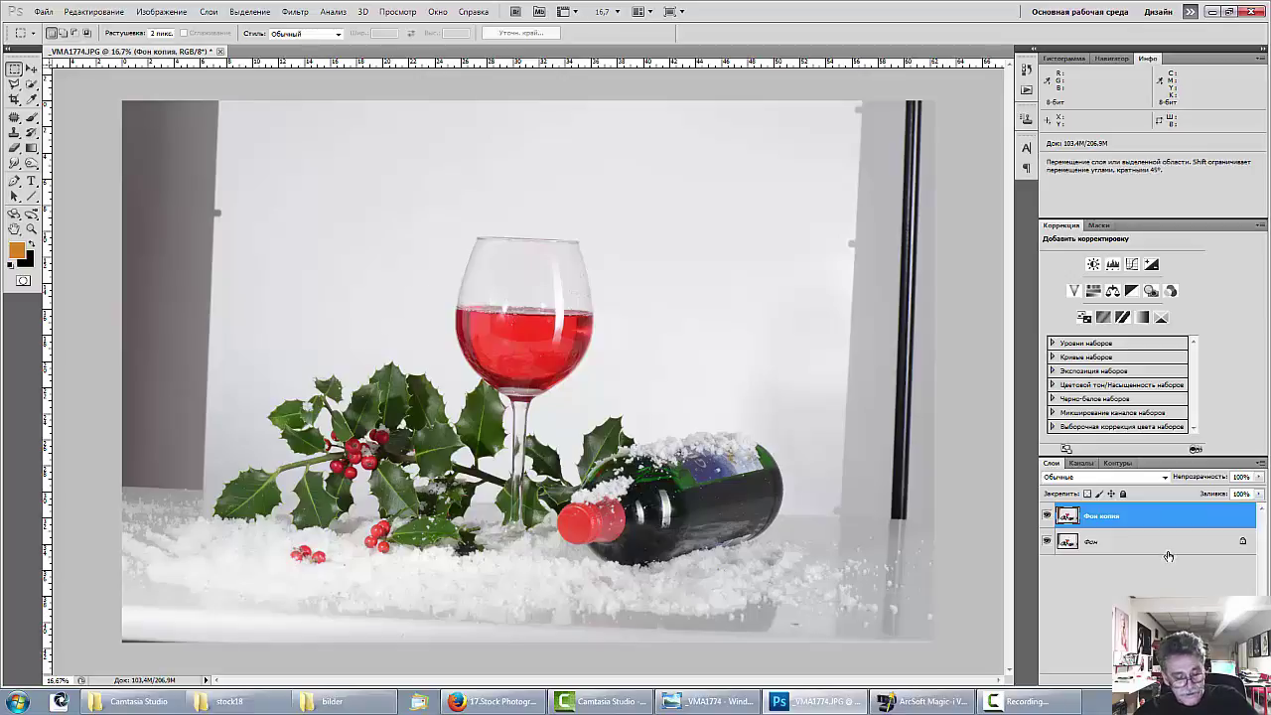
# Distort the background copy layer with Free Transform to straighten the tilted still-life scene.
pyautogui.hotkey('ctrl', 't')
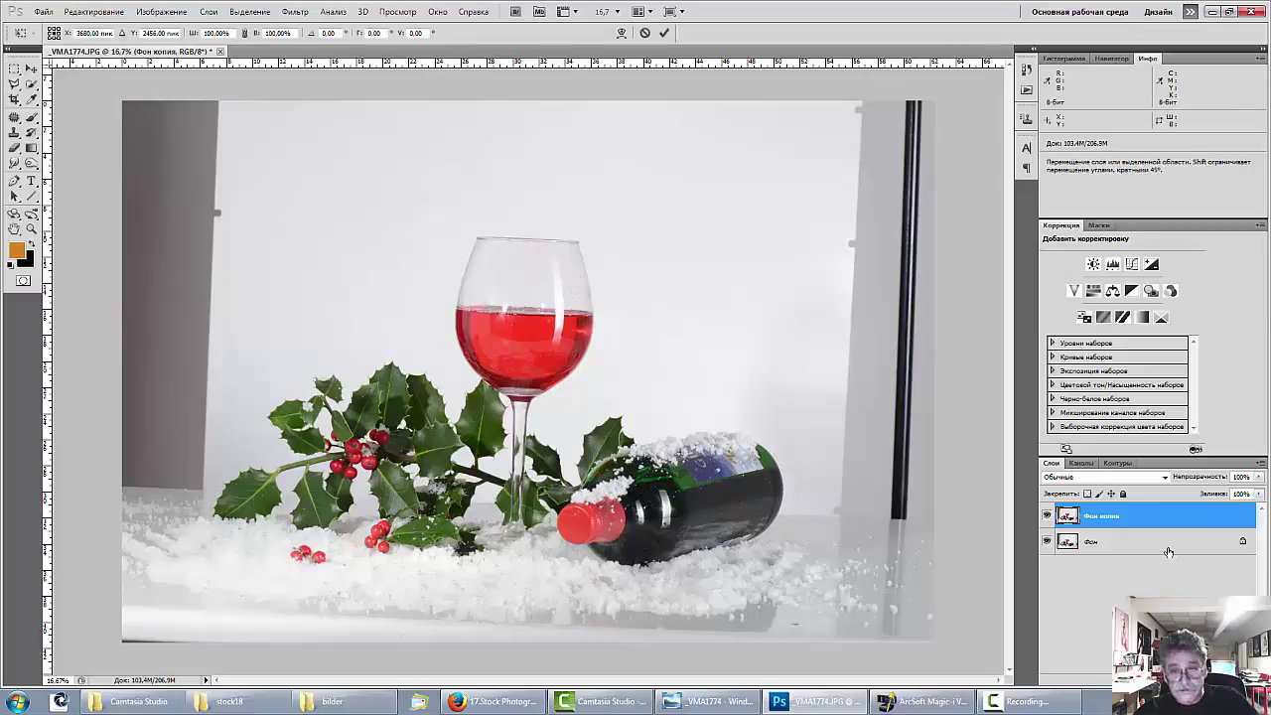
pyautogui.moveTo(964, 169)
pyautogui.mouseDown()
pyautogui.moveTo(958, 142)
pyautogui.moveTo(957, 157)
pyautogui.mouseUp()
pyautogui.press('Return')
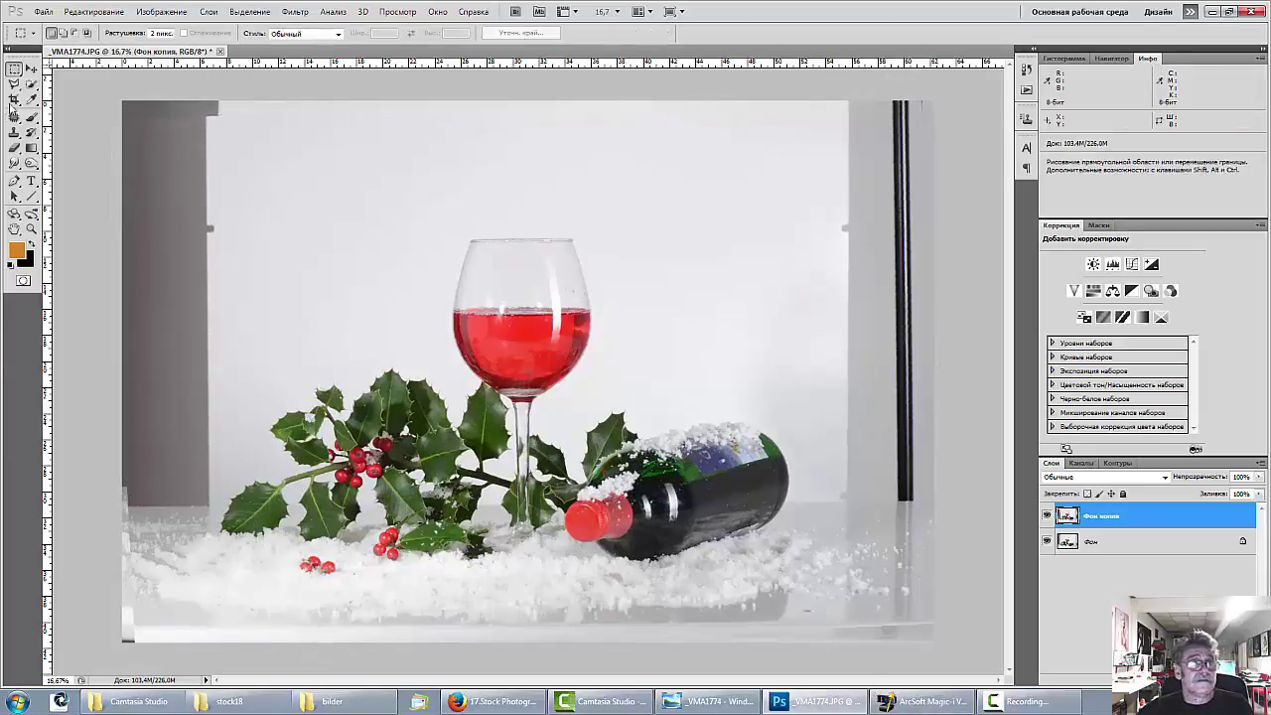
# Crop the image closely around the glass, holly and bottle, with a frame about 50.2 wide and 33.7 high.
pyautogui.click(15, 100)
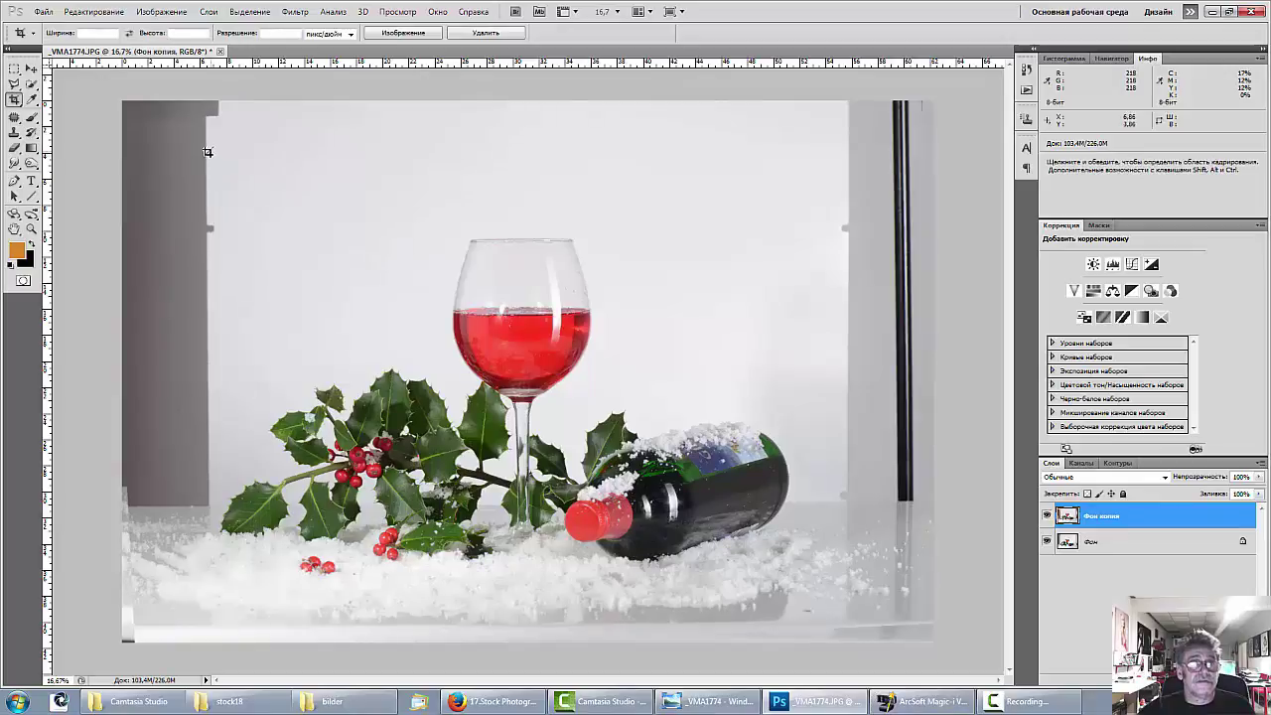
pyautogui.moveTo(204, 166); pyautogui.dragTo(819, 598)
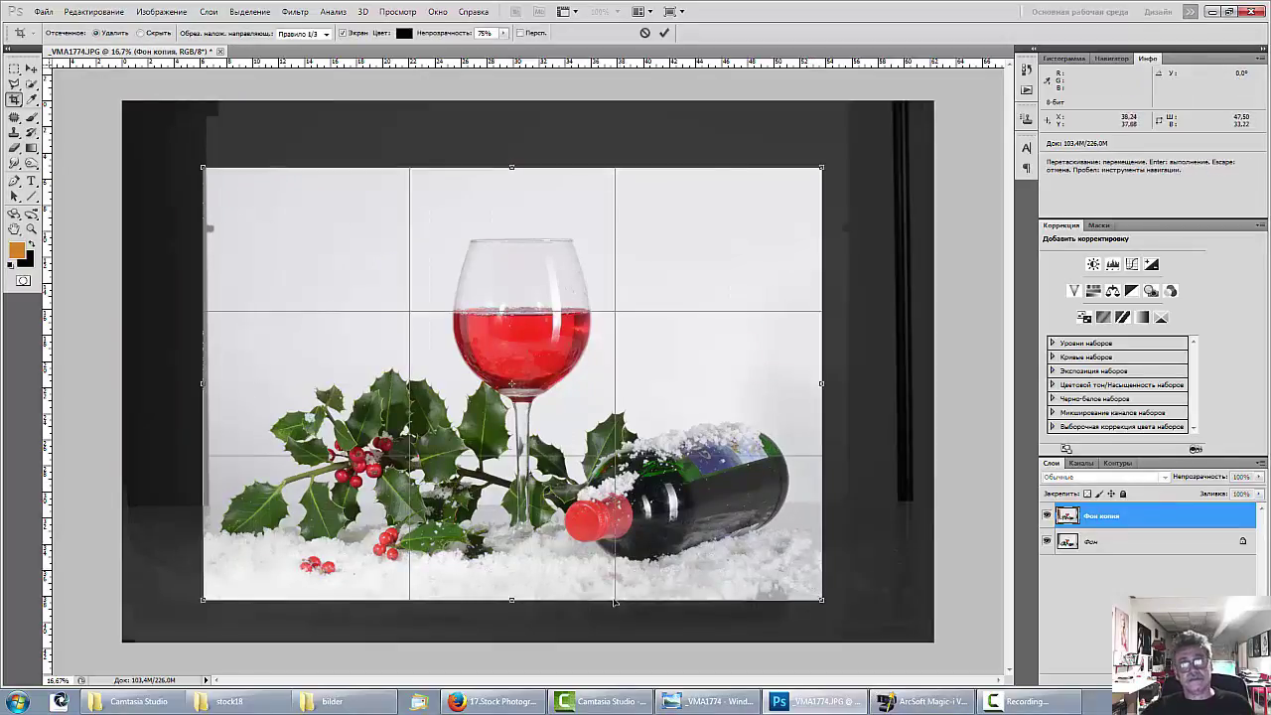
pyautogui.moveTo(547, 528); pyautogui.dragTo(549, 539)
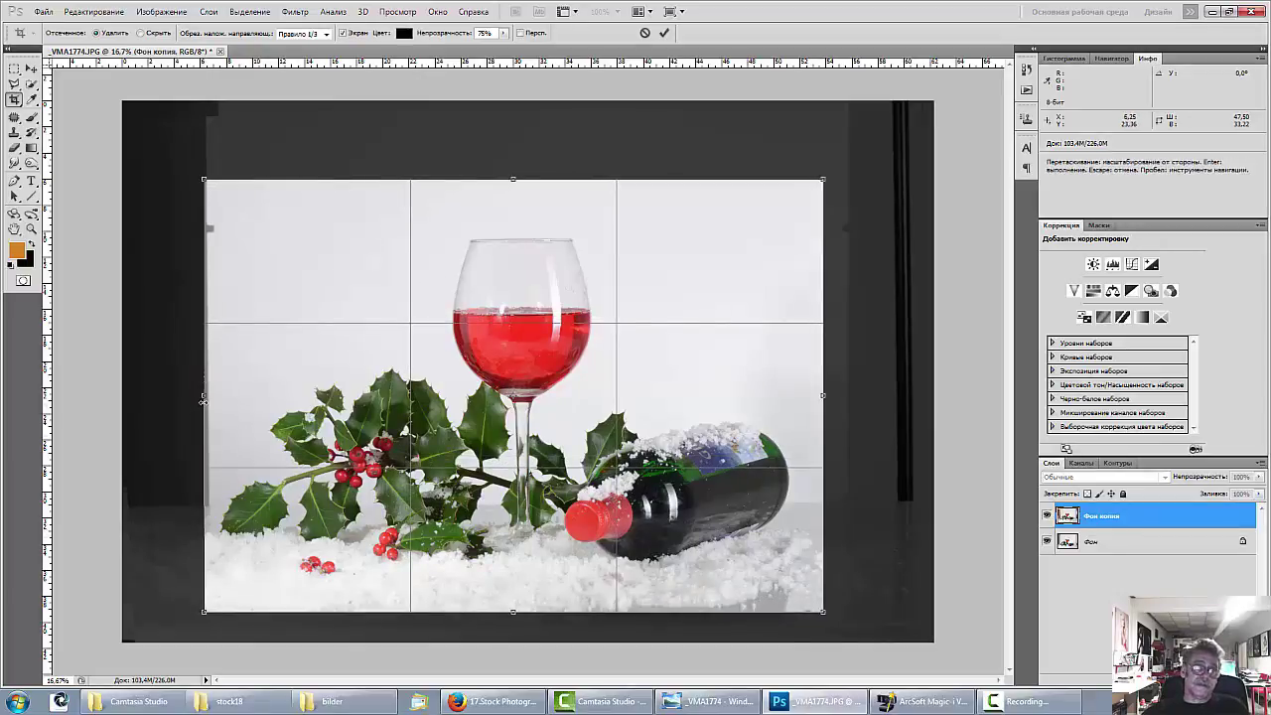
pyautogui.moveTo(200, 396); pyautogui.dragTo(178, 396)
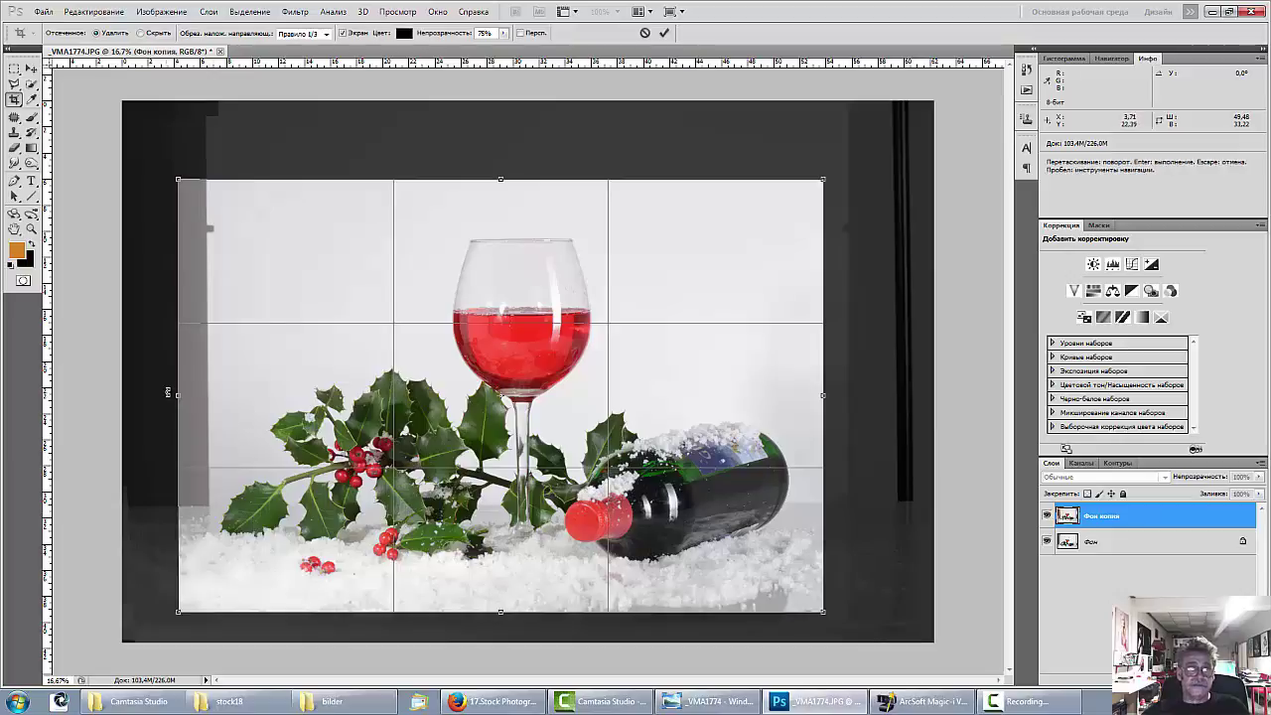
pyautogui.moveTo(178, 396); pyautogui.dragTo(167, 397)
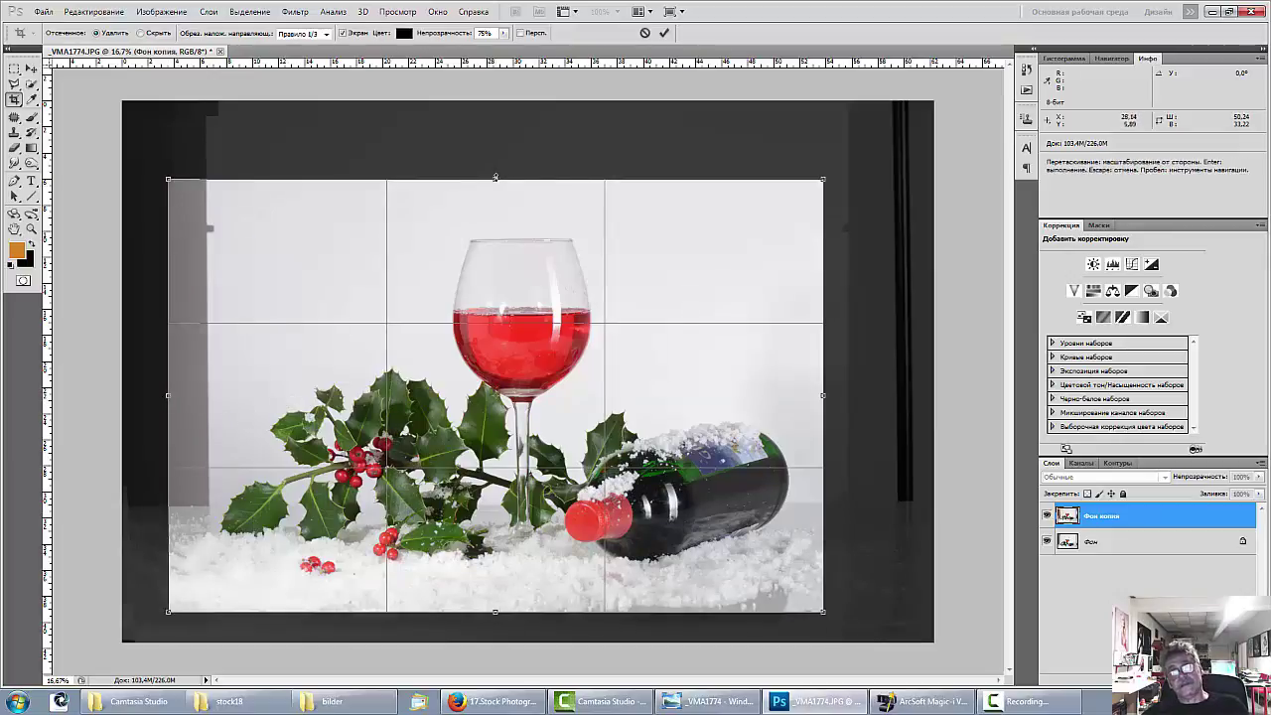
pyautogui.moveTo(495, 180); pyautogui.dragTo(495, 171)
pyautogui.moveTo(527, 295); pyautogui.dragTo(515, 294)
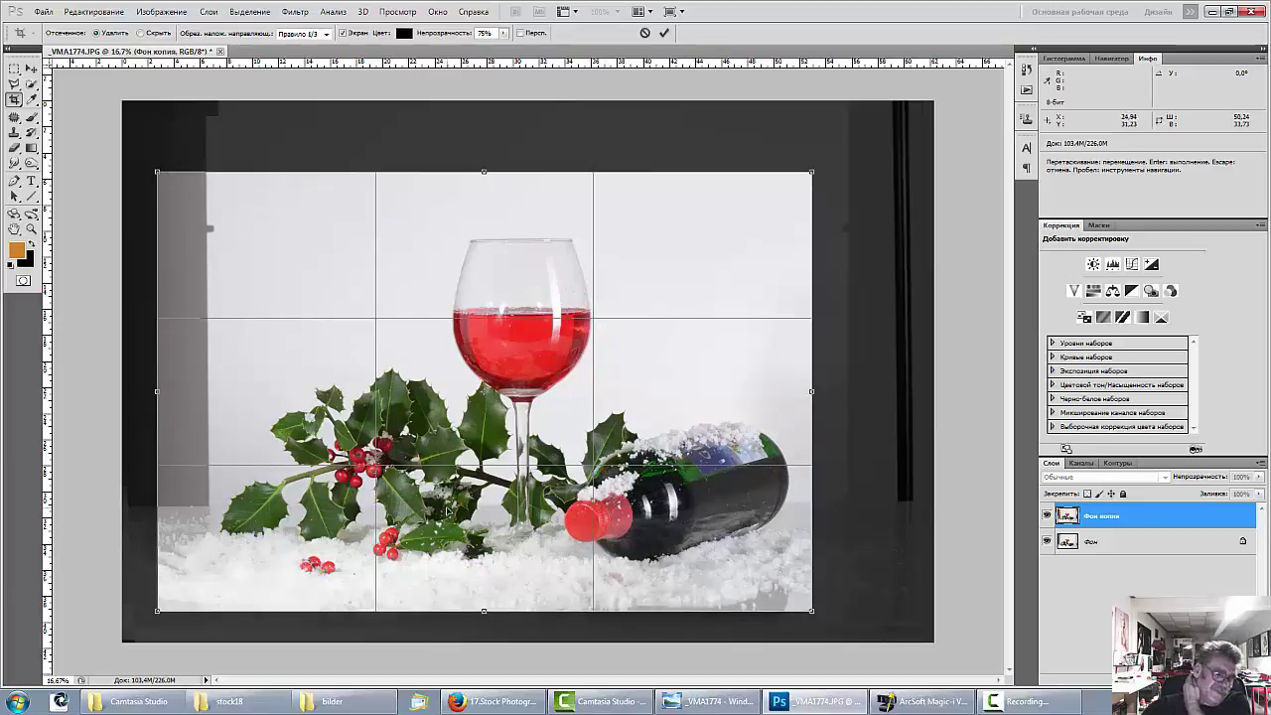
pyautogui.press('Return')
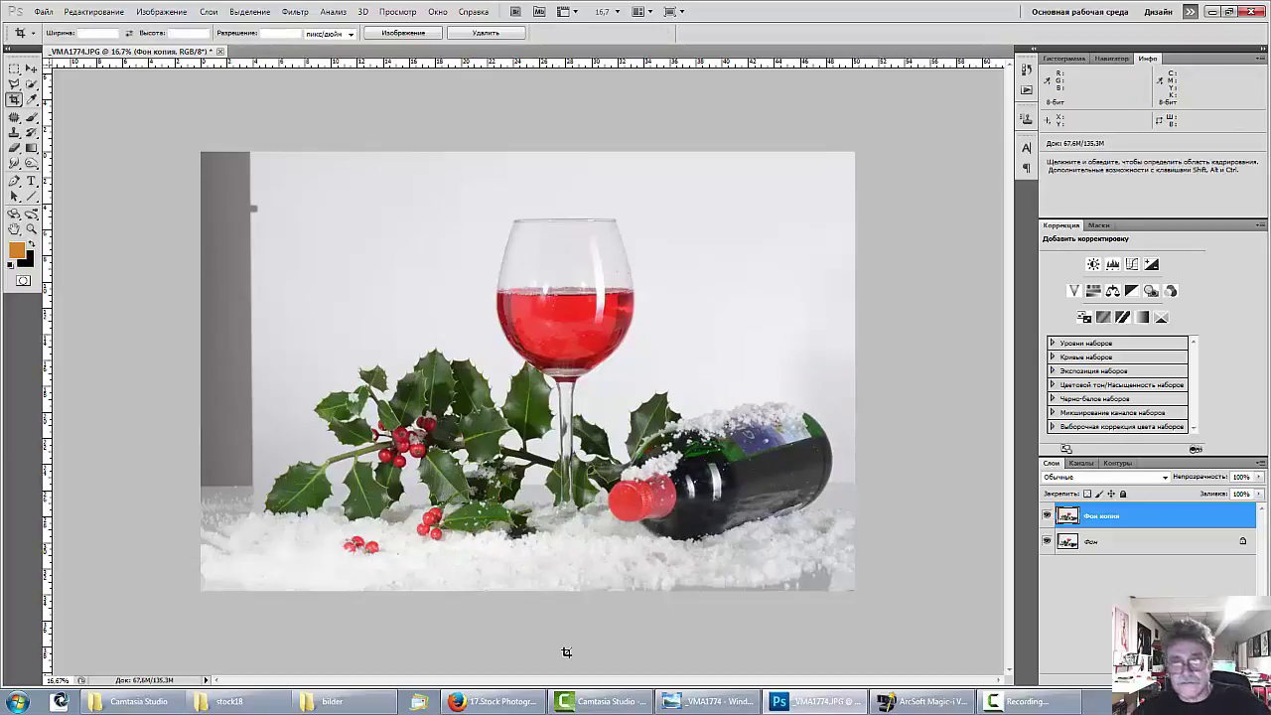
# Use the Clone Stamp to cover the reddish reflection in the snow below the bottle's neck with clean snow.
pyautogui.press('ctrl')
pyautogui.hotkey('ctrl', '+')
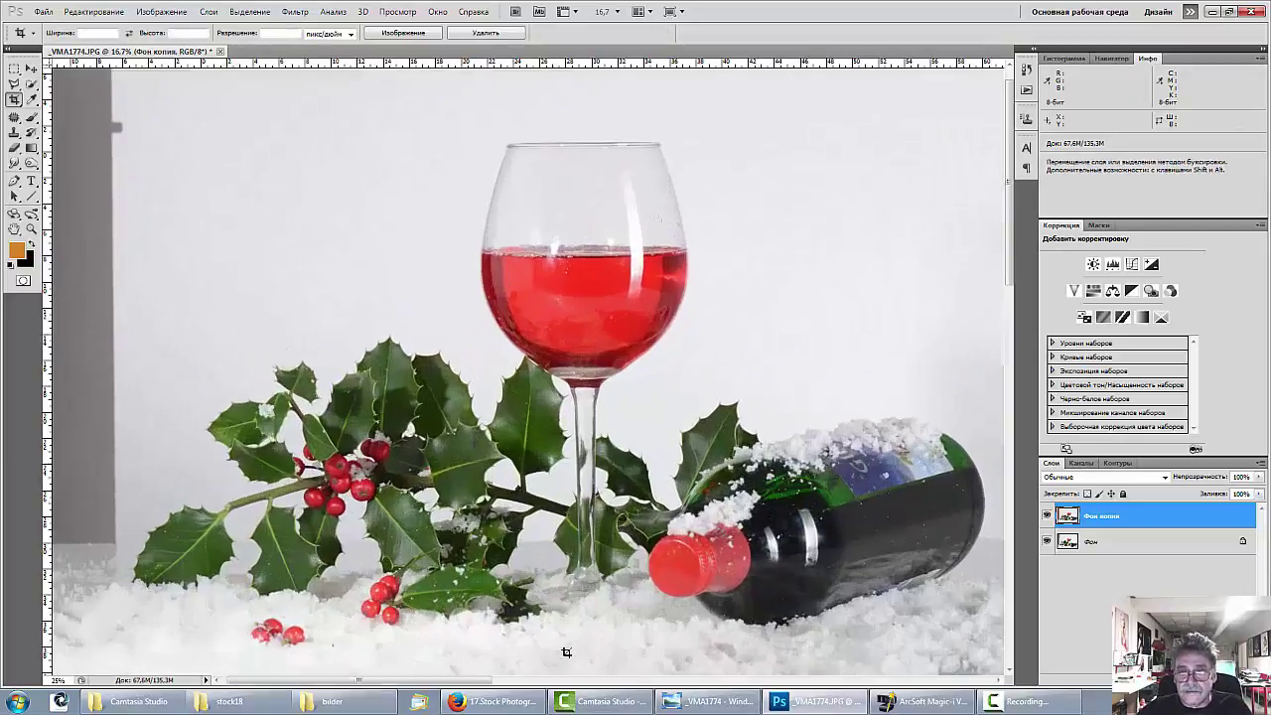
pyautogui.moveTo(565, 576); pyautogui.dragTo(338, 287)
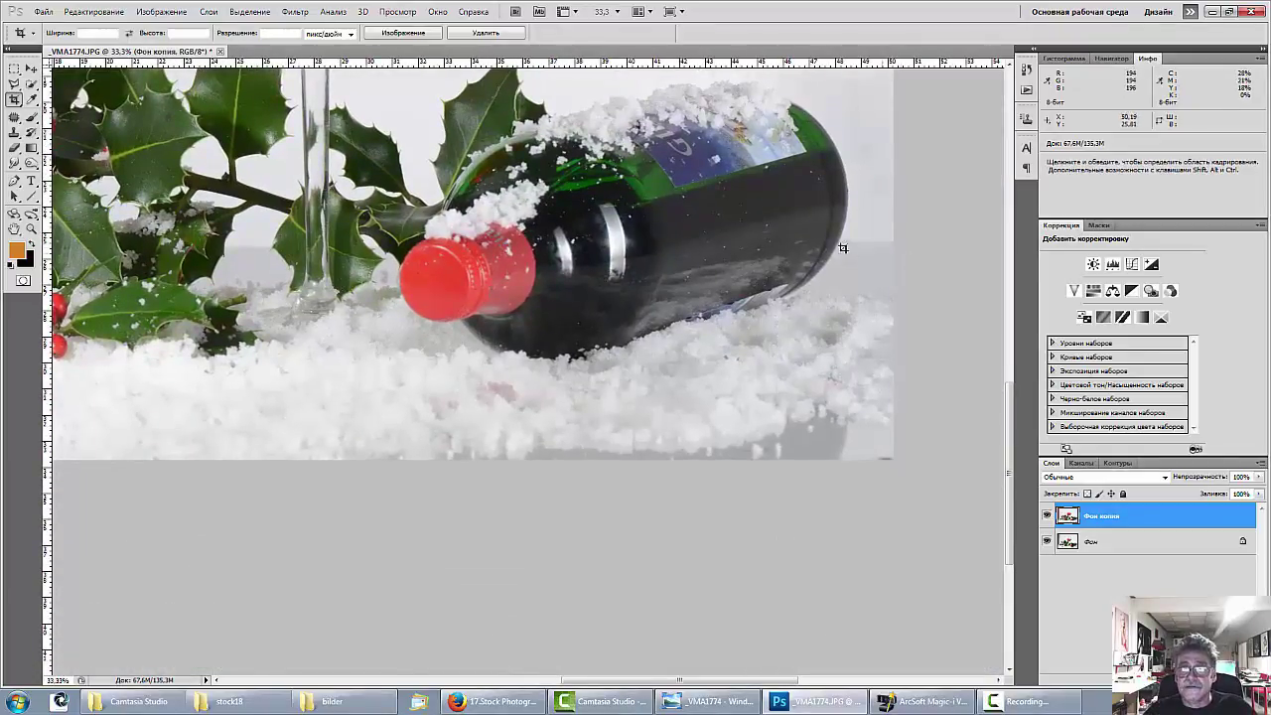
pyautogui.click(14, 134)
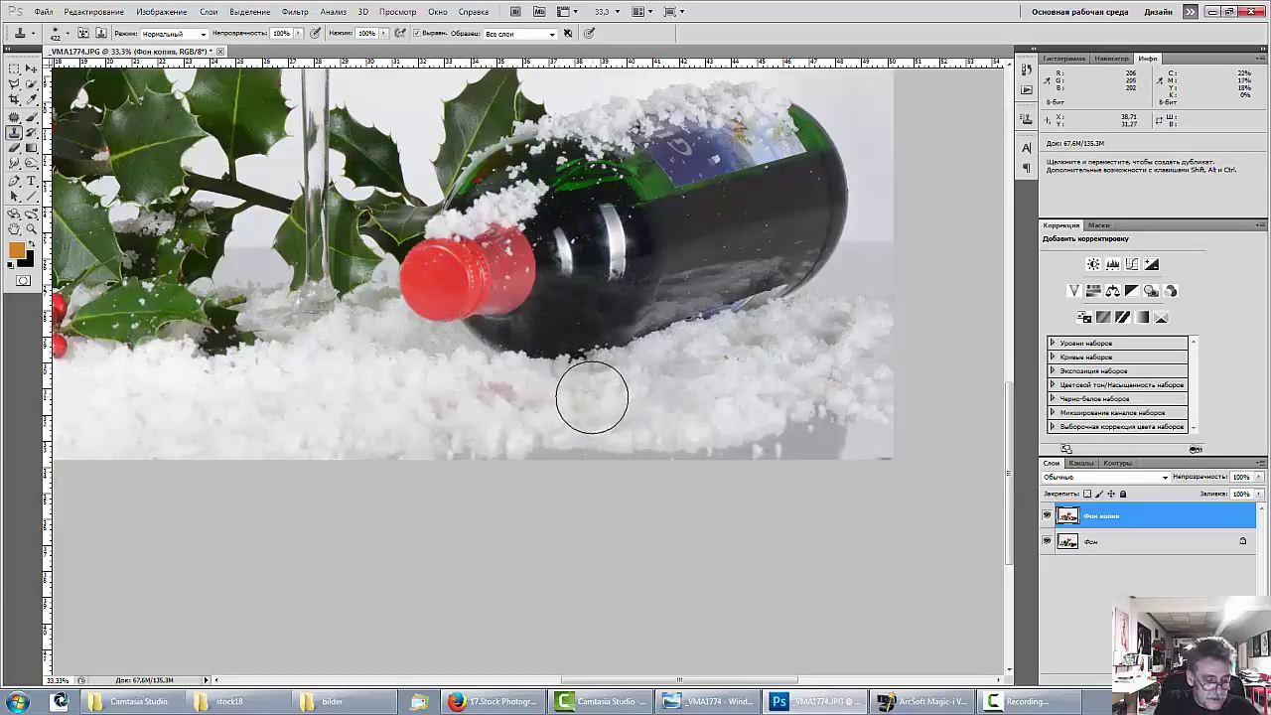
pyautogui.keyDown('alt'); pyautogui.click(620, 399); pyautogui.keyUp('alt')
pyautogui.moveTo(510, 396)
pyautogui.mouseDown()
pyautogui.moveTo(559, 426)
pyautogui.moveTo(517, 448)
pyautogui.moveTo(553, 454)
pyautogui.mouseUp()
pyautogui.keyDown('alt'); pyautogui.click(678, 422); pyautogui.keyUp('alt')
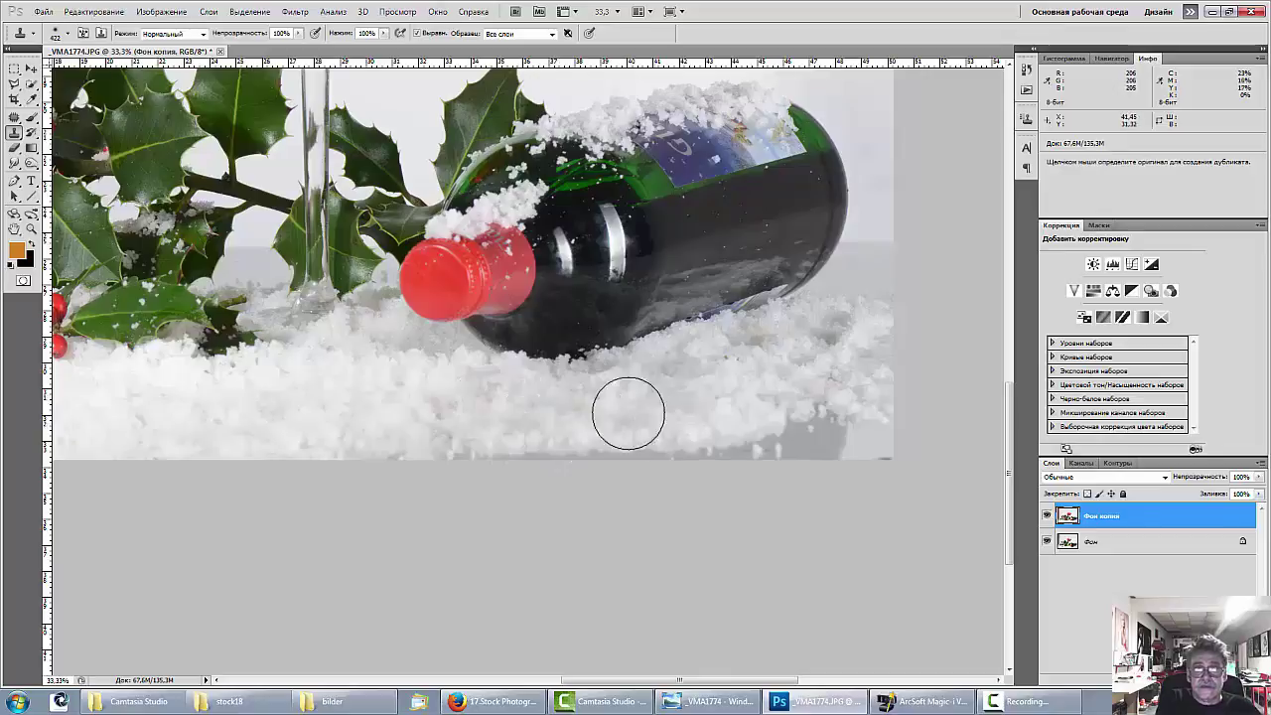
pyautogui.moveTo(623, 438); pyautogui.dragTo(239, 486)
# Clone snow over the bare grey table in the photo's lower-right corner below the bottle, replacing the smeared last stroke.
pyautogui.keyDown('alt'); pyautogui.click(642, 404); pyautogui.keyUp('alt')
pyautogui.moveTo(700, 430)
pyautogui.mouseDown()
pyautogui.moveTo(764, 430)
pyautogui.moveTo(791, 440)
pyautogui.moveTo(821, 421)
pyautogui.moveTo(876, 446)
pyautogui.mouseUp()
pyautogui.keyDown('alt'); pyautogui.click(777, 387); pyautogui.keyUp('alt')
pyautogui.moveTo(811, 416)
pyautogui.mouseDown()
pyautogui.moveTo(858, 454)
pyautogui.moveTo(830, 381)
pyautogui.moveTo(856, 316)
pyautogui.mouseUp()
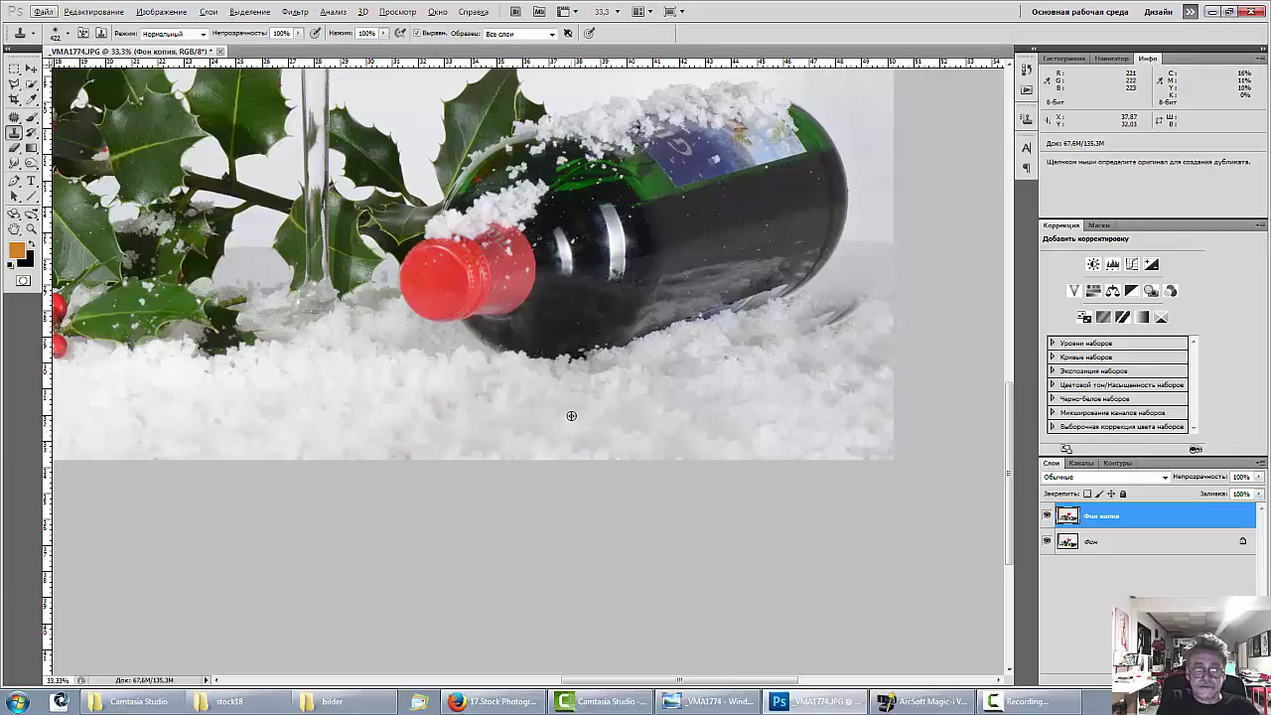
pyautogui.hotkey('ctrl', 'z')
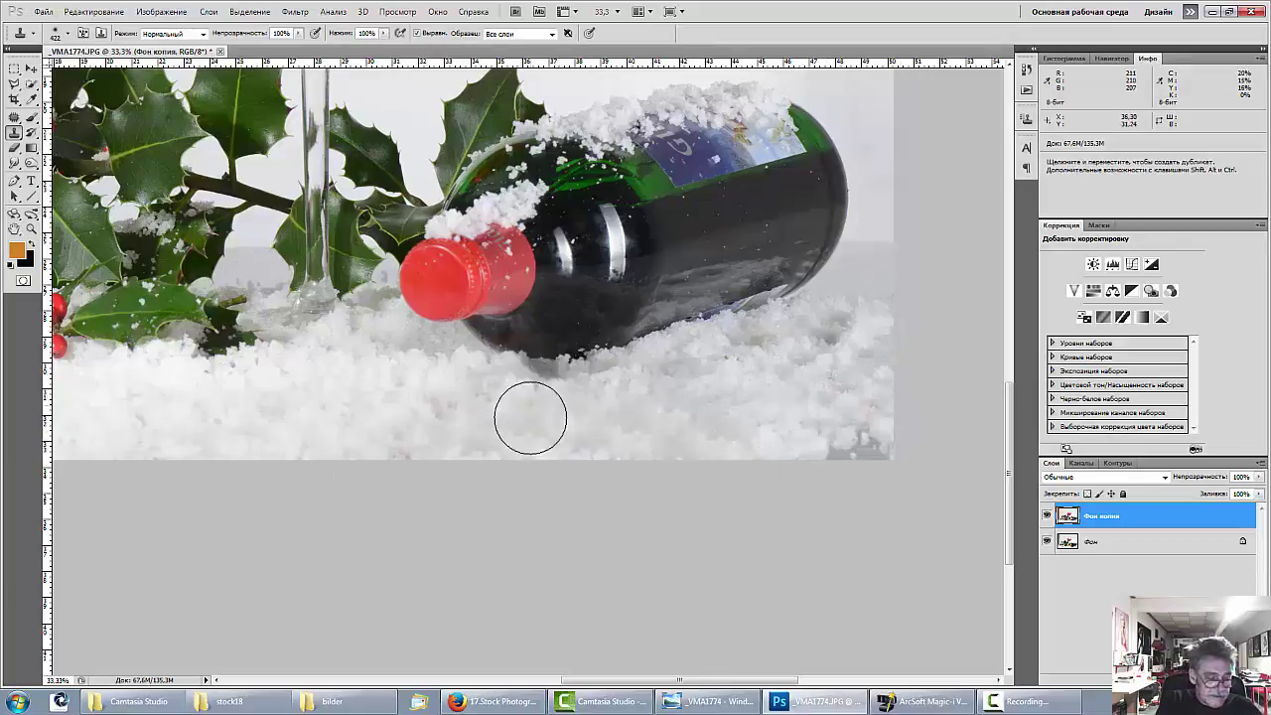
pyautogui.keyDown('alt'); pyautogui.click(644, 425); pyautogui.keyUp('alt')
pyautogui.moveTo(794, 427); pyautogui.dragTo(874, 437)
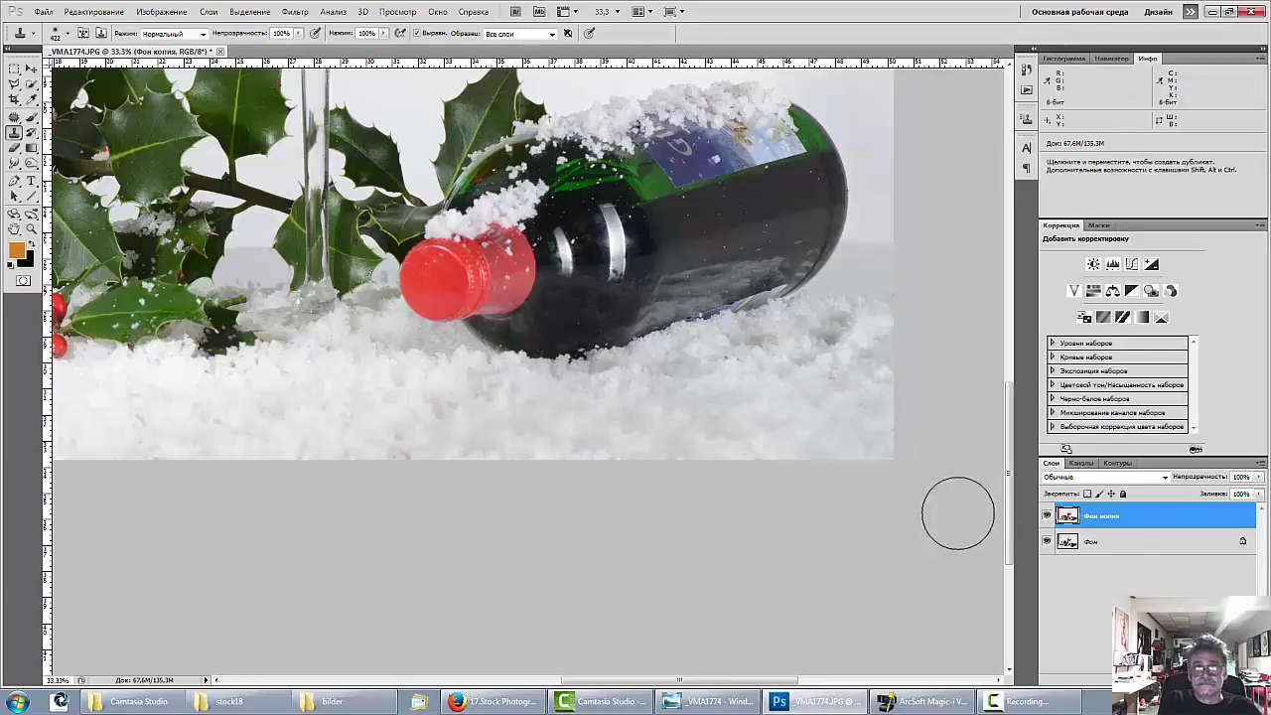
pyautogui.keyDown('alt'); pyautogui.click(350, 383); pyautogui.keyUp('alt')
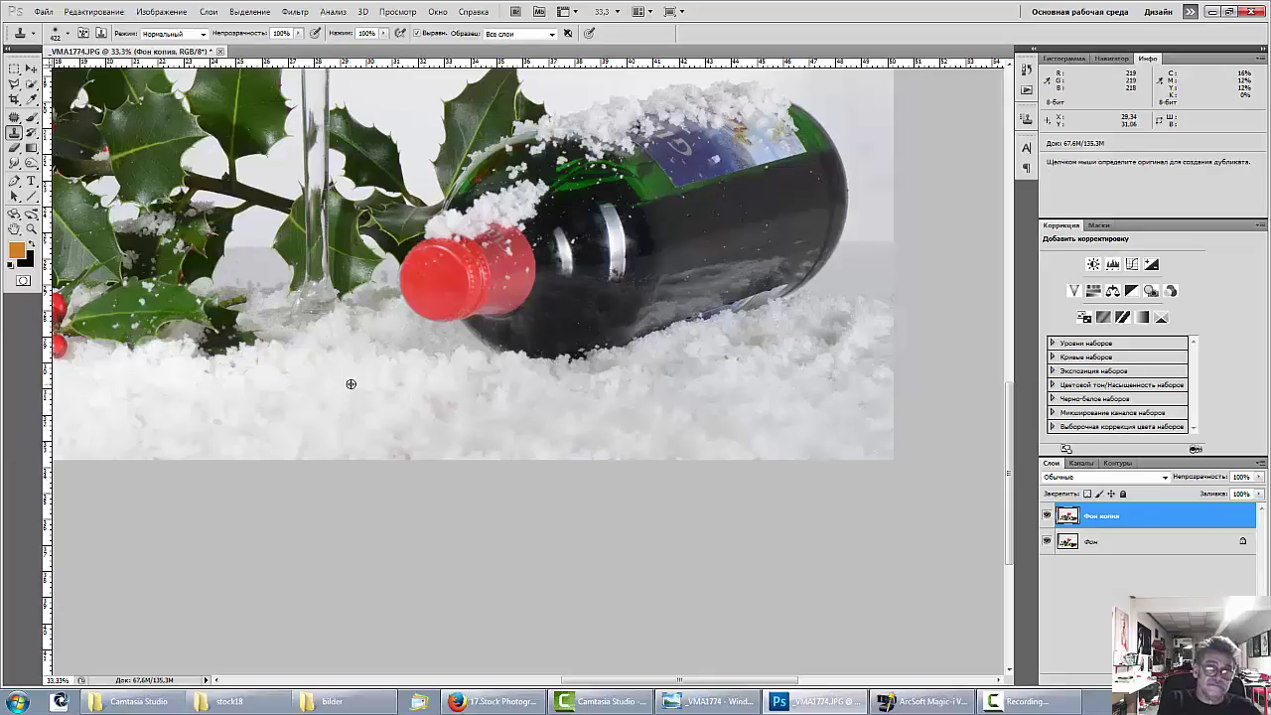
pyautogui.moveTo(712, 431)
pyautogui.mouseDown()
pyautogui.moveTo(693, 446)
pyautogui.moveTo(638, 434)
pyautogui.moveTo(817, 426)
pyautogui.moveTo(893, 438)
pyautogui.moveTo(942, 472)
pyautogui.mouseUp()
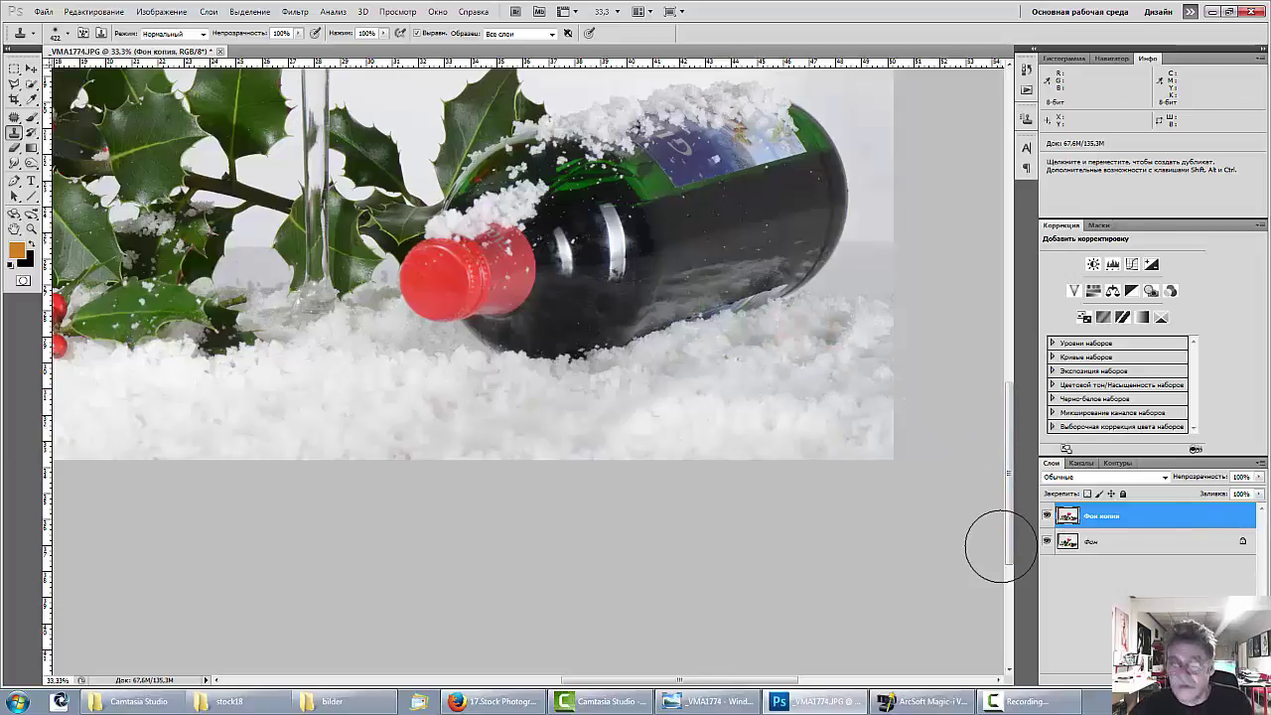
pyautogui.click(996, 703)
pyautogui.moveTo(1200, 569); pyautogui.dragTo(1057, 564)
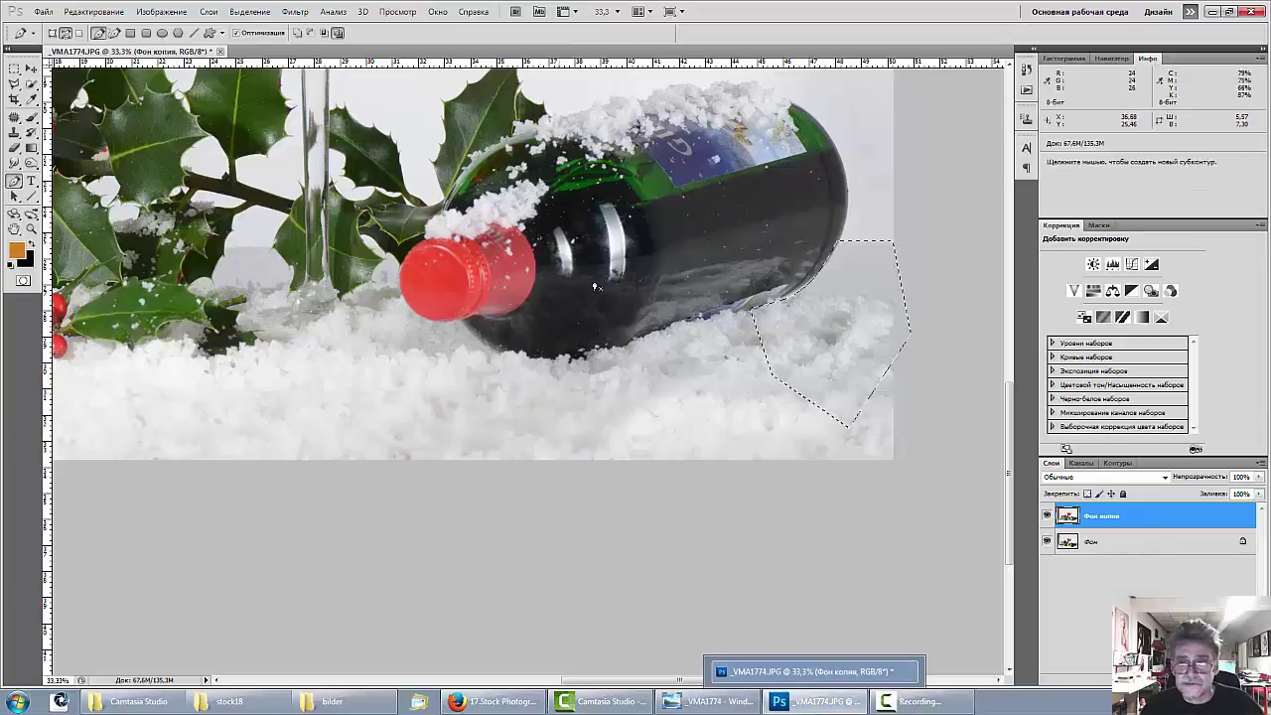
# Clone snow into the selected area beside the bottle's base, deselect it, and blend the surrounding snow.
pyautogui.click(13, 132)
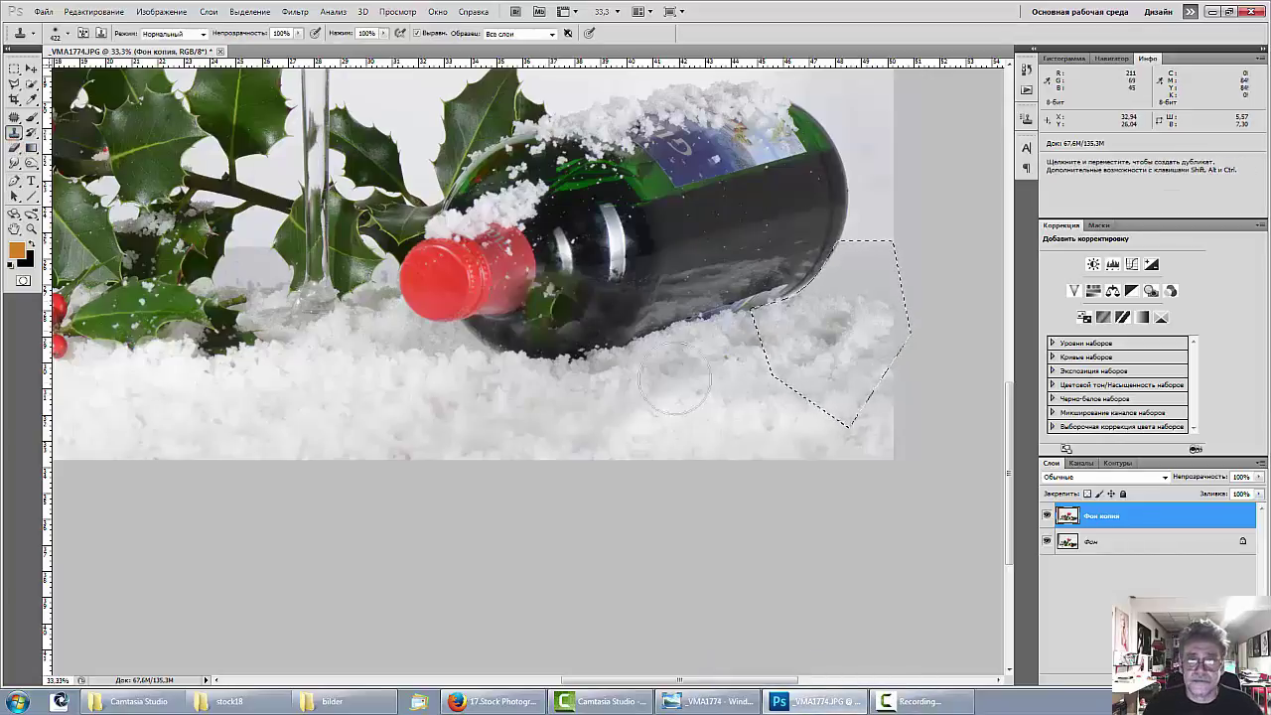
pyautogui.keyDown('alt'); pyautogui.click(708, 417); pyautogui.keyUp('alt')
pyautogui.moveTo(909, 286)
pyautogui.mouseDown()
pyautogui.moveTo(888, 312)
pyautogui.moveTo(874, 265)
pyautogui.moveTo(890, 263)
pyautogui.moveTo(844, 308)
pyautogui.mouseUp()
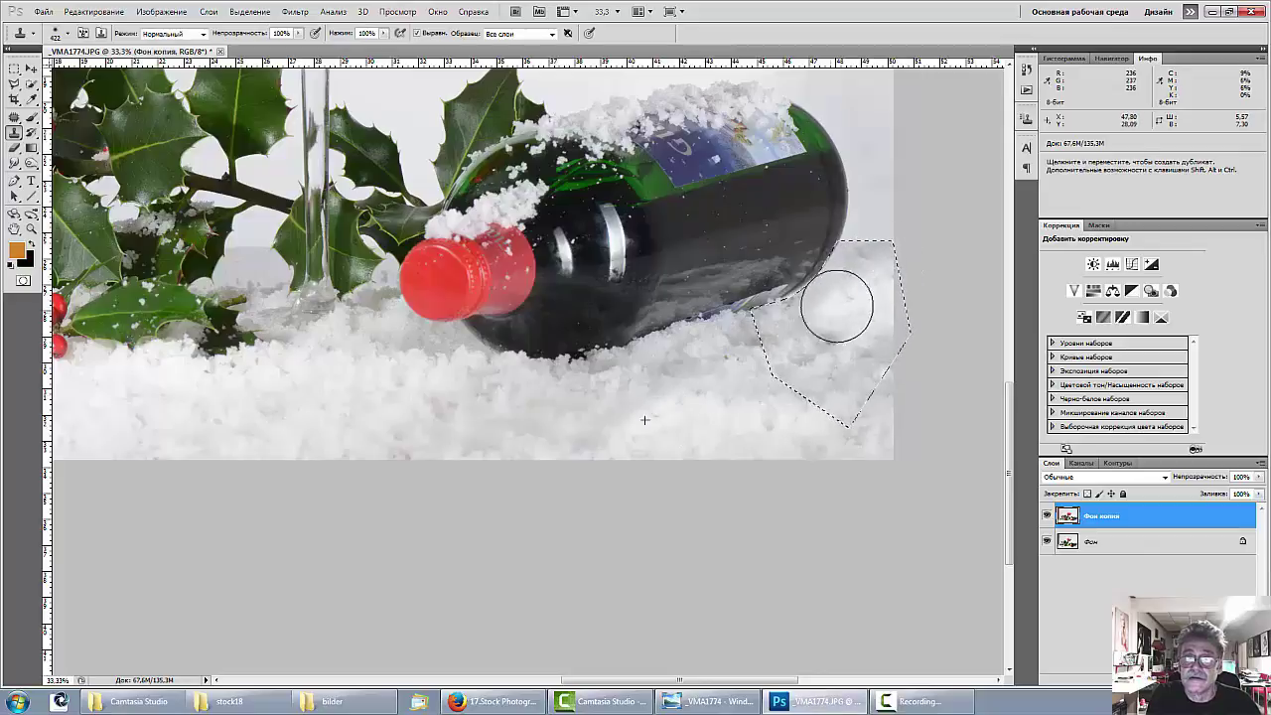
pyautogui.keyDown('alt'); pyautogui.click(755, 423); pyautogui.keyUp('alt')
pyautogui.moveTo(842, 378); pyautogui.dragTo(818, 366)
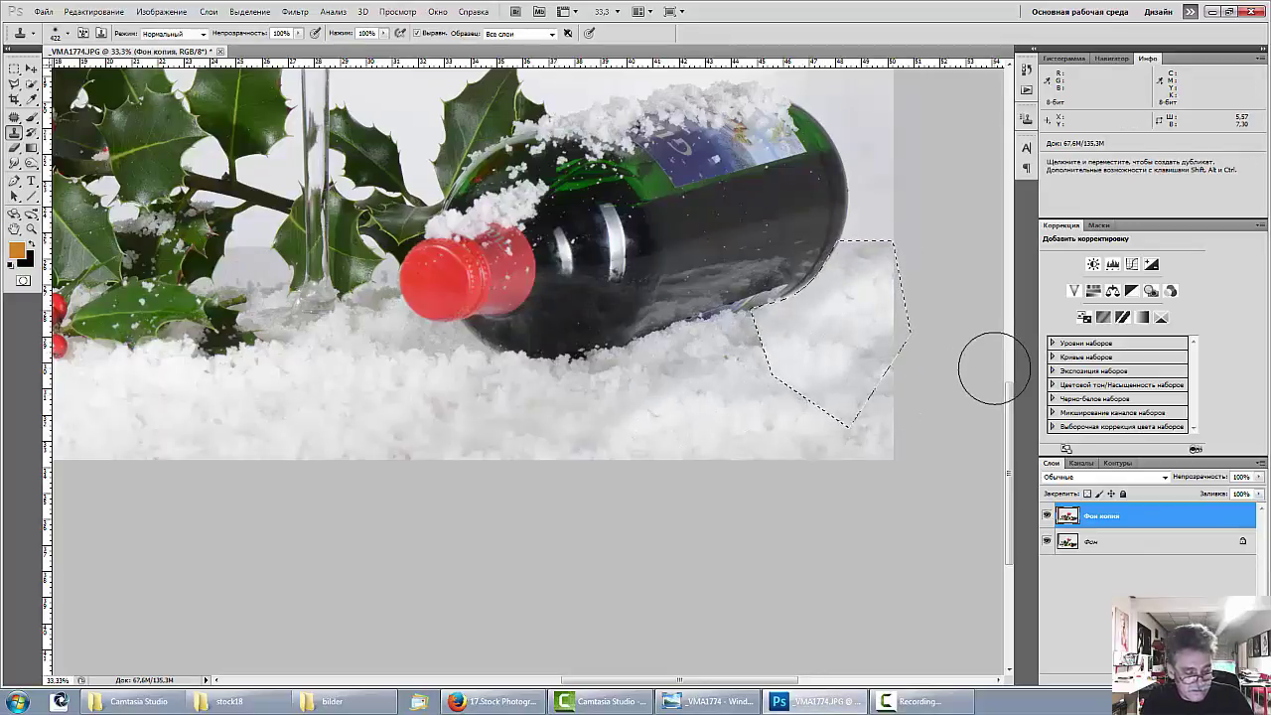
pyautogui.hotkey('ctrl', 'd')
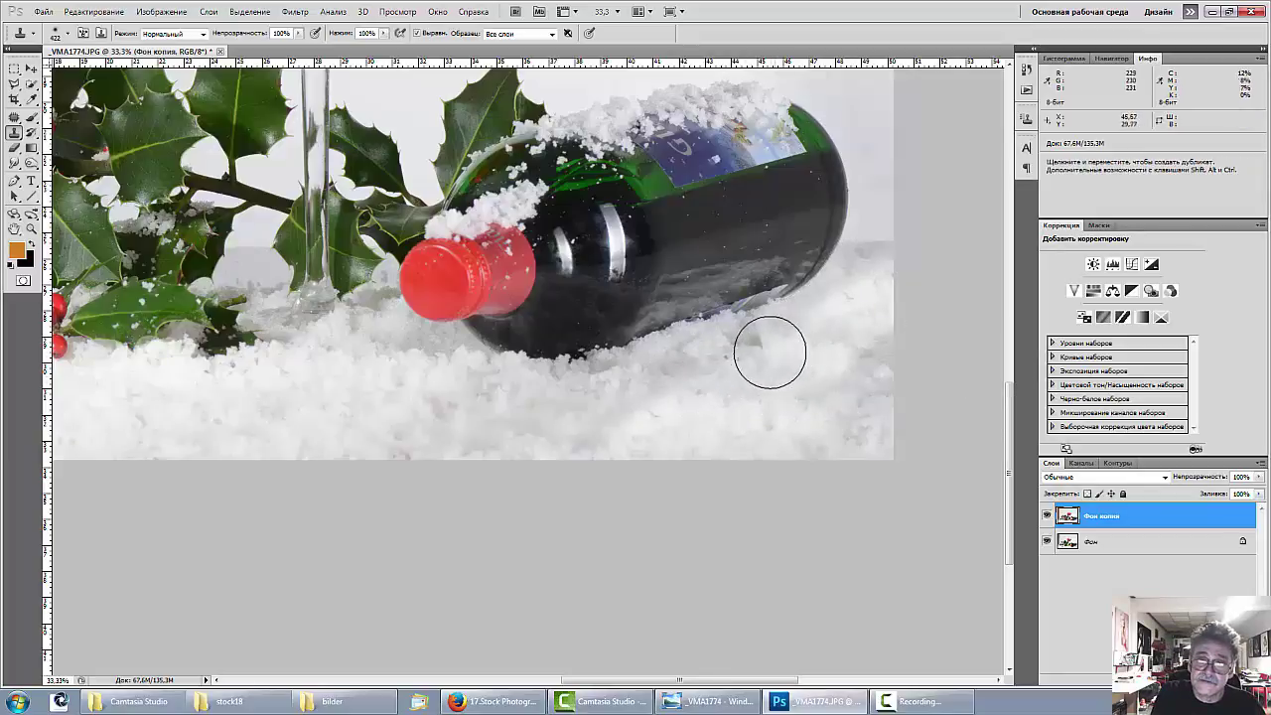
pyautogui.moveTo(770, 353)
pyautogui.mouseDown()
pyautogui.moveTo(761, 367)
pyautogui.moveTo(807, 377)
pyautogui.moveTo(870, 355)
pyautogui.moveTo(896, 386)
pyautogui.moveTo(890, 414)
pyautogui.moveTo(913, 432)
pyautogui.mouseUp()
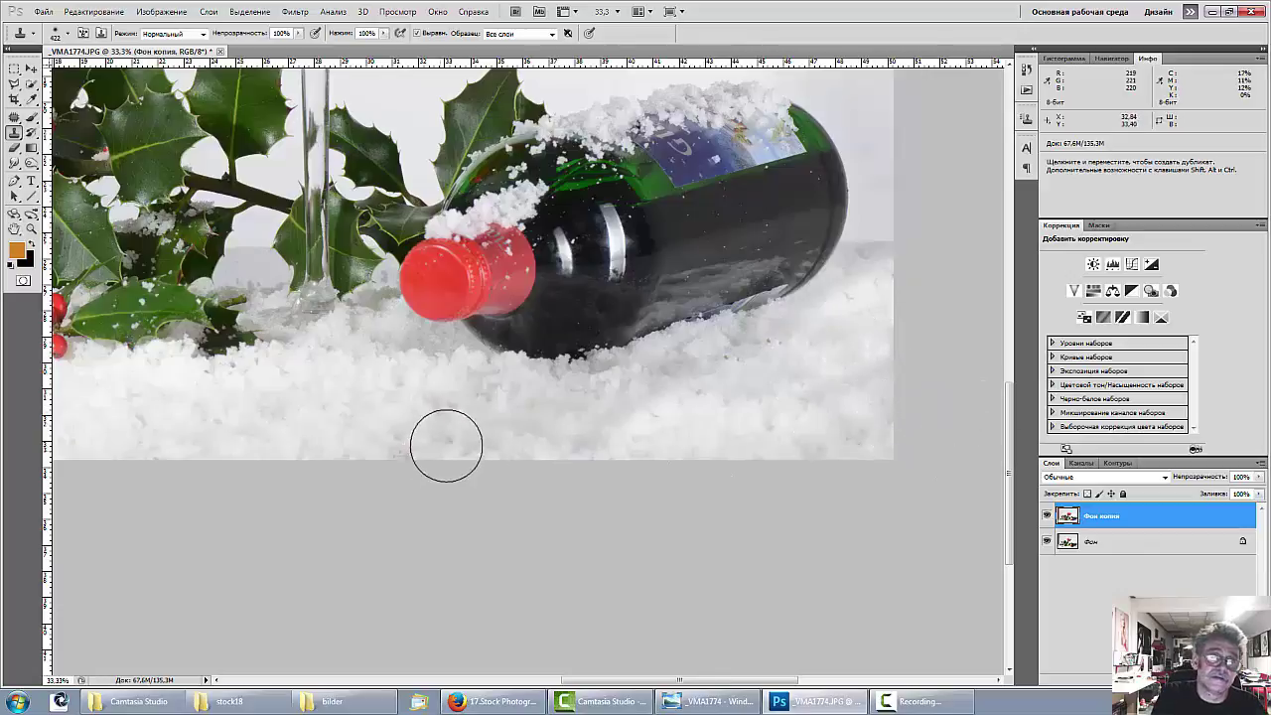
# Clone snow along the photo's lower-left edge and undo the stroke that duplicates the berries.
pyautogui.press('space')
pyautogui.moveTo(388, 388); pyautogui.dragTo(1145, 407)
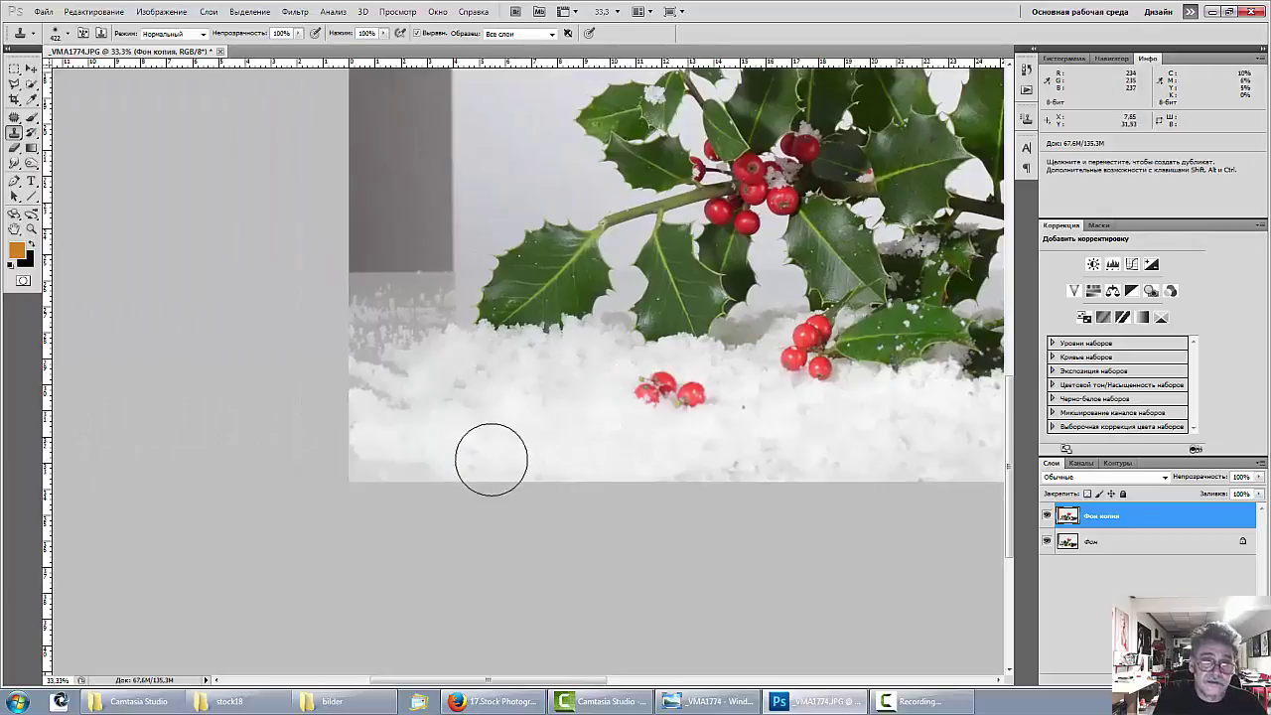
pyautogui.click(566, 422)
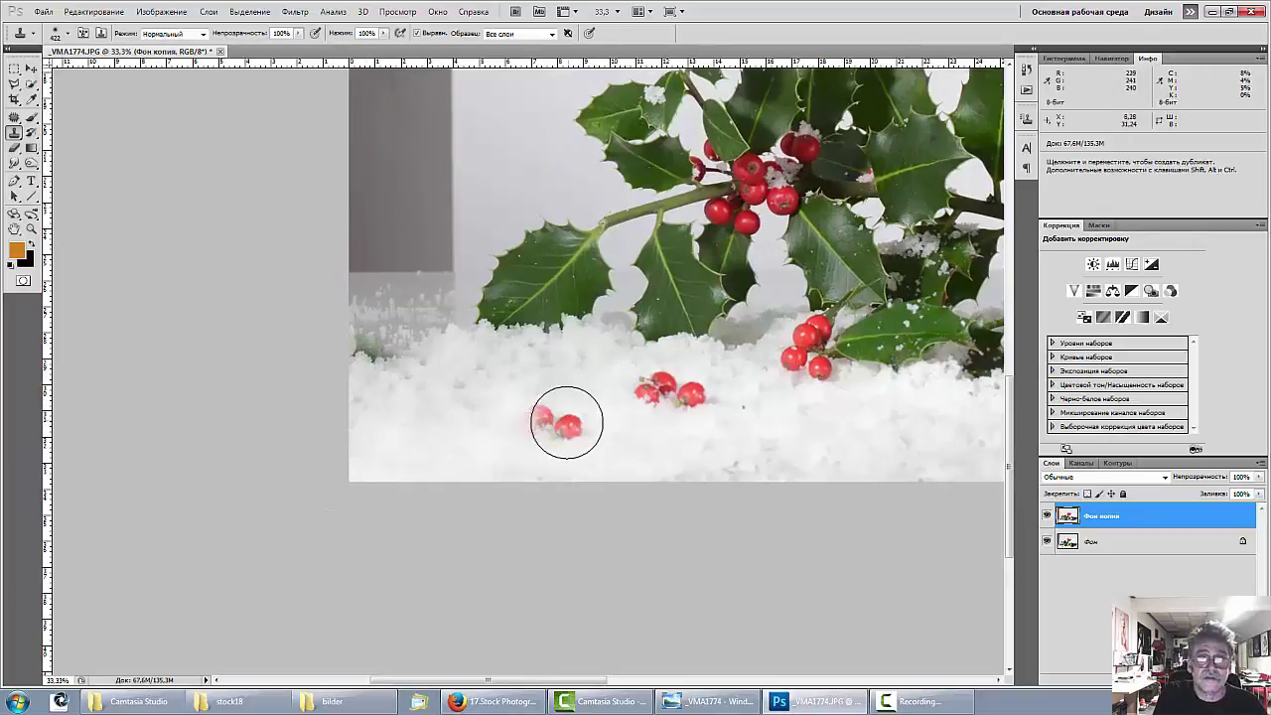
pyautogui.hotkey('ctrl', 'alt', 'z')
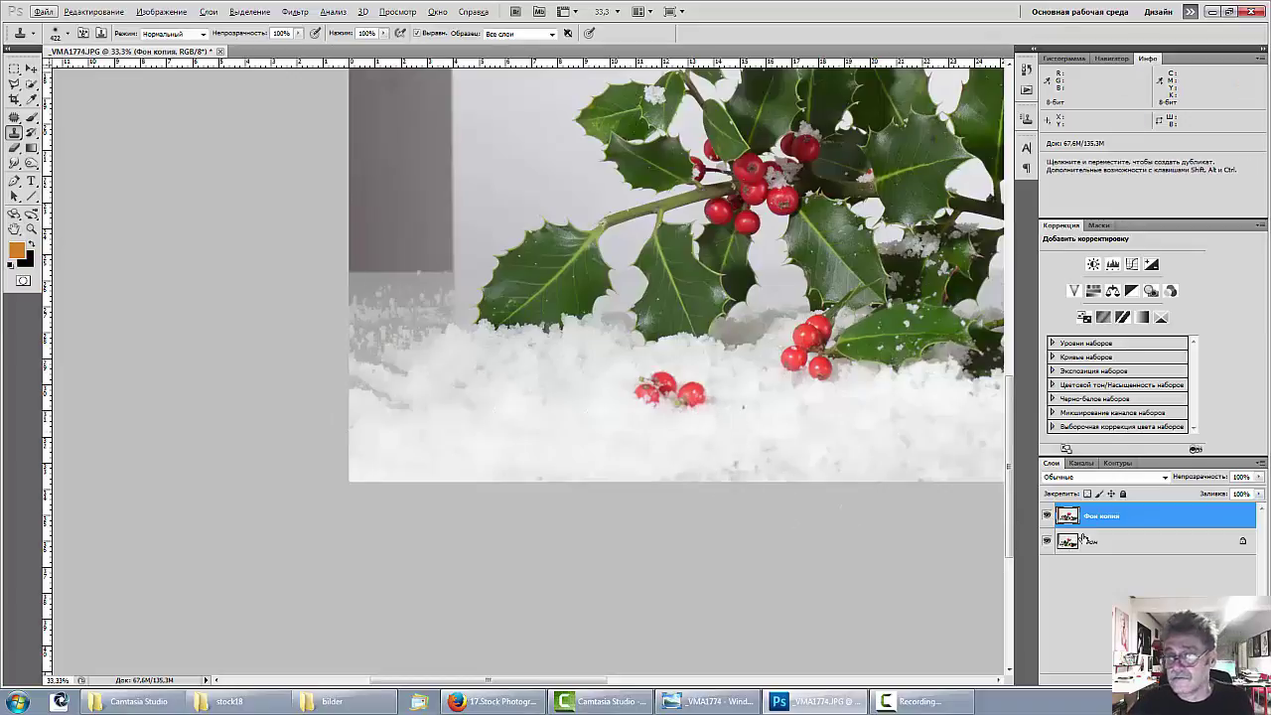
pyautogui.click(1148, 517)
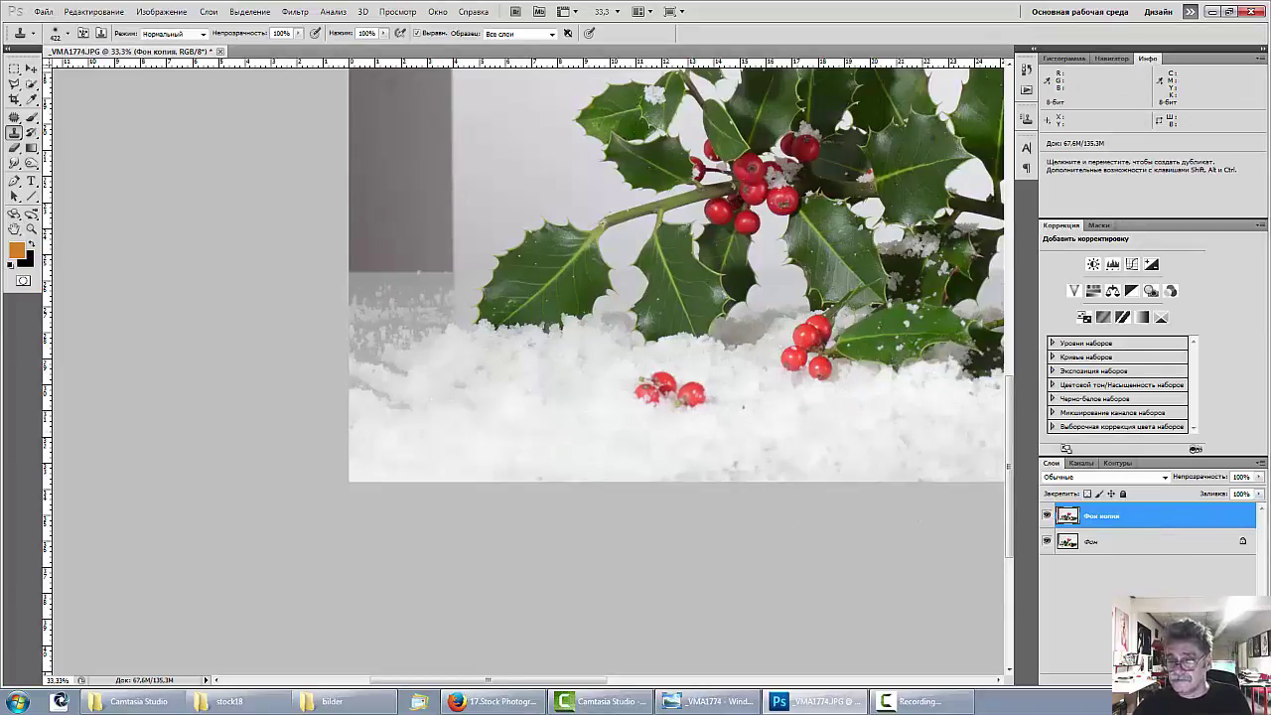
pyautogui.click(919, 704)
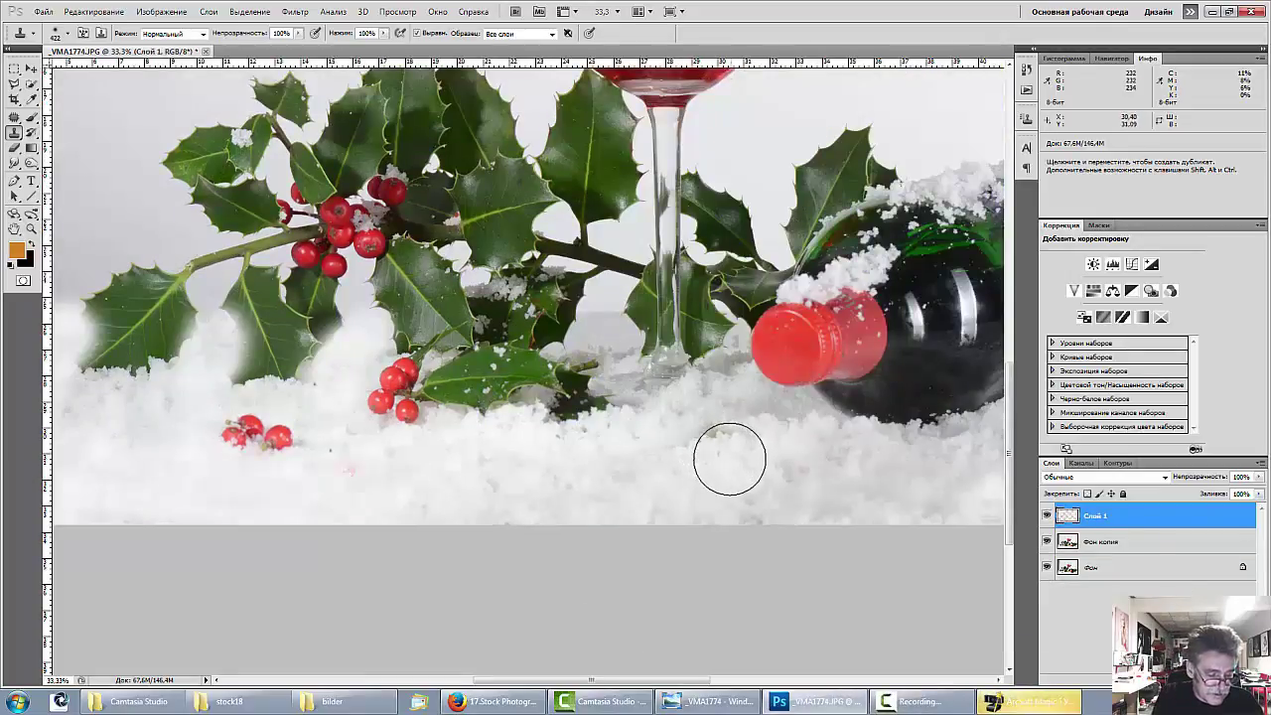
# Clone snow on Слой 1 around the foot of the wine glass and along the edge beside the bottle's base.
pyautogui.keyDown('alt'); pyautogui.click(723, 481); pyautogui.keyUp('alt')
pyautogui.moveTo(629, 361)
pyautogui.mouseDown()
pyautogui.moveTo(566, 351)
pyautogui.moveTo(649, 371)
pyautogui.moveTo(655, 398)
pyautogui.moveTo(621, 404)
pyautogui.moveTo(717, 430)
pyautogui.moveTo(612, 417)
pyautogui.moveTo(704, 440)
pyautogui.mouseUp()
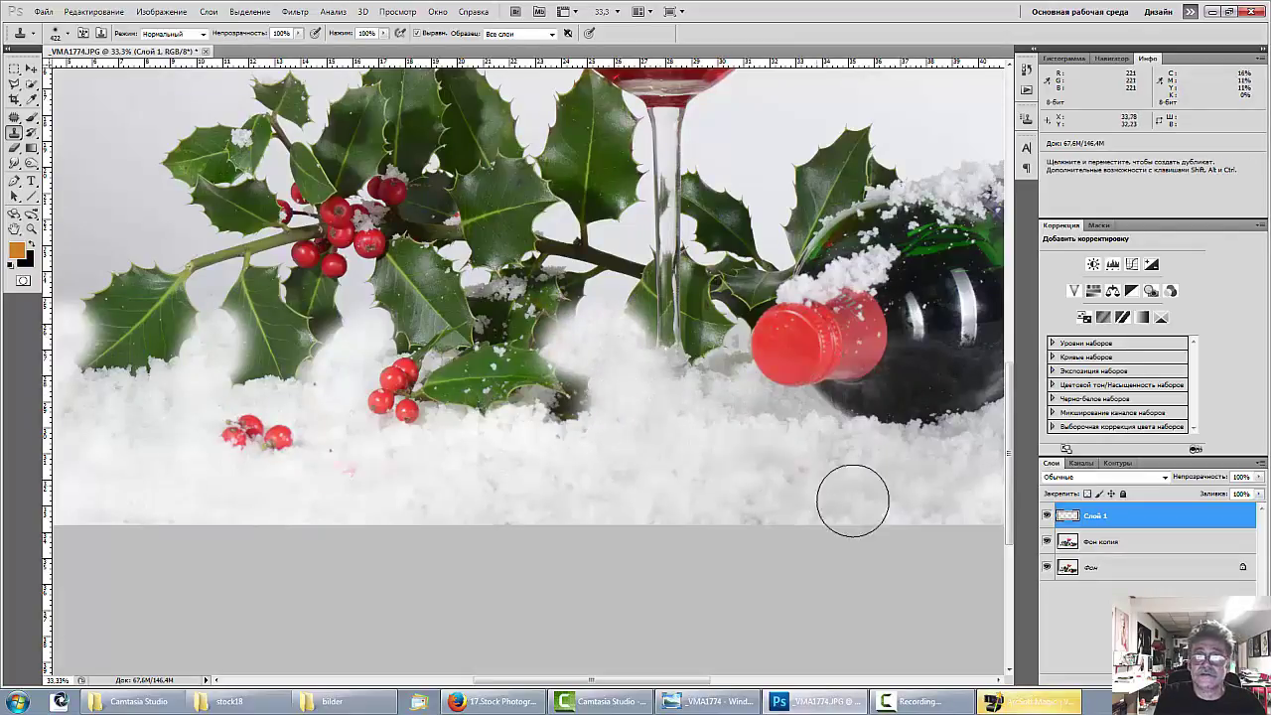
pyautogui.moveTo(765, 496); pyautogui.dragTo(364, 525)
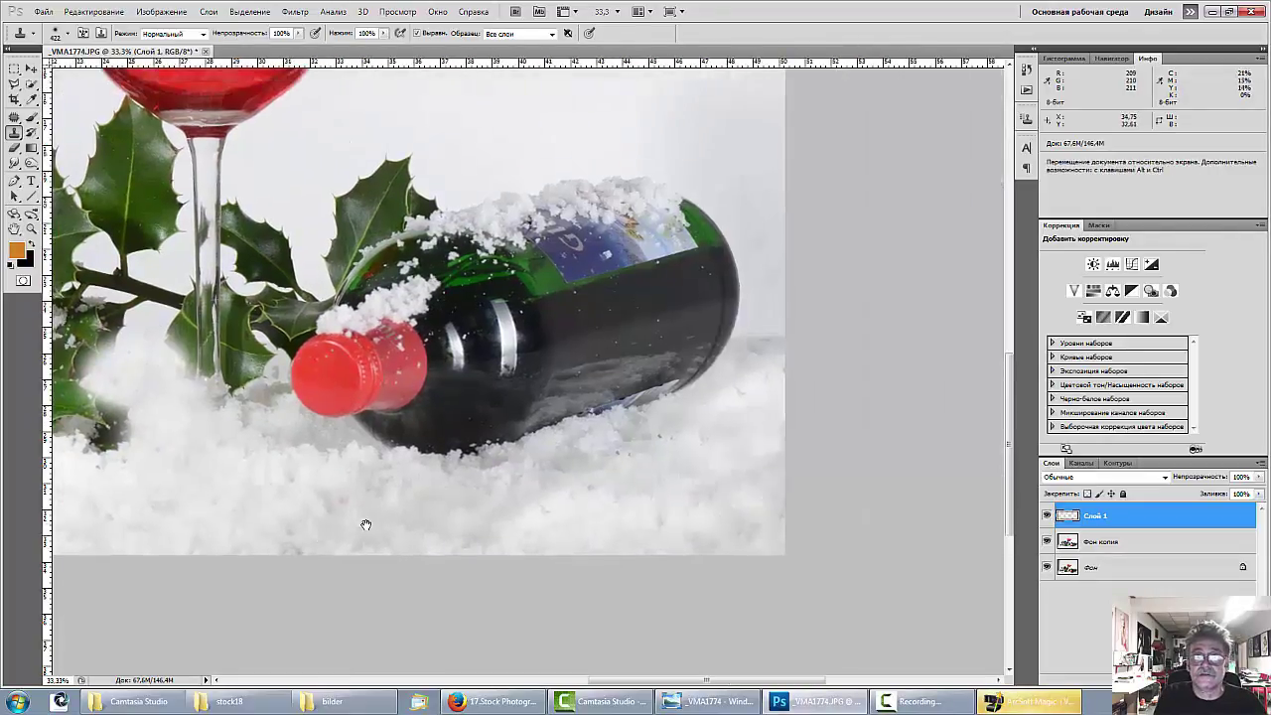
pyautogui.keyDown('alt'); pyautogui.click(752, 439); pyautogui.keyUp('alt')
pyautogui.moveTo(756, 343)
pyautogui.mouseDown()
pyautogui.moveTo(766, 358)
pyautogui.moveTo(746, 368)
pyautogui.moveTo(757, 400)
pyautogui.mouseUp()
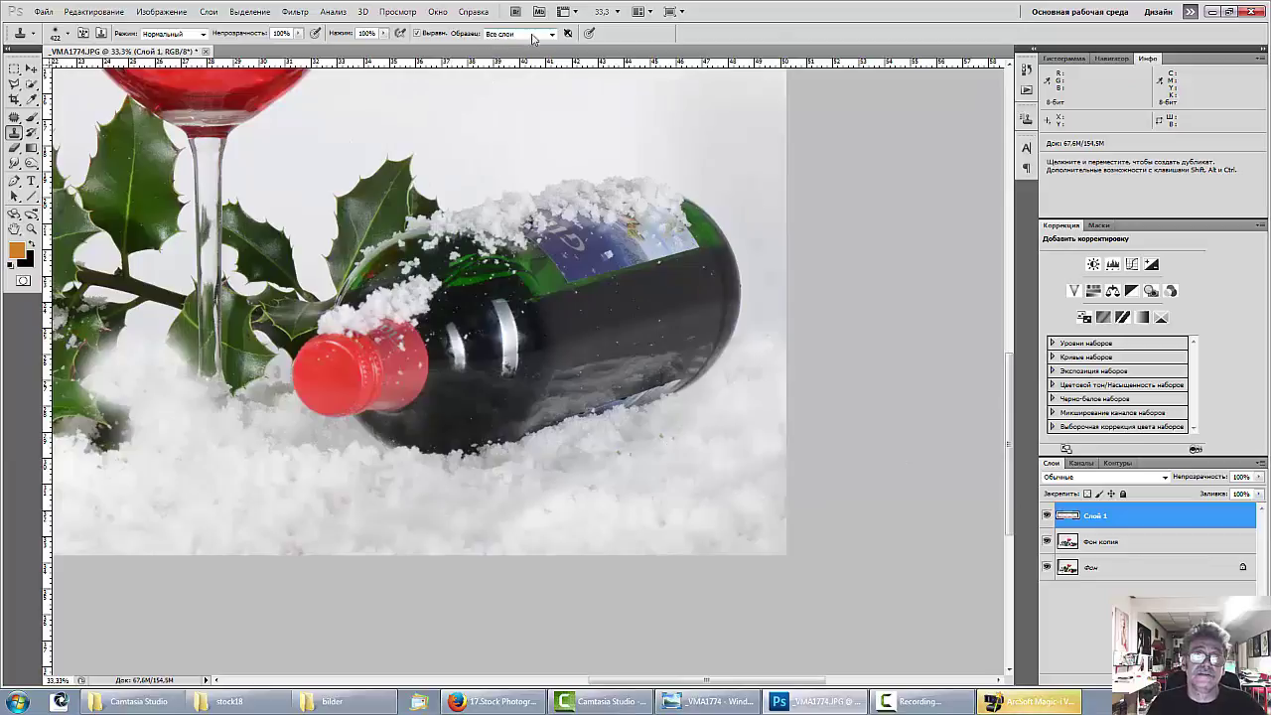
# Add a black layer mask to Слой 1 that hides all the cloned snow.
pyautogui.hotkey('ctrl', '-')
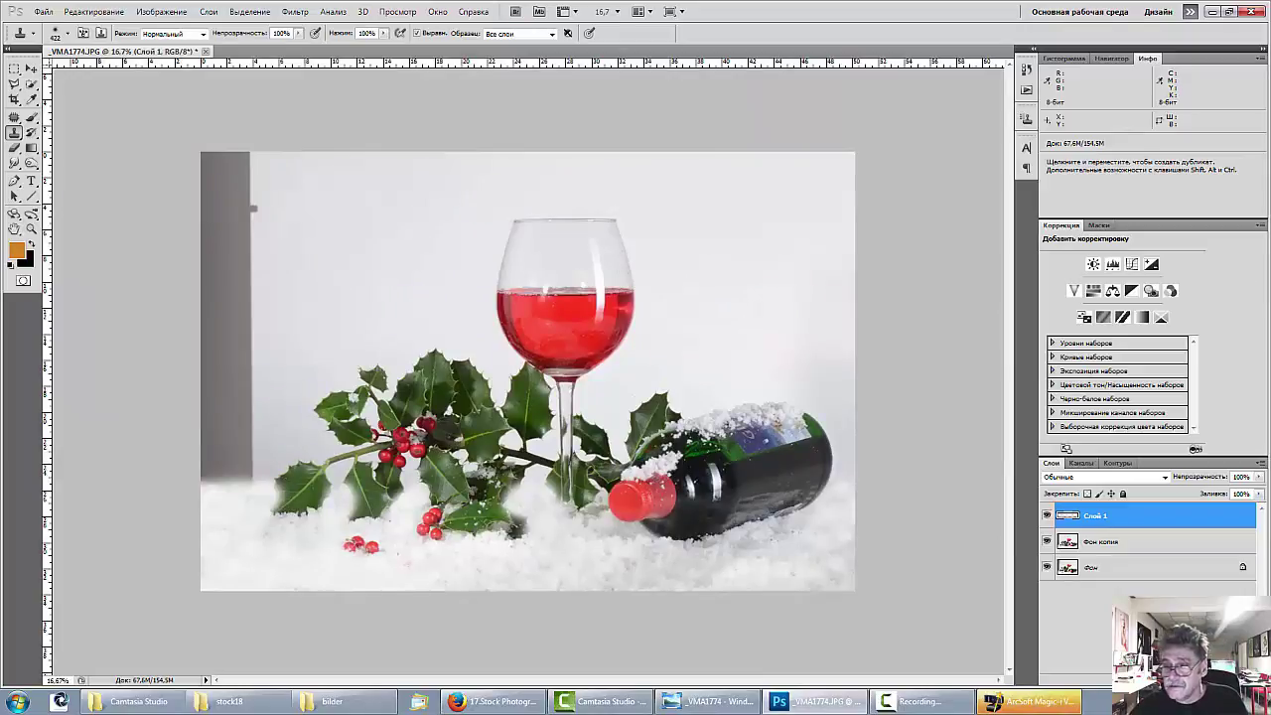
pyautogui.keyDown('alt'); pyautogui.click(1133, 679); pyautogui.keyUp('alt')
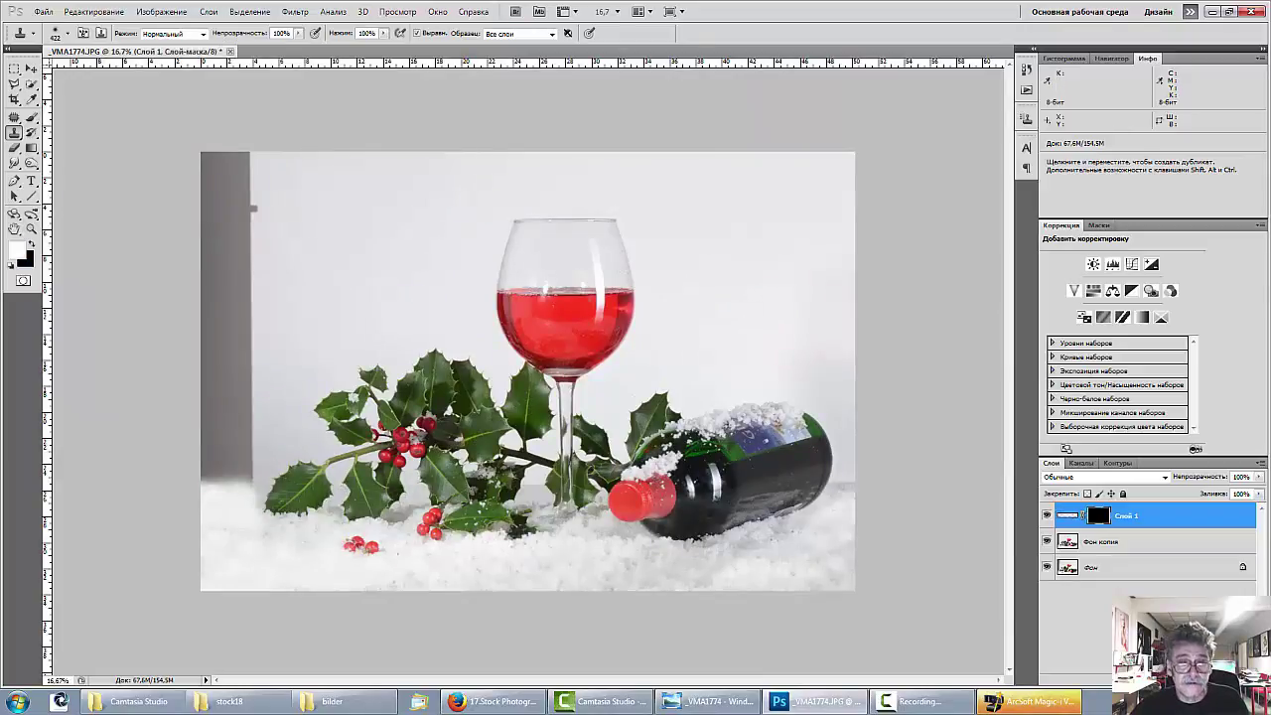
pyautogui.hotkey('ctrl', '+')
pyautogui.hotkey('ctrl', '+')
pyautogui.hotkey('ctrl', '+')
pyautogui.hotkey('ctrl', '+')
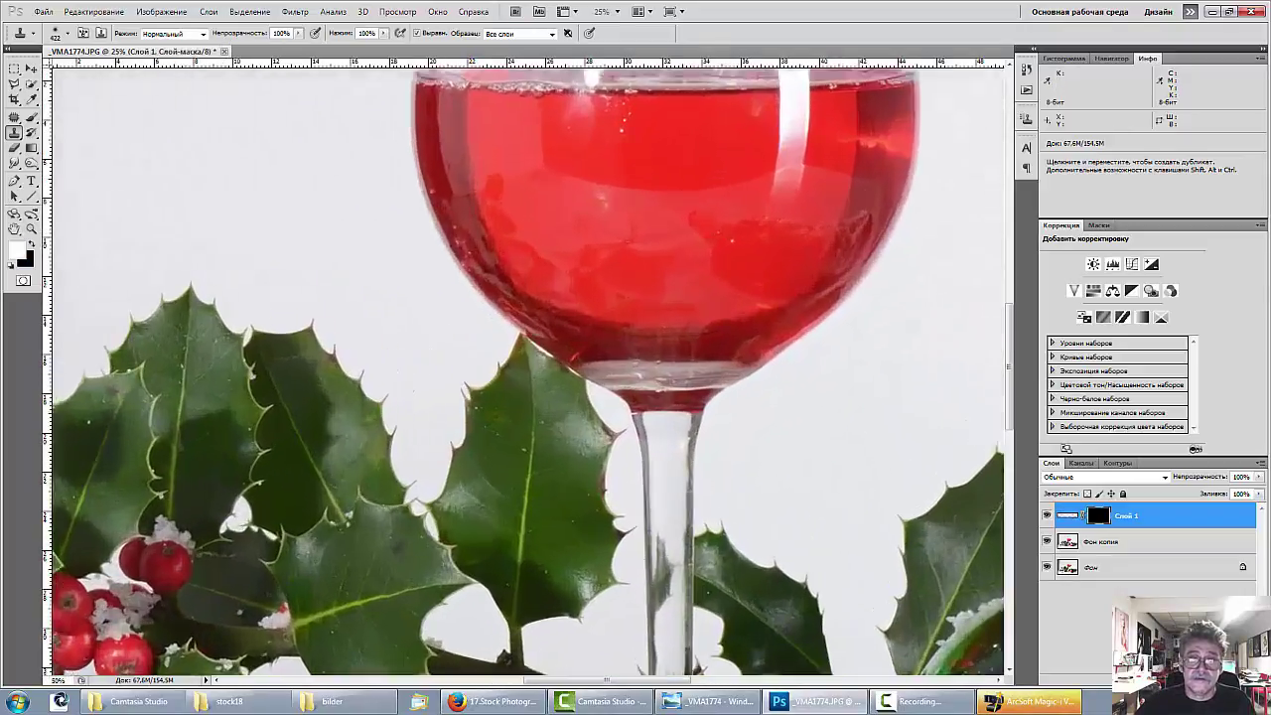
pyautogui.moveTo(533, 528); pyautogui.dragTo(518, 9)
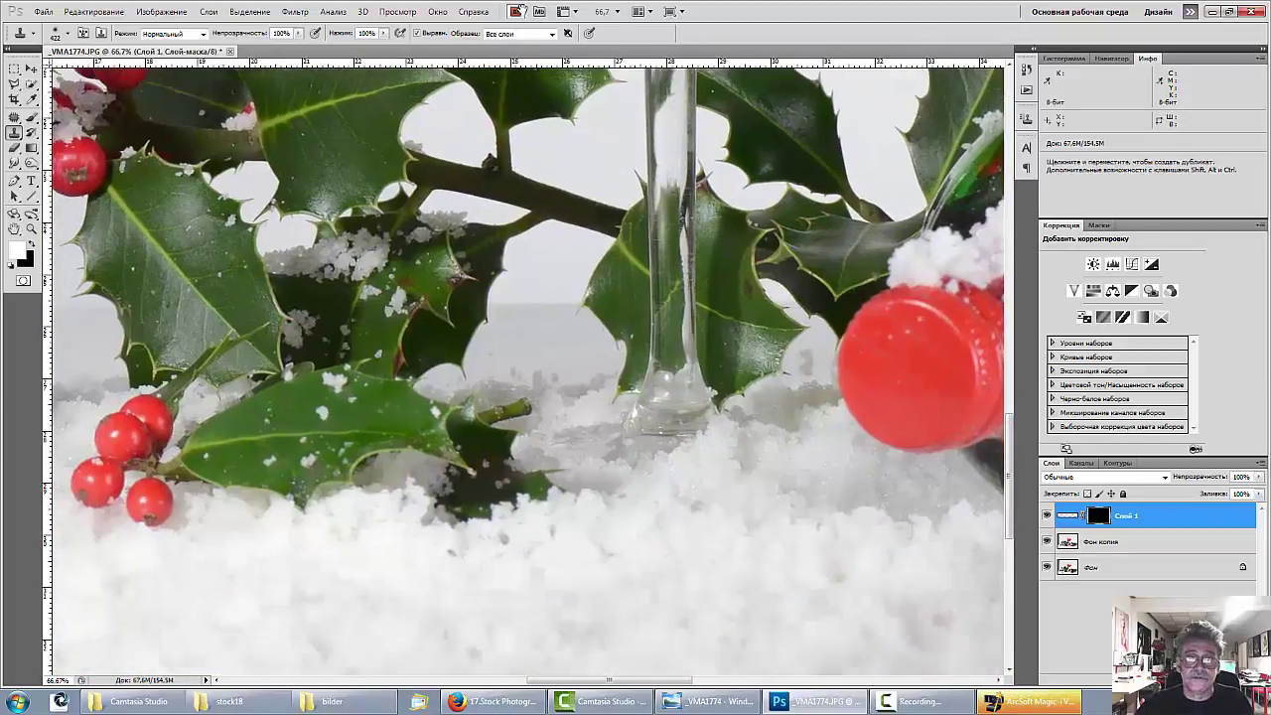
pyautogui.rightClick(755, 402)
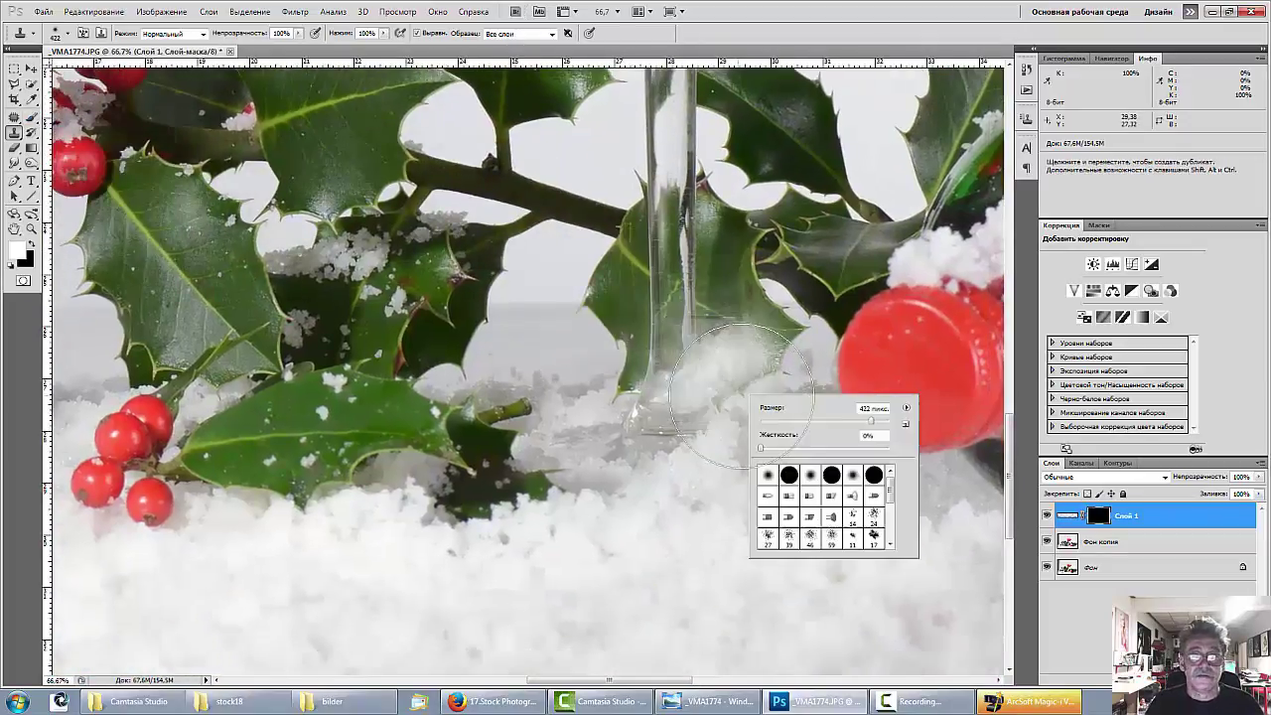
pyautogui.moveTo(869, 423); pyautogui.dragTo(785, 424)
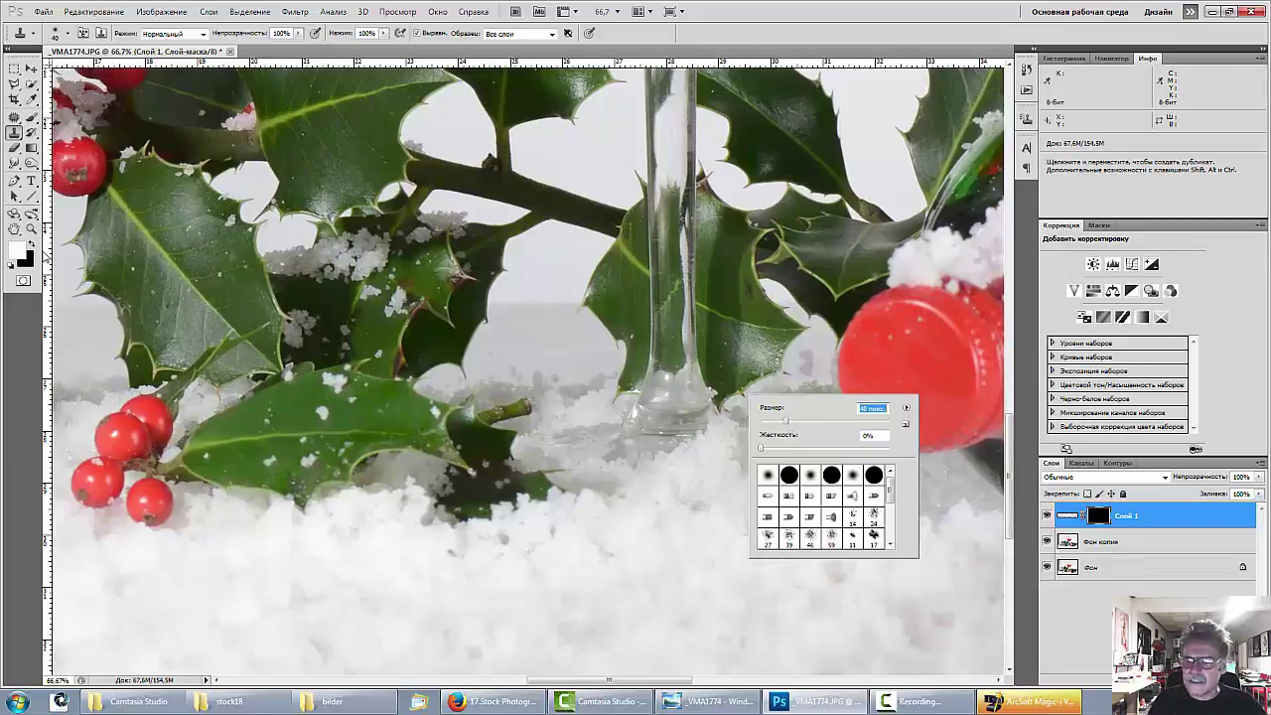
pyautogui.rightClick(528, 335)
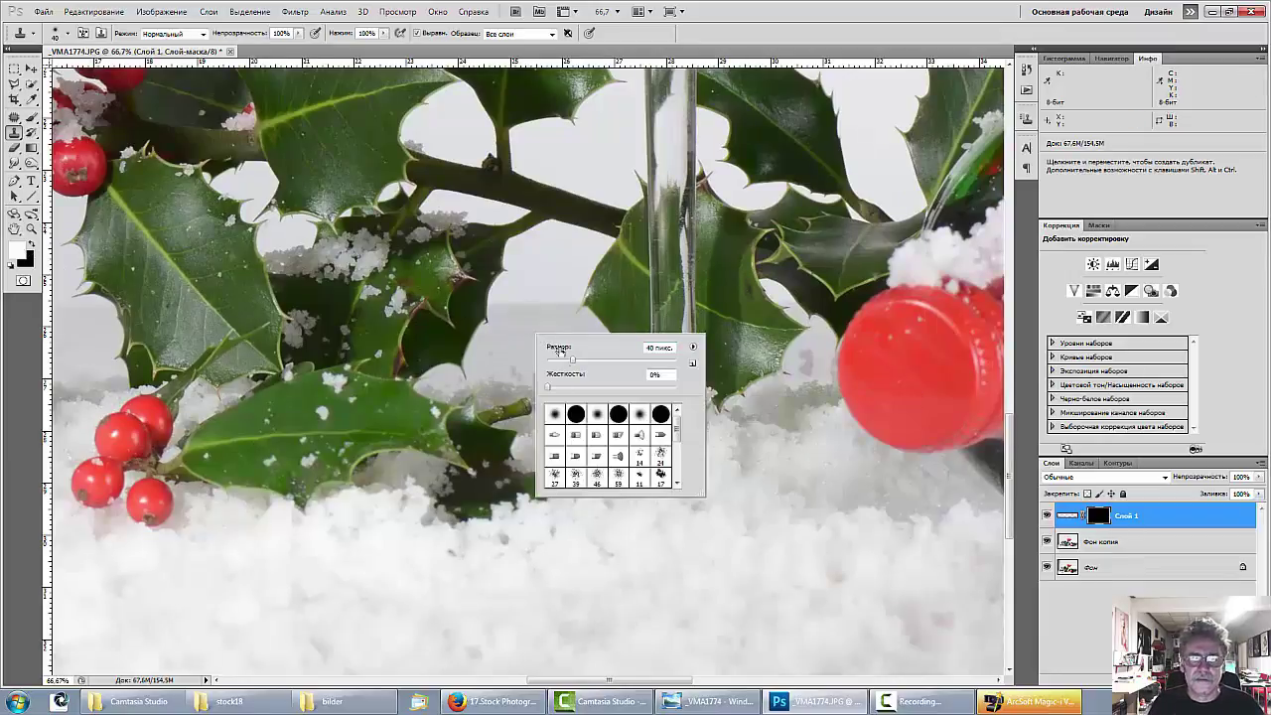
# Reveal cloned snow through Слой 1's mask between the holly and the glass stem, using a white 131 px brush at 100% opacity.
pyautogui.click(1098, 516)
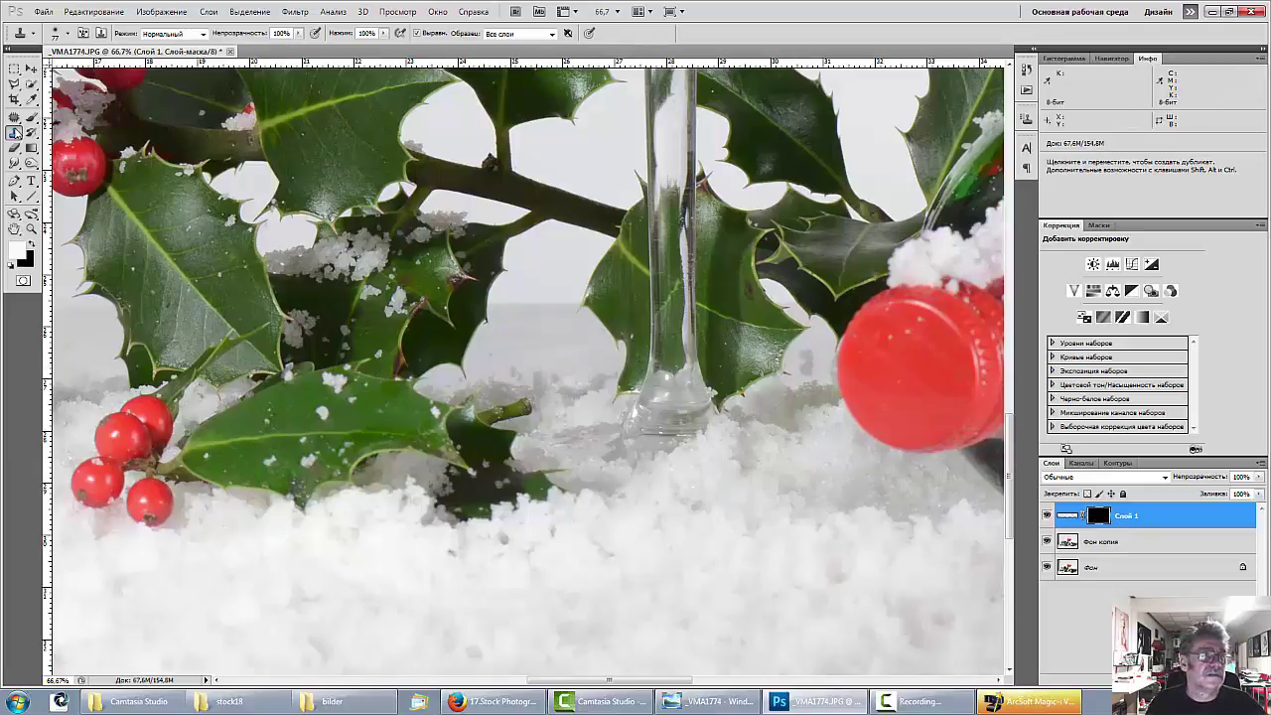
pyautogui.press('b')
pyautogui.rightClick(669, 429)
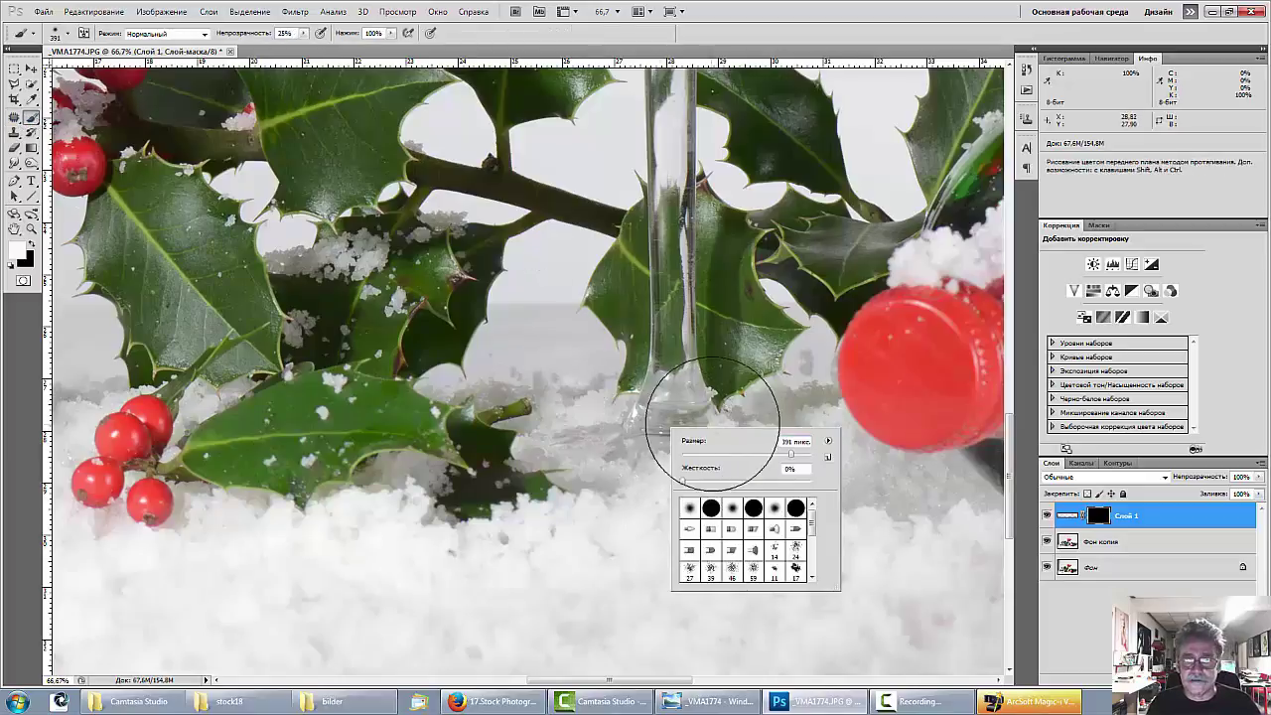
pyautogui.click(536, 362)
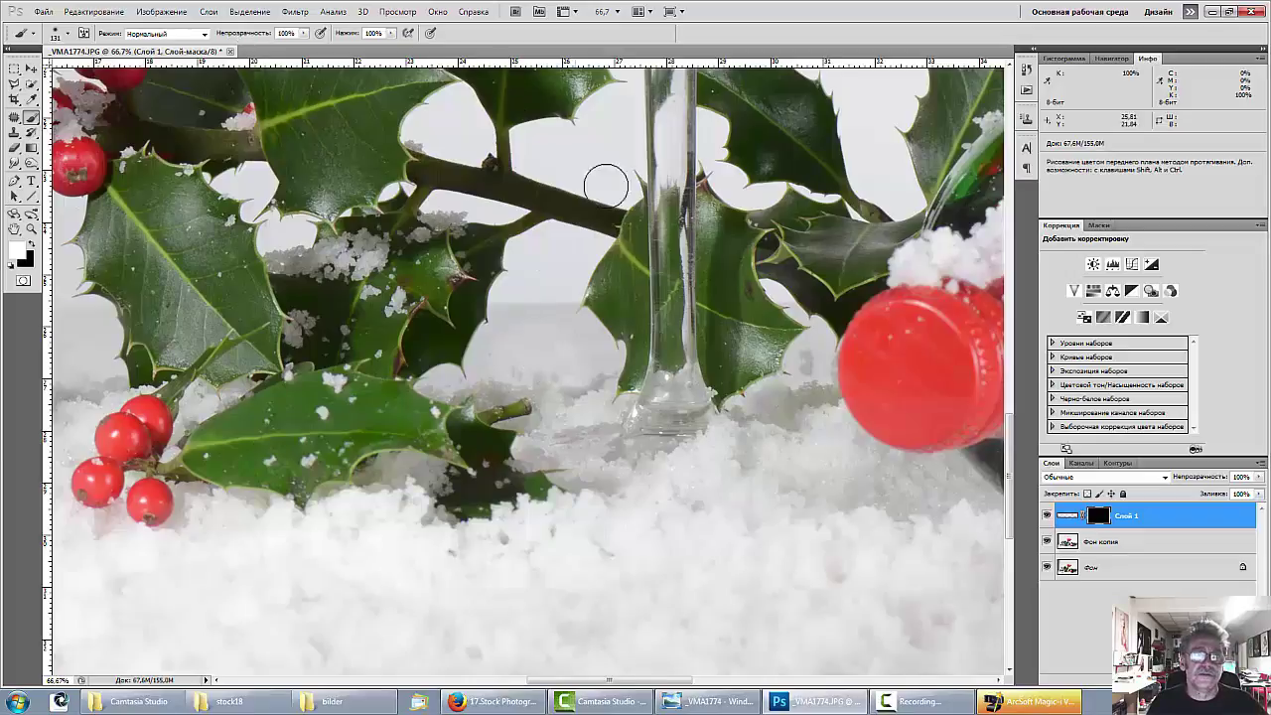
pyautogui.moveTo(545, 361)
pyautogui.mouseDown()
pyautogui.moveTo(587, 358)
pyautogui.moveTo(511, 348)
pyautogui.moveTo(565, 359)
pyautogui.mouseUp()
# Fill out the snow mound left of the glass stem on Слой 1's mask with a white 62 px brush at 83% hardness.
pyautogui.rightClick(565, 359)
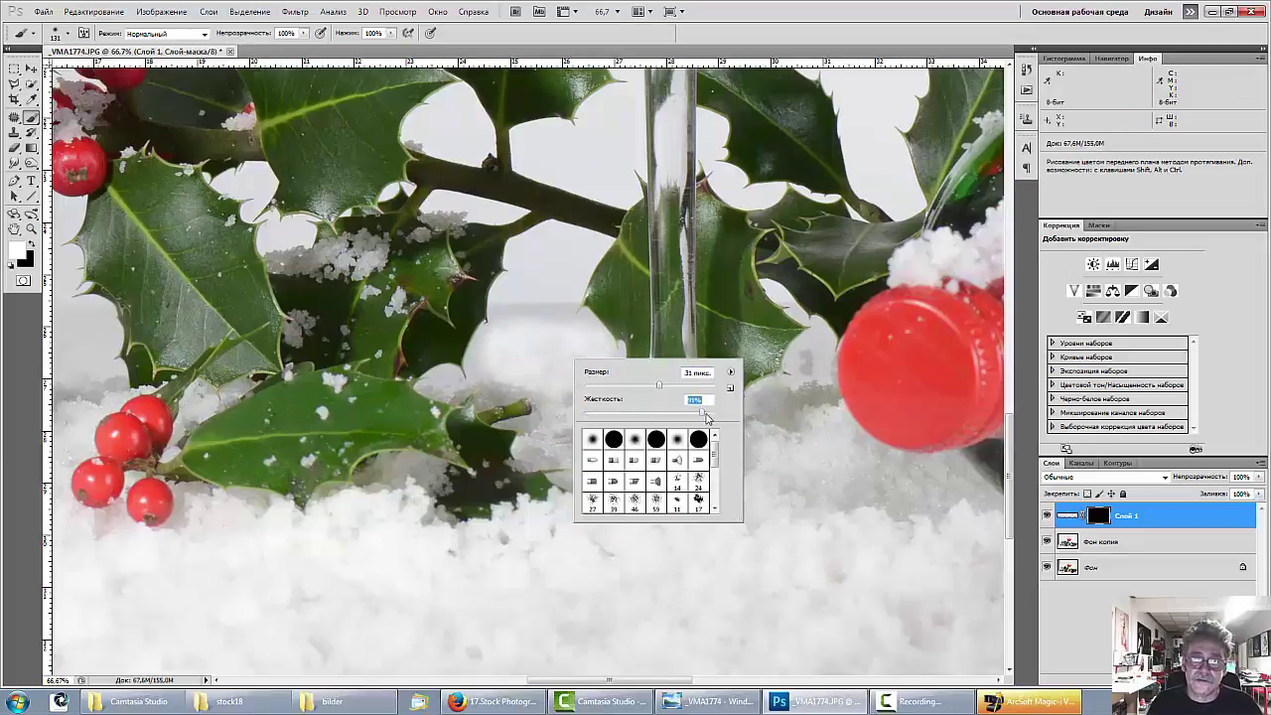
pyautogui.rightClick(522, 334)
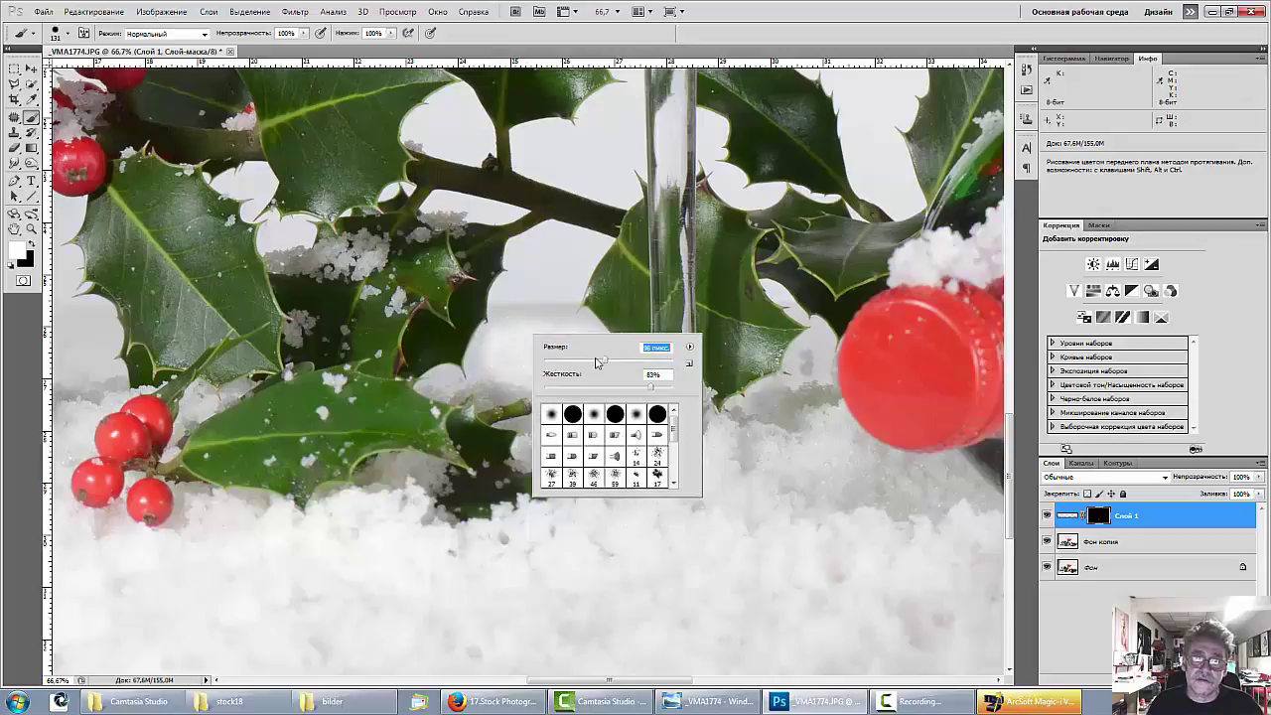
pyautogui.click(502, 325)
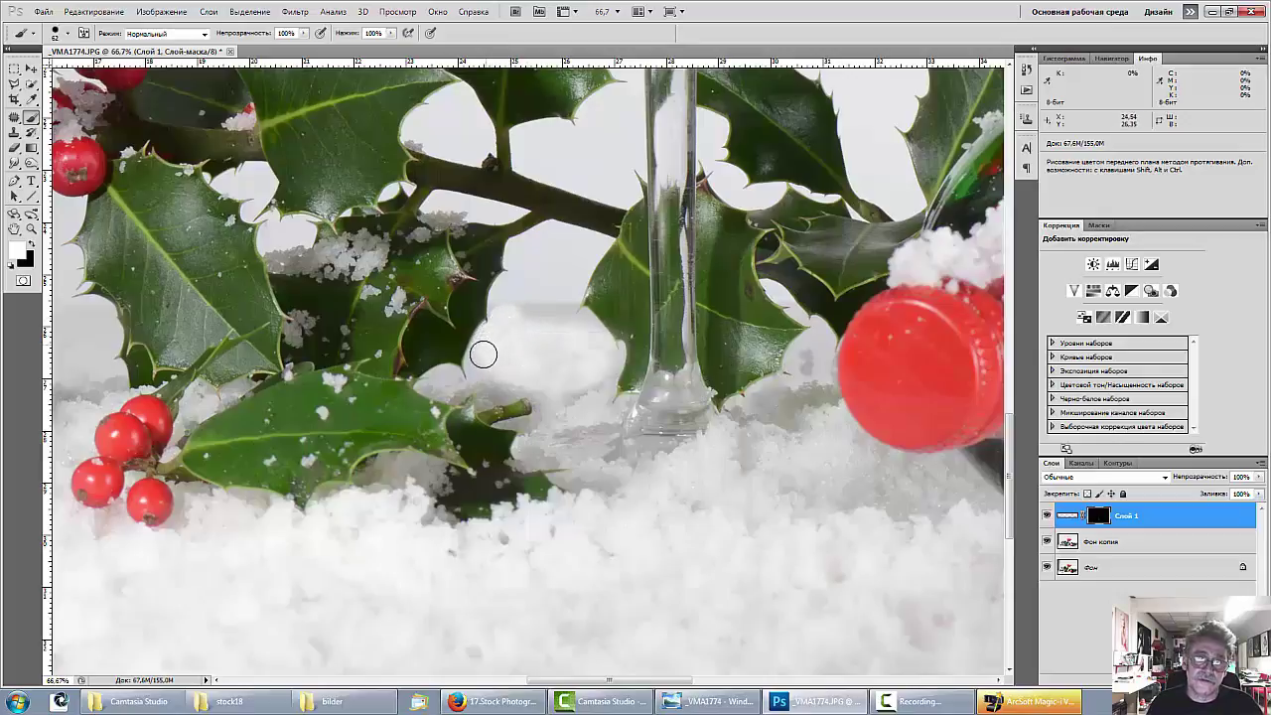
pyautogui.moveTo(490, 380)
pyautogui.mouseDown()
pyautogui.moveTo(430, 387)
pyautogui.moveTo(559, 398)
pyautogui.moveTo(547, 418)
pyautogui.moveTo(507, 422)
pyautogui.mouseUp()
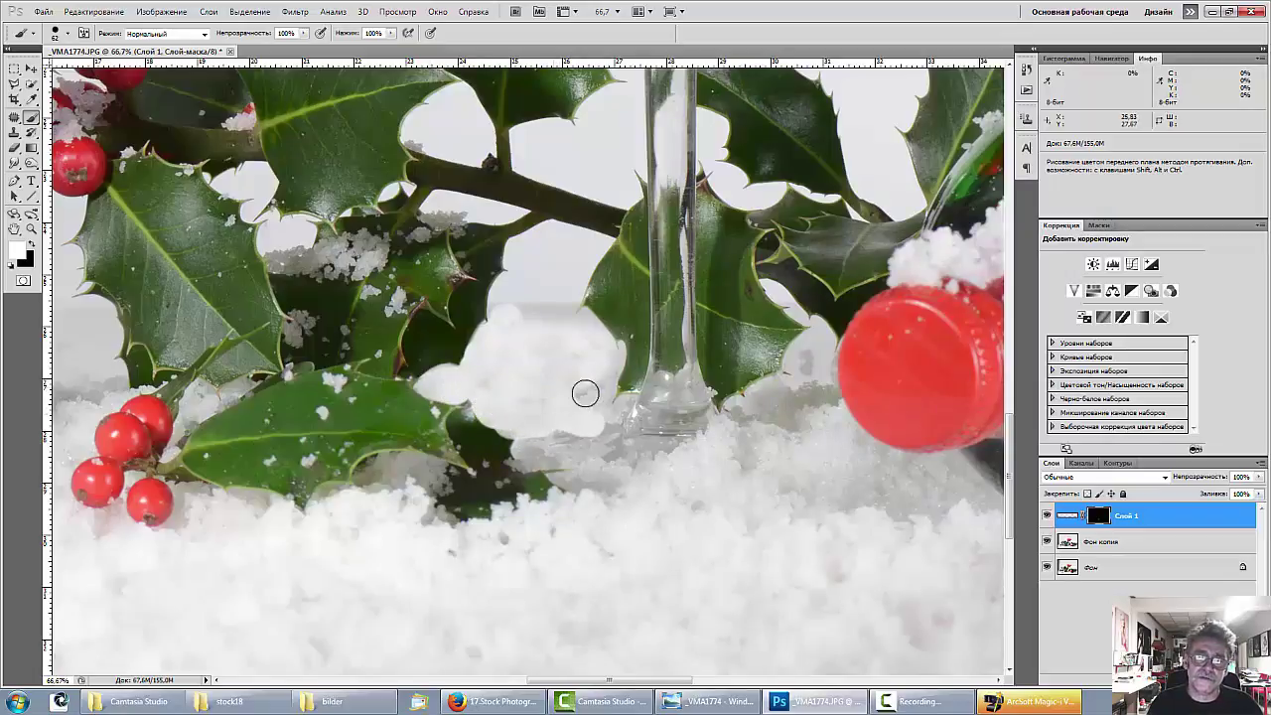
pyautogui.moveTo(584, 393); pyautogui.dragTo(607, 363)
pyautogui.moveTo(571, 422); pyautogui.dragTo(530, 438)
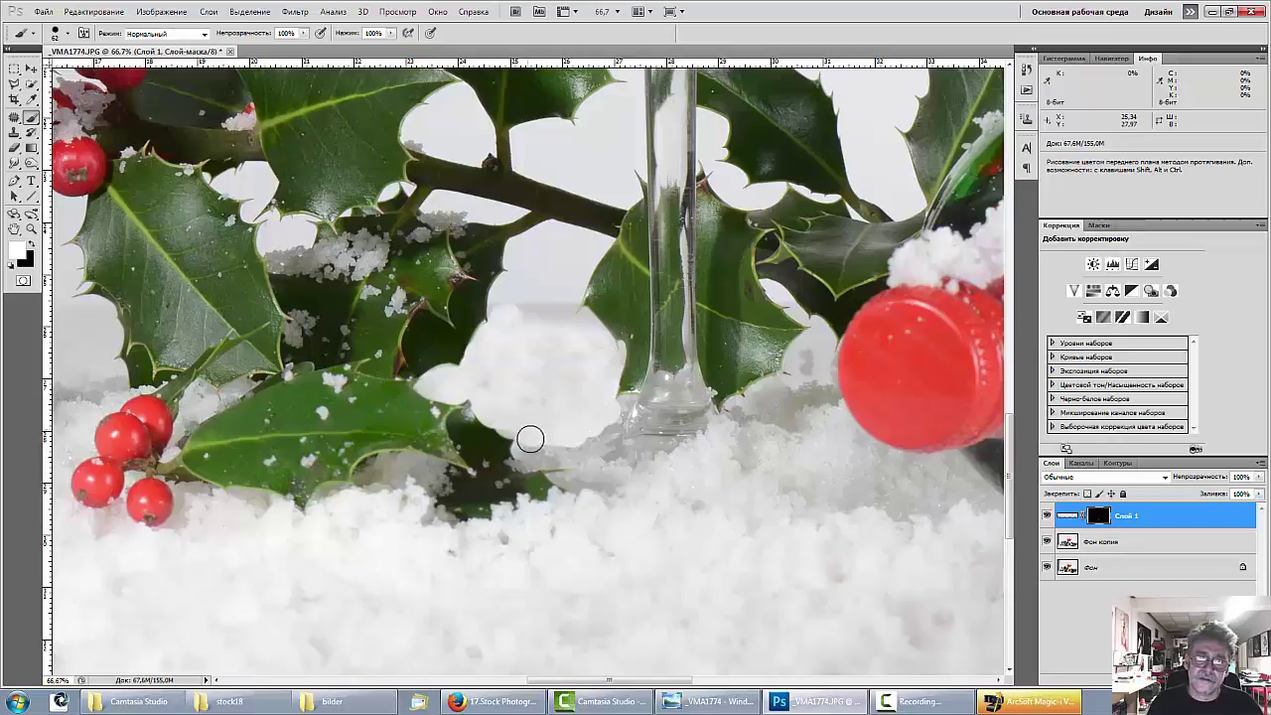
pyautogui.moveTo(538, 324); pyautogui.dragTo(535, 319)
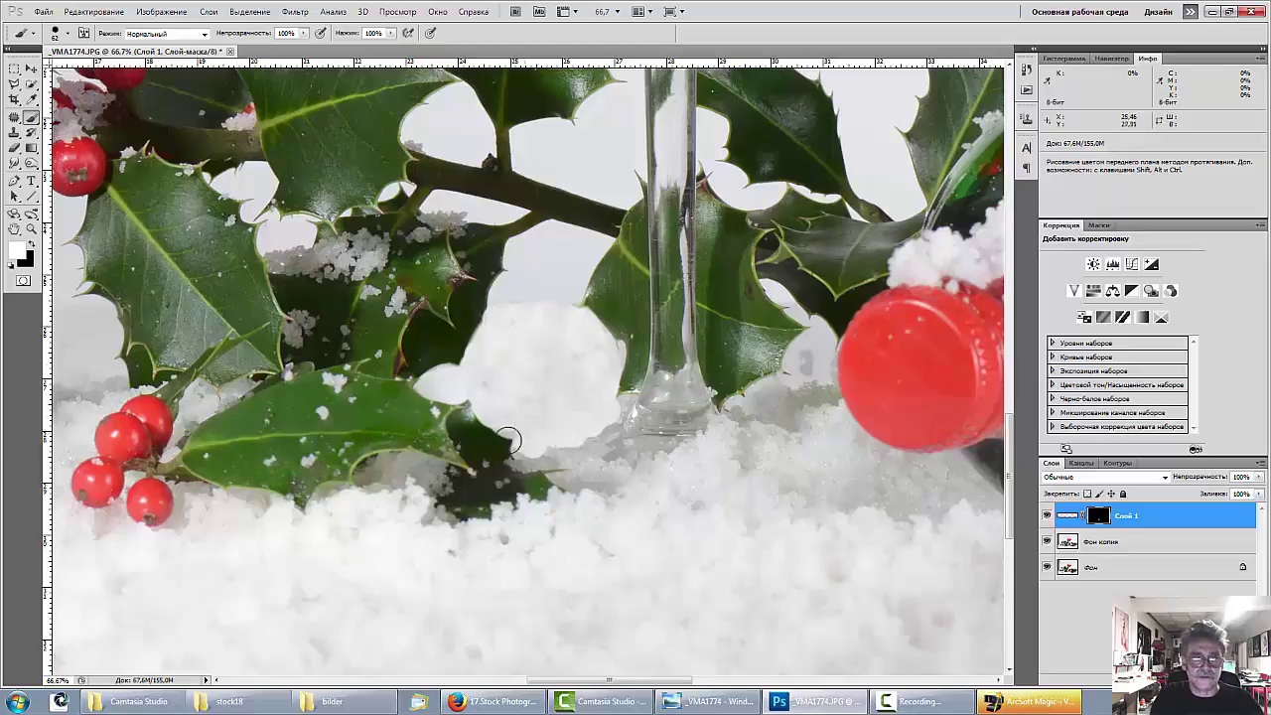
# Reveal cloned snow on Слой 1's mask in the gaps between the left holly leaves and beside the leftmost leaf.
pyautogui.moveTo(387, 479); pyautogui.dragTo(778, 498)
pyautogui.moveTo(501, 387)
pyautogui.mouseDown()
pyautogui.moveTo(577, 339)
pyautogui.moveTo(511, 341)
pyautogui.moveTo(558, 380)
pyautogui.moveTo(584, 355)
pyautogui.moveTo(573, 389)
pyautogui.moveTo(591, 397)
pyautogui.moveTo(536, 424)
pyautogui.moveTo(579, 416)
pyautogui.moveTo(498, 371)
pyautogui.moveTo(494, 398)
pyautogui.moveTo(511, 420)
pyautogui.moveTo(464, 411)
pyautogui.moveTo(457, 447)
pyautogui.moveTo(425, 433)
pyautogui.moveTo(424, 447)
pyautogui.moveTo(458, 451)
pyautogui.moveTo(482, 422)
pyautogui.moveTo(488, 463)
pyautogui.mouseUp()
pyautogui.press('space')
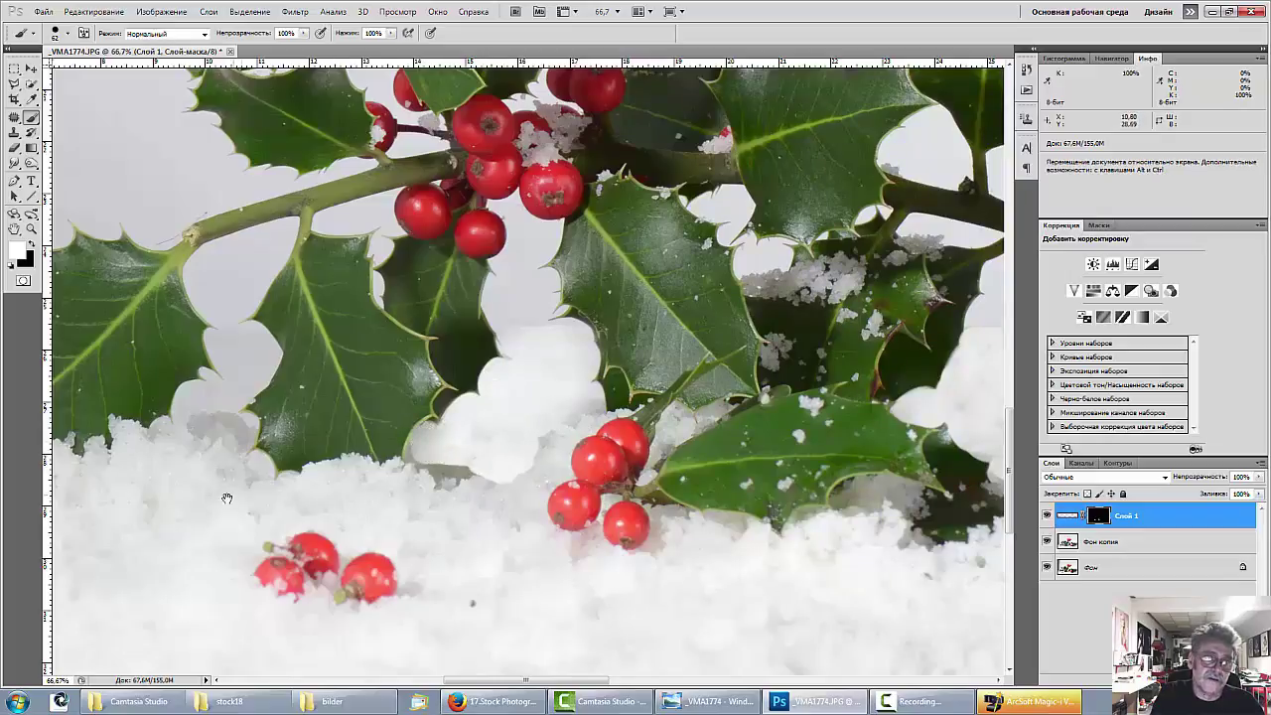
pyautogui.moveTo(227, 496); pyautogui.dragTo(592, 569)
pyautogui.moveTo(614, 421)
pyautogui.mouseDown()
pyautogui.moveTo(577, 419)
pyautogui.moveTo(596, 454)
pyautogui.moveTo(547, 472)
pyautogui.moveTo(545, 496)
pyautogui.moveTo(590, 480)
pyautogui.moveTo(626, 434)
pyautogui.moveTo(622, 419)
pyautogui.moveTo(566, 415)
pyautogui.mouseUp()
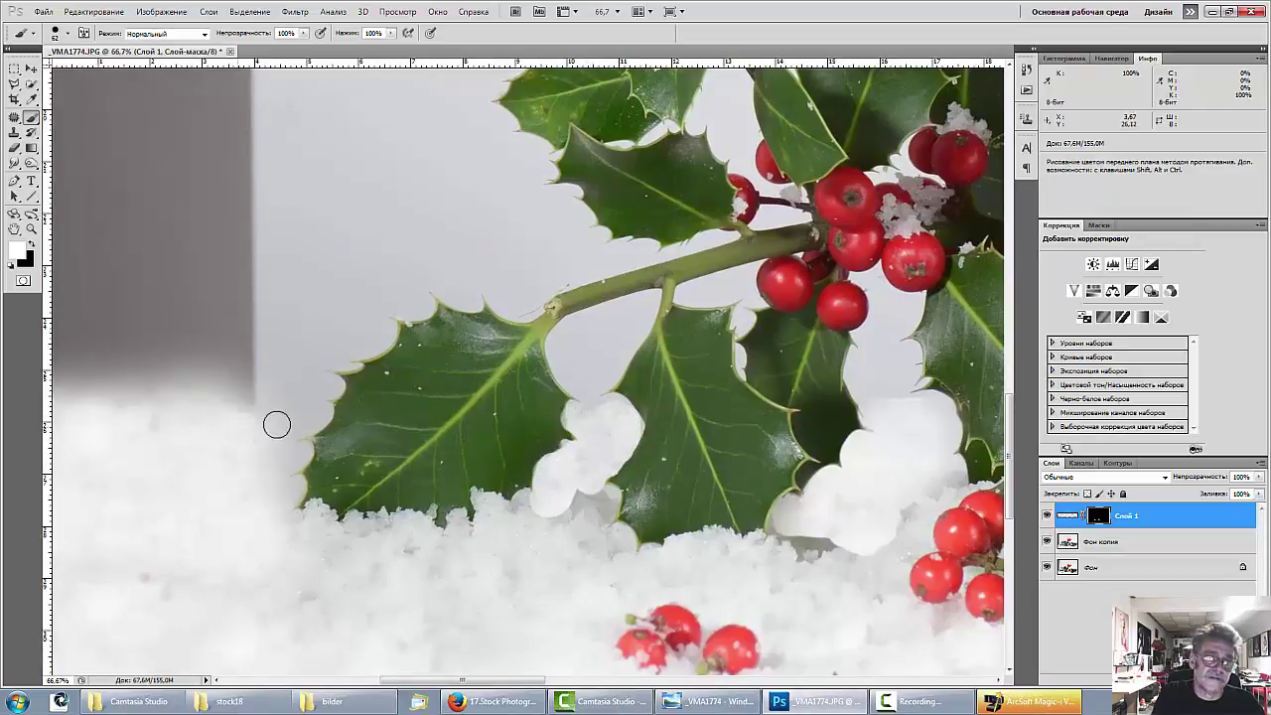
pyautogui.moveTo(275, 423)
pyautogui.mouseDown()
pyautogui.moveTo(306, 421)
pyautogui.moveTo(290, 419)
pyautogui.moveTo(281, 439)
pyautogui.moveTo(297, 461)
pyautogui.moveTo(299, 447)
pyautogui.moveTo(257, 474)
pyautogui.moveTo(197, 437)
pyautogui.moveTo(193, 421)
pyautogui.moveTo(288, 485)
pyautogui.moveTo(239, 519)
pyautogui.moveTo(232, 547)
pyautogui.moveTo(294, 572)
pyautogui.mouseUp()
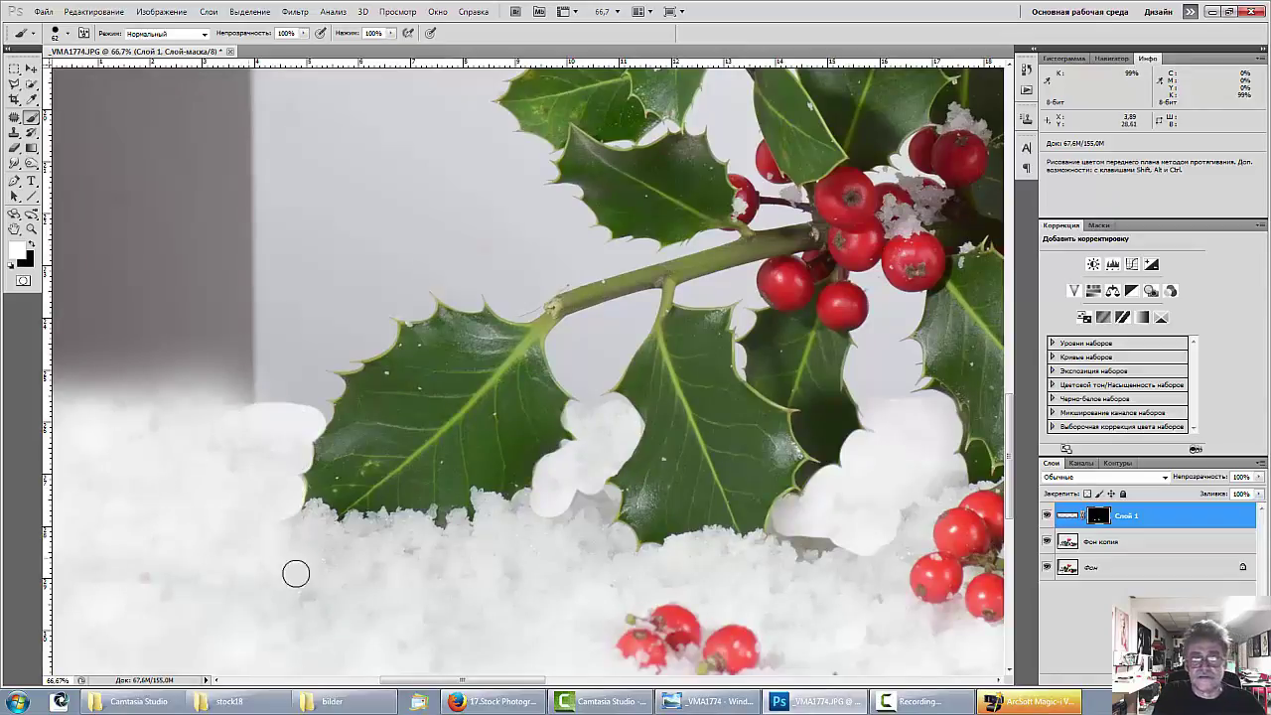
pyautogui.moveTo(817, 522)
pyautogui.mouseDown()
pyautogui.moveTo(791, 538)
pyautogui.moveTo(840, 553)
pyautogui.mouseUp()
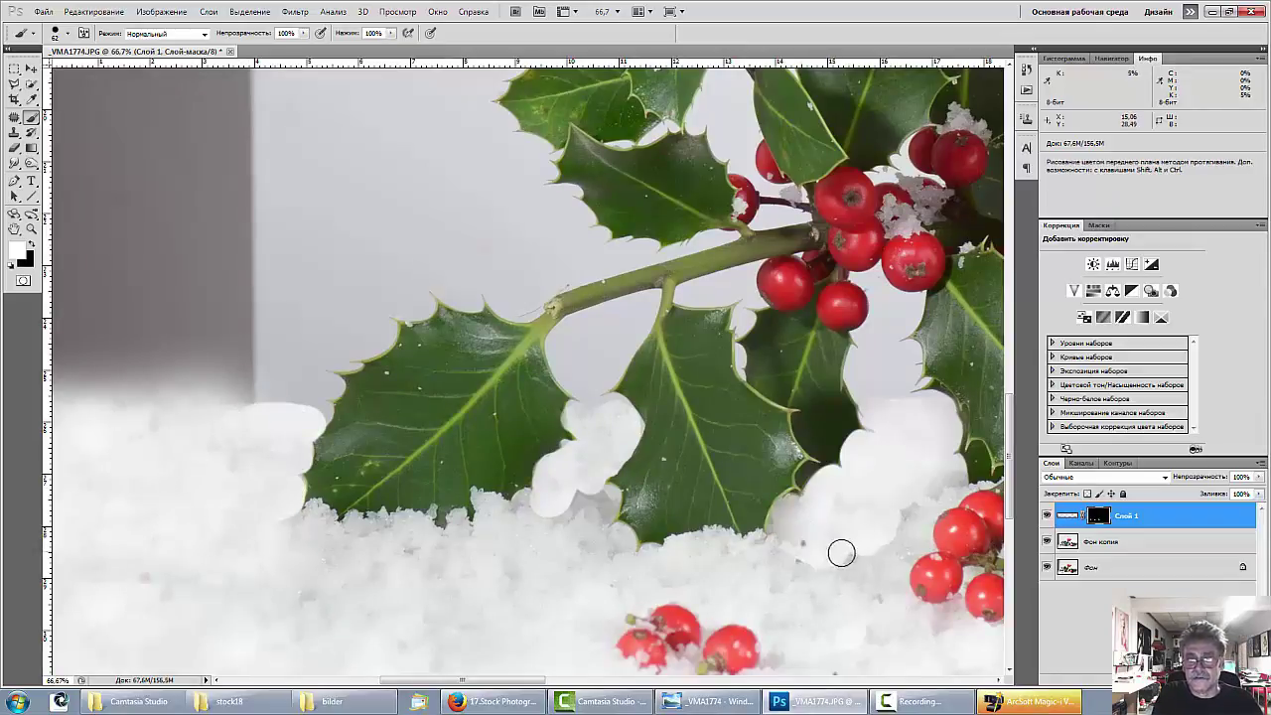
# Reveal cloned snow on the mask beside the bottle's base and soften the brush to blend its upper edge.
pyautogui.press('space')
pyautogui.moveTo(626, 552); pyautogui.dragTo(8, 508)
pyautogui.moveTo(994, 447)
pyautogui.mouseDown()
pyautogui.moveTo(658, 454)
pyautogui.moveTo(386, 490)
pyautogui.mouseUp()
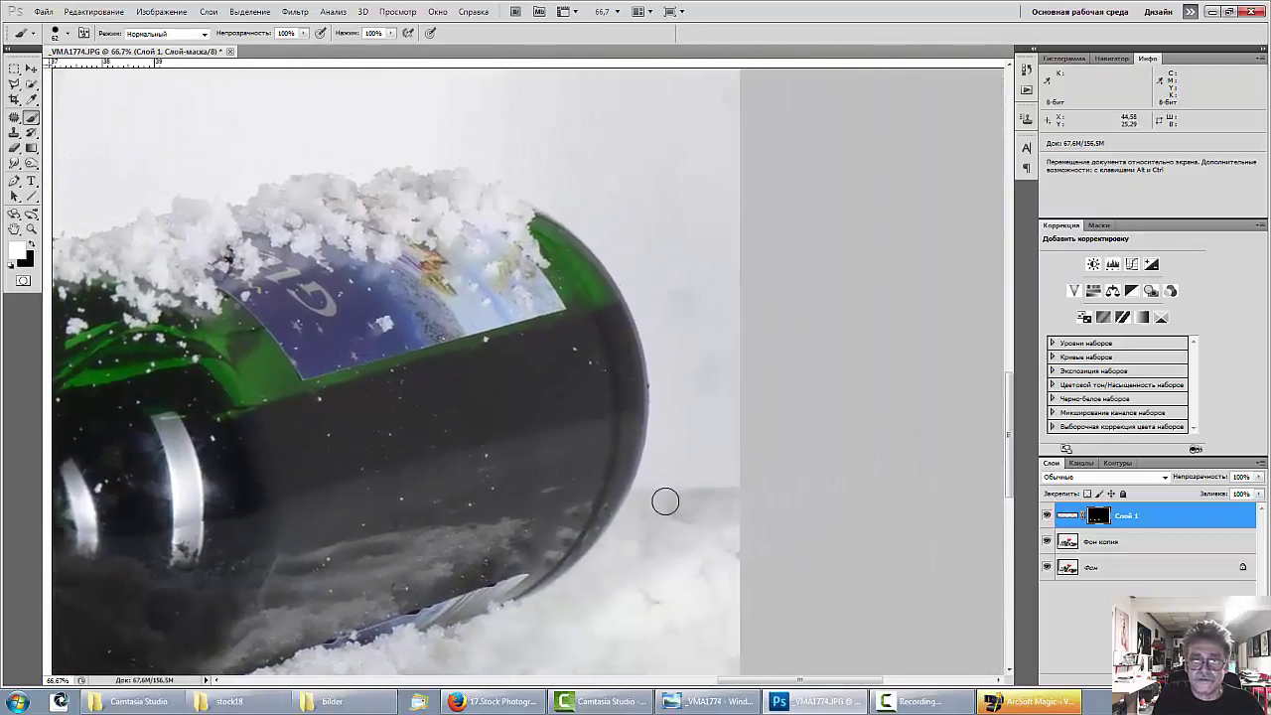
pyautogui.moveTo(665, 502)
pyautogui.mouseDown()
pyautogui.moveTo(735, 503)
pyautogui.moveTo(680, 528)
pyautogui.moveTo(647, 507)
pyautogui.mouseUp()
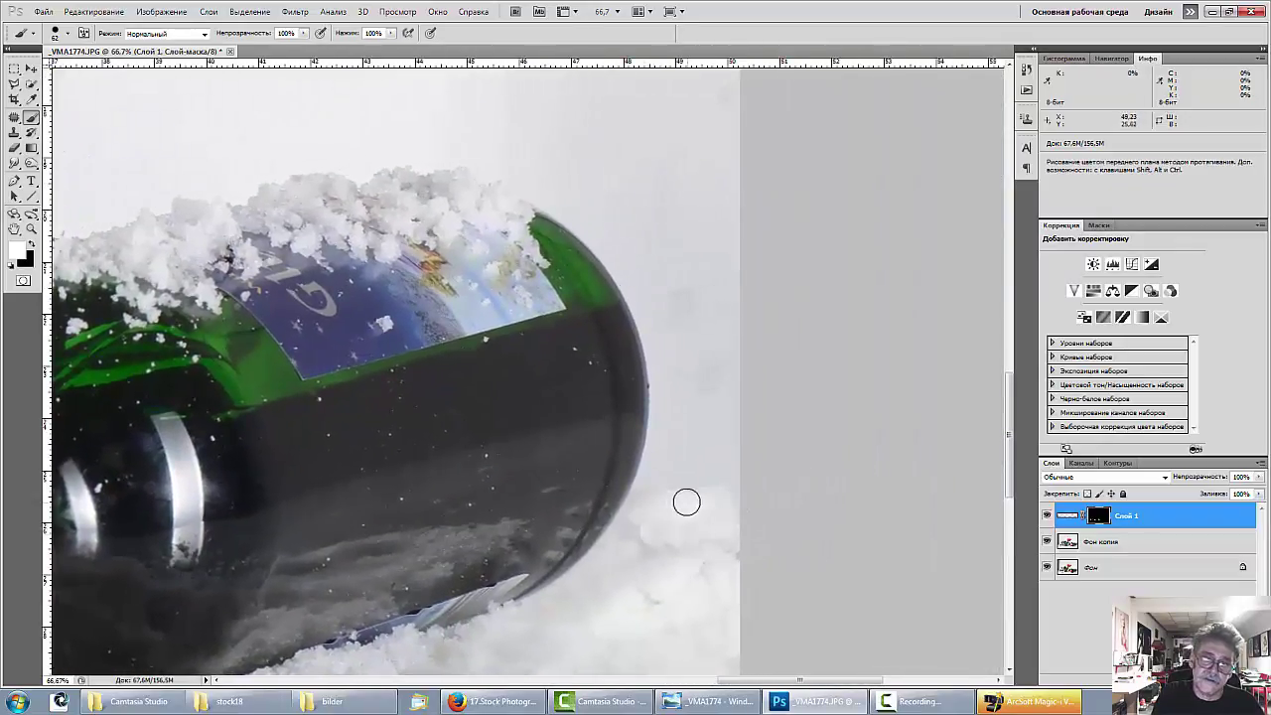
pyautogui.rightClick(693, 417)
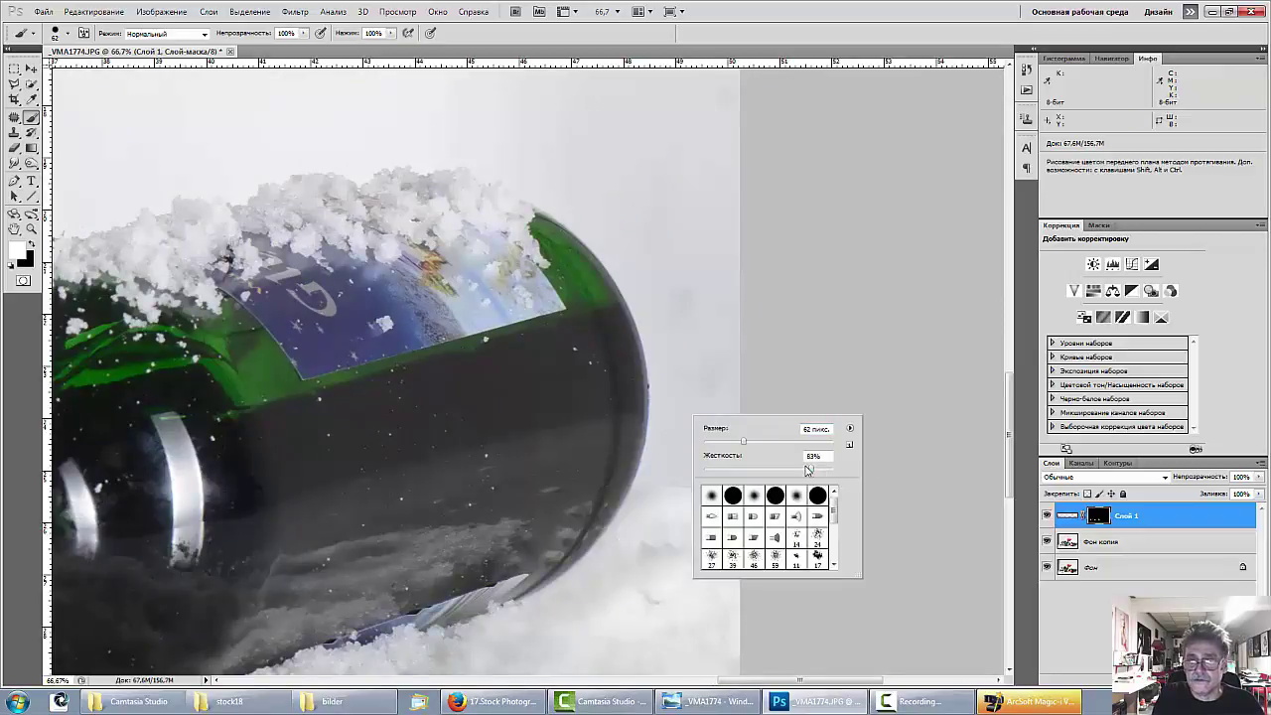
pyautogui.press('Return')
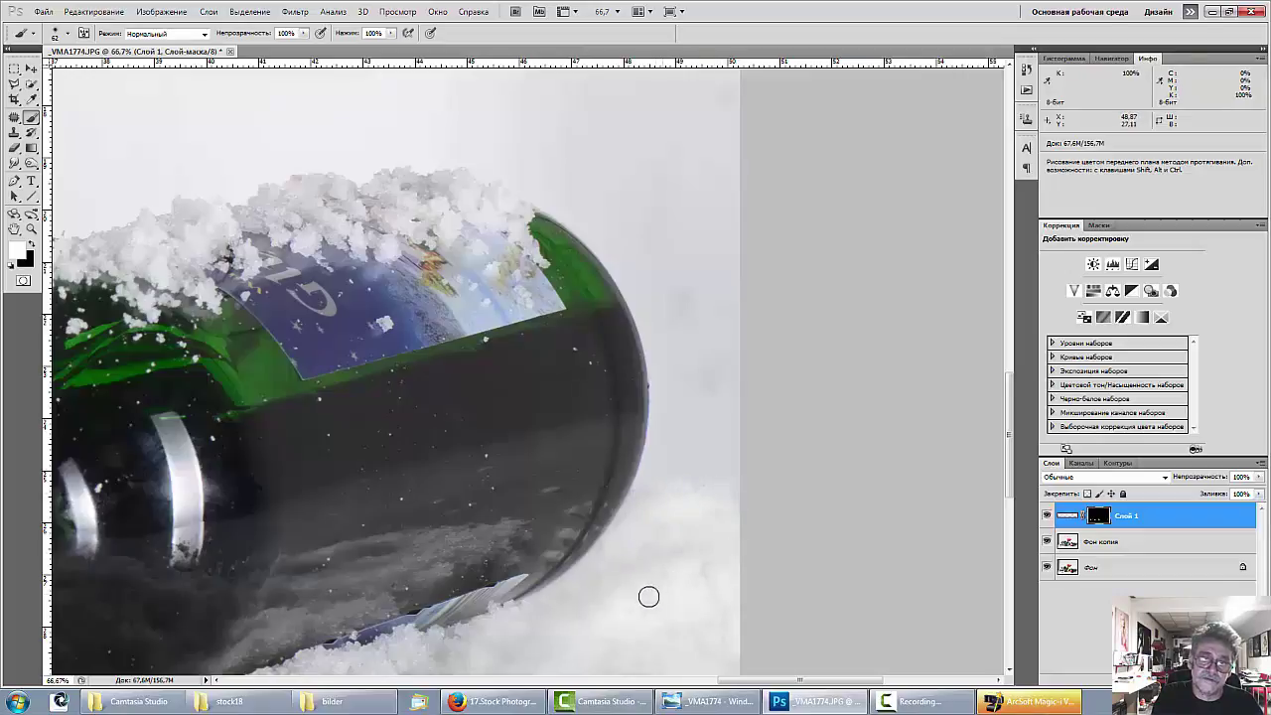
# Extend the revealed snow on the mask from the mound beside the glass stem down around the glass foot.
pyautogui.press('space')
pyautogui.moveTo(249, 490); pyautogui.dragTo(871, 450)
pyautogui.moveTo(408, 504); pyautogui.dragTo(703, 453)
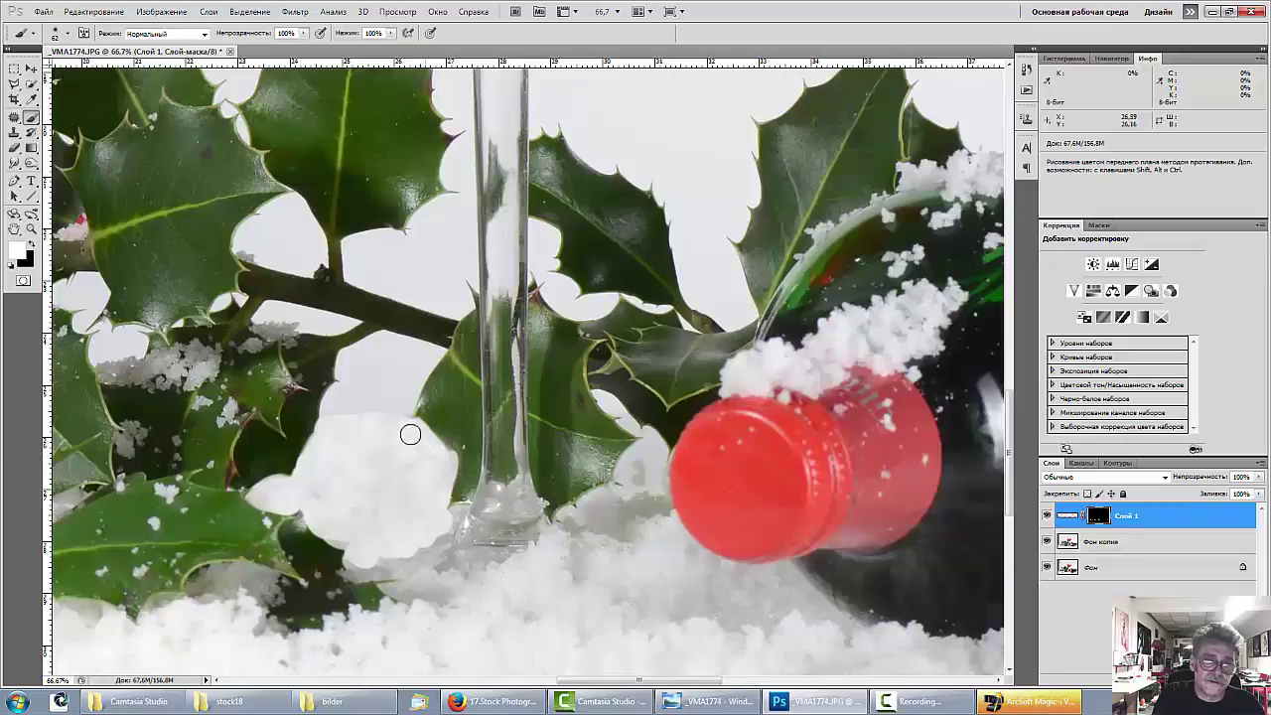
pyautogui.moveTo(395, 499)
pyautogui.mouseDown()
pyautogui.moveTo(315, 480)
pyautogui.moveTo(309, 452)
pyautogui.moveTo(325, 451)
pyautogui.moveTo(300, 481)
pyautogui.mouseUp()
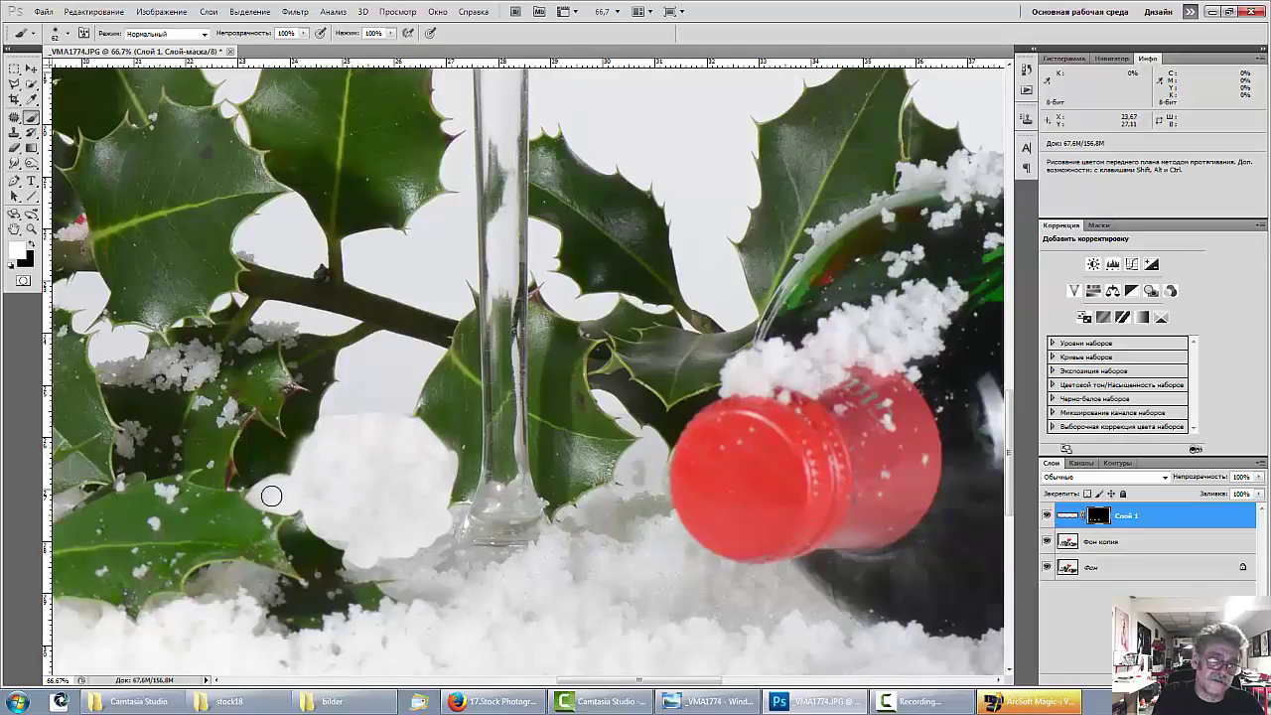
pyautogui.moveTo(355, 546)
pyautogui.mouseDown()
pyautogui.moveTo(420, 563)
pyautogui.moveTo(429, 551)
pyautogui.moveTo(415, 554)
pyautogui.moveTo(414, 581)
pyautogui.moveTo(392, 585)
pyautogui.moveTo(448, 603)
pyautogui.moveTo(454, 568)
pyautogui.moveTo(430, 542)
pyautogui.moveTo(451, 516)
pyautogui.moveTo(439, 532)
pyautogui.moveTo(518, 569)
pyautogui.moveTo(540, 565)
pyautogui.moveTo(467, 571)
pyautogui.moveTo(464, 604)
pyautogui.mouseUp()
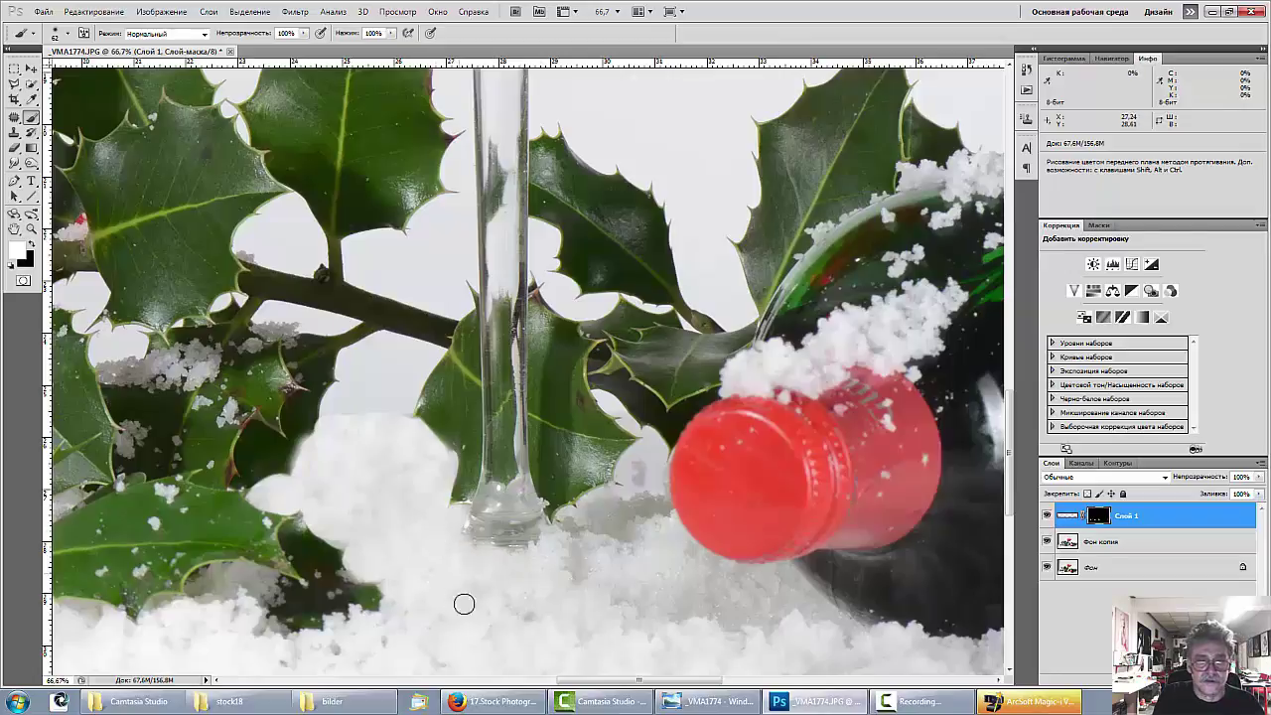
# Mask the snow off the glass foot and soften the mound's edges with a black 182 px brush at 0% hardness.
pyautogui.rightClick(592, 571)
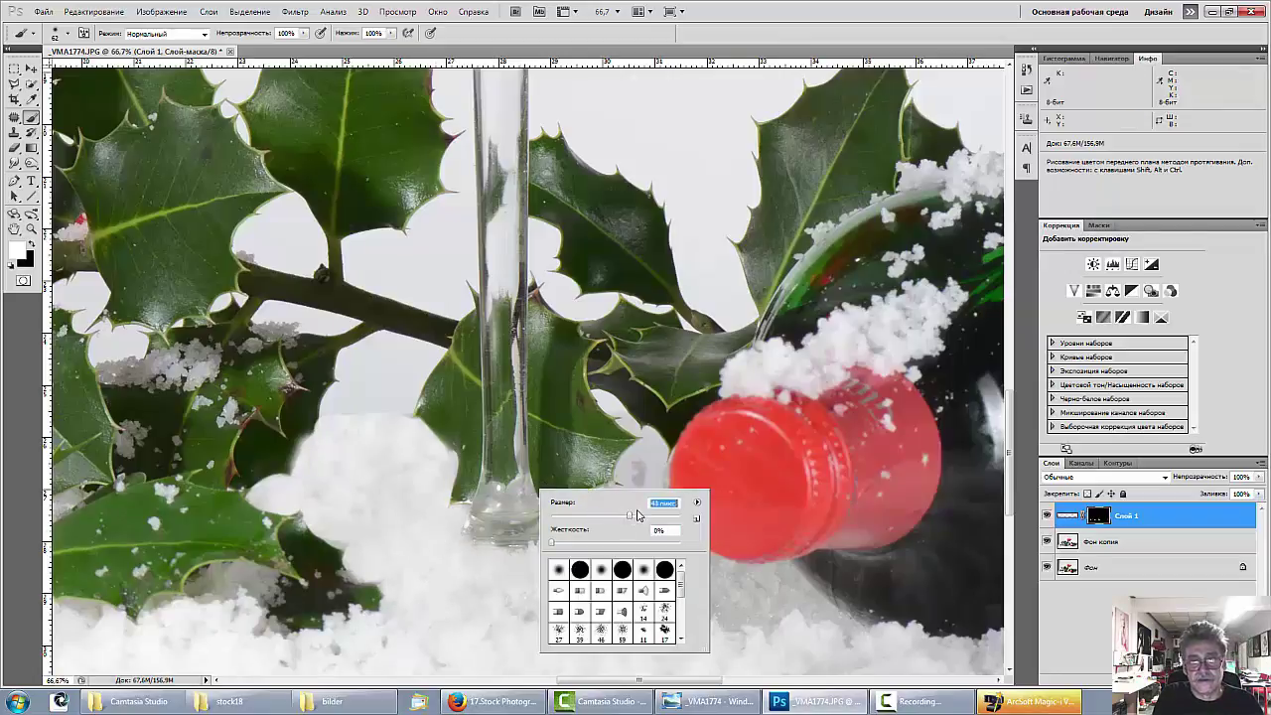
pyautogui.press('x')
pyautogui.press('Return')
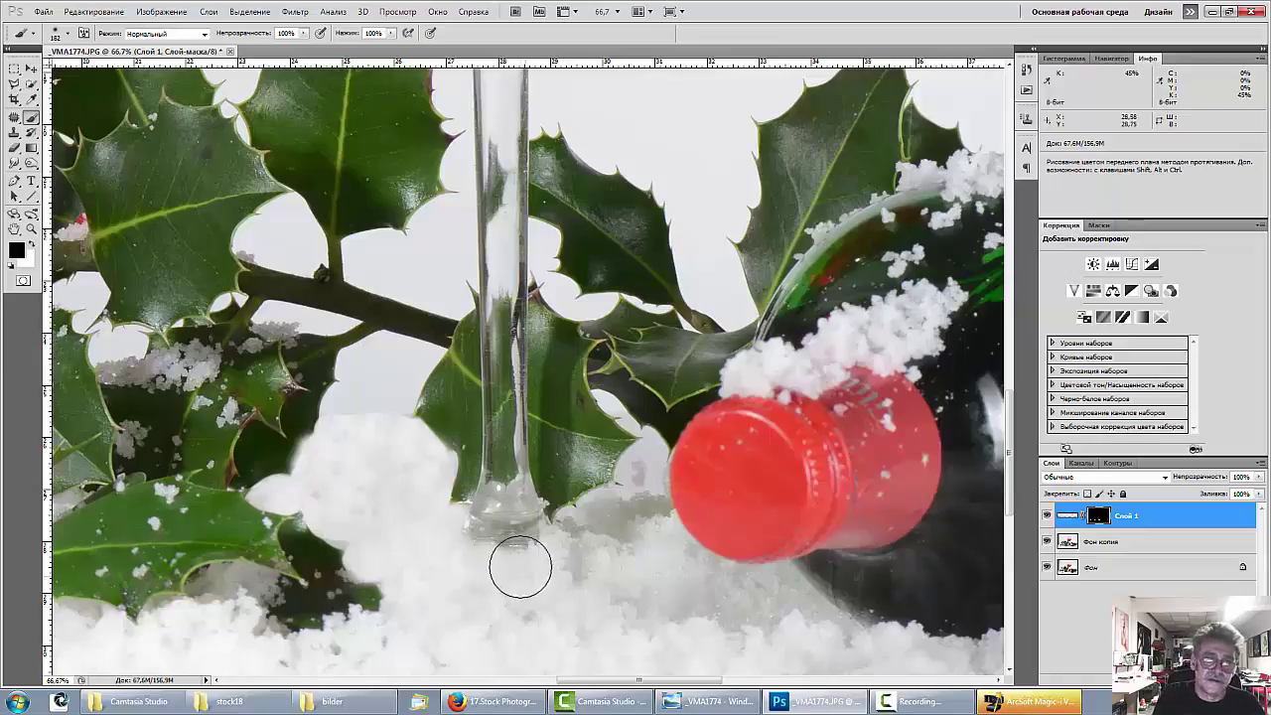
pyautogui.moveTo(521, 567)
pyautogui.mouseDown()
pyautogui.moveTo(485, 557)
pyautogui.moveTo(483, 573)
pyautogui.moveTo(461, 546)
pyautogui.moveTo(413, 579)
pyautogui.moveTo(519, 610)
pyautogui.moveTo(554, 603)
pyautogui.moveTo(556, 591)
pyautogui.moveTo(524, 565)
pyautogui.moveTo(439, 556)
pyautogui.moveTo(441, 508)
pyautogui.moveTo(475, 477)
pyautogui.moveTo(444, 409)
pyautogui.moveTo(395, 385)
pyautogui.moveTo(315, 380)
pyautogui.mouseUp()
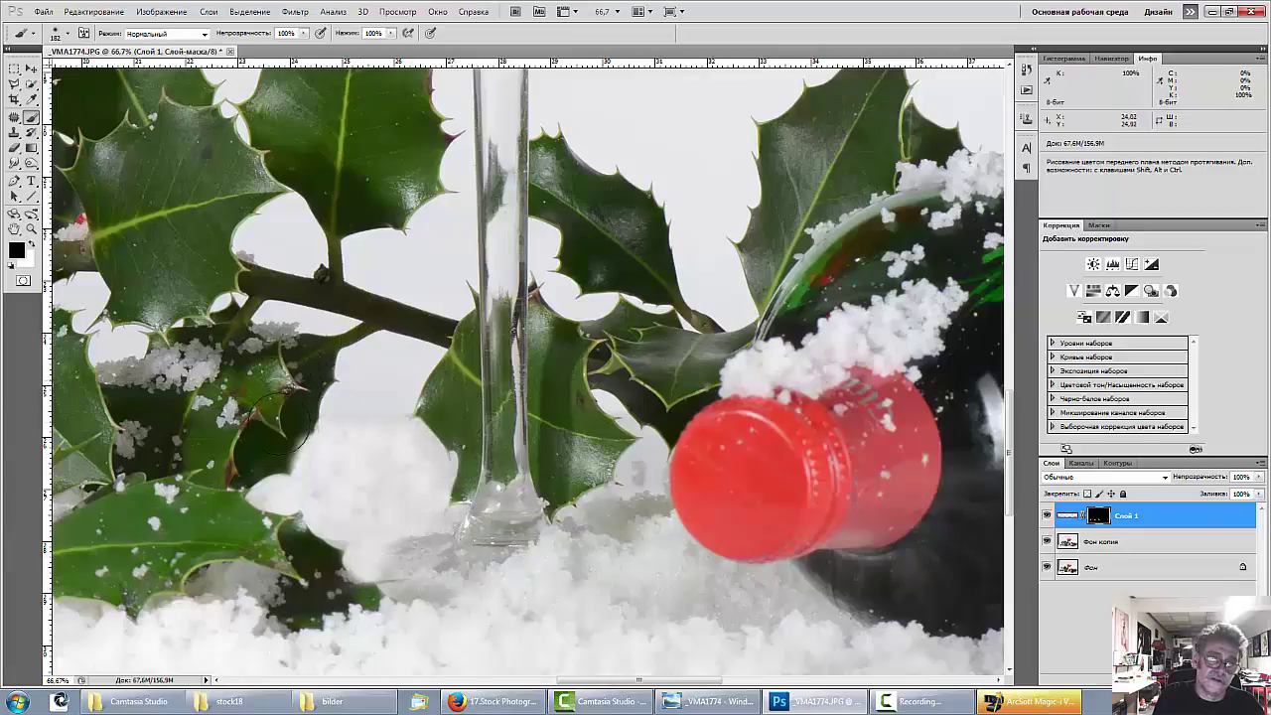
pyautogui.moveTo(286, 420)
pyautogui.mouseDown()
pyautogui.moveTo(280, 461)
pyautogui.moveTo(301, 452)
pyautogui.moveTo(235, 496)
pyautogui.moveTo(243, 486)
pyautogui.mouseUp()
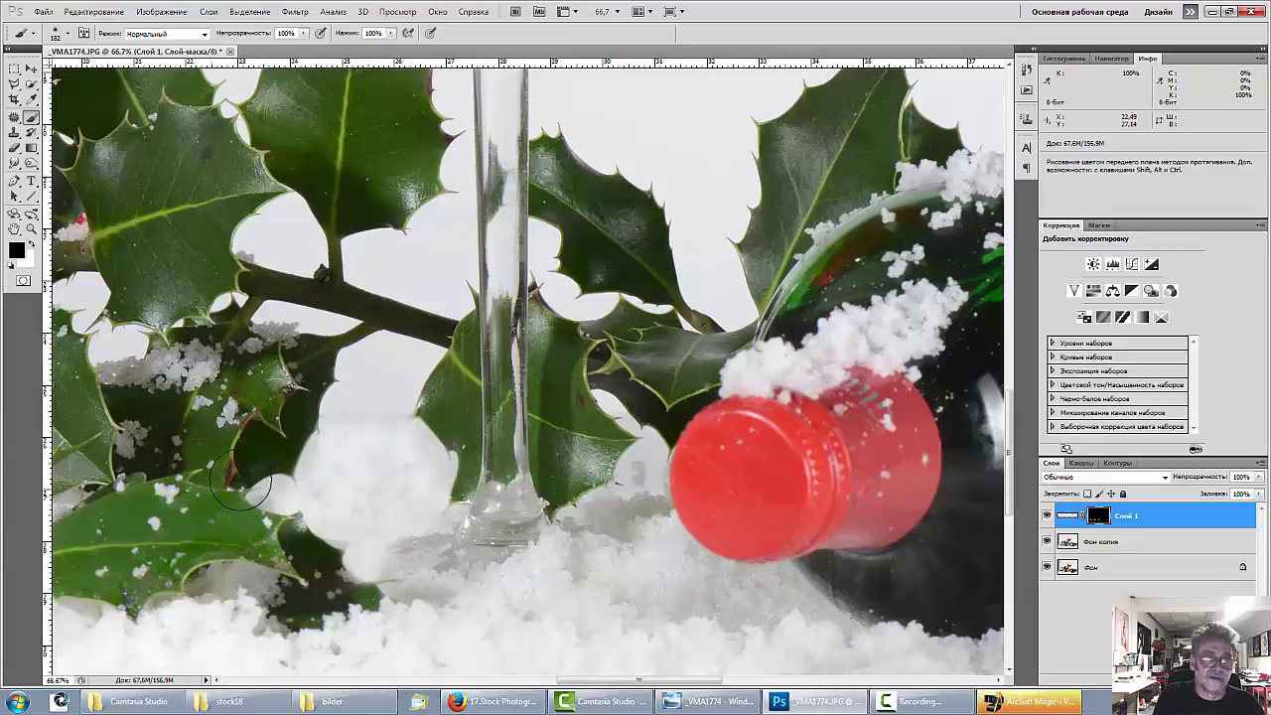
# Fade the edges of the revealed snow between the left holly leaves and along the photo's left side with the black mask brush.
pyautogui.moveTo(356, 601); pyautogui.dragTo(871, 587)
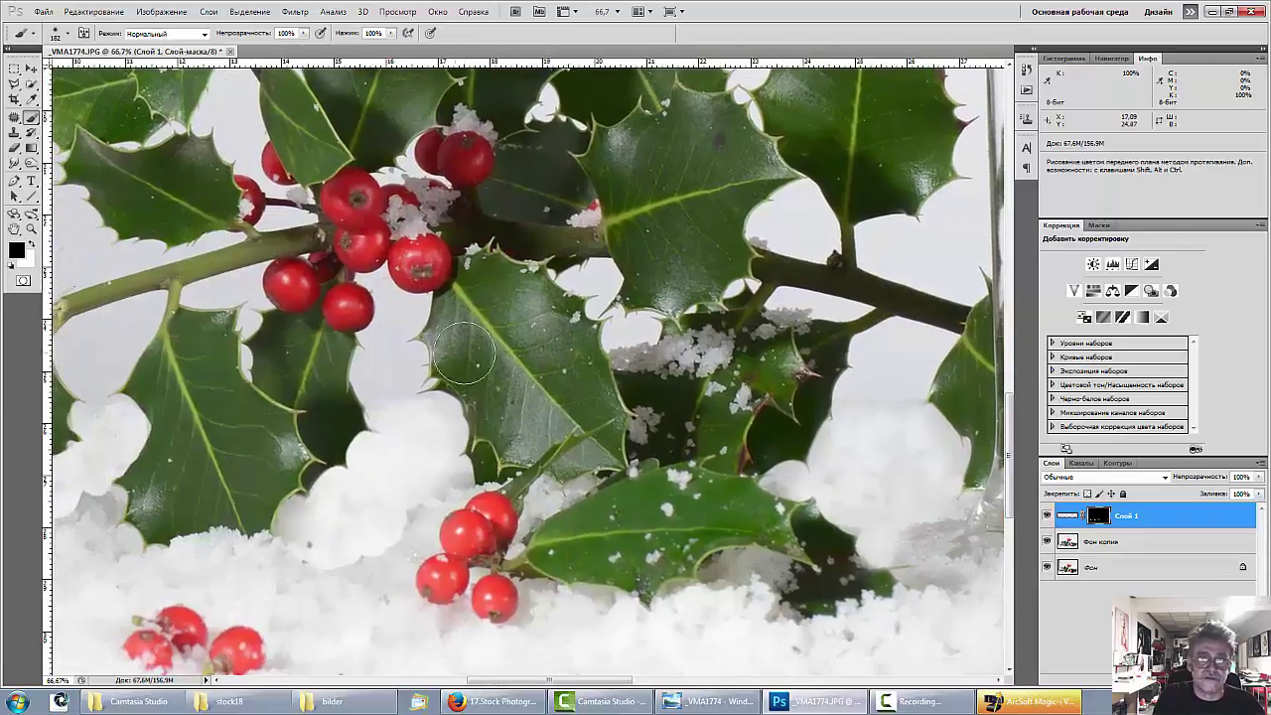
pyautogui.moveTo(431, 519)
pyautogui.mouseDown()
pyautogui.moveTo(344, 573)
pyautogui.moveTo(261, 551)
pyautogui.moveTo(297, 528)
pyautogui.moveTo(411, 541)
pyautogui.moveTo(326, 500)
pyautogui.moveTo(327, 469)
pyautogui.moveTo(308, 460)
pyautogui.moveTo(333, 427)
pyautogui.mouseUp()
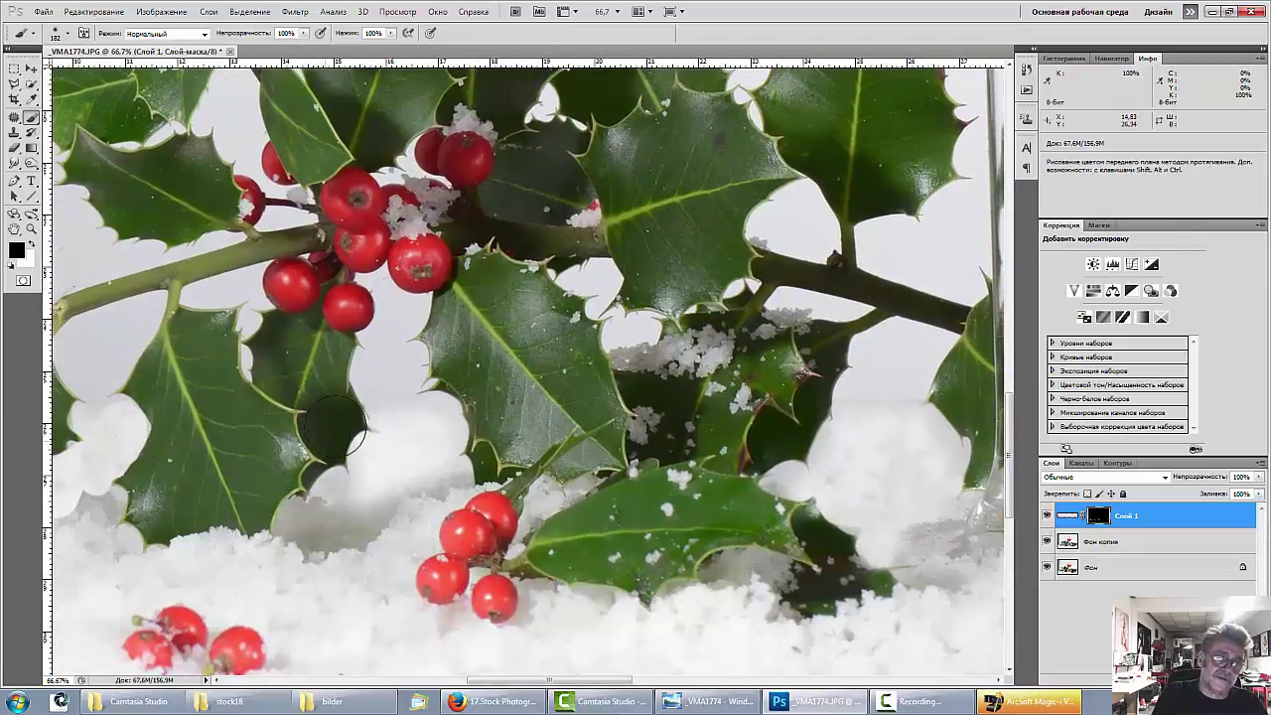
pyautogui.press('space')
pyautogui.moveTo(202, 489); pyautogui.dragTo(601, 496)
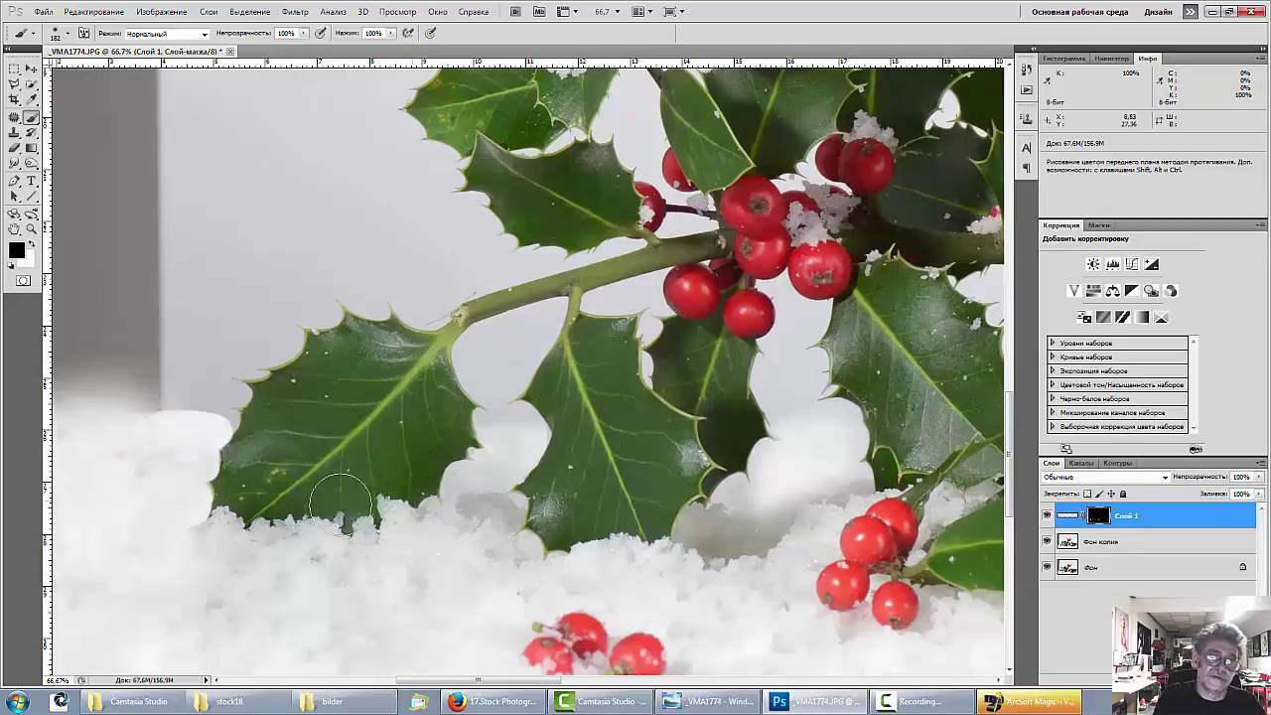
pyautogui.moveTo(245, 417); pyautogui.dragTo(112, 397)
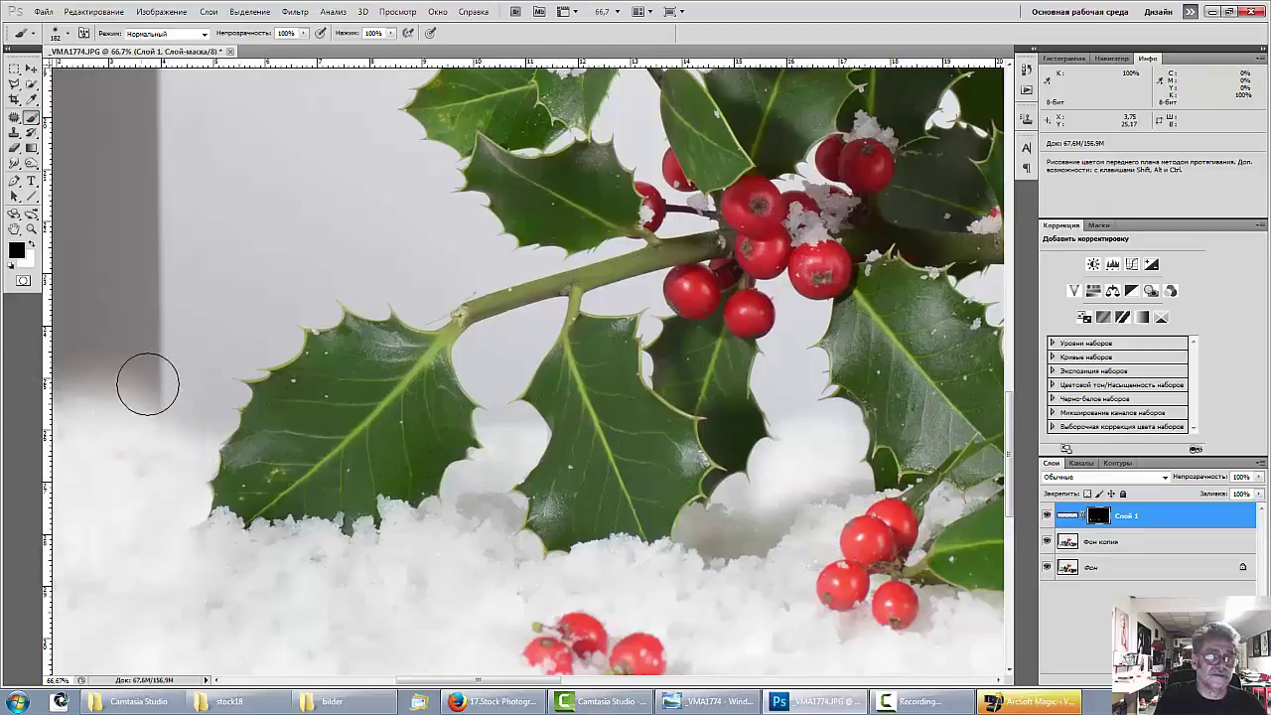
# Paint white on the mask at 33% opacity to lighten the shadowed gap between the hanging holly leaves and the berry cluster.
pyautogui.hotkey('ctrl', '-')
pyautogui.hotkey('ctrl', '-')
pyautogui.hotkey('ctrl', '-')
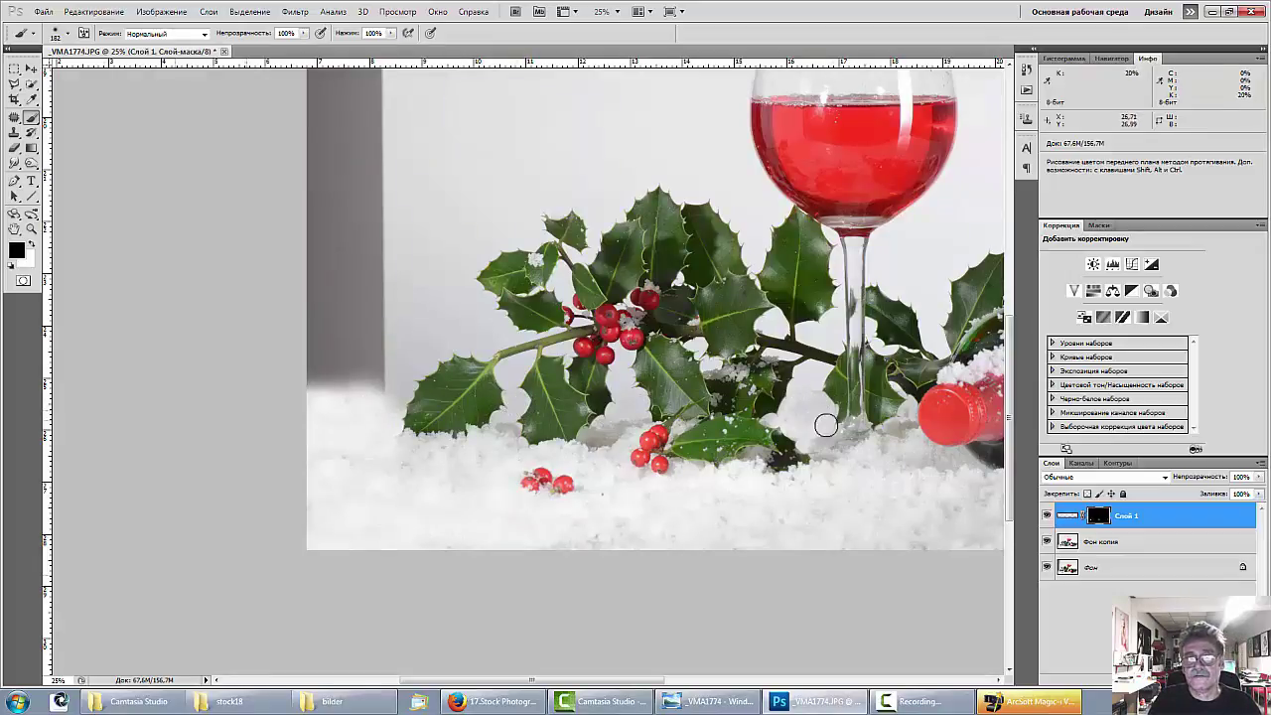
pyautogui.press('alt')
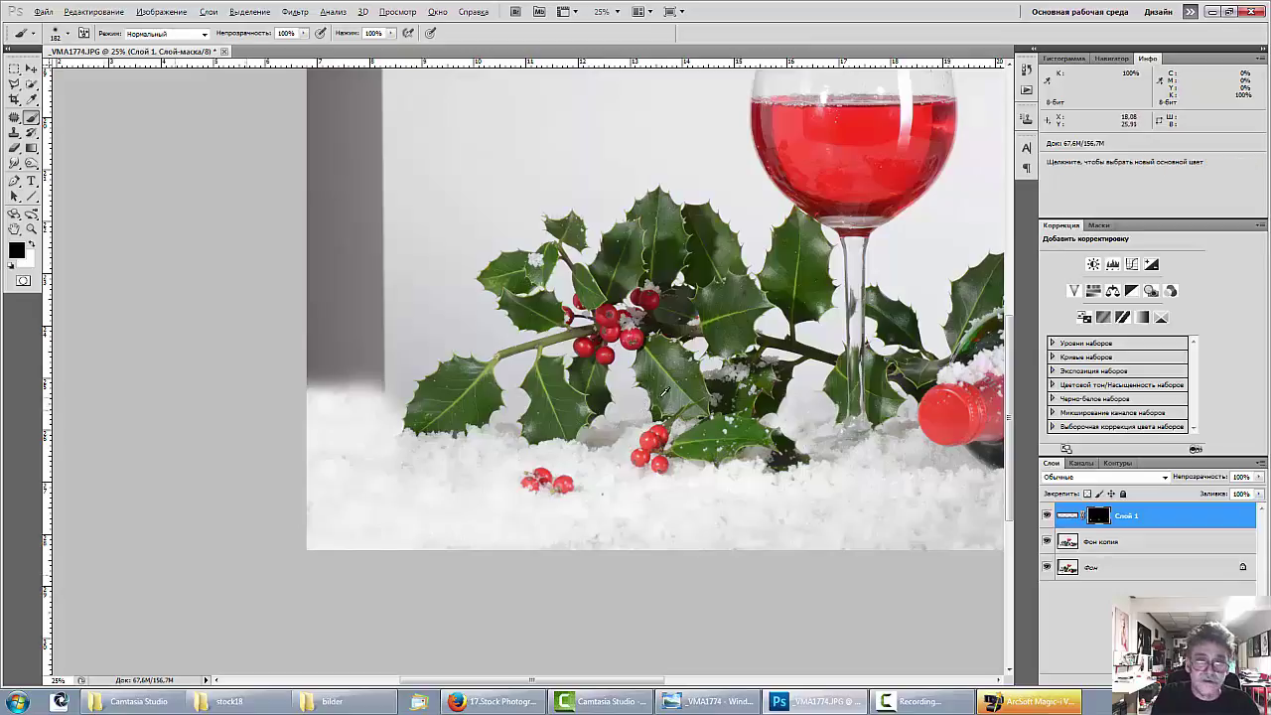
pyautogui.click(32, 248)
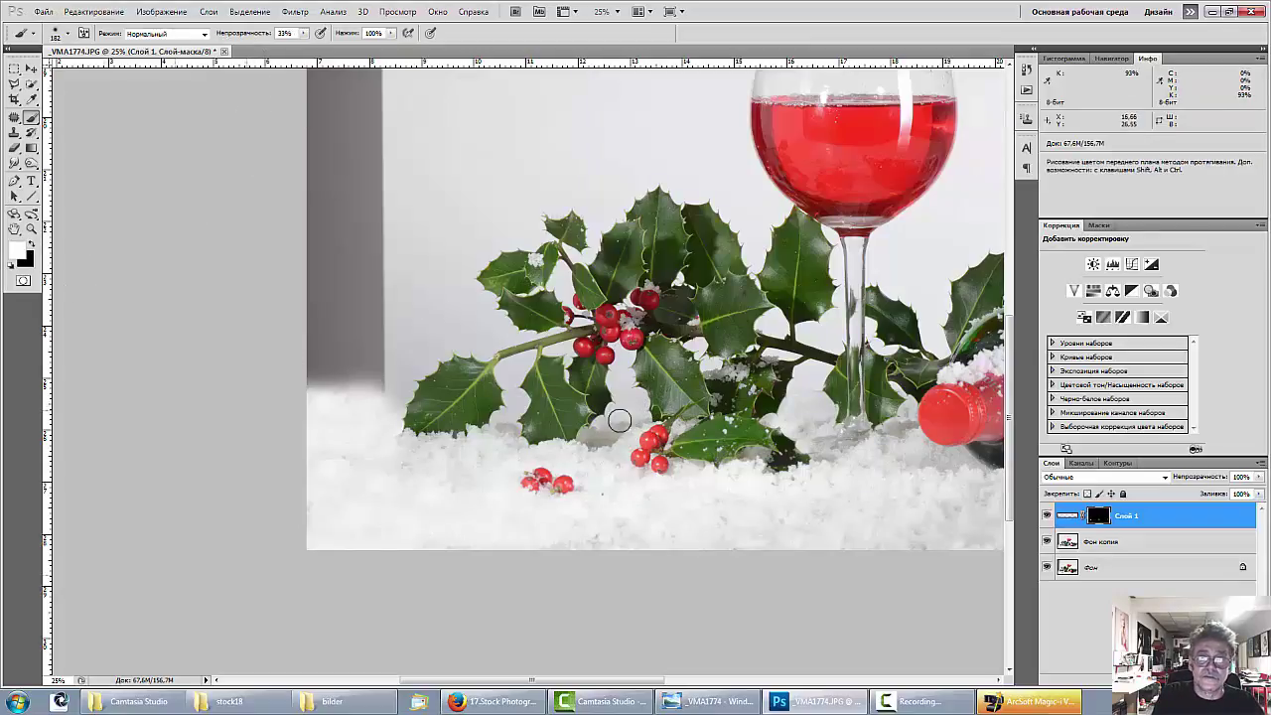
pyautogui.moveTo(625, 441)
pyautogui.mouseDown()
pyautogui.moveTo(601, 446)
pyautogui.moveTo(641, 430)
pyautogui.mouseUp()
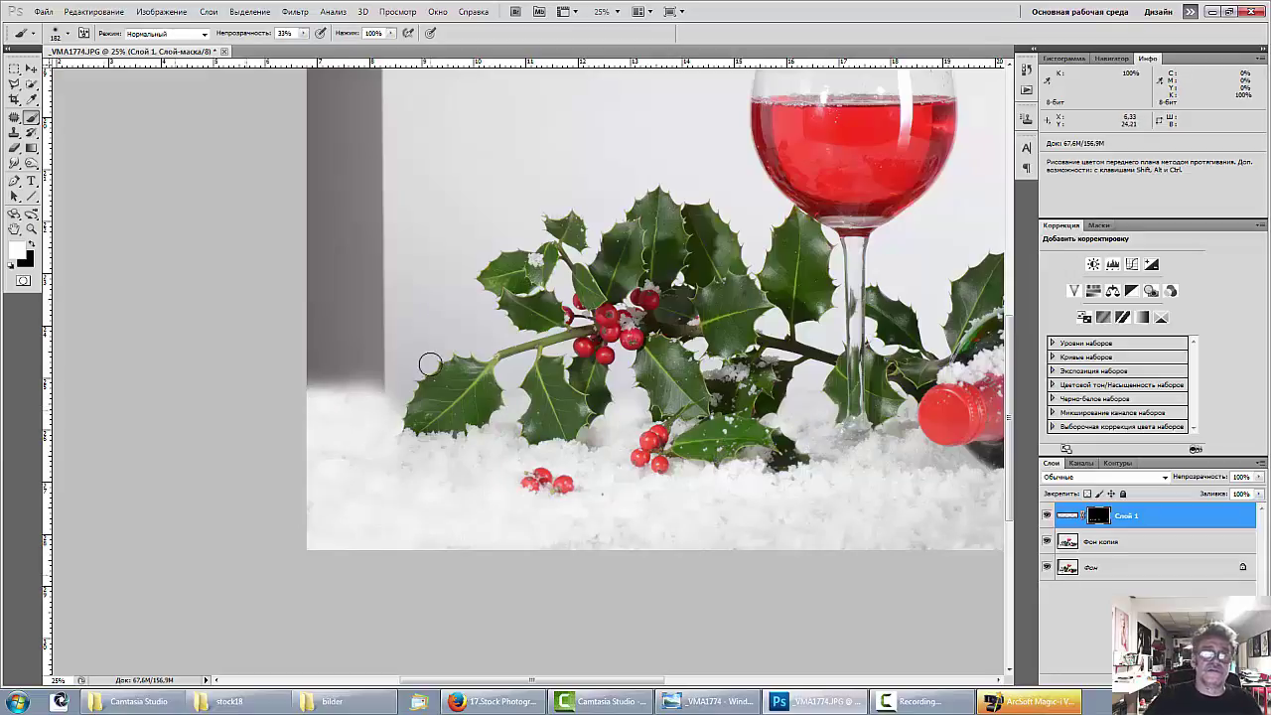
# Stamp all visible layers into a new merged layer above the masked snow layer.
pyautogui.click(13, 71)
pyautogui.click(1171, 515)
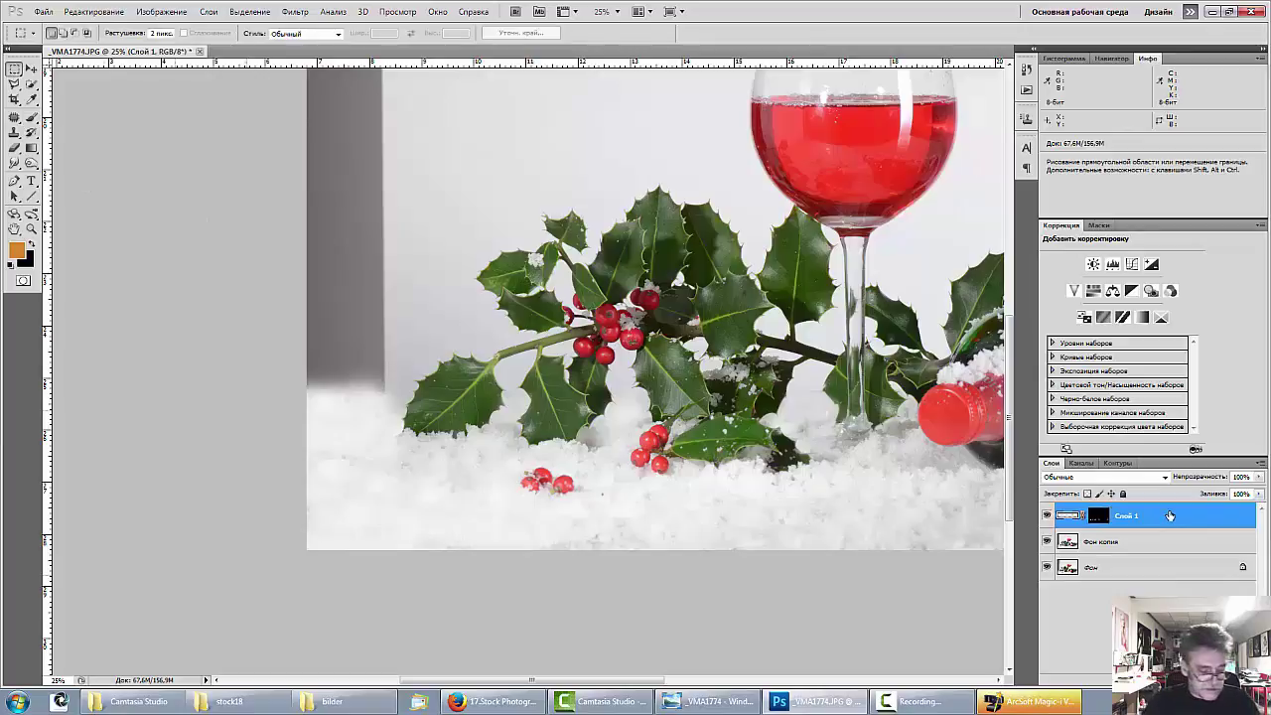
pyautogui.hotkey('ctrl', 'alt', 'shift')
pyautogui.hotkey('ctrl', 'alt', 'shift', 'e')
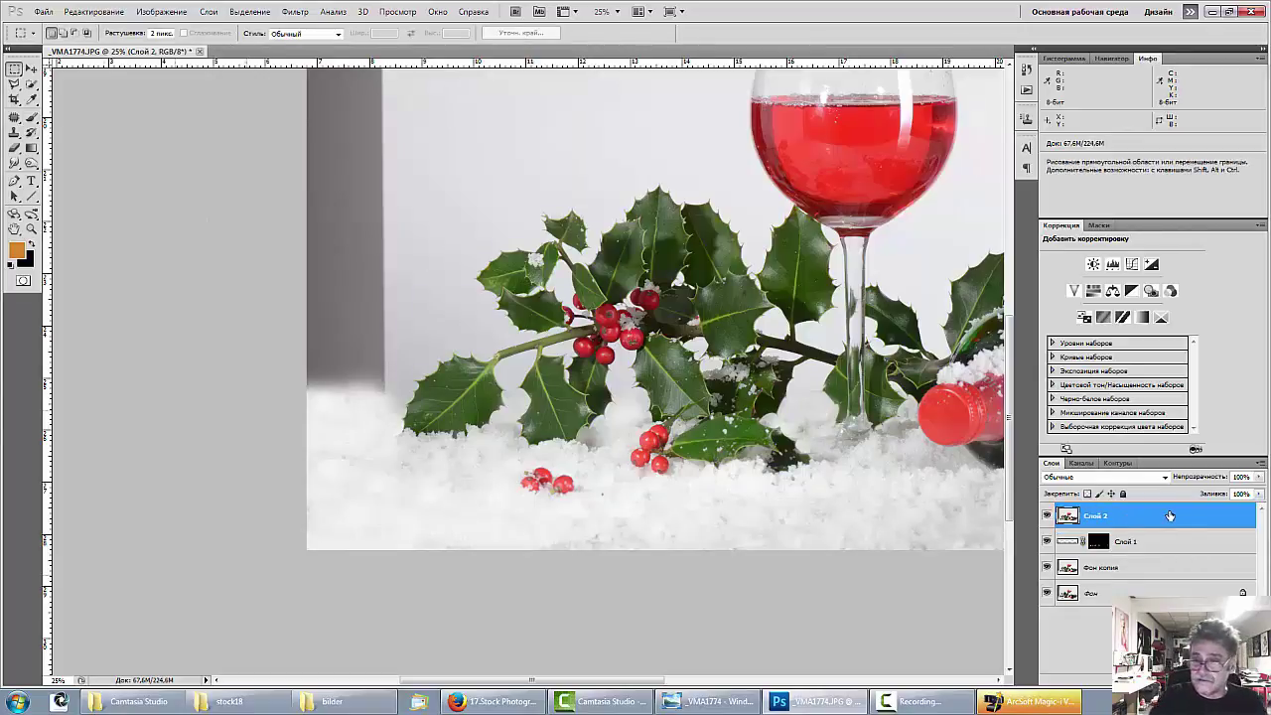
# Stretch a narrow strip of light background beside the dark band to past the photo's left edge, covering the band, and deselect.
pyautogui.moveTo(416, 71); pyautogui.dragTo(392, 395)
pyautogui.press('ctrl')
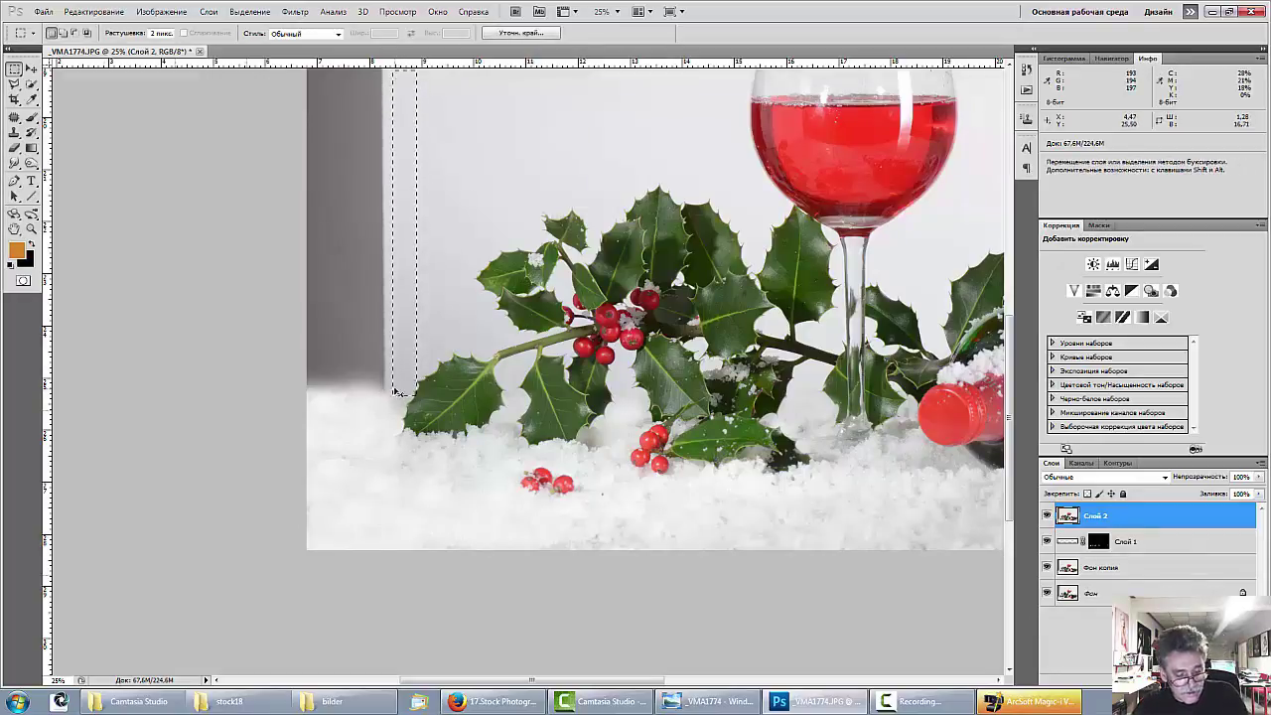
pyautogui.hotkey('ctrl', 't')
pyautogui.moveTo(391, 234); pyautogui.dragTo(295, 233)
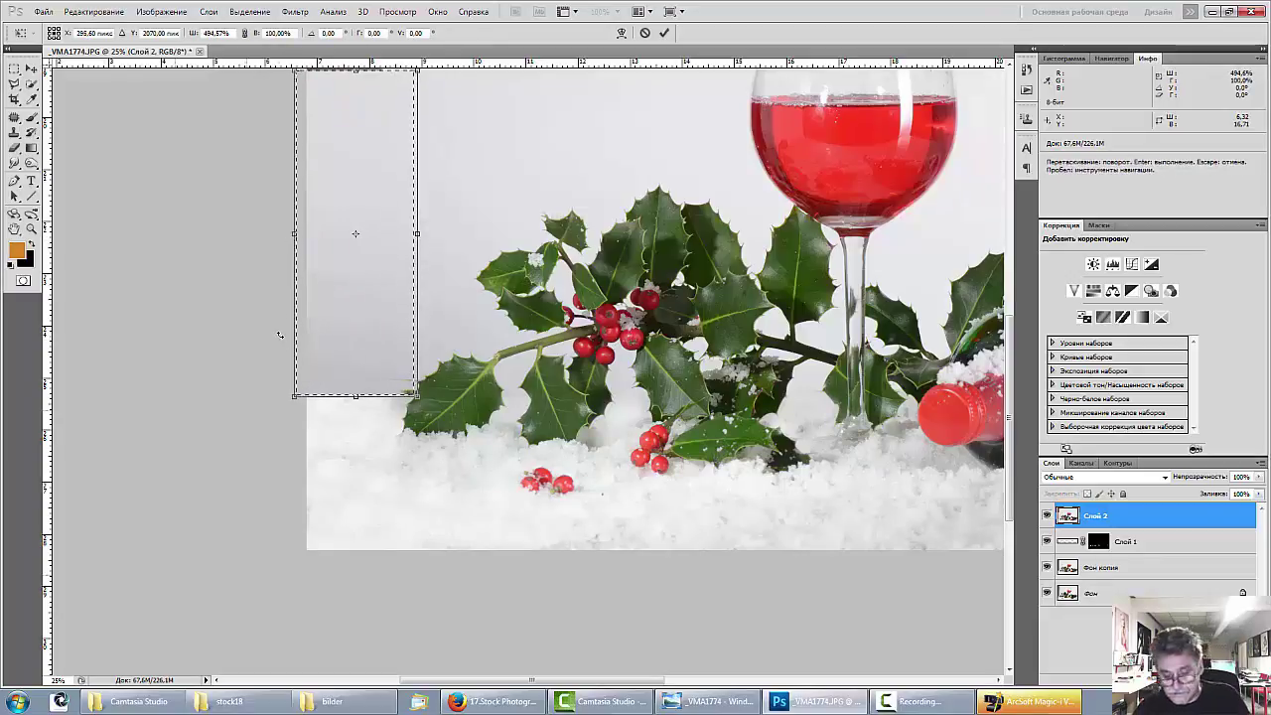
pyautogui.press('Return')
pyautogui.hotkey('ctrl', 'd')
# Break up the straight snow edge at the photo's left with the Clone Stamp, enlarging the brush to 149 px.
pyautogui.moveTo(584, 701)
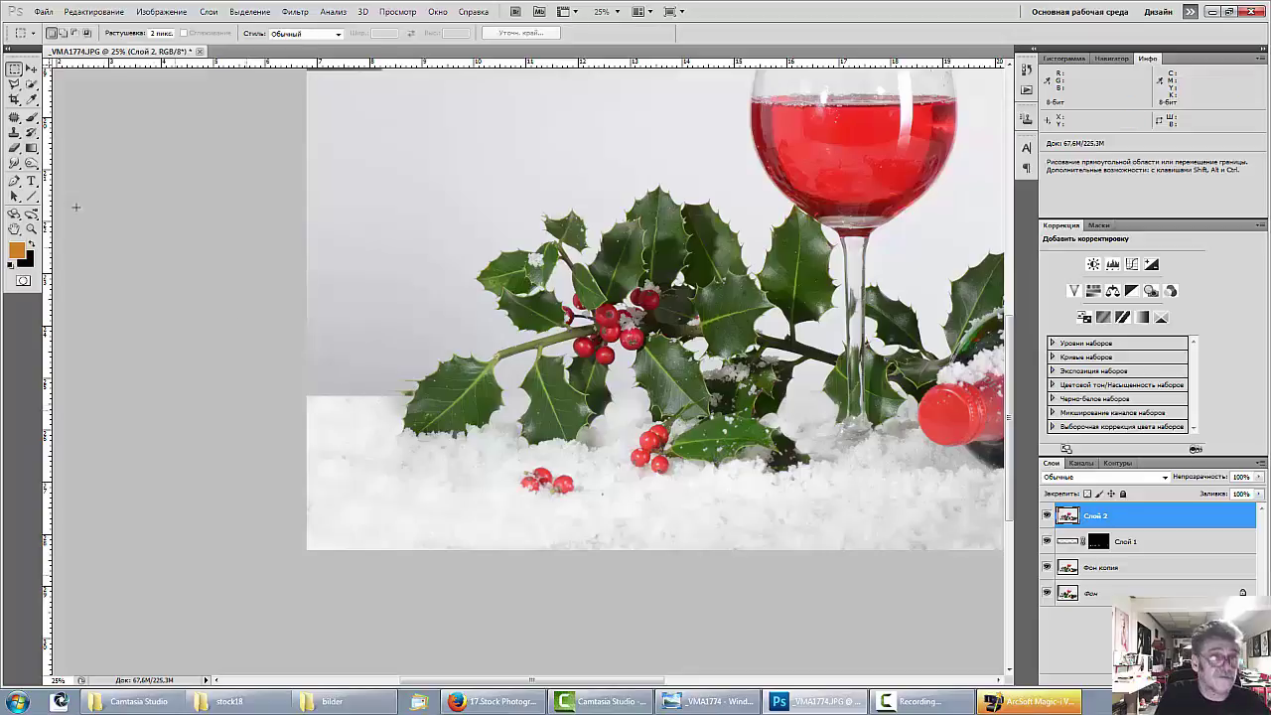
pyautogui.click(14, 133)
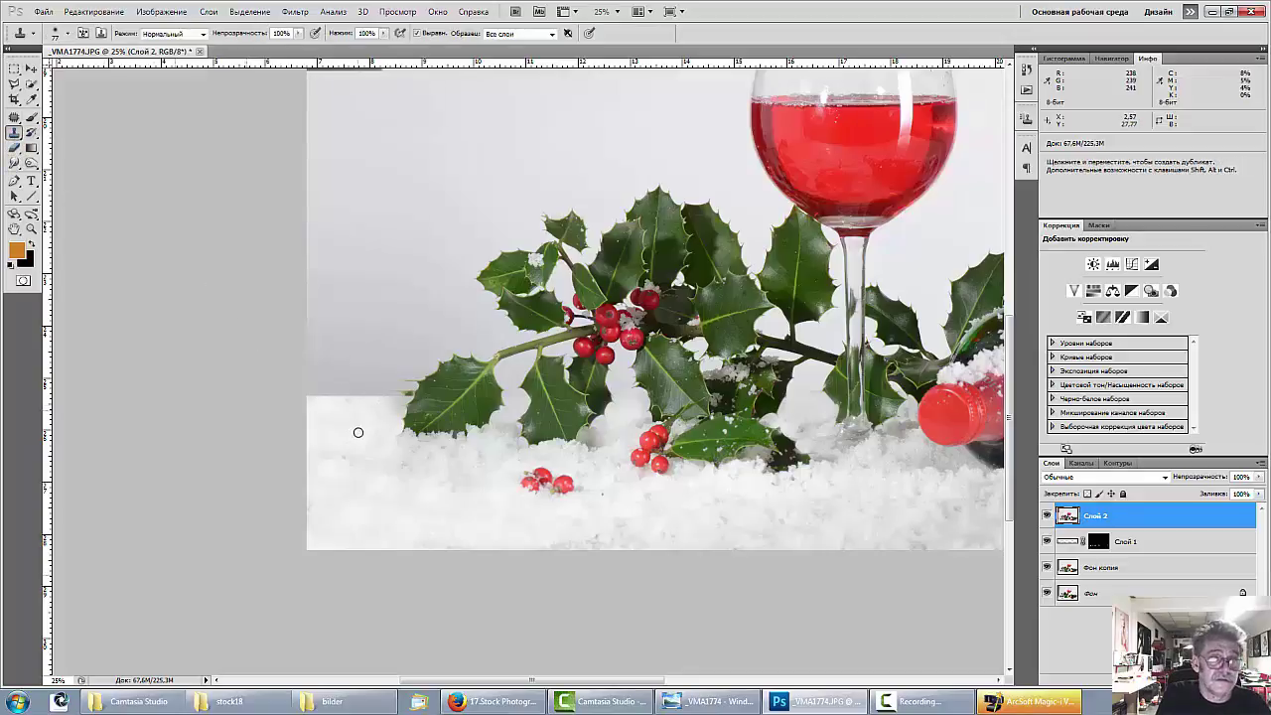
pyautogui.keyDown('alt'); pyautogui.click(381, 411); pyautogui.keyUp('alt')
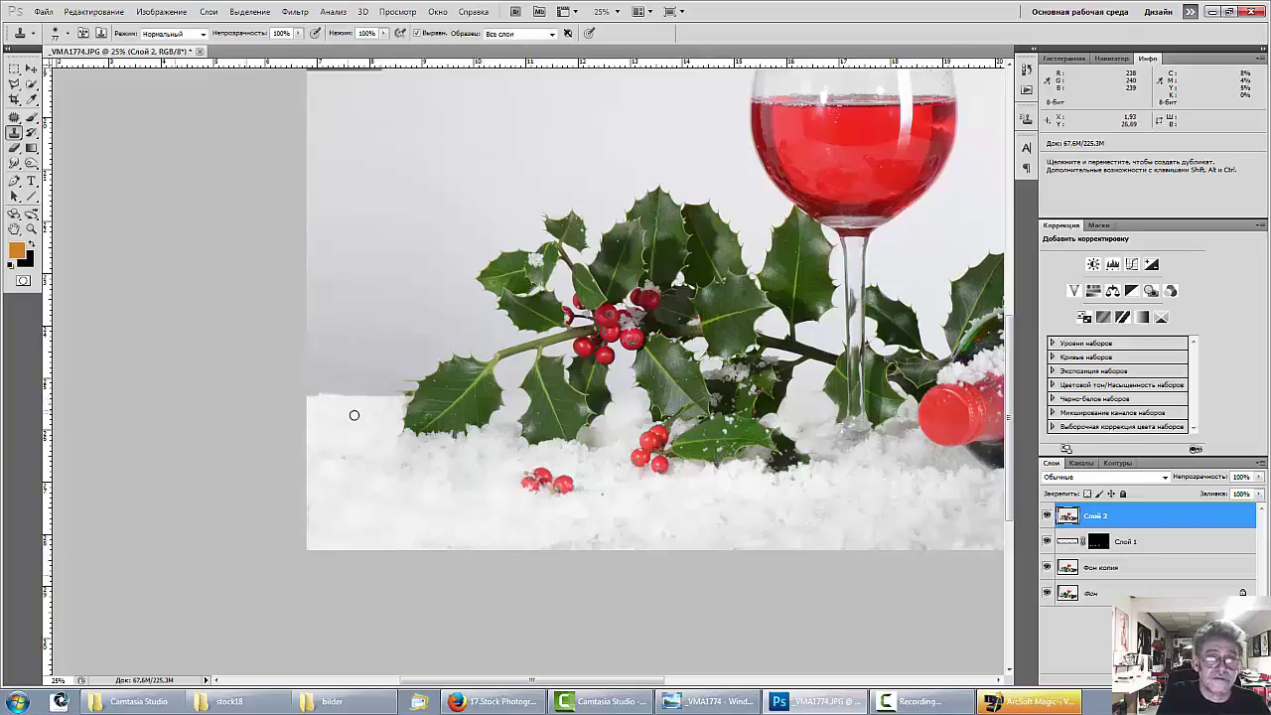
pyautogui.rightClick(443, 421)
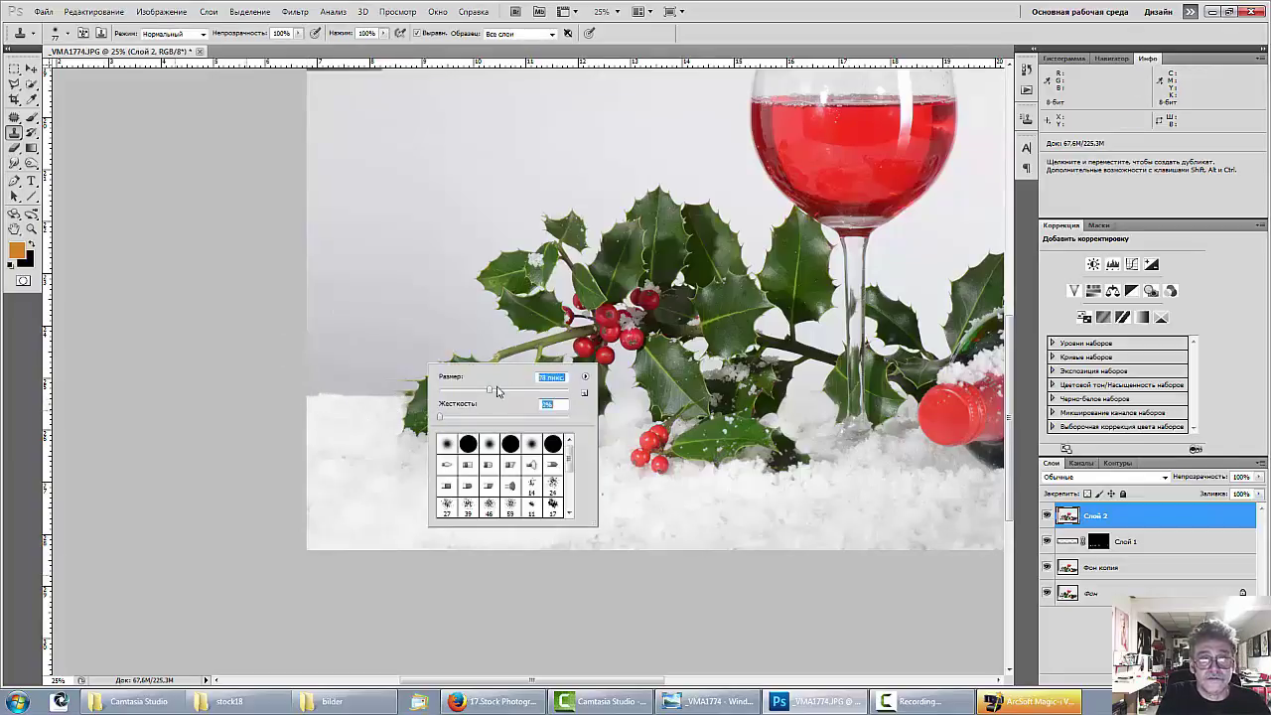
pyautogui.keyDown('alt'); pyautogui.click(380, 452); pyautogui.keyUp('alt')
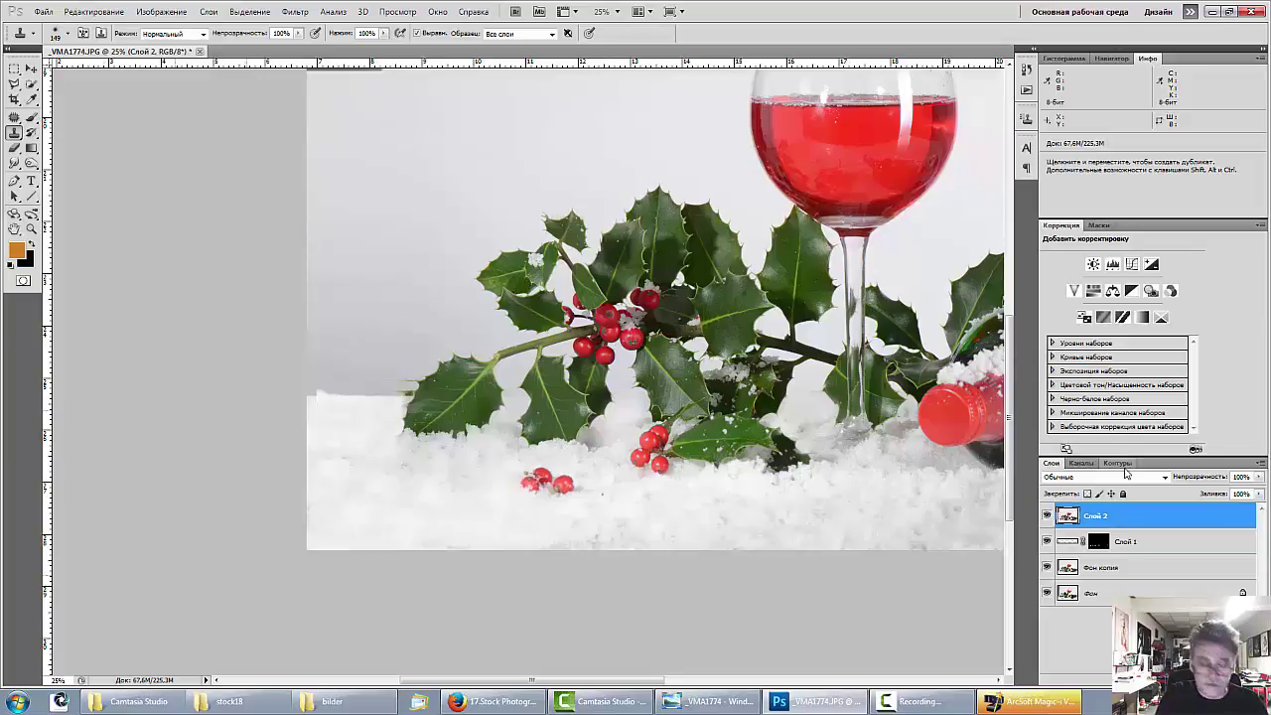
# Stamp the visible layers into another merged layer and retouch the background along the left snow edge with the Clone Stamp.
pyautogui.hotkey('ctrl', 'alt', 'shift', 'e')
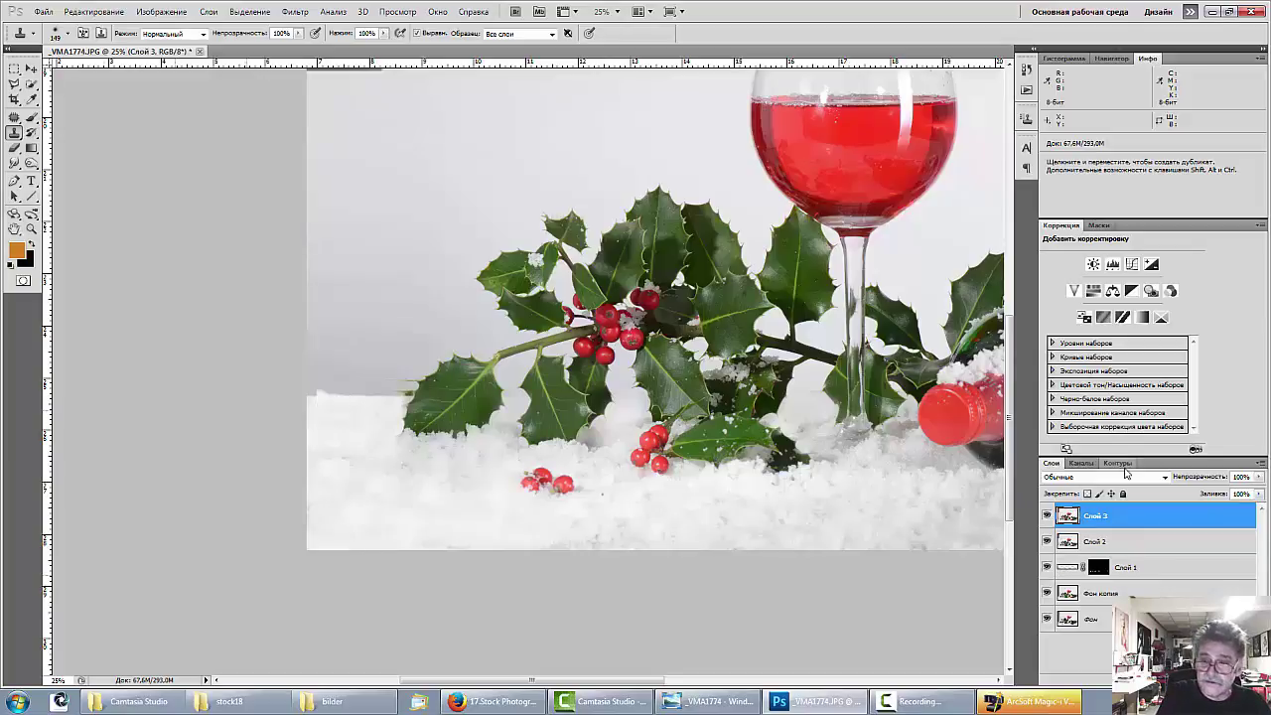
pyautogui.press('alt')
pyautogui.keyDown('alt'); pyautogui.click(361, 365); pyautogui.keyUp('alt')
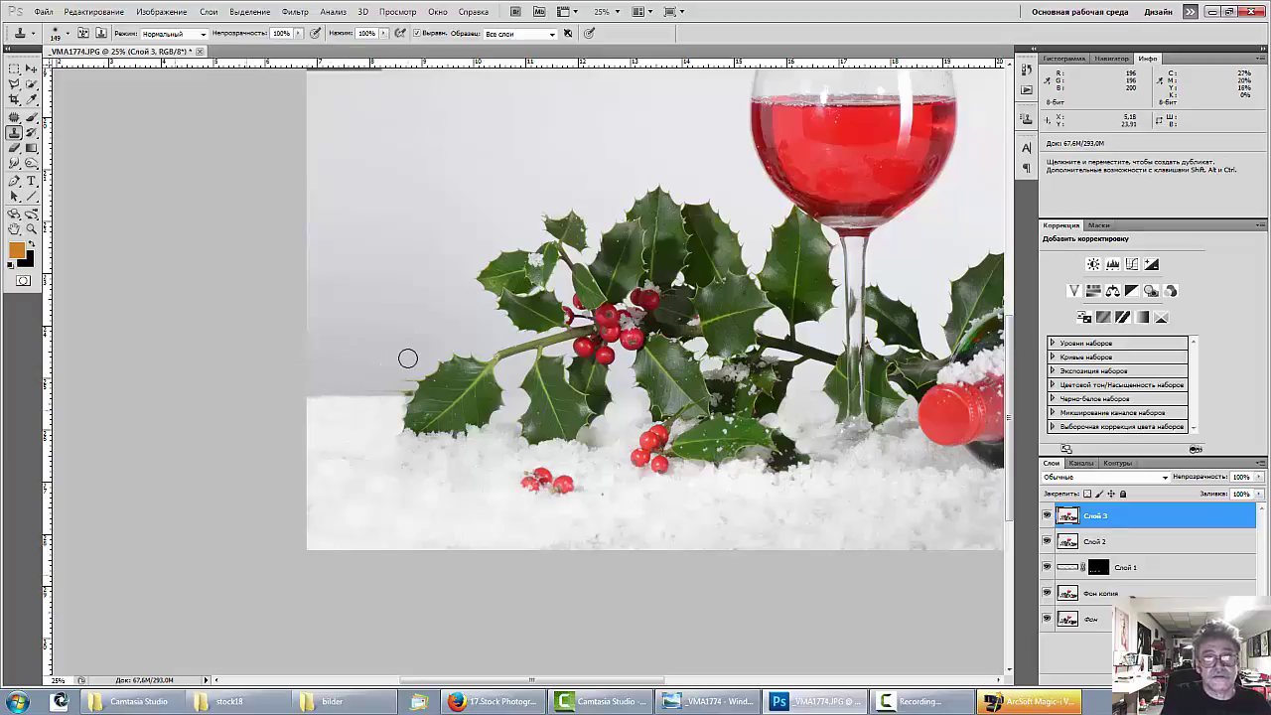
# Reduce the Clone Stamp to 37 px and clone background over the upper green streak beside the leftmost holly leaf.
pyautogui.hotkey('ctrl', '+')
pyautogui.hotkey('ctrl', '+')
pyautogui.press('space')
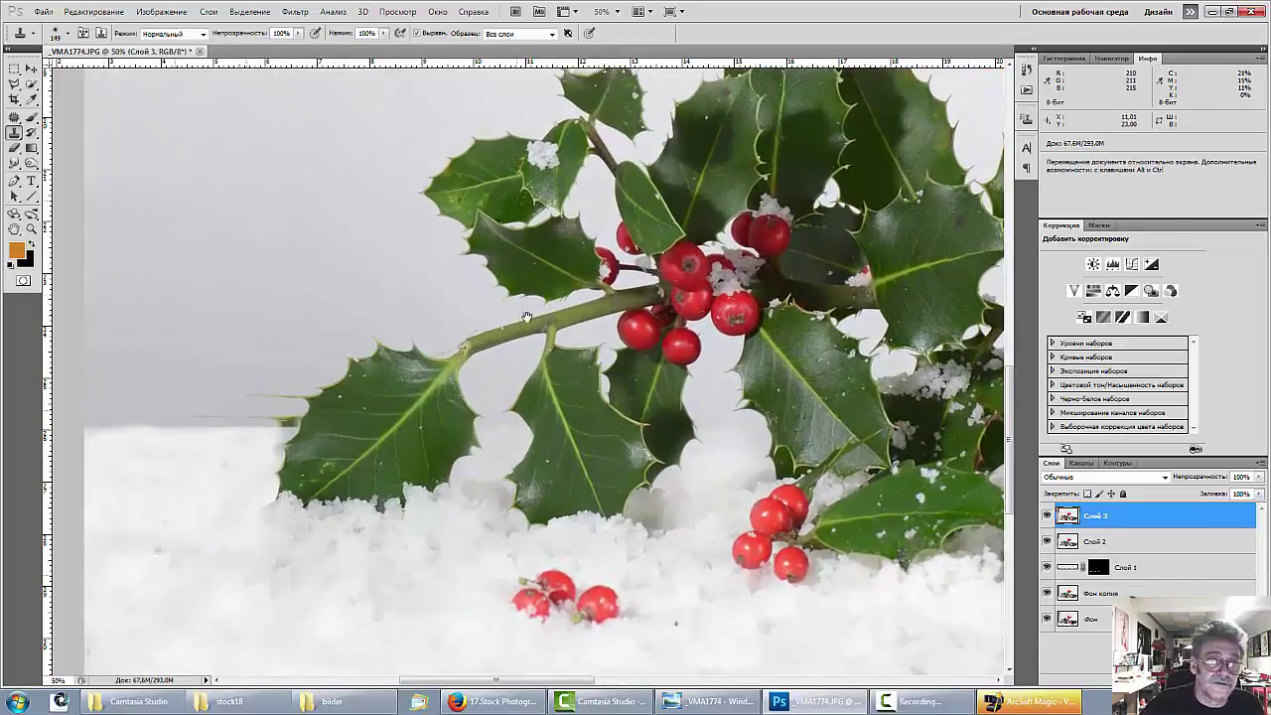
pyautogui.moveTo(526, 316); pyautogui.dragTo(650, 284)
pyautogui.rightClick(473, 338)
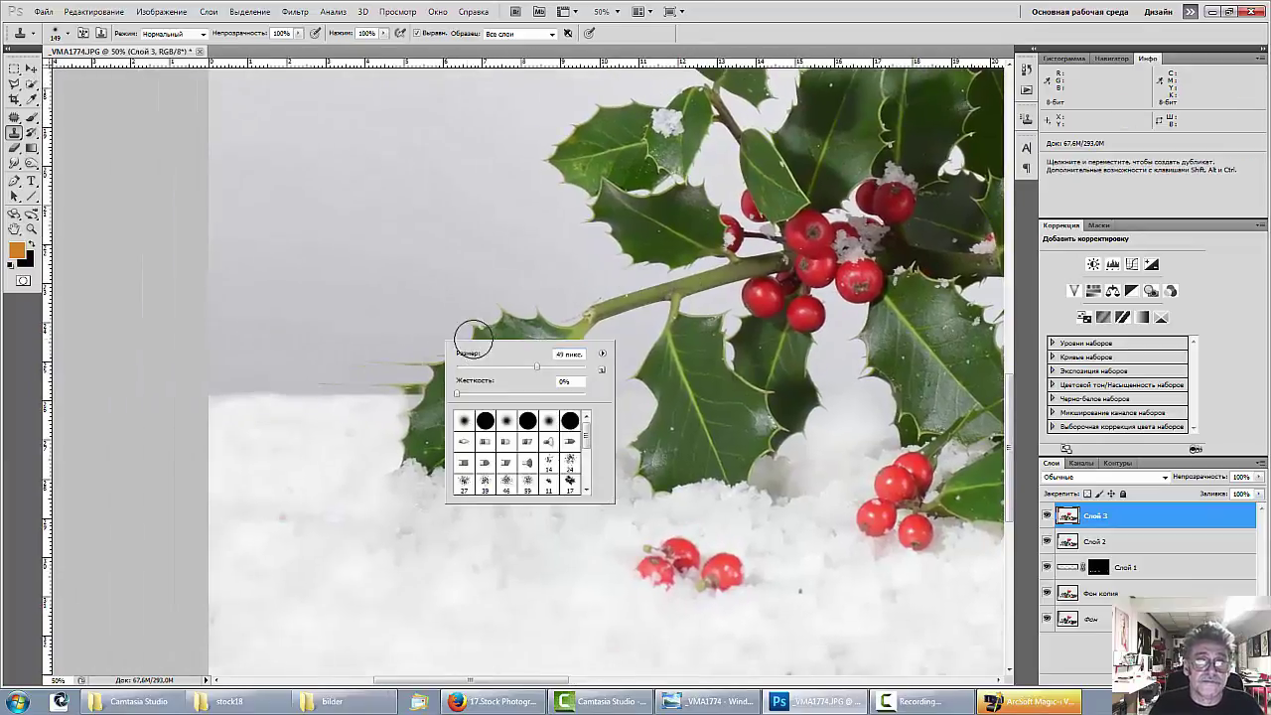
pyautogui.moveTo(541, 371); pyautogui.dragTo(481, 372)
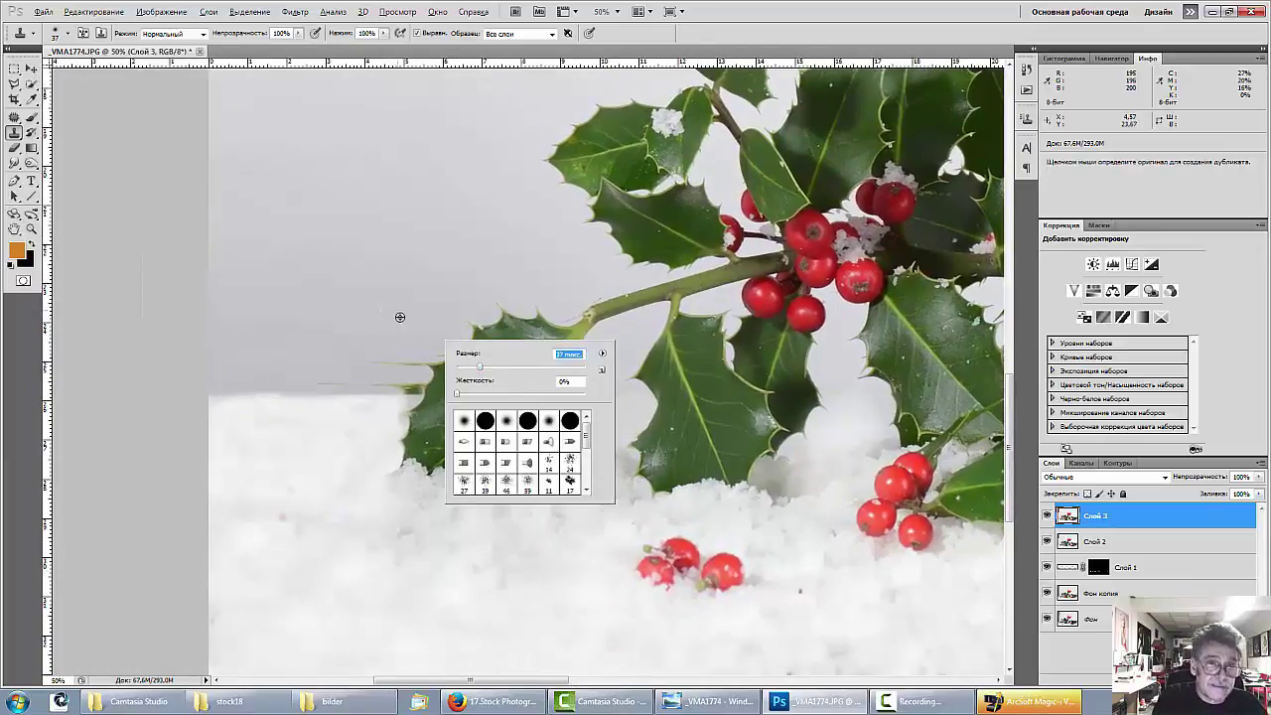
pyautogui.press('Return')
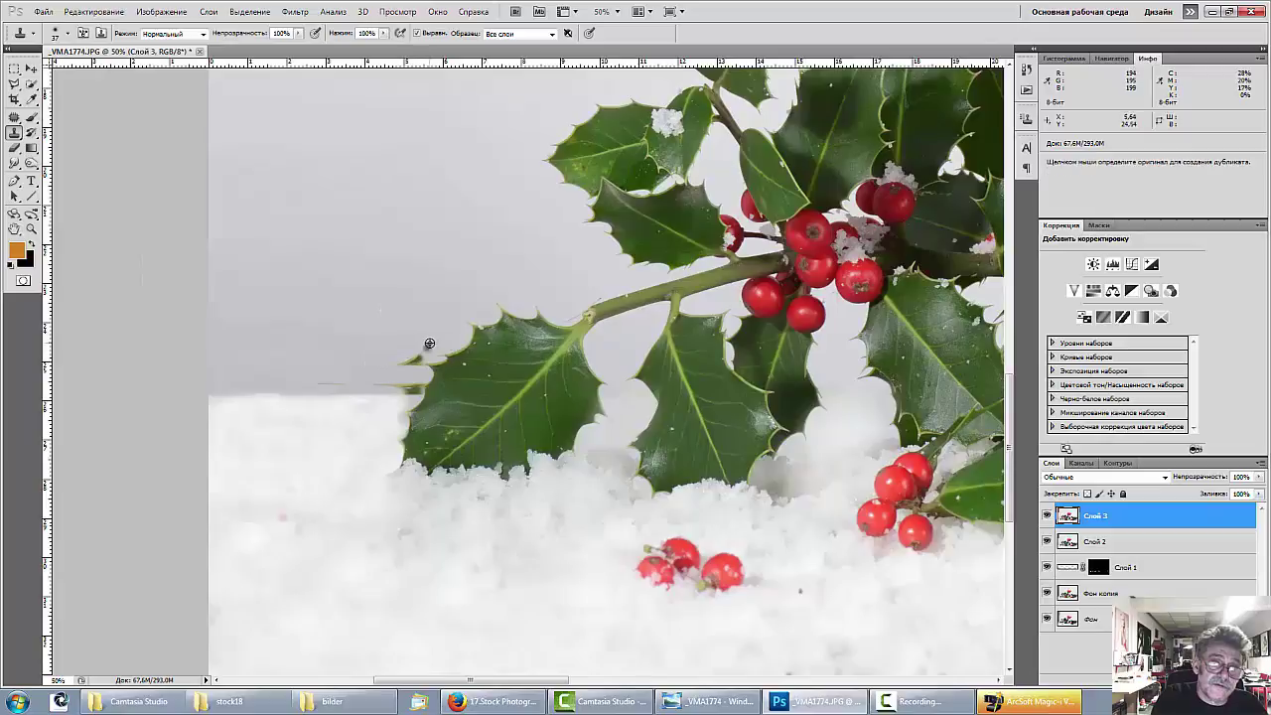
pyautogui.keyDown('alt'); pyautogui.click(425, 341); pyautogui.keyUp('alt')
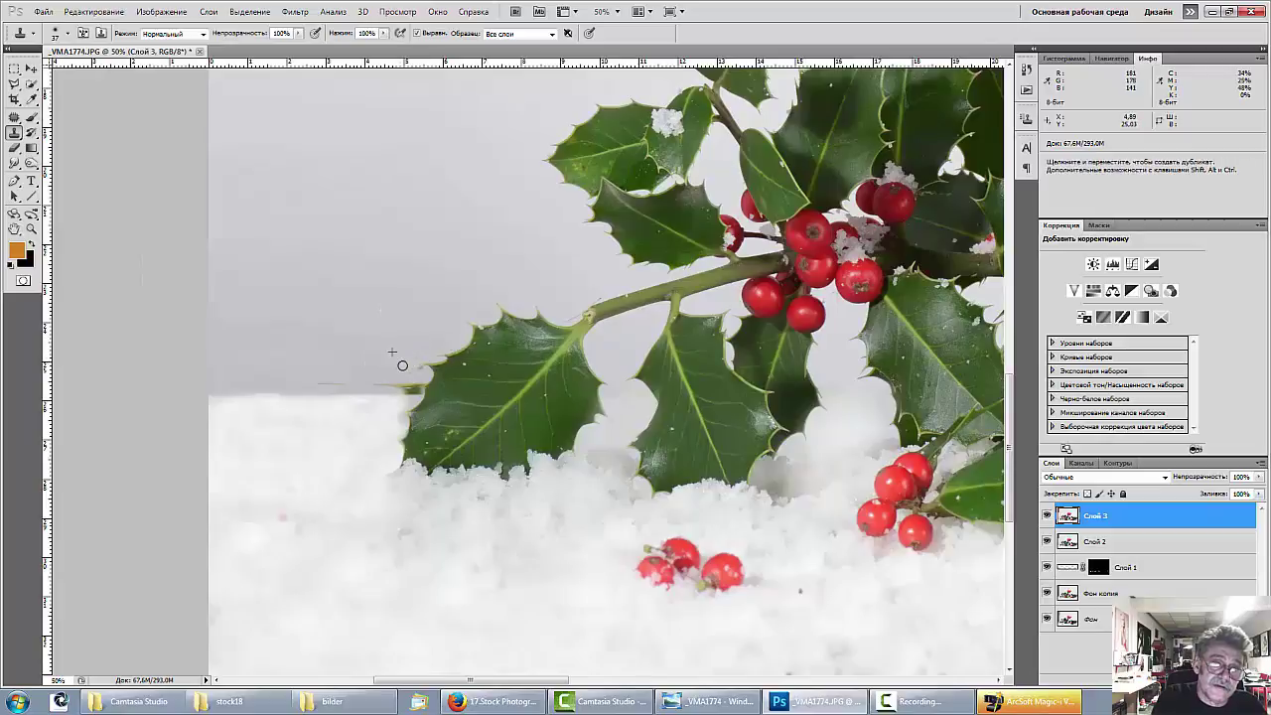
# Clone clean background over the remaining green streaks between the leftmost leaf's tips and the snow edge.
pyautogui.keyDown('alt'); pyautogui.click(393, 361); pyautogui.keyUp('alt')
pyautogui.click(421, 369)
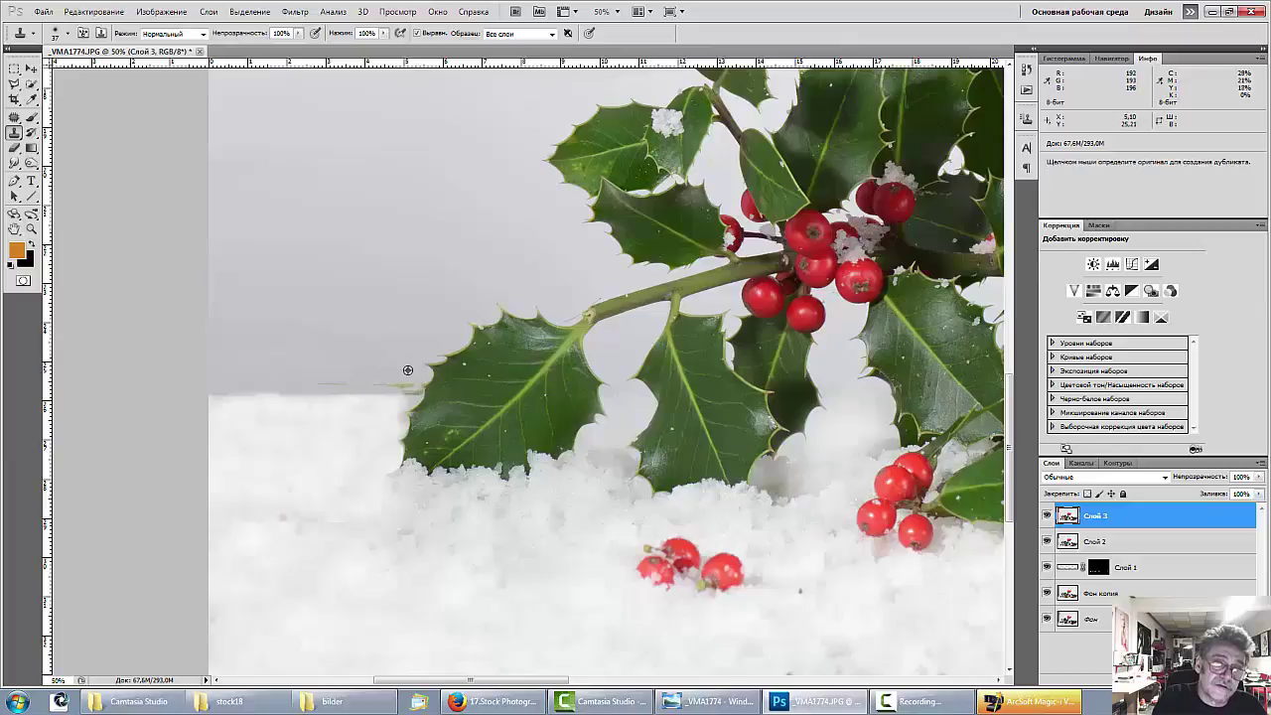
pyautogui.keyDown('alt'); pyautogui.click(407, 370); pyautogui.keyUp('alt')
pyautogui.click(414, 388)
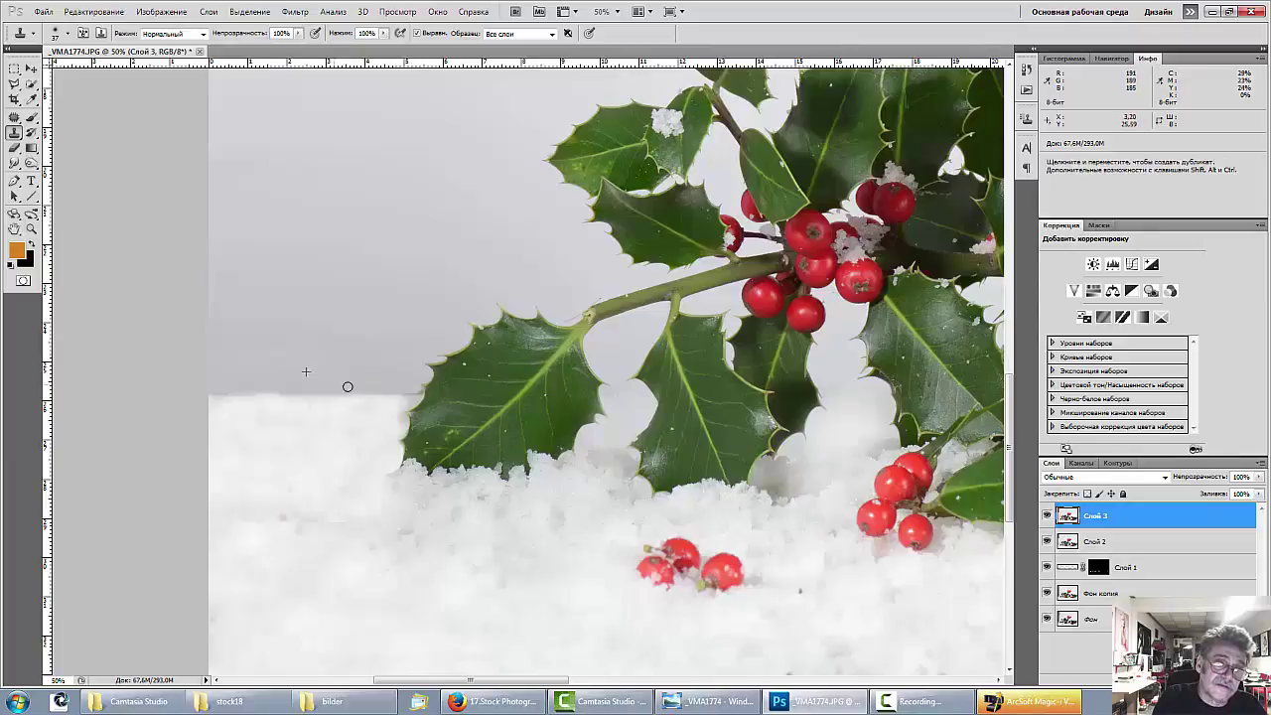
pyautogui.keyDown('alt'); pyautogui.click(397, 386); pyautogui.keyUp('alt')
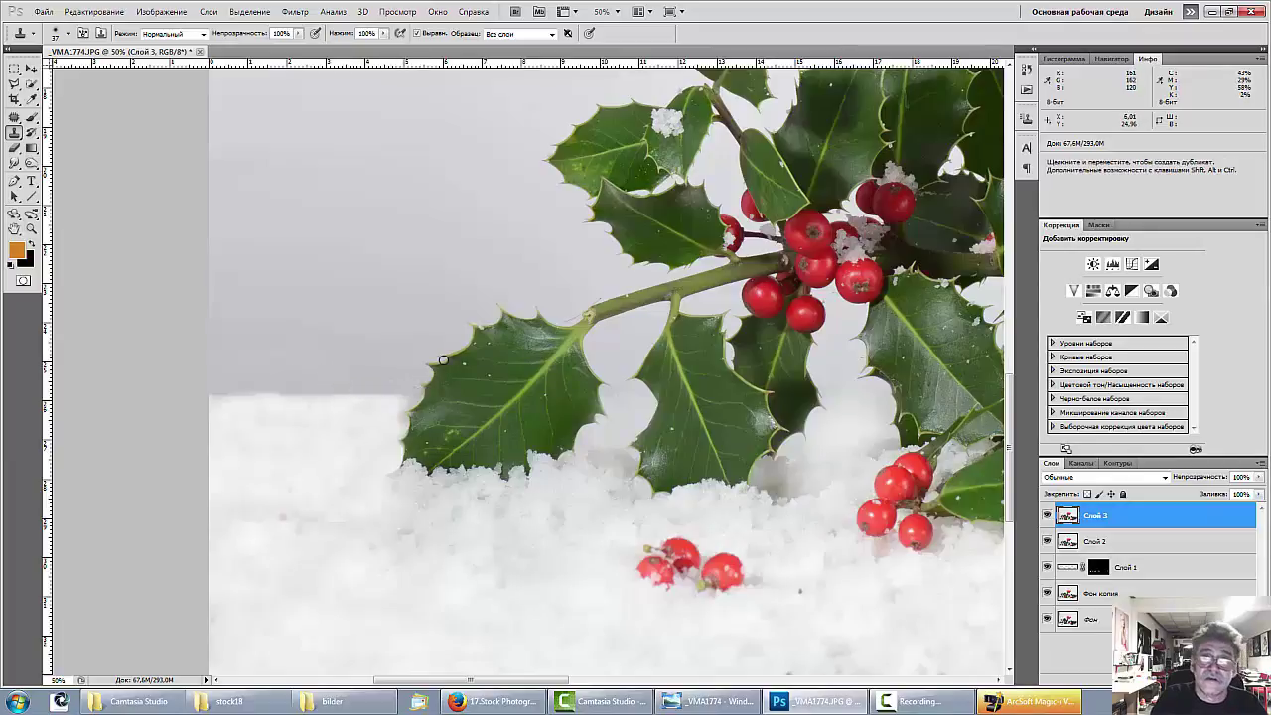
# Copy a freehand-lassoed patch of plain background, shaped to cover the small uppermost holly leaf on the left sprig, to a new layer.
pyautogui.hotkey('ctrl', '-')
pyautogui.hotkey('ctrl', '-')
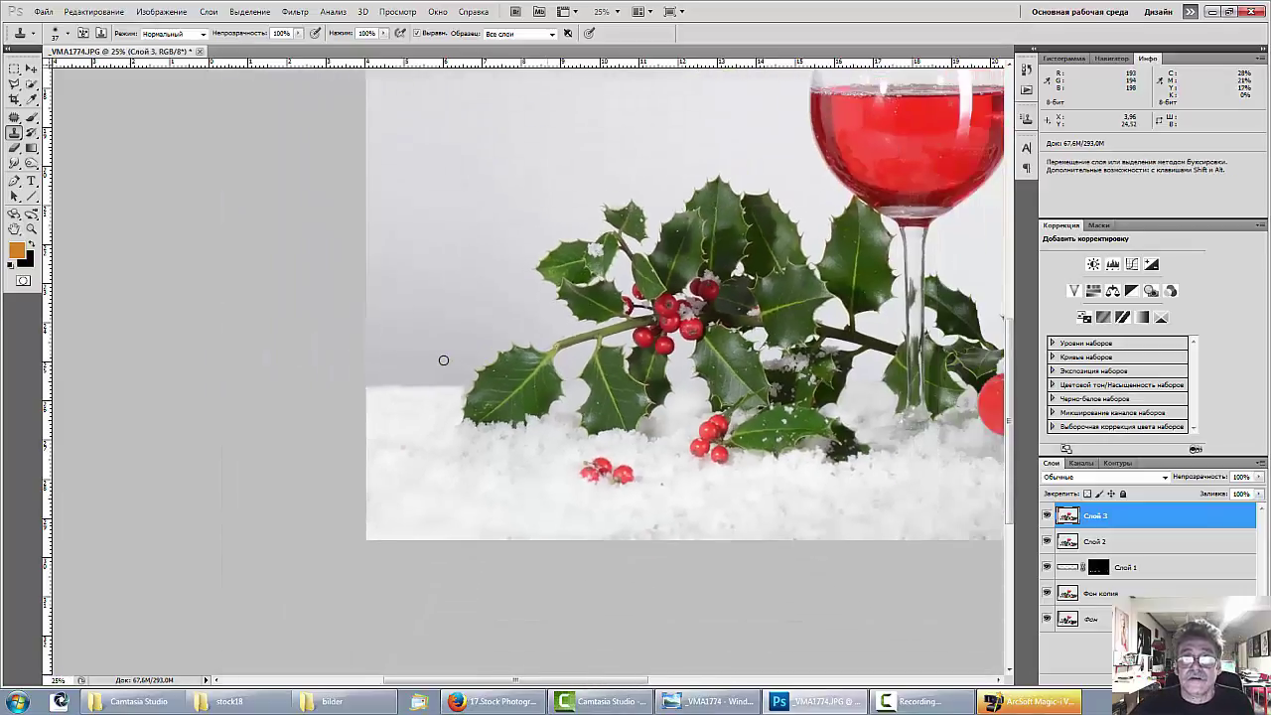
pyautogui.hotkey('ctrl', '+')
pyautogui.hotkey('ctrl', '+')
pyautogui.hotkey('ctrl', '+')
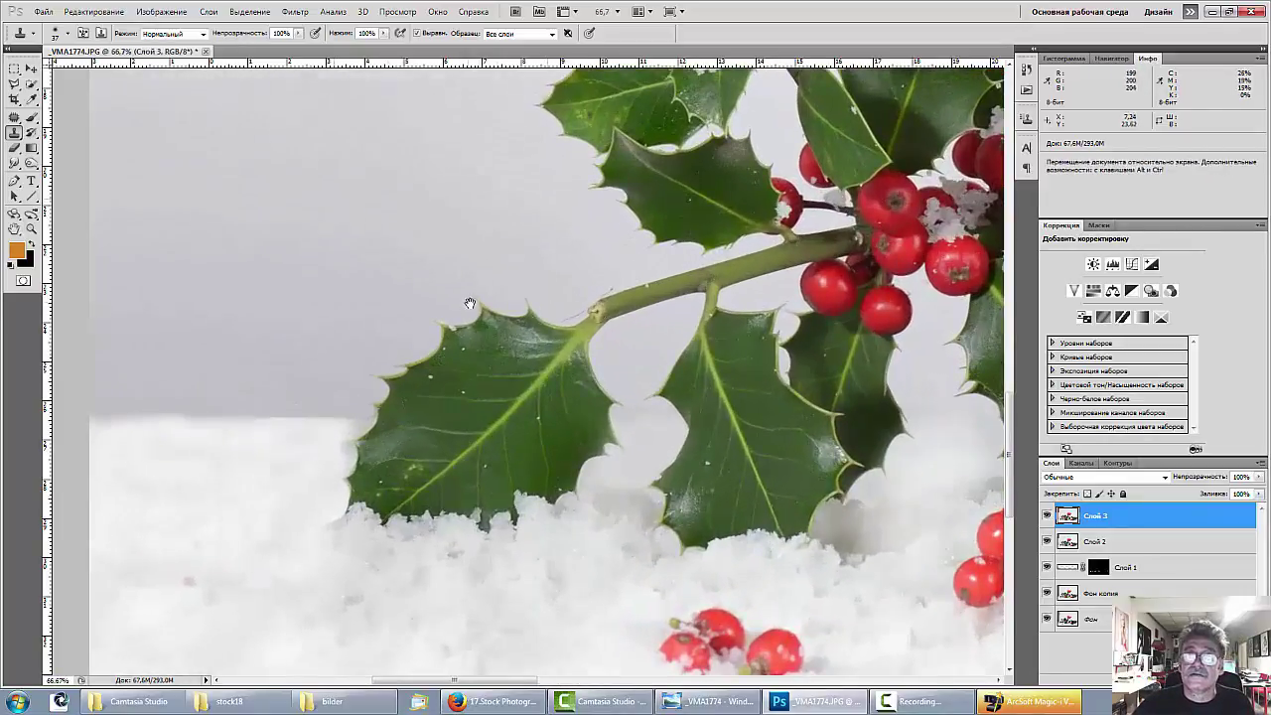
pyautogui.moveTo(672, 217); pyautogui.dragTo(601, 562)
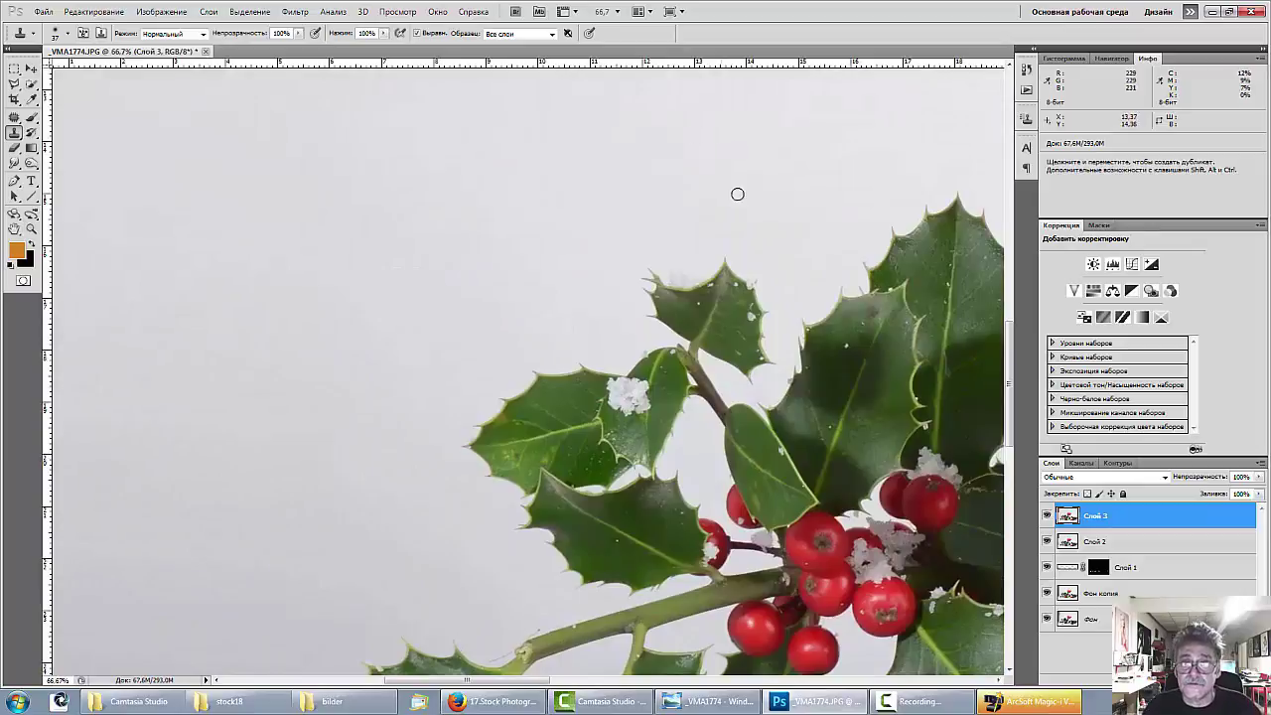
pyautogui.rightClick(732, 272)
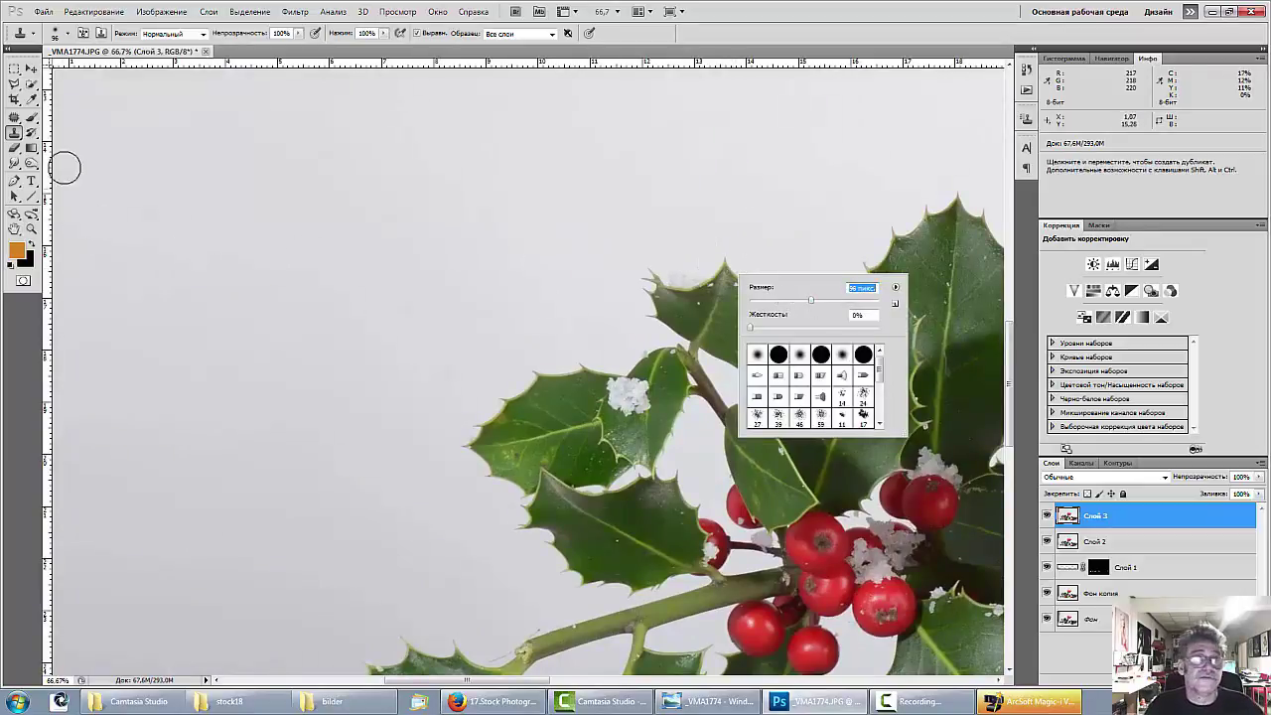
pyautogui.click(14, 85)
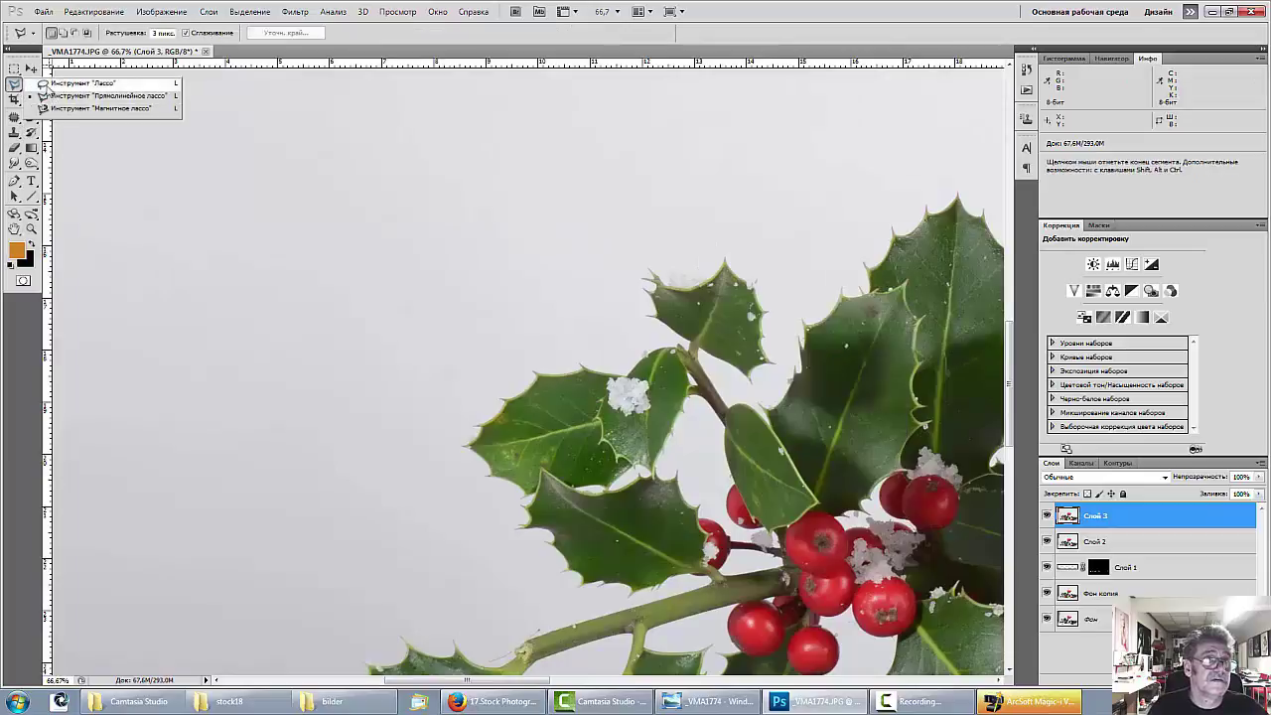
pyautogui.click(59, 83)
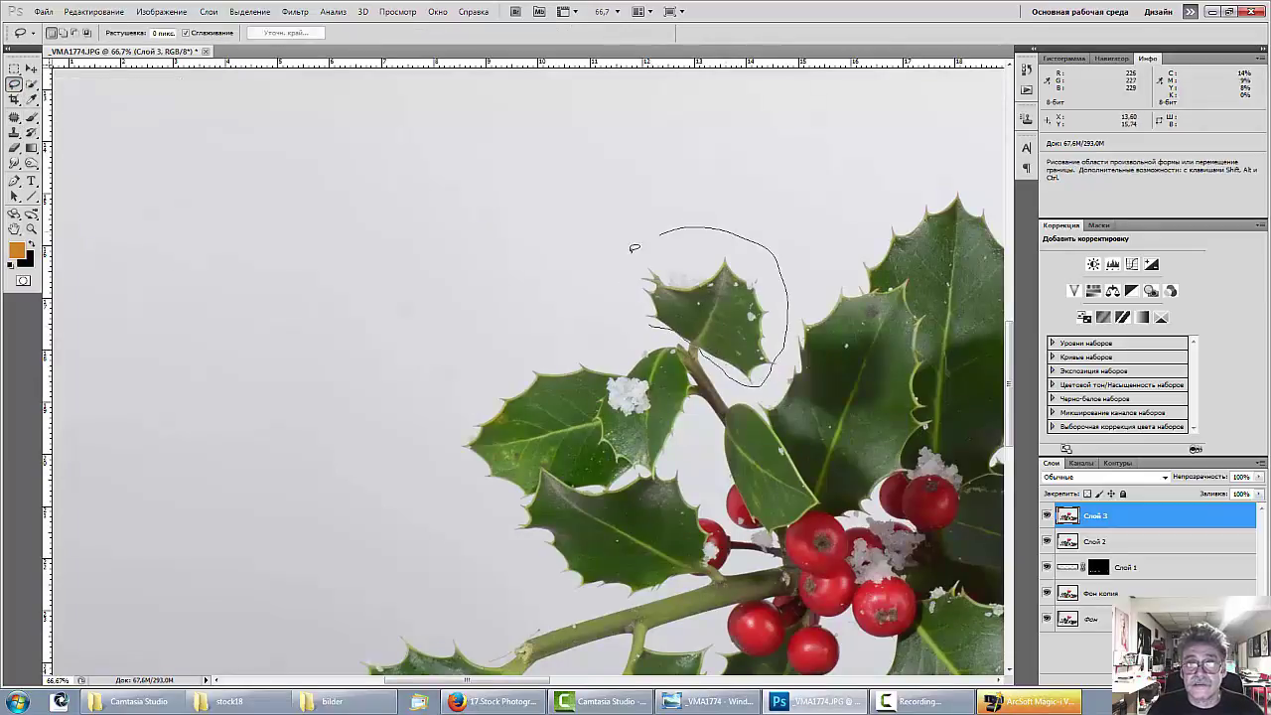
pyautogui.moveTo(656, 323)
pyautogui.mouseDown()
pyautogui.moveTo(671, 303)
pyautogui.moveTo(576, 199)
pyautogui.moveTo(548, 225)
pyautogui.moveTo(547, 249)
pyautogui.mouseUp()
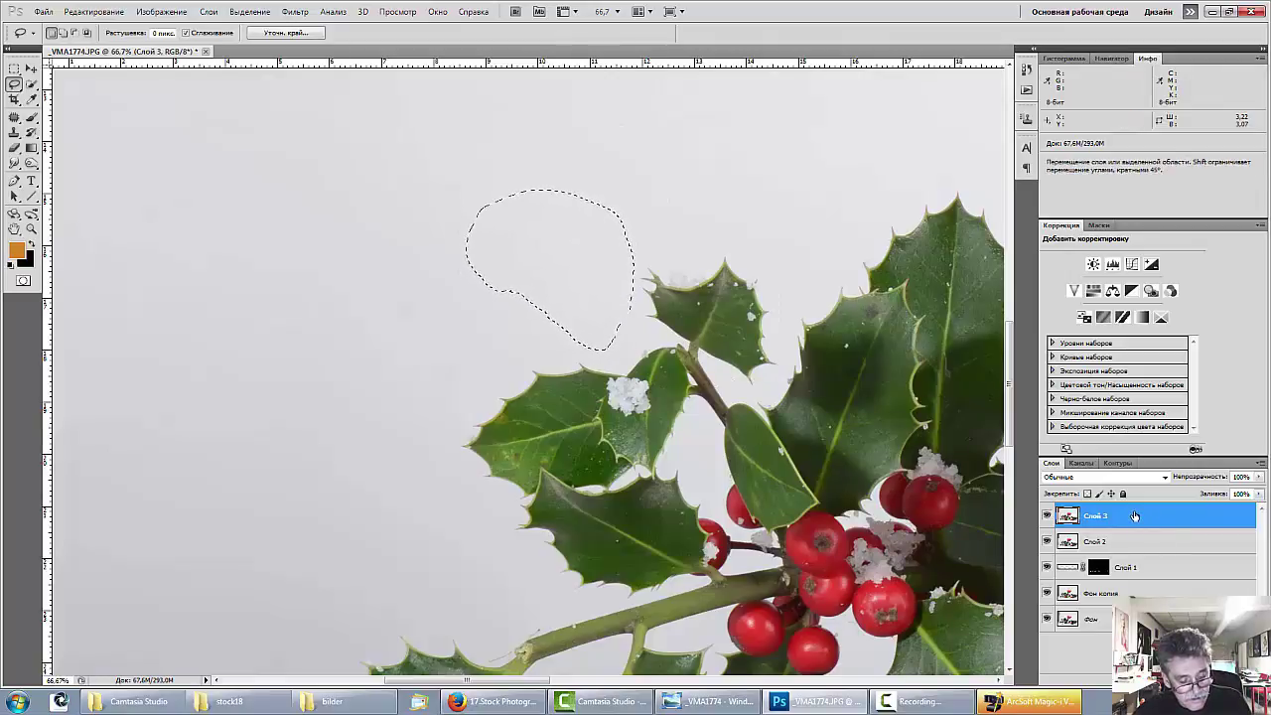
pyautogui.hotkey('ctrl', 'j')
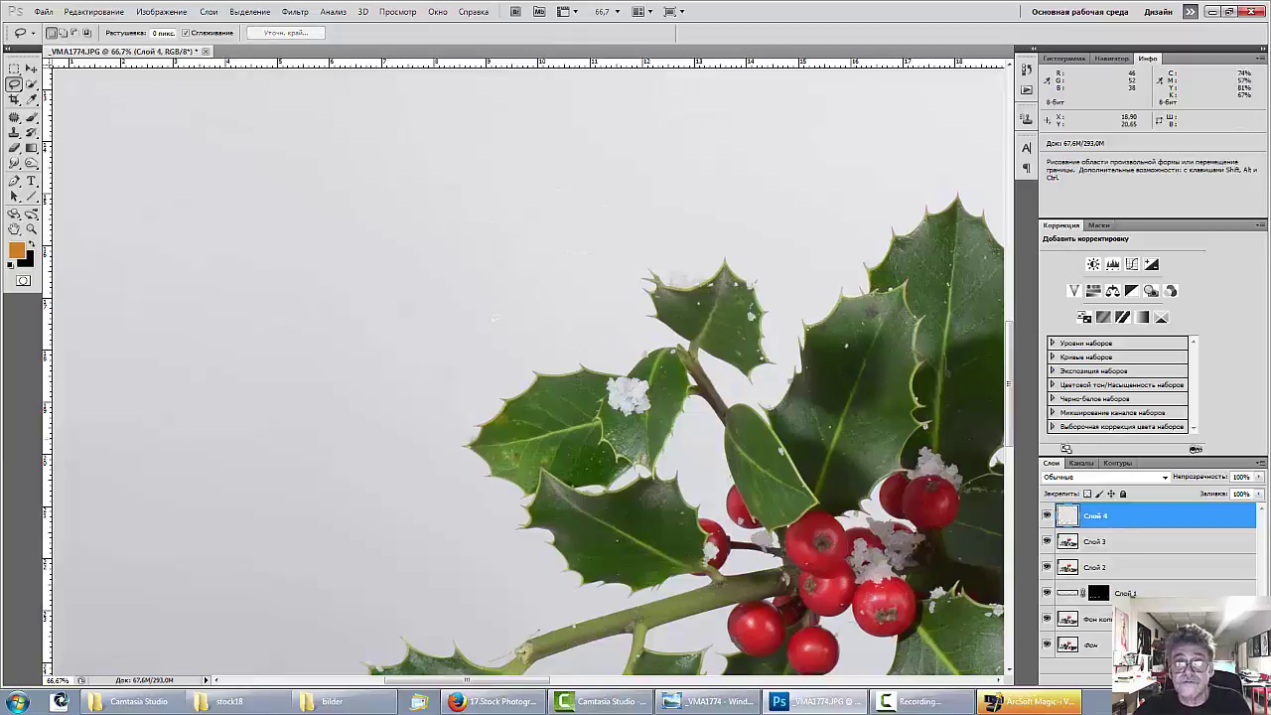
# Move the copied background patch over the small uppermost holly leaf and merge it into the layer below.
pyautogui.click(31, 69)
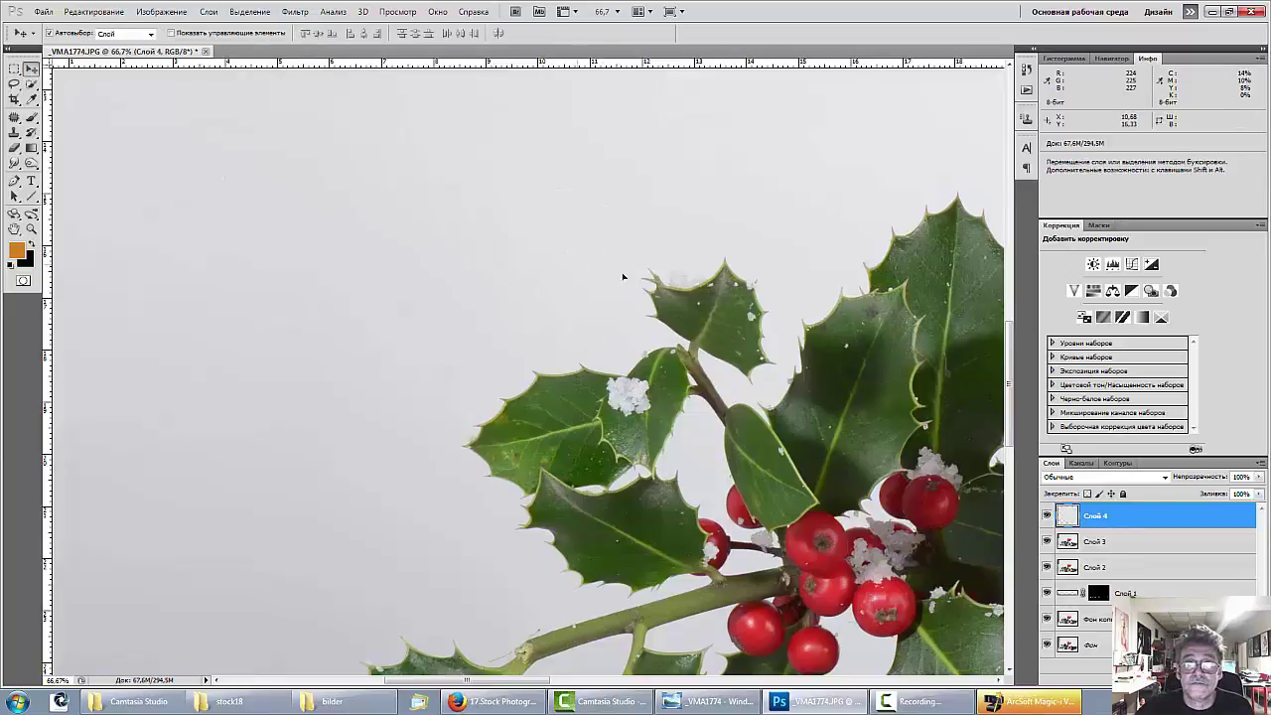
pyautogui.moveTo(623, 276); pyautogui.dragTo(726, 313)
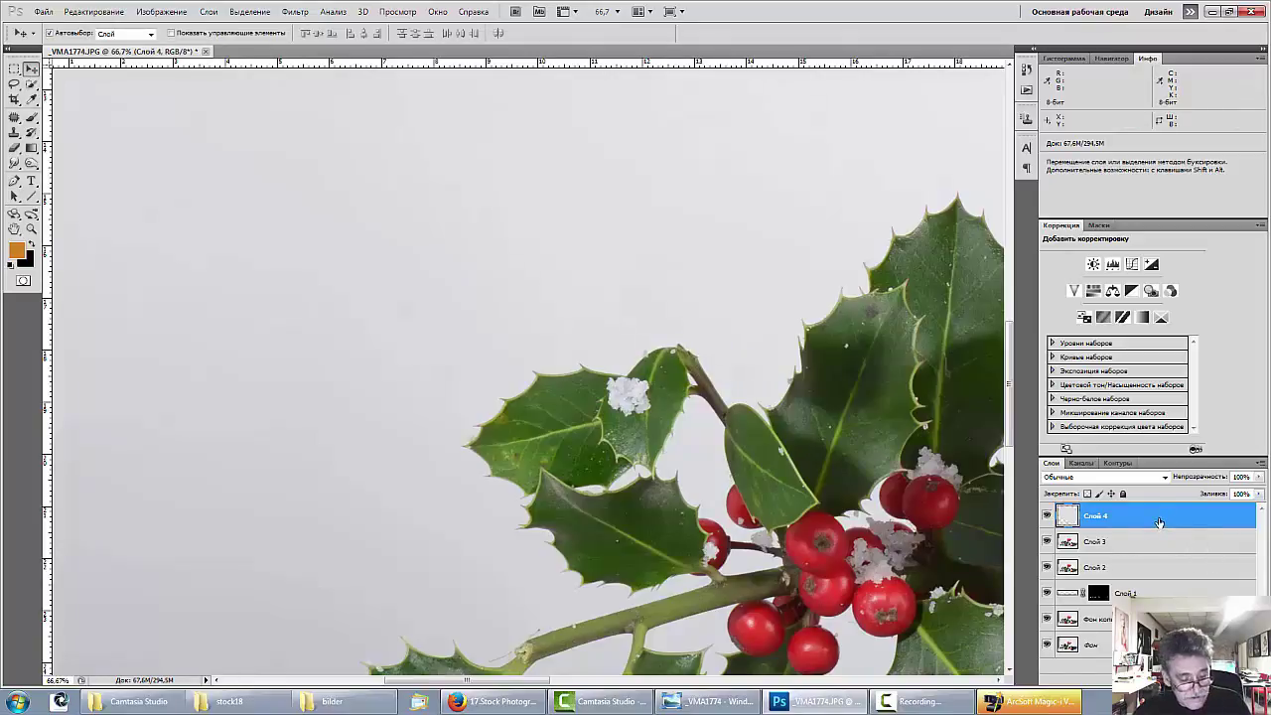
pyautogui.press('Delete')
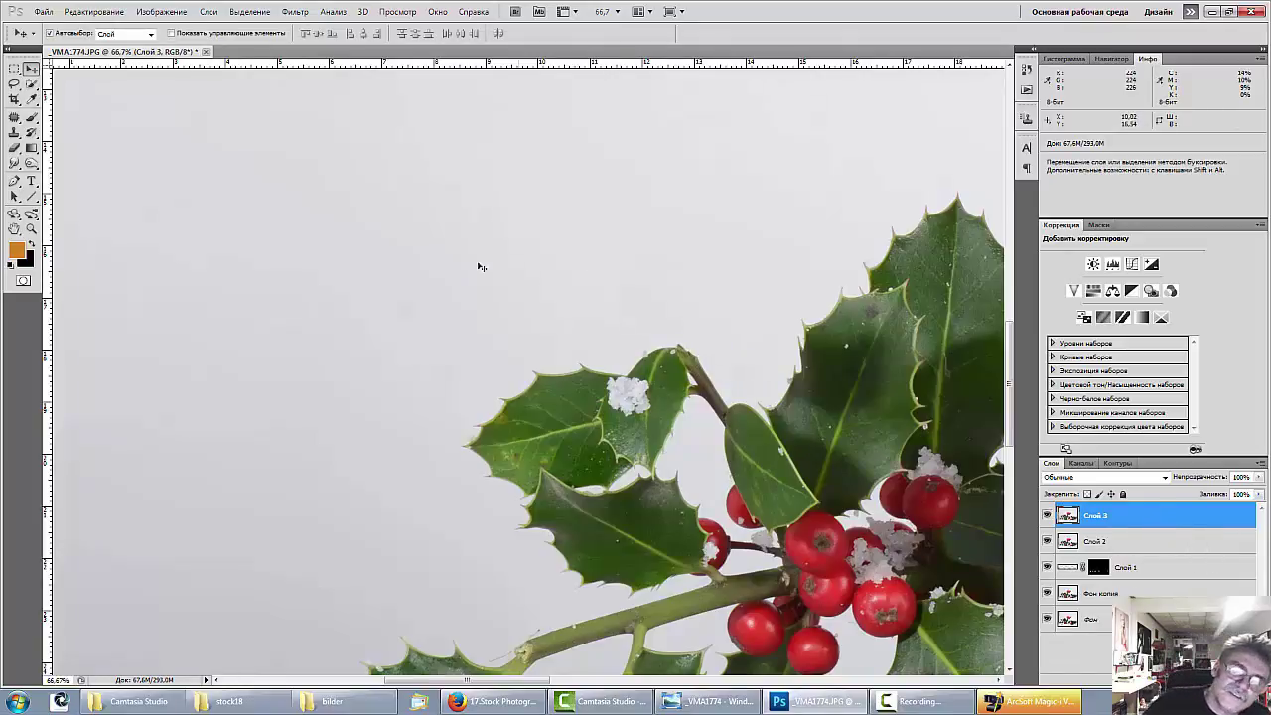
# Patch the background area above the left holly leaves with clean background from farther up and left, and clear the selection.
pyautogui.moveTo(574, 313)
pyautogui.mouseDown()
pyautogui.moveTo(595, 328)
pyautogui.moveTo(686, 247)
pyautogui.moveTo(569, 316)
pyautogui.mouseUp()
pyautogui.moveTo(591, 267); pyautogui.dragTo(469, 173)
pyautogui.hotkey('ctrl', 'd')
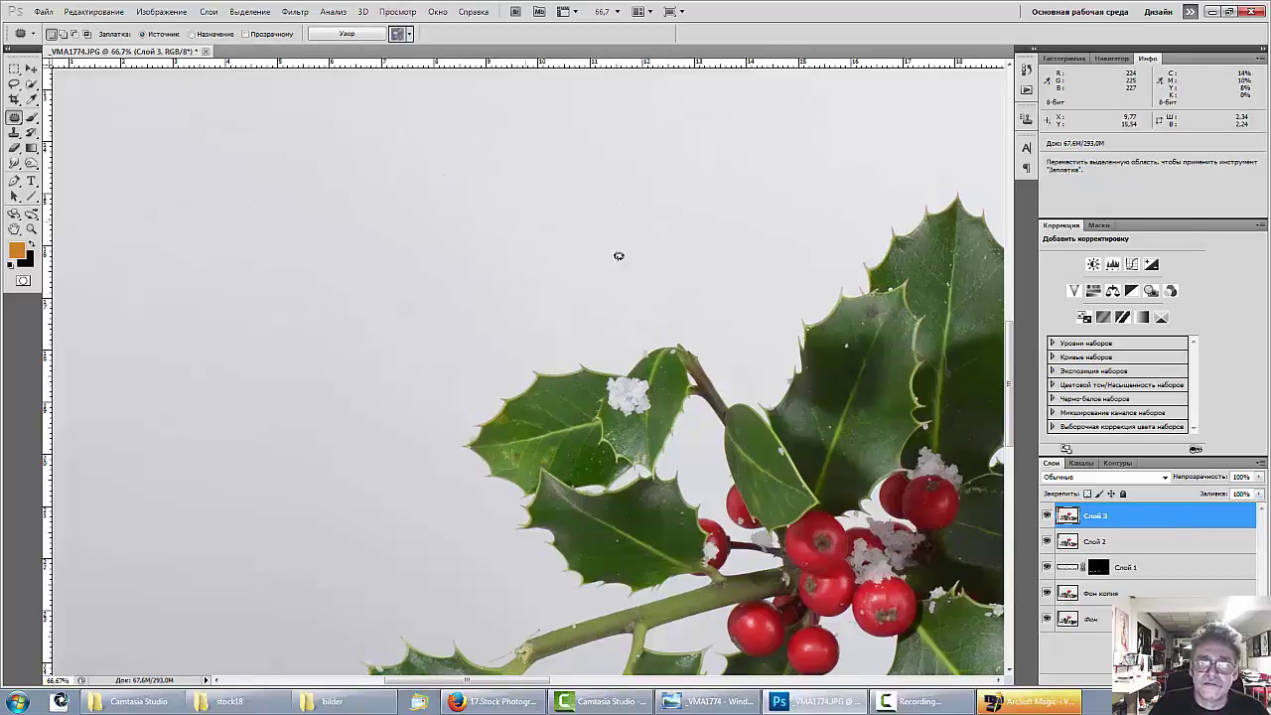
pyautogui.moveTo(669, 279)
pyautogui.mouseDown()
pyautogui.moveTo(671, 264)
pyautogui.moveTo(510, 170)
pyautogui.moveTo(489, 183)
pyautogui.mouseUp()
pyautogui.moveTo(480, 175); pyautogui.dragTo(495, 180)
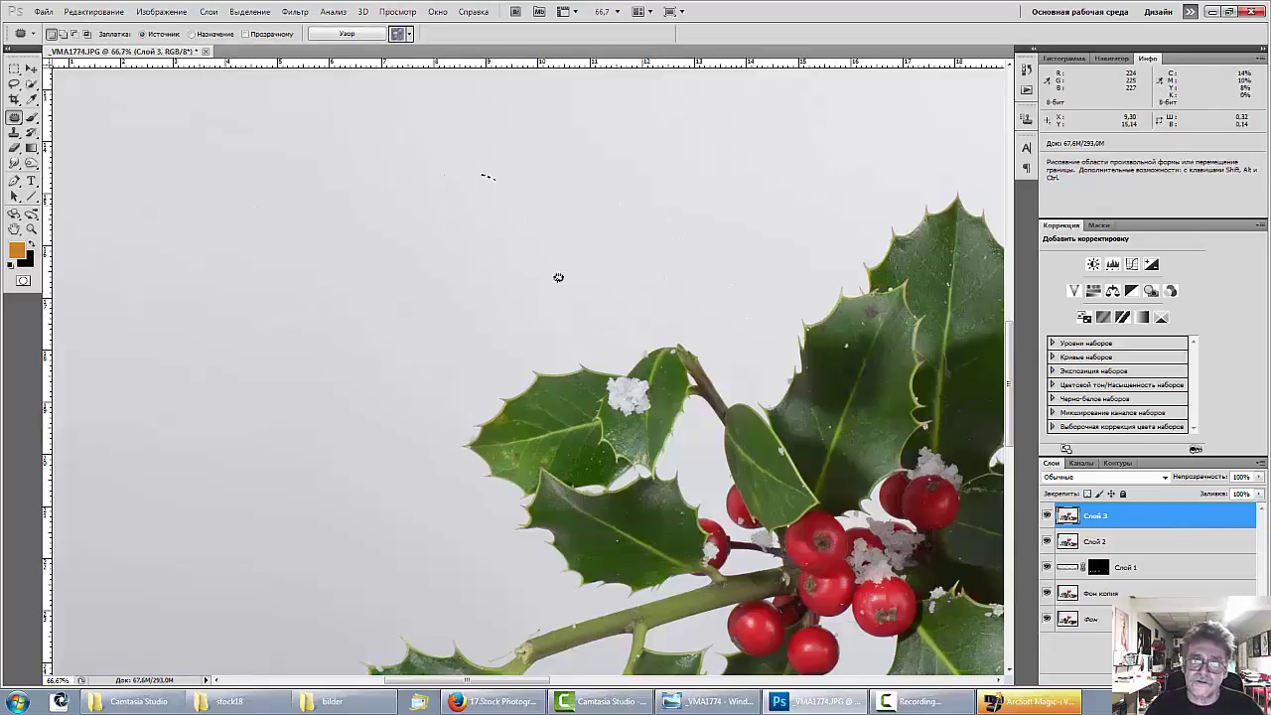
pyautogui.hotkey('ctrl', '-')
pyautogui.hotkey('ctrl', '-')
pyautogui.hotkey('ctrl', '-')
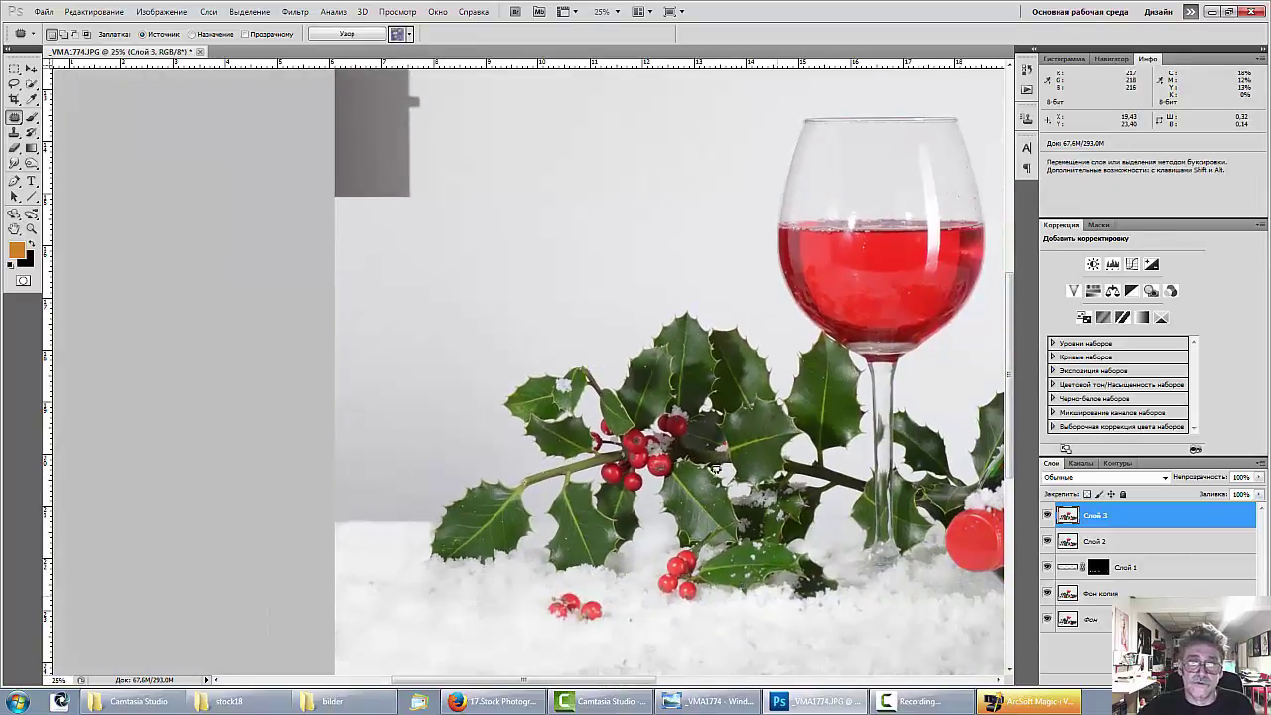
pyautogui.hotkey('ctrl', '+')
pyautogui.hotkey('ctrl', '+')
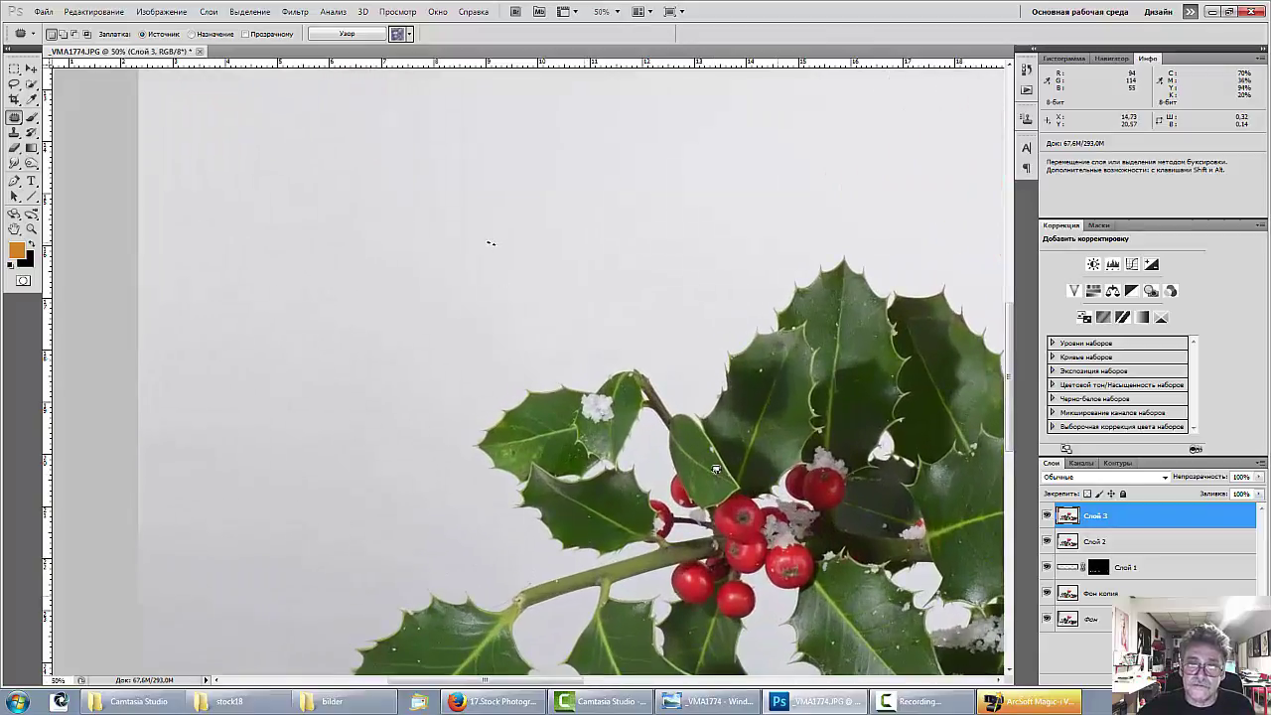
# Trace a closed pen path around the broad holly leaf between the red berries and the wine glass stem.
pyautogui.moveTo(656, 634); pyautogui.dragTo(70, 309)
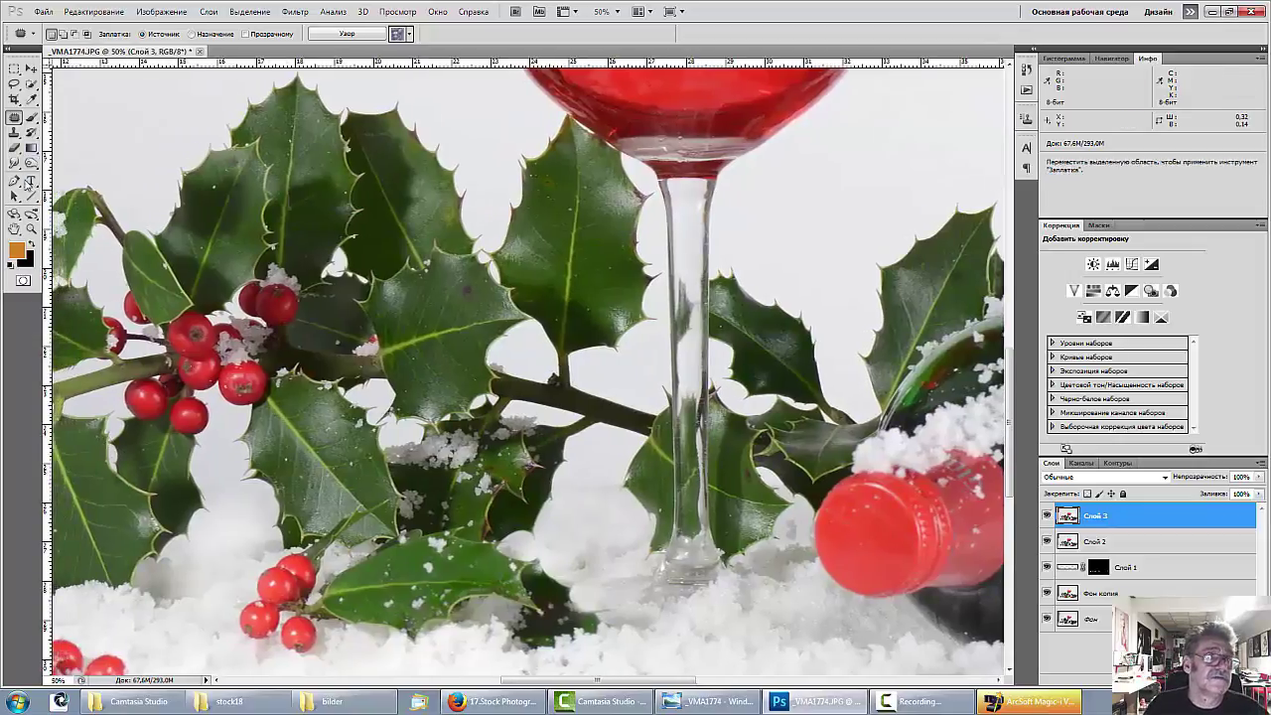
pyautogui.click(15, 181)
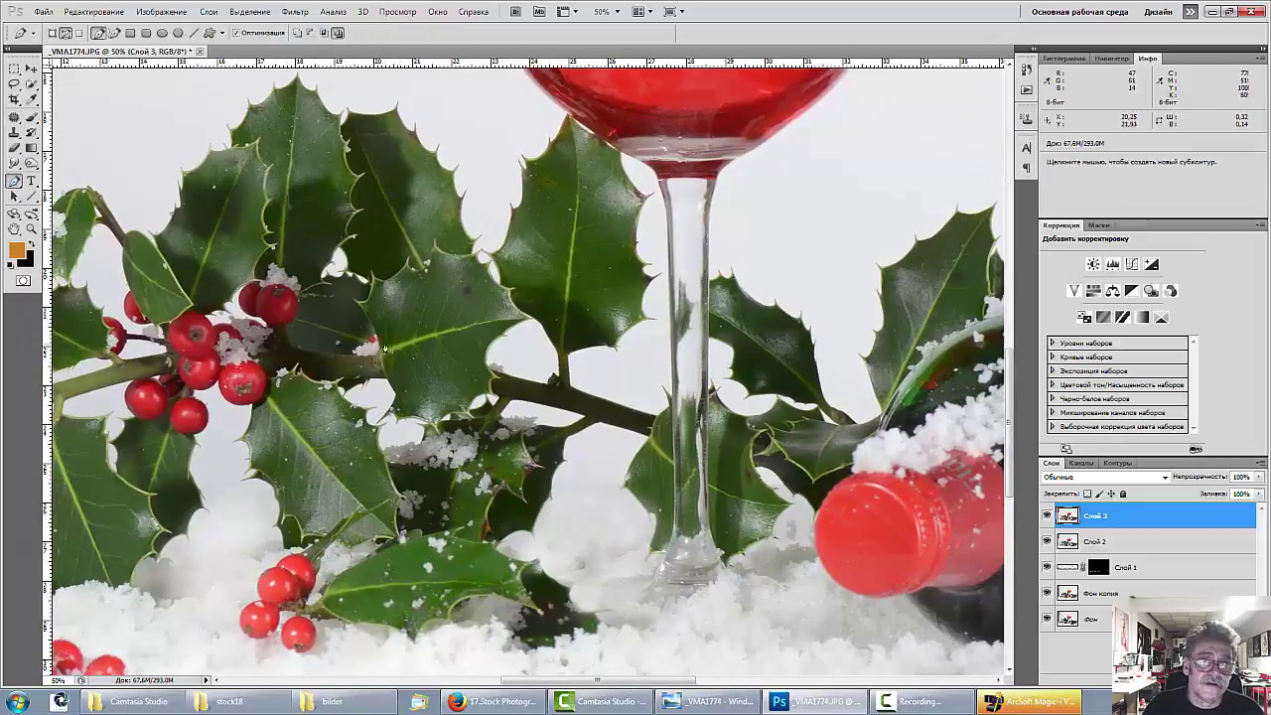
pyautogui.click(377, 348)
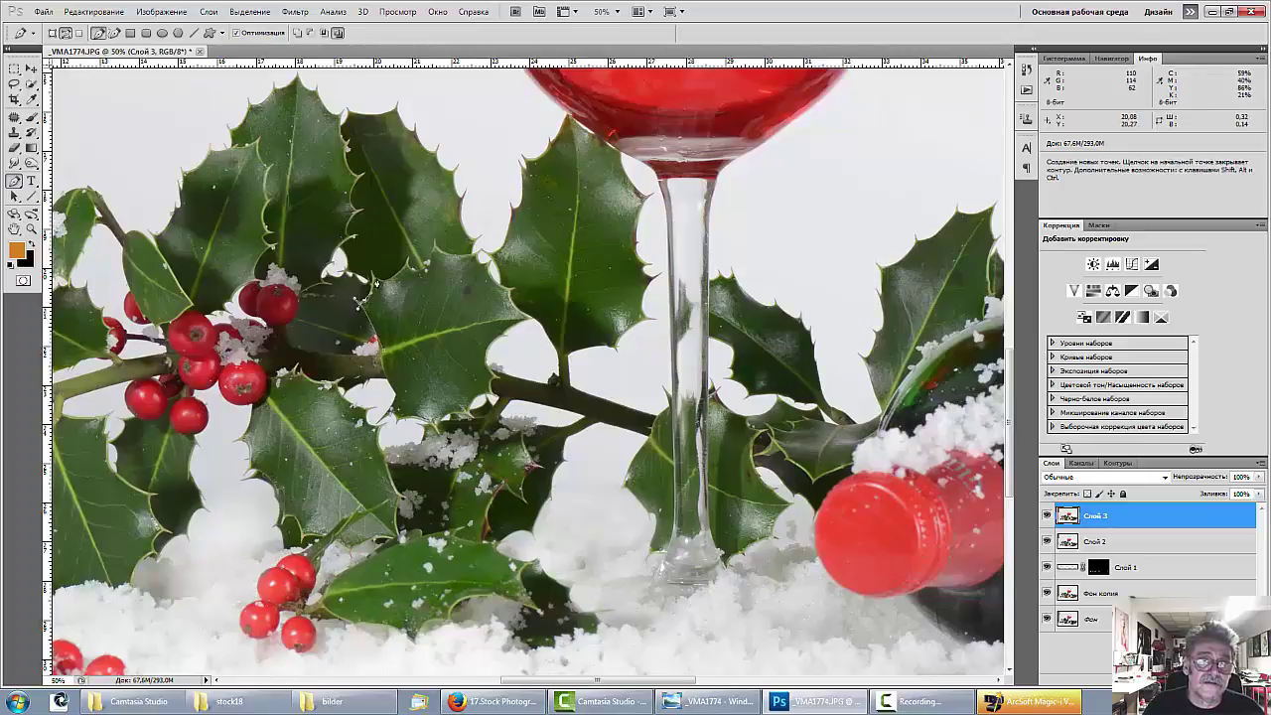
pyautogui.moveTo(385, 286); pyautogui.dragTo(397, 282)
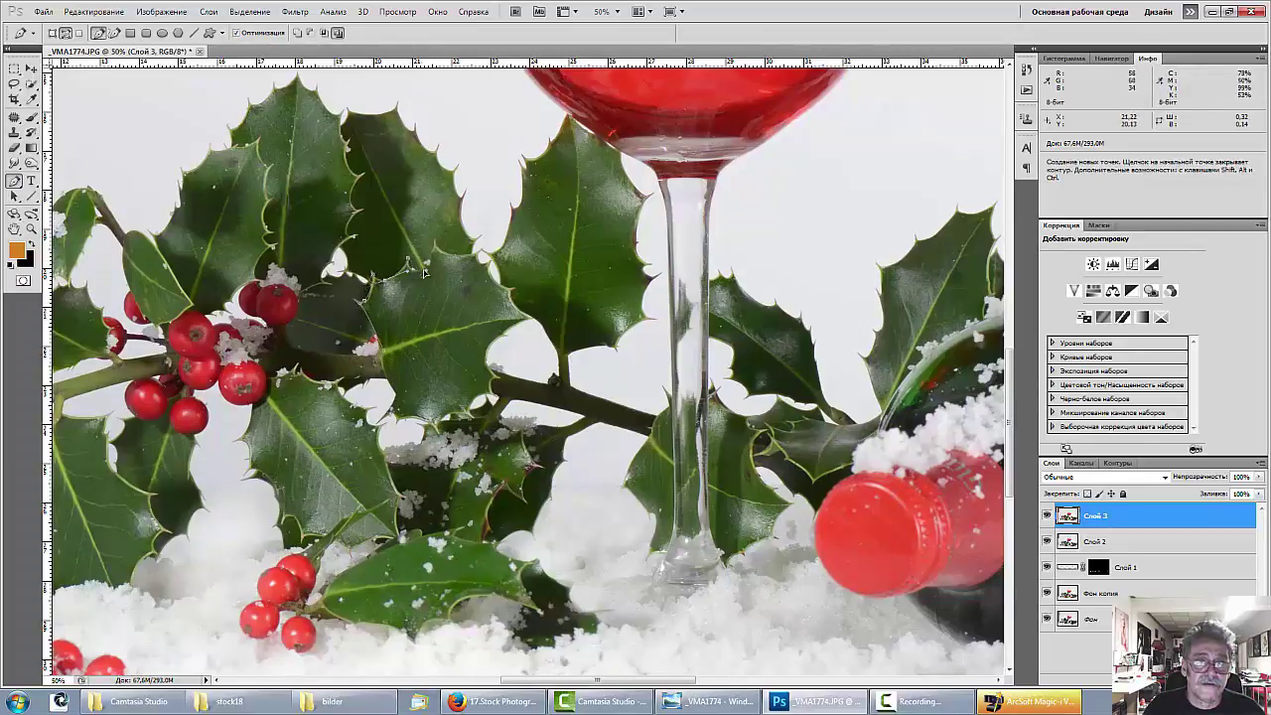
pyautogui.moveTo(469, 257); pyautogui.dragTo(499, 288)
pyautogui.click(483, 260)
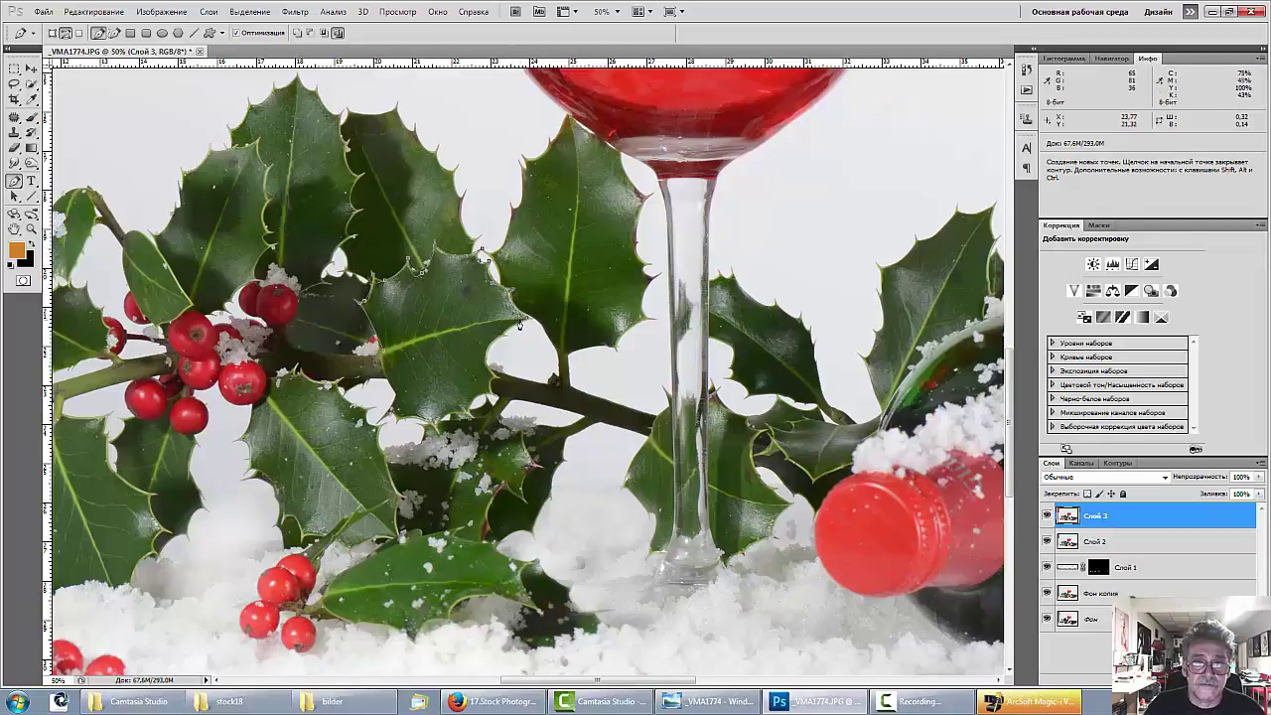
pyautogui.moveTo(488, 363); pyautogui.dragTo(389, 379)
pyautogui.click(401, 414)
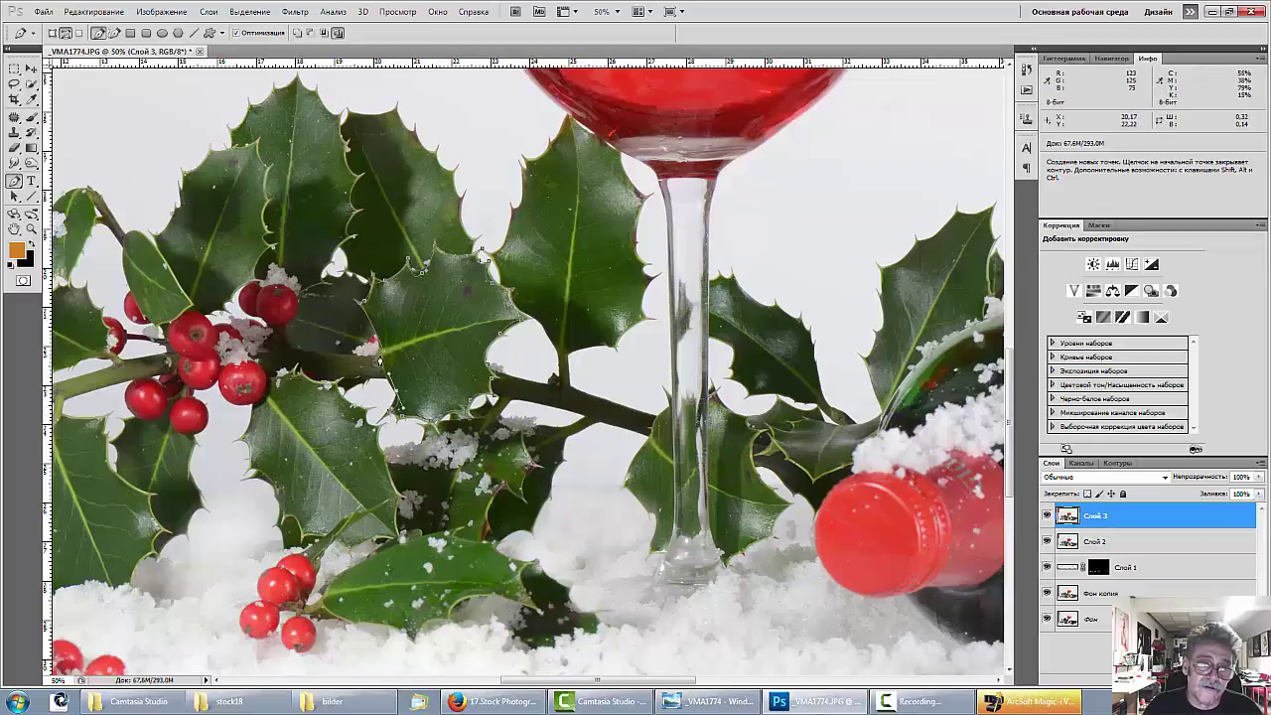
pyautogui.click(384, 359)
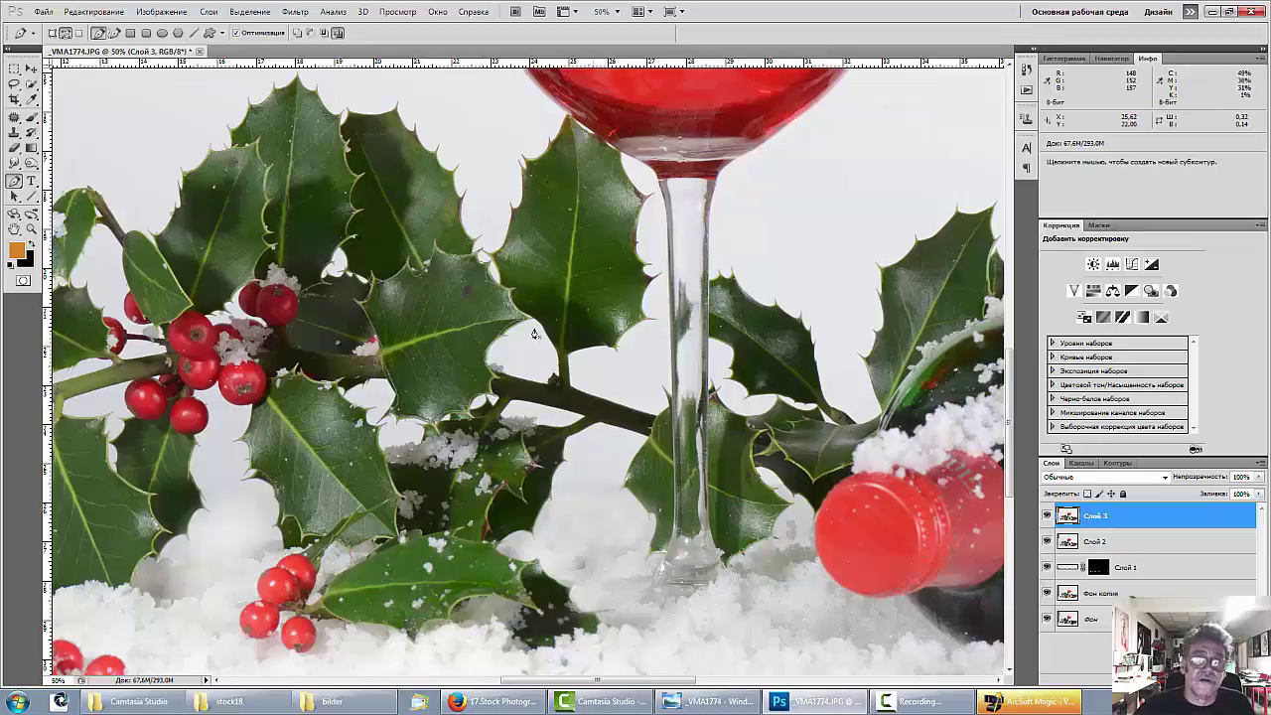
# Turn the leaf path into a new anti-aliased selection and copy the selected leaf to its own layer.
pyautogui.rightClick(438, 331)
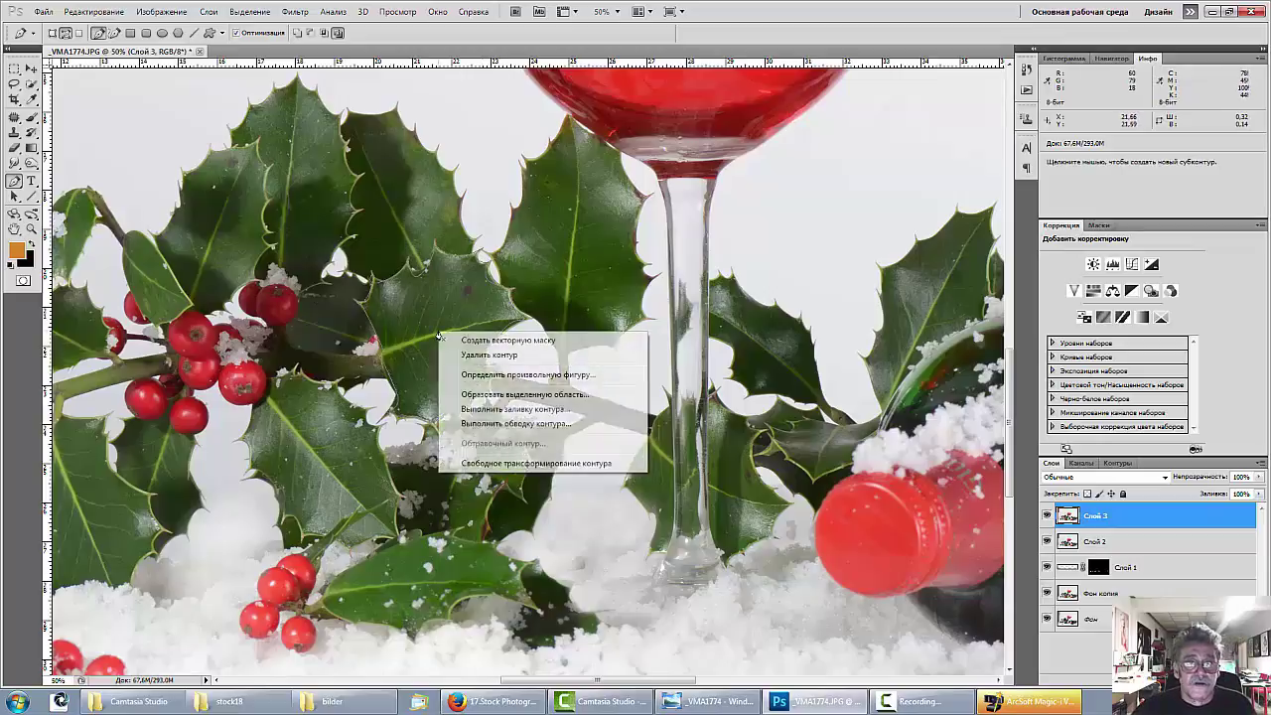
pyautogui.click(509, 395)
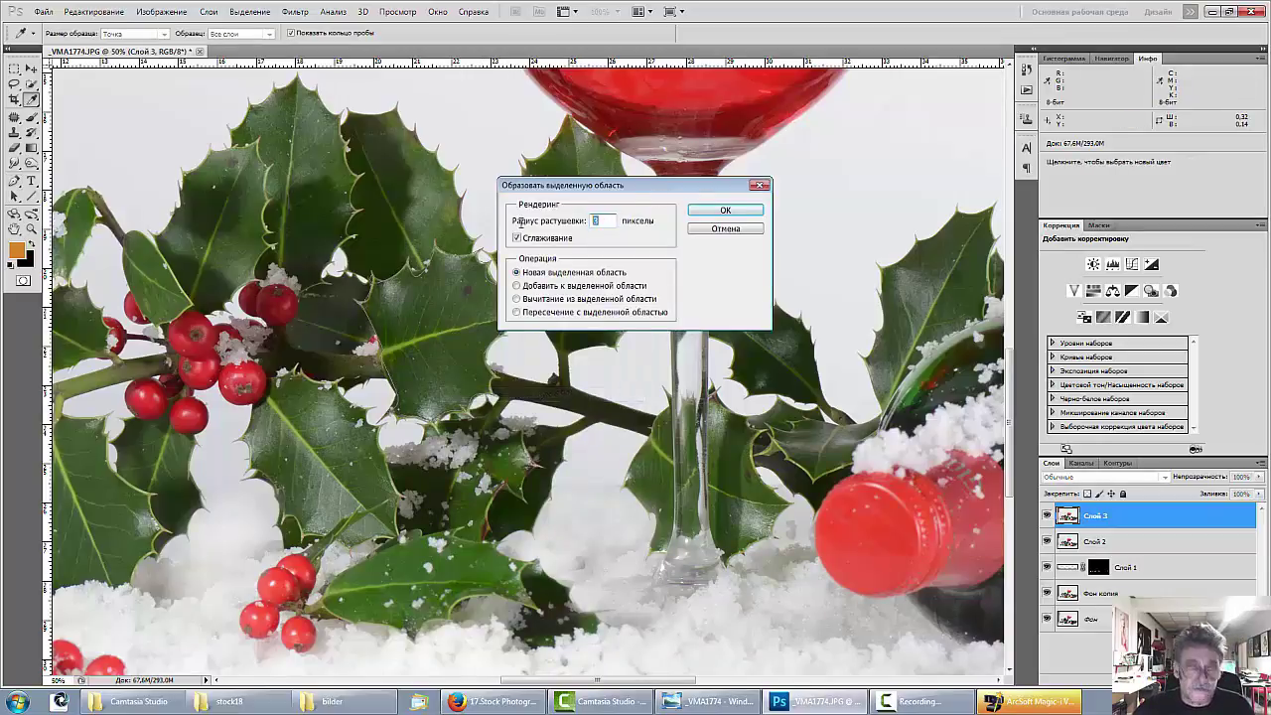
pyautogui.click(740, 212)
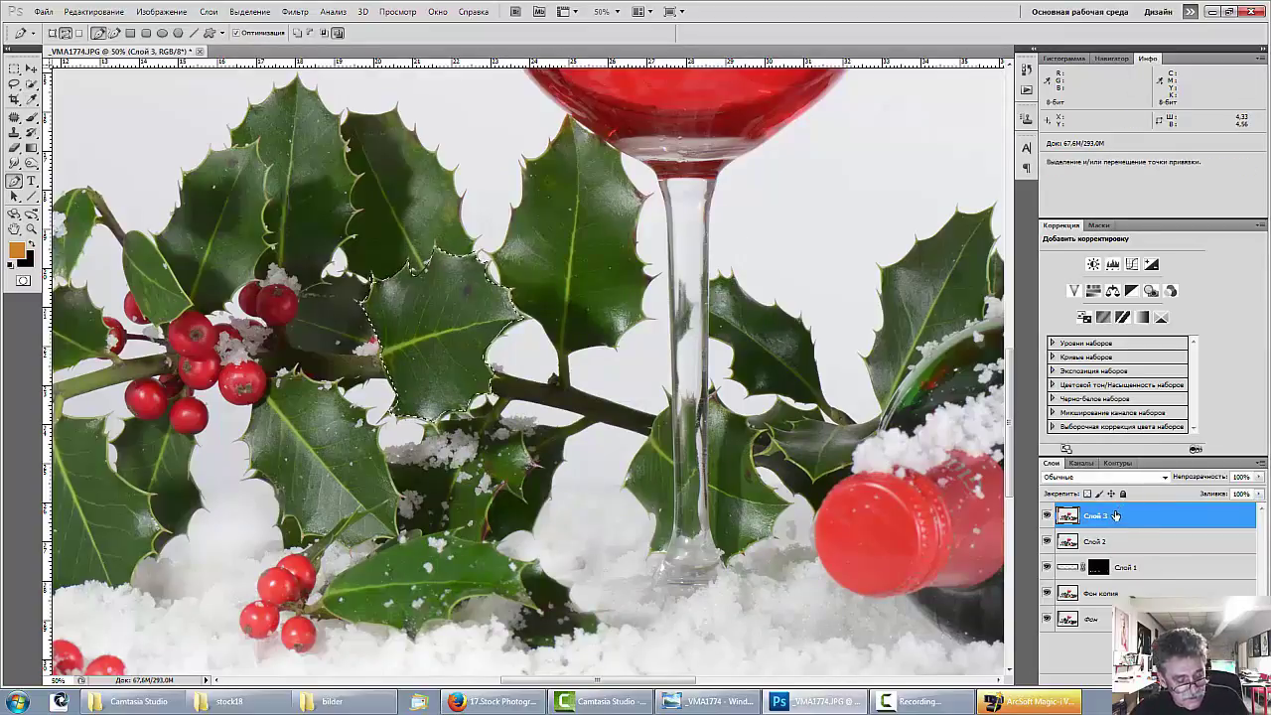
pyautogui.hotkey('ctrl', 'j')
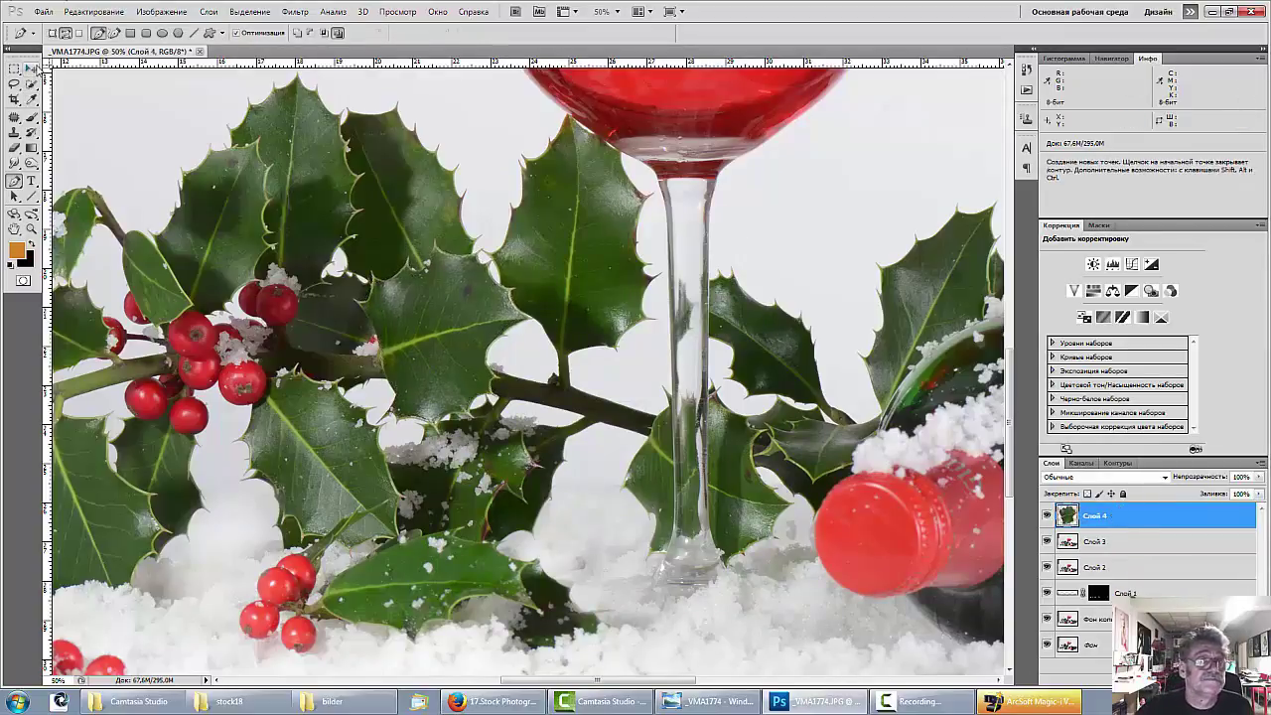
# Move the copied leaf to the open background just above the leftmost holly leaf.
pyautogui.click(30, 69)
pyautogui.moveTo(437, 338); pyautogui.dragTo(76, 311)
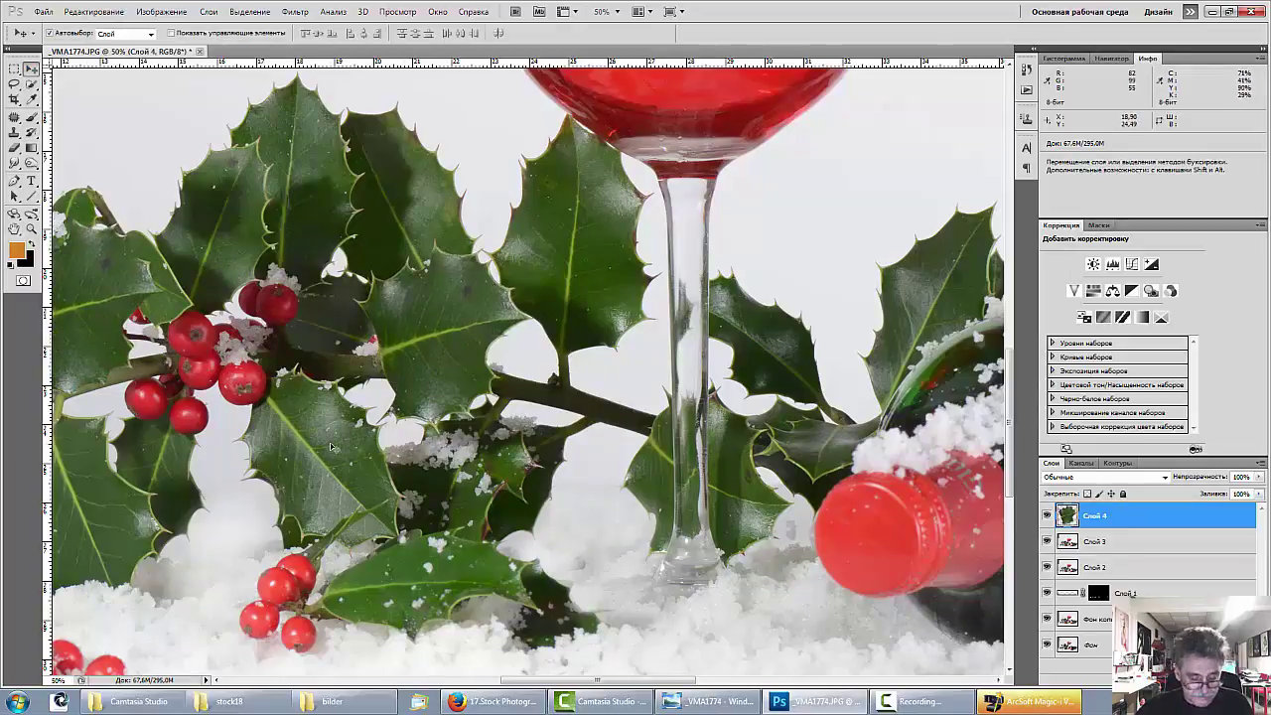
pyautogui.moveTo(468, 434); pyautogui.dragTo(977, 489)
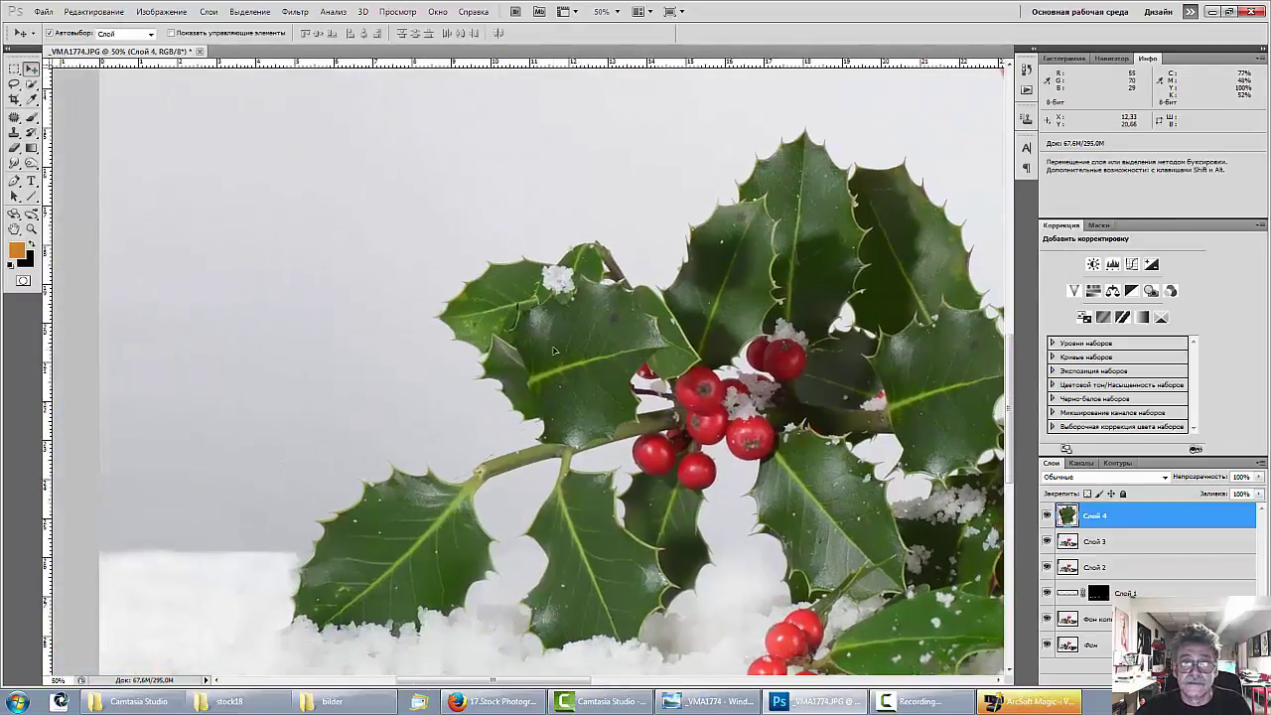
pyautogui.moveTo(554, 349); pyautogui.dragTo(417, 355)
# Rotate the copied leaf to about -122°, squeeze its height to 69.4% and place its base at the end of the green stem.
pyautogui.hotkey('ctrl', 't')
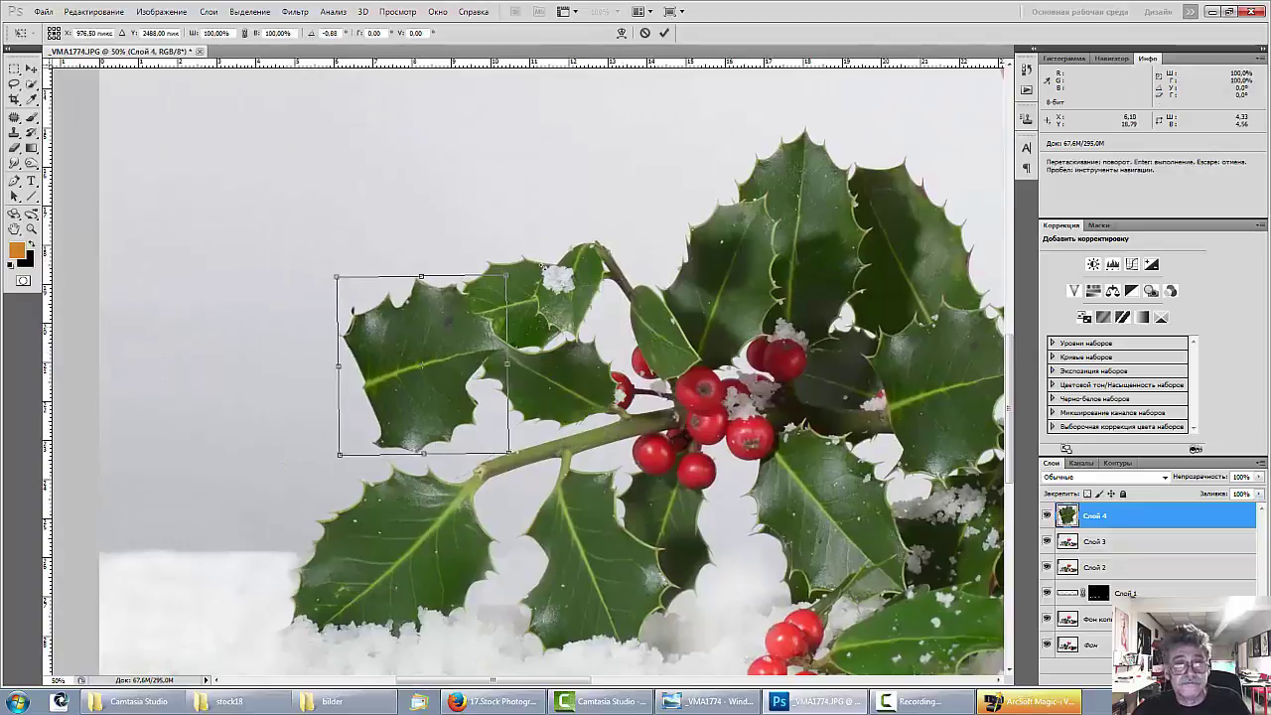
pyautogui.moveTo(407, 184); pyautogui.dragTo(338, 177)
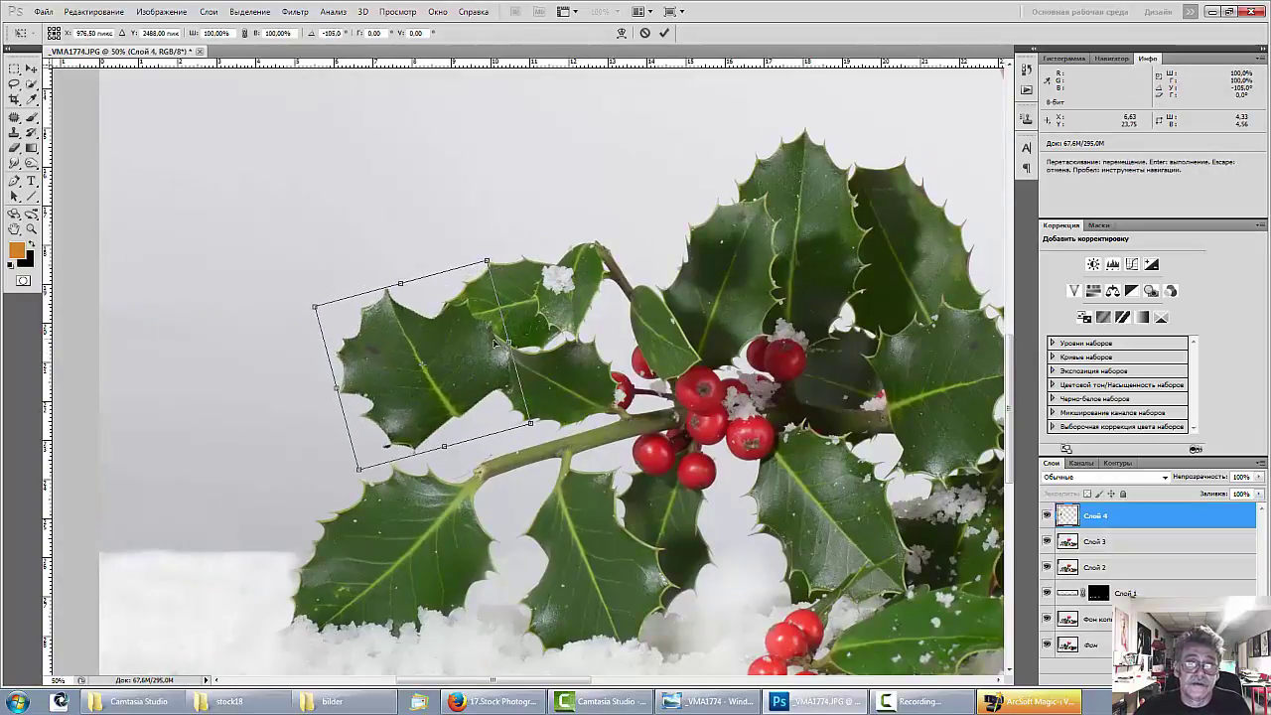
pyautogui.moveTo(508, 343); pyautogui.dragTo(456, 355)
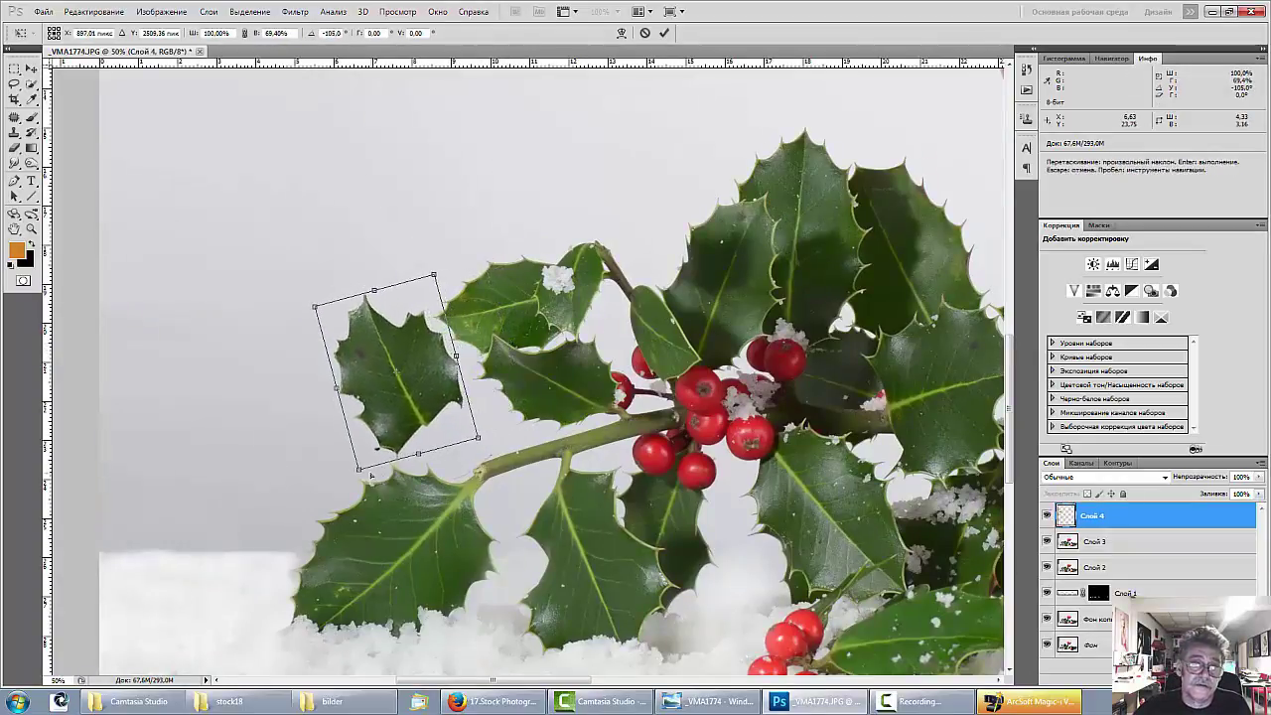
pyautogui.moveTo(358, 468); pyautogui.dragTo(385, 450)
pyautogui.moveTo(376, 379); pyautogui.dragTo(417, 447)
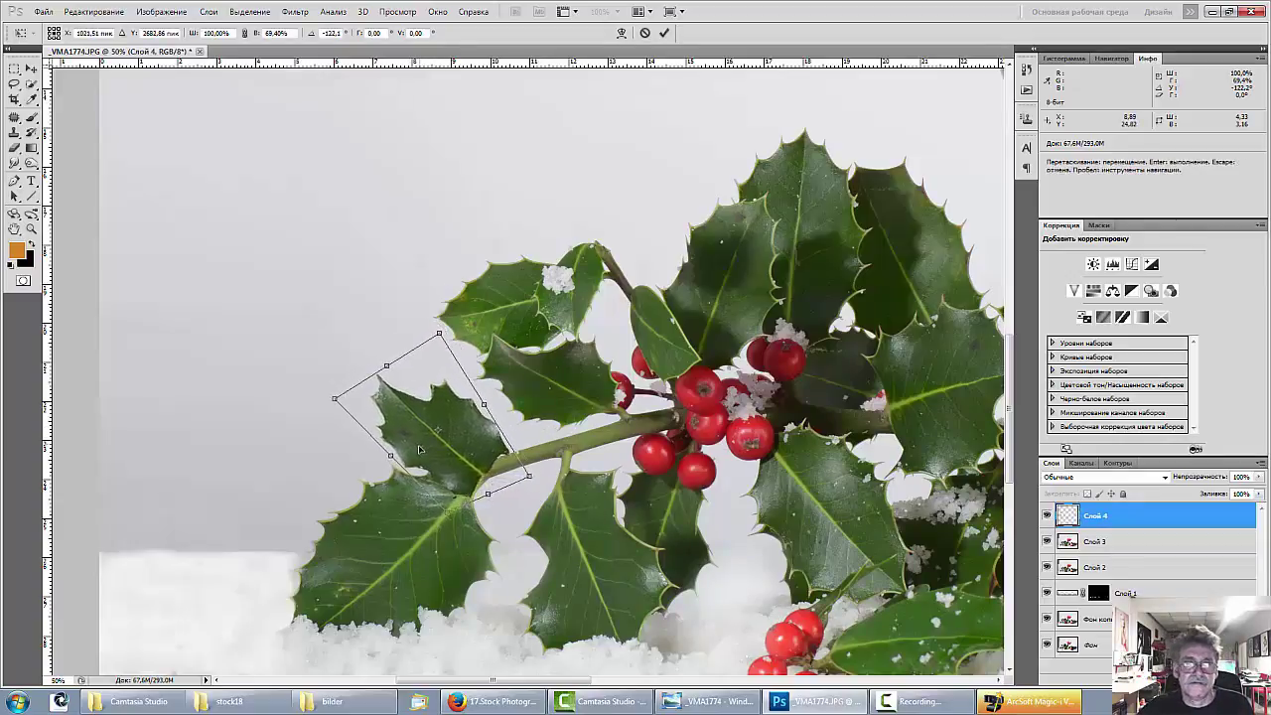
# Distort the copied leaf by lengthening it toward its tip and tightening its base at the stem joint, and apply the transformation.
pyautogui.press('ctrl')
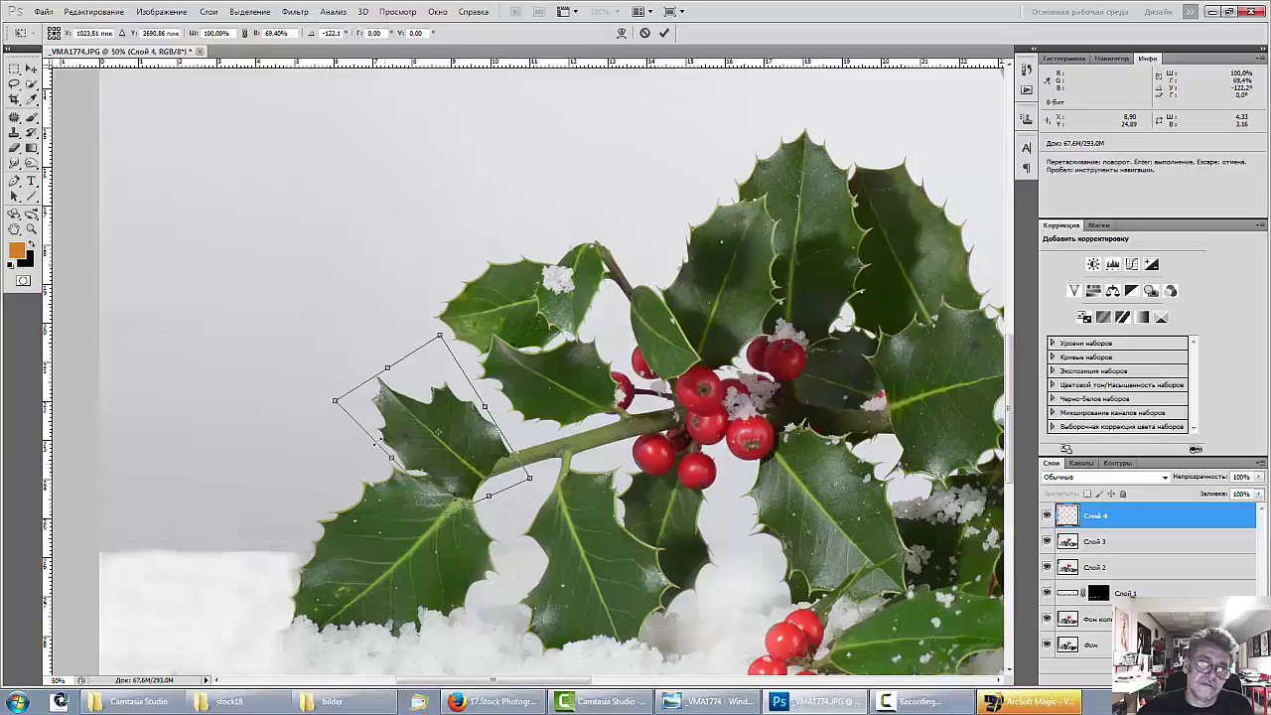
pyautogui.moveTo(388, 367); pyautogui.dragTo(390, 346)
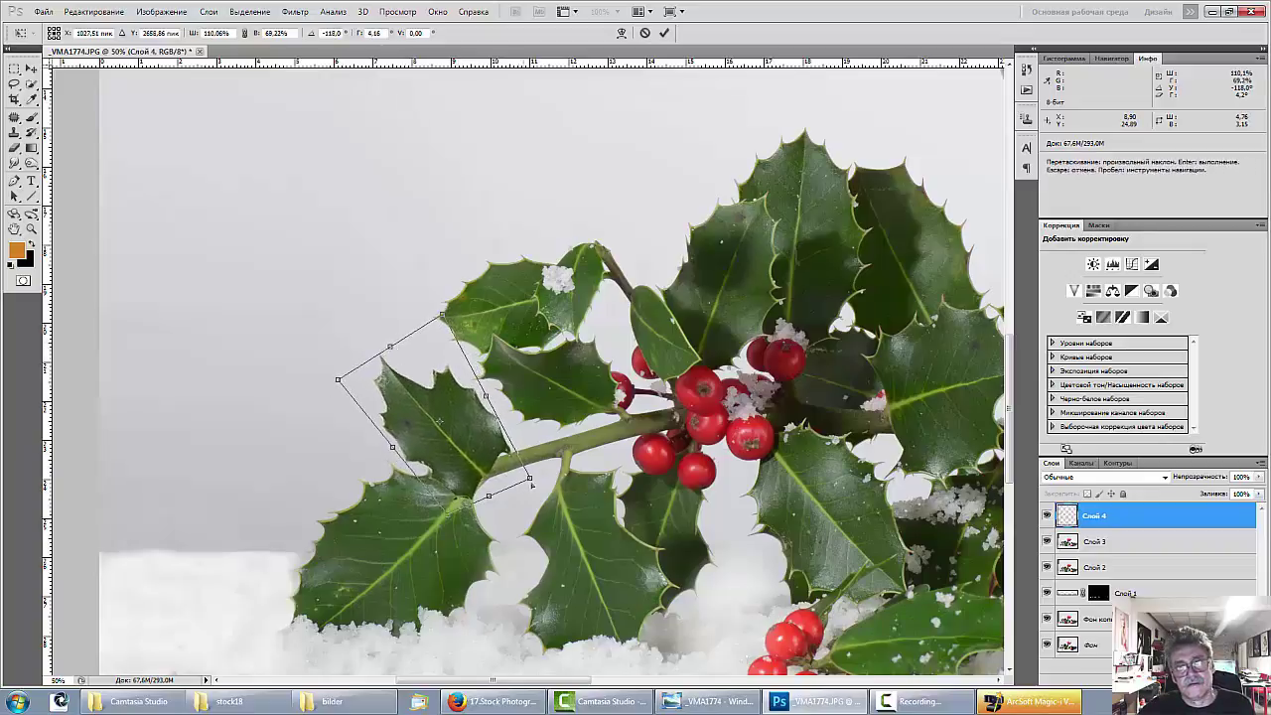
pyautogui.moveTo(529, 478); pyautogui.dragTo(513, 477)
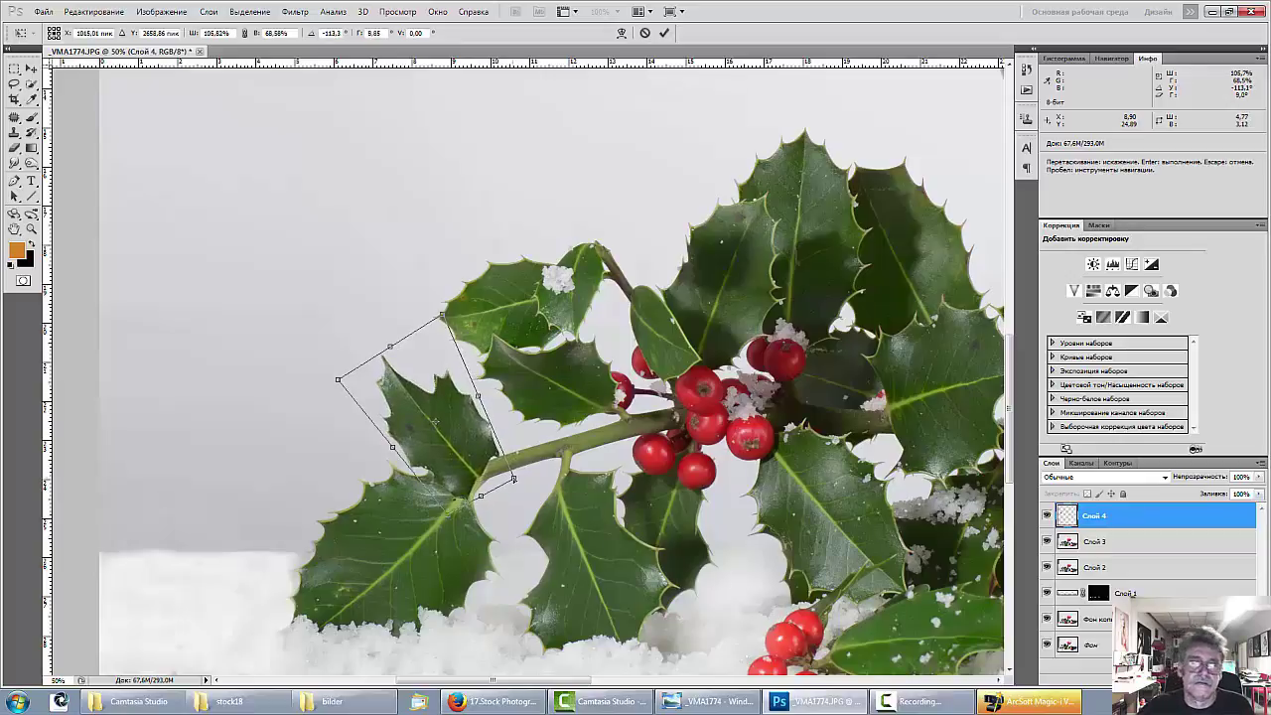
pyautogui.moveTo(448, 515); pyautogui.dragTo(454, 503)
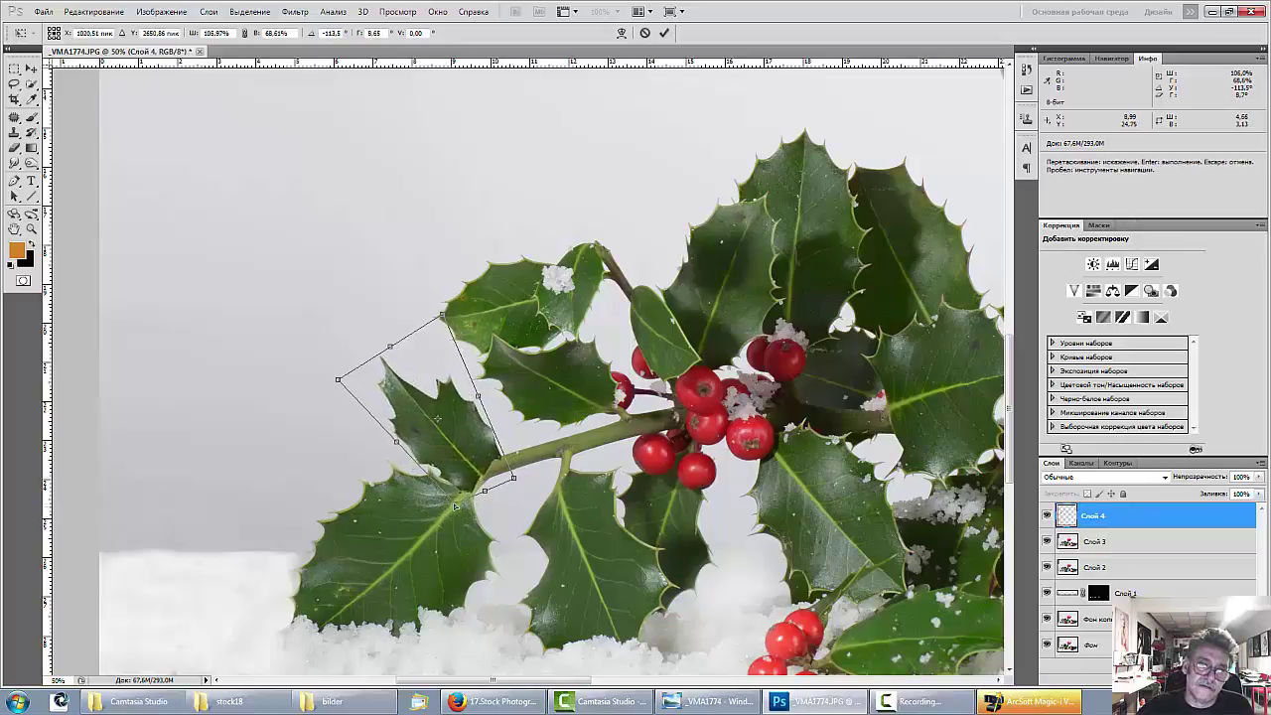
pyautogui.press('Return')
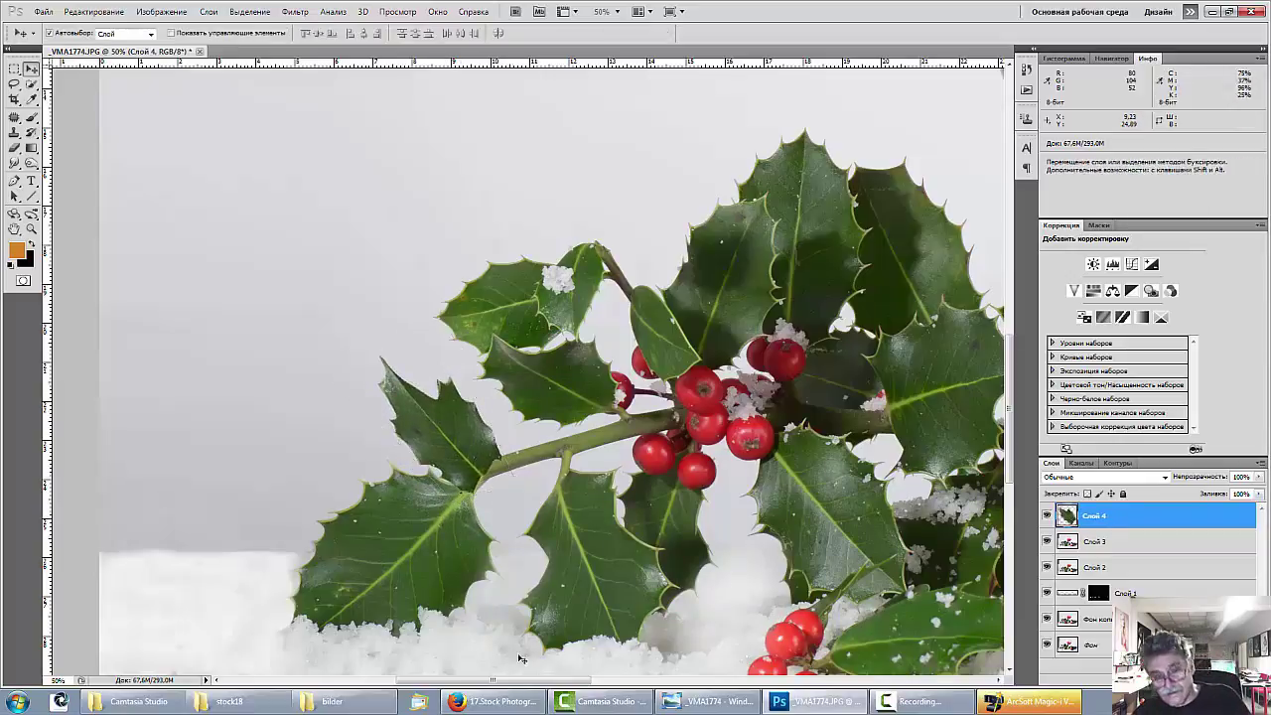
# Examine the added leaf within the whole composition and at 100% where it meets the stem.
pyautogui.hotkey('ctrl', '-')
pyautogui.hotkey('ctrl', '-')
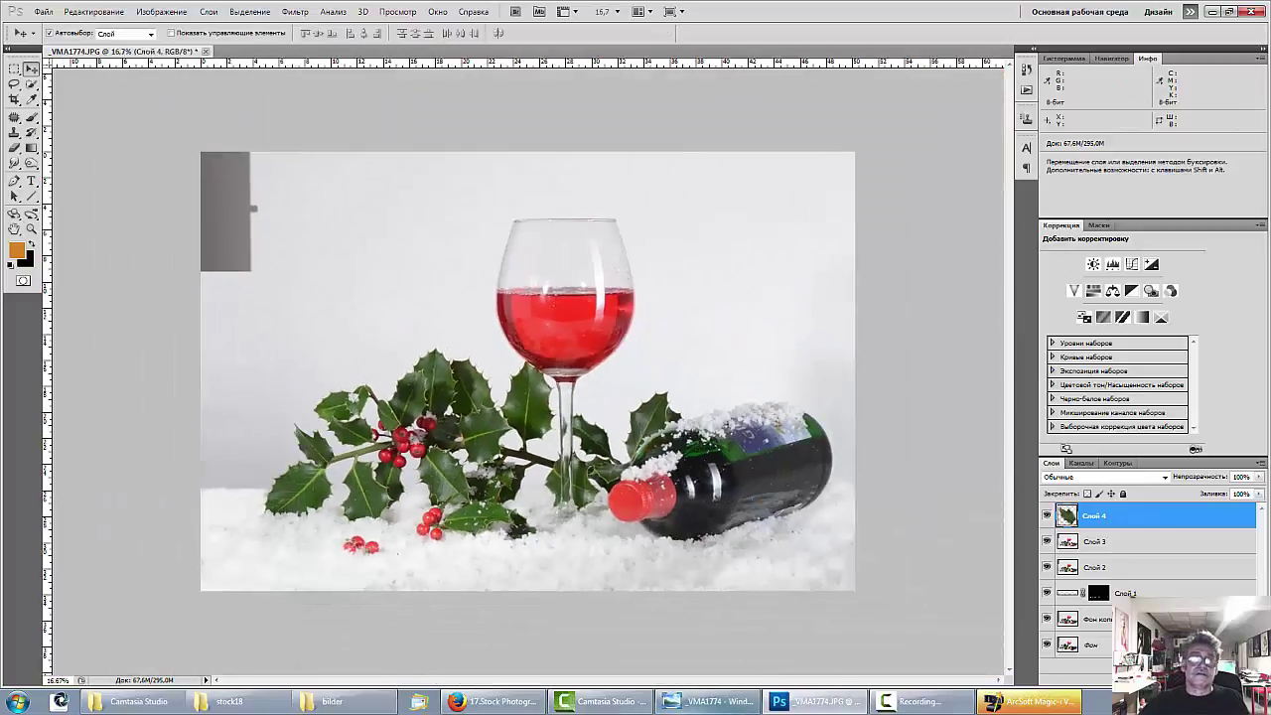
pyautogui.hotkey('ctrl', '+')
pyautogui.hotkey('ctrl', '+')
pyautogui.hotkey('ctrl', '+')
pyautogui.hotkey('ctrl', '+')
pyautogui.hotkey('ctrl', '+')
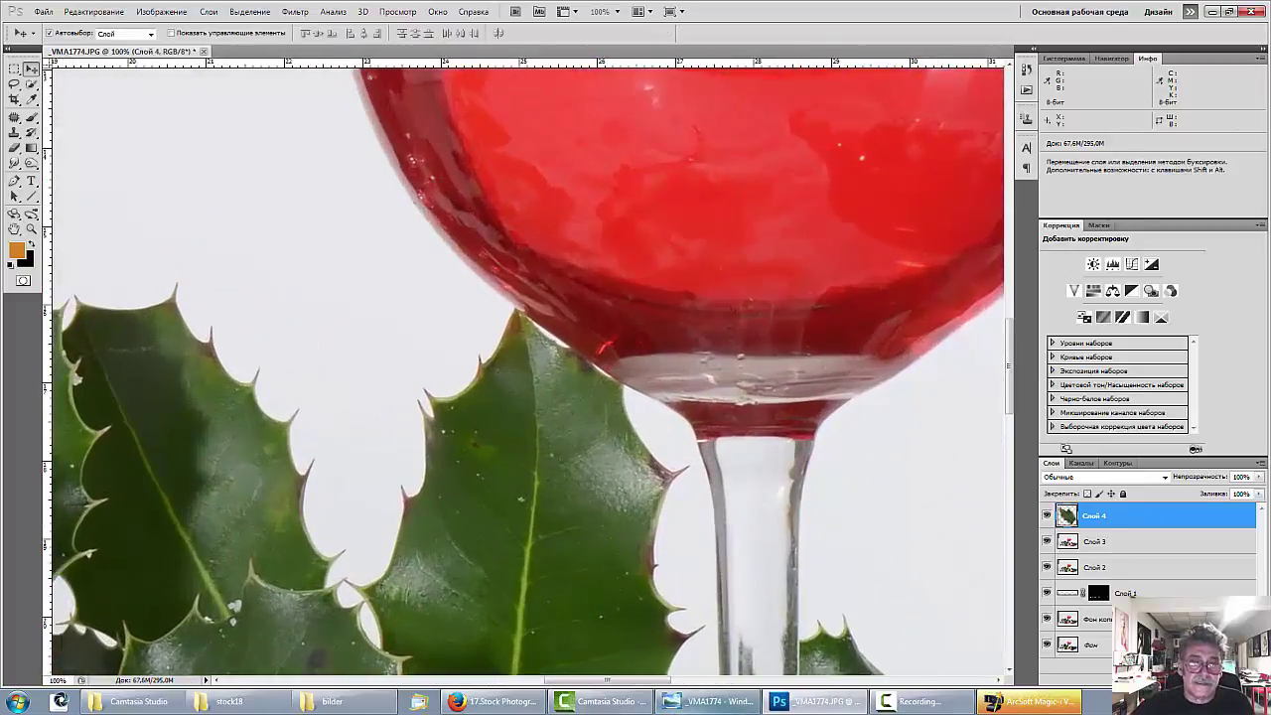
pyautogui.press('space')
pyautogui.moveTo(505, 437); pyautogui.dragTo(943, 174)
pyautogui.moveTo(228, 640); pyautogui.dragTo(889, 346)
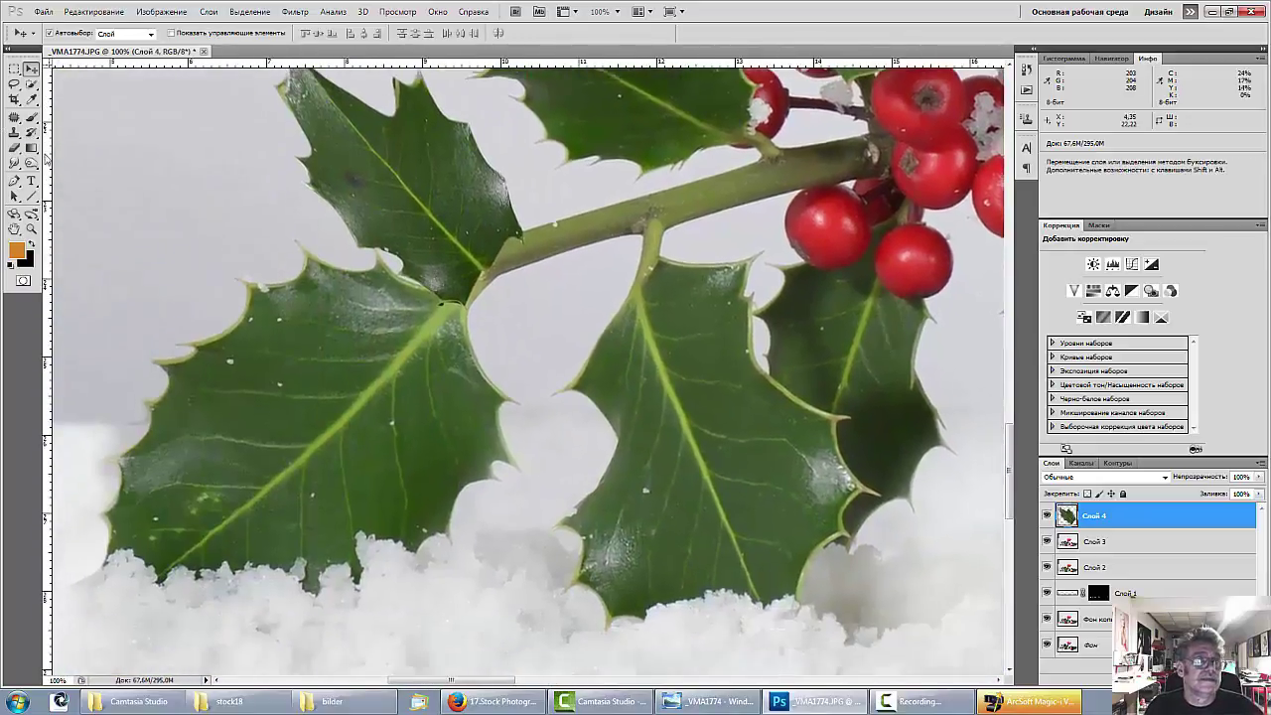
# Burn the stem around the added leaf's base on layer Слой 3, using the midtones range and a soft 98 px brush.
pyautogui.click(31, 163)
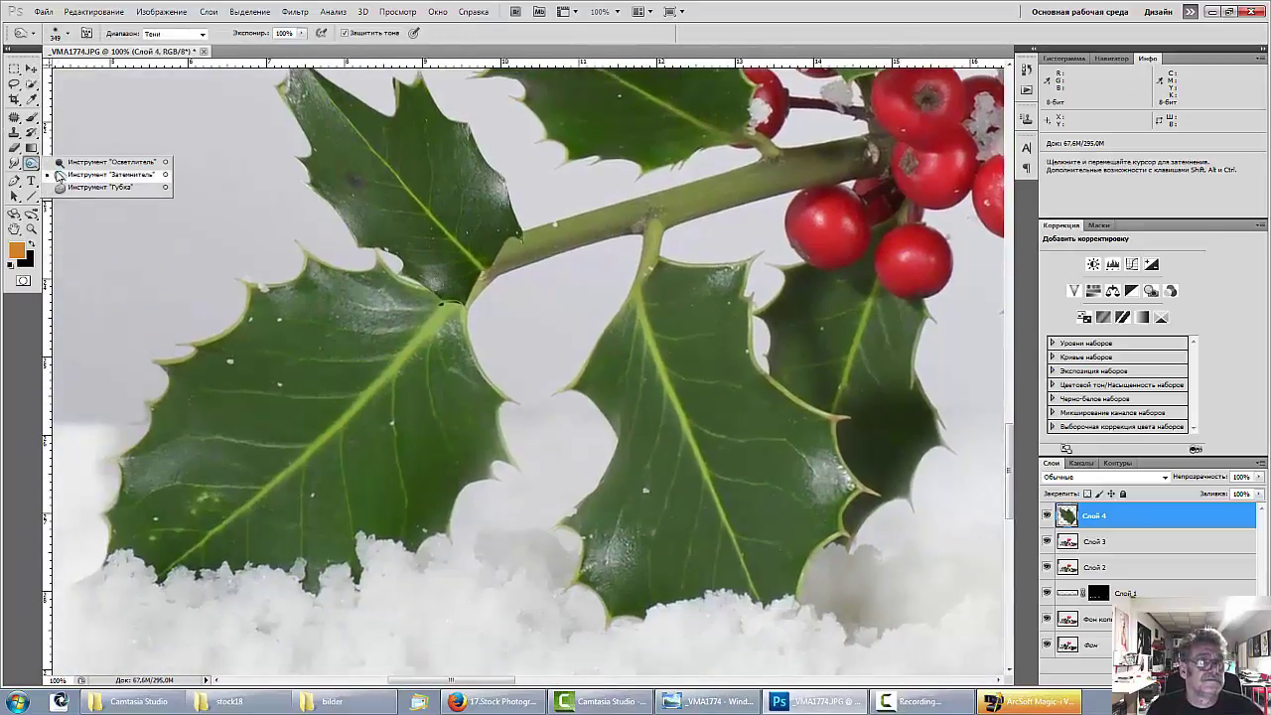
pyautogui.click(60, 174)
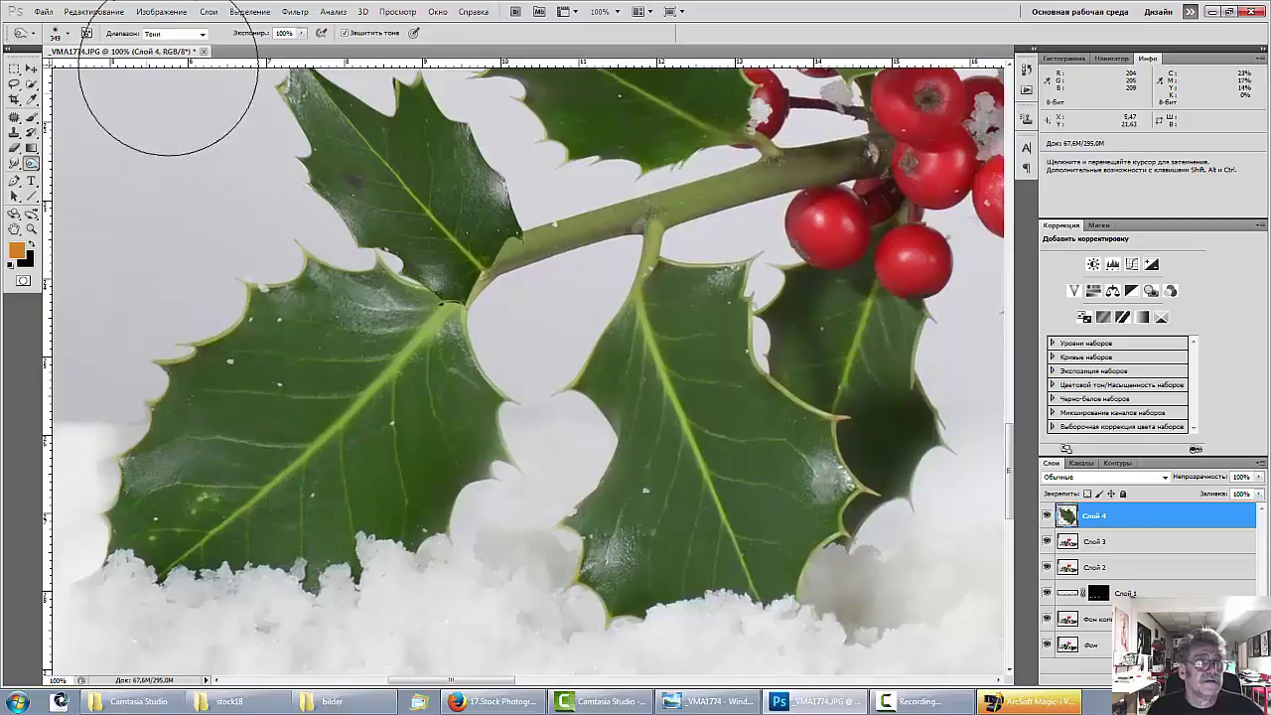
pyautogui.click(184, 34)
pyautogui.click(184, 57)
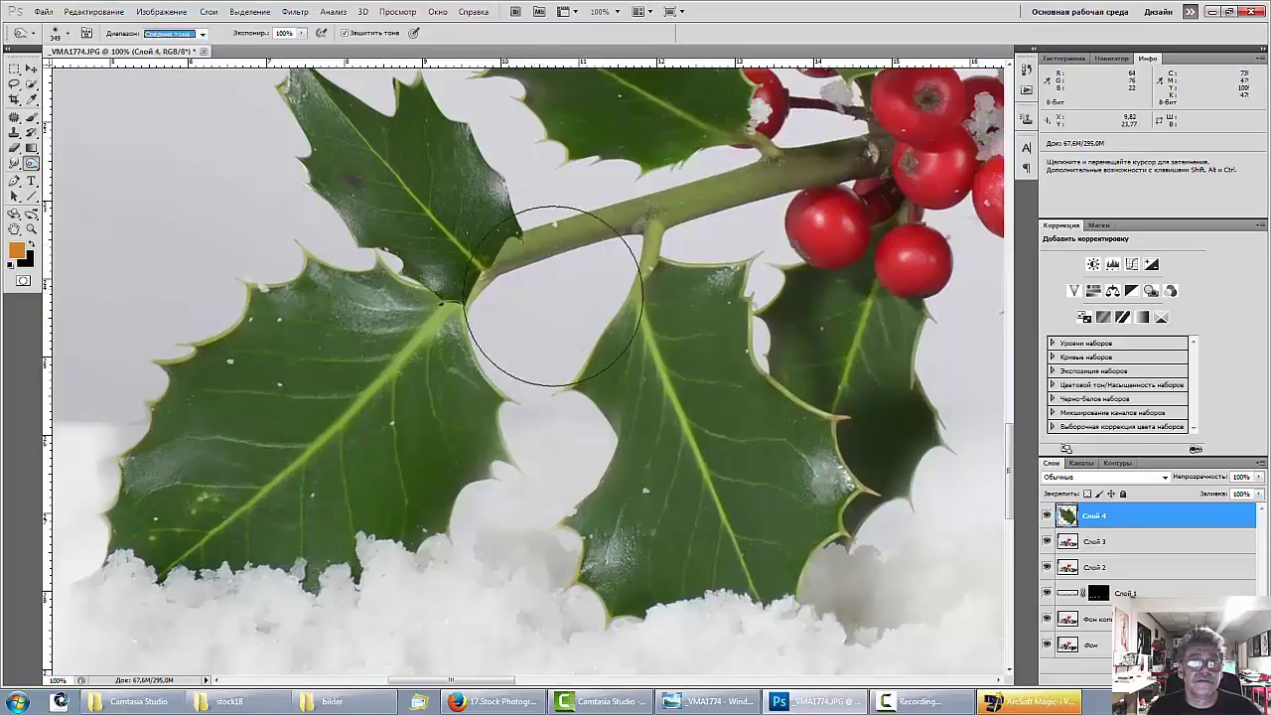
pyautogui.rightClick(584, 283)
pyautogui.moveTo(696, 305); pyautogui.dragTo(656, 306)
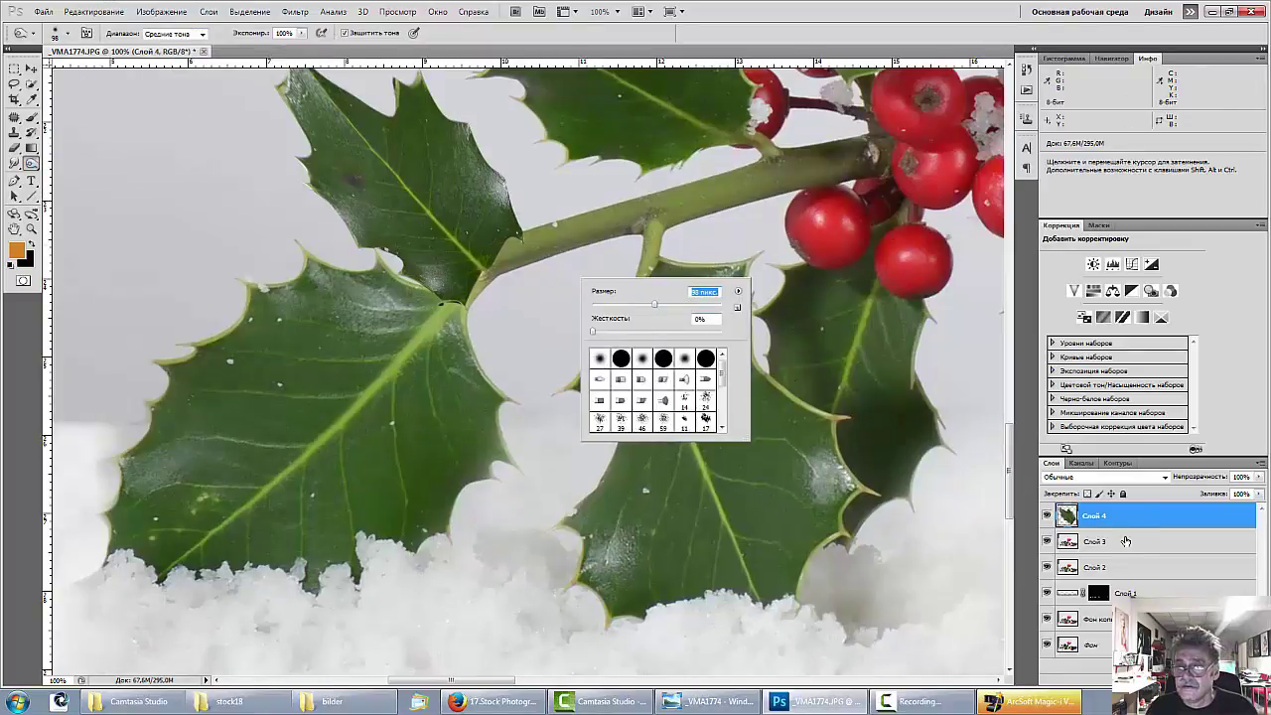
pyautogui.click(1126, 539)
pyautogui.moveTo(513, 244); pyautogui.dragTo(464, 244)
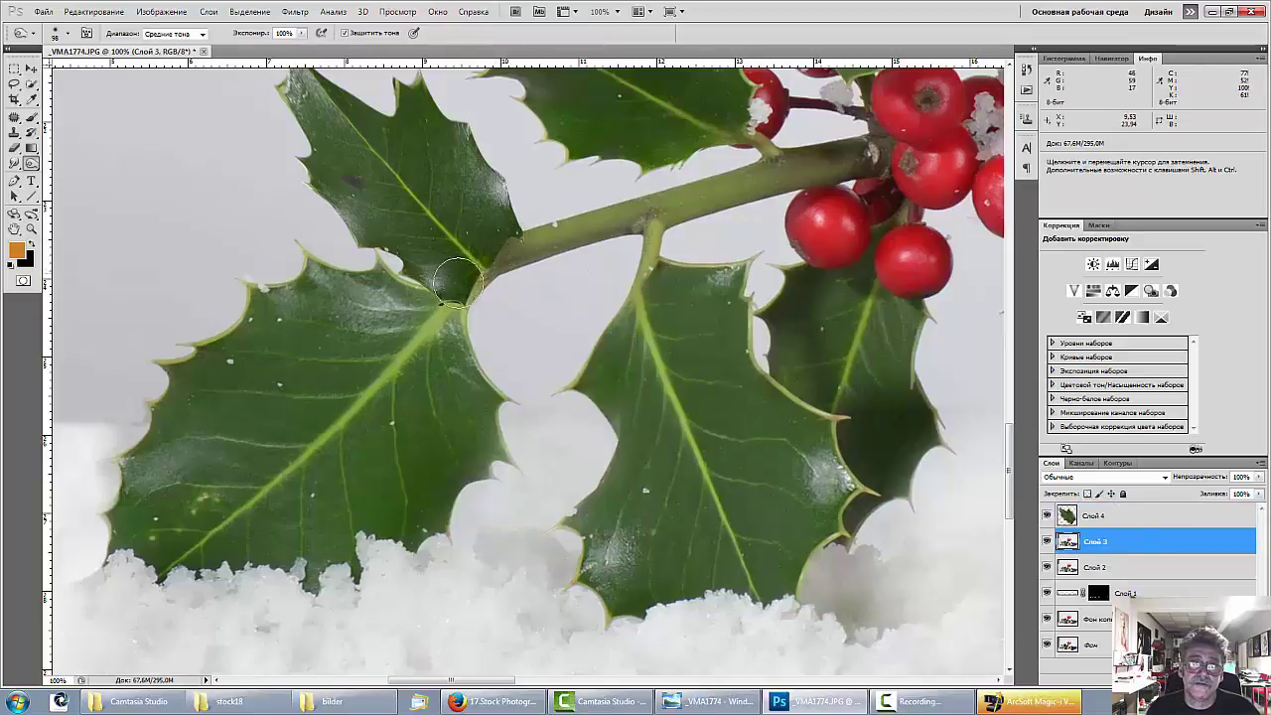
# Smudge the joint between the added leaf and the stem at 83% strength, reducing the brush to 4 px.
pyautogui.moveTo(14, 163); pyautogui.dragTo(52, 195)
pyautogui.click(43, 190)
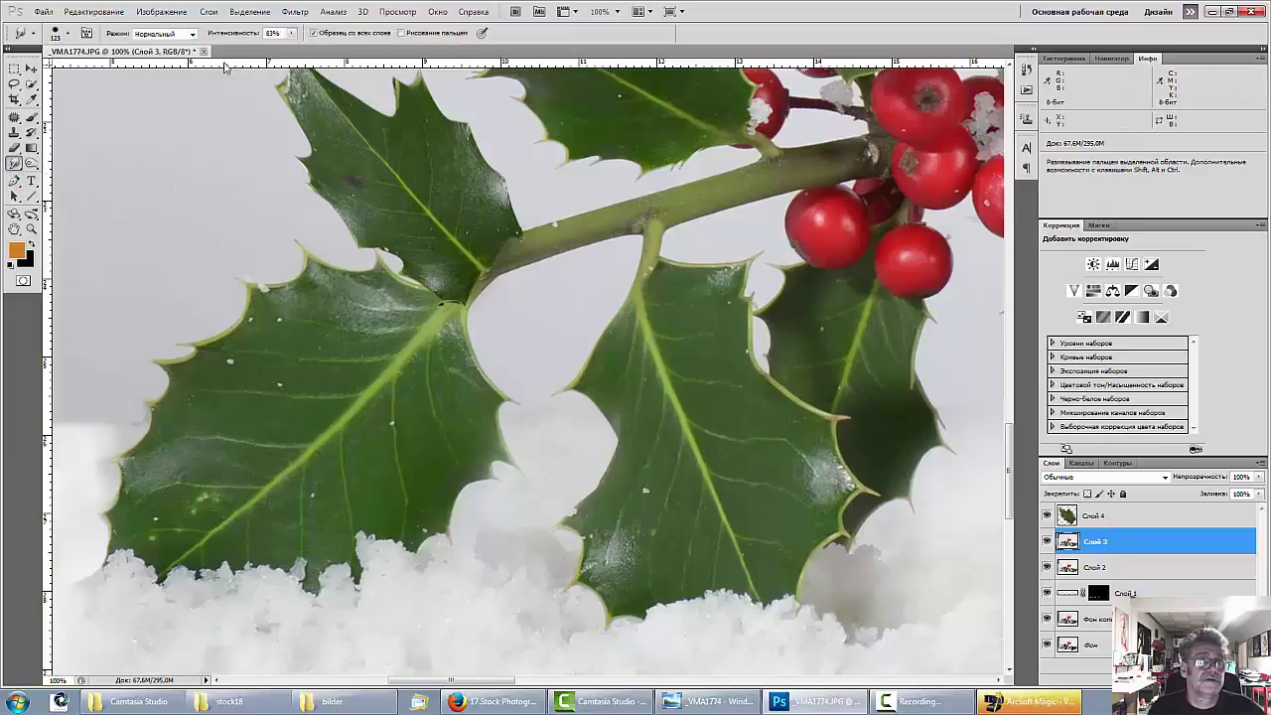
pyautogui.rightClick(522, 298)
pyautogui.moveTo(607, 328); pyautogui.dragTo(583, 329)
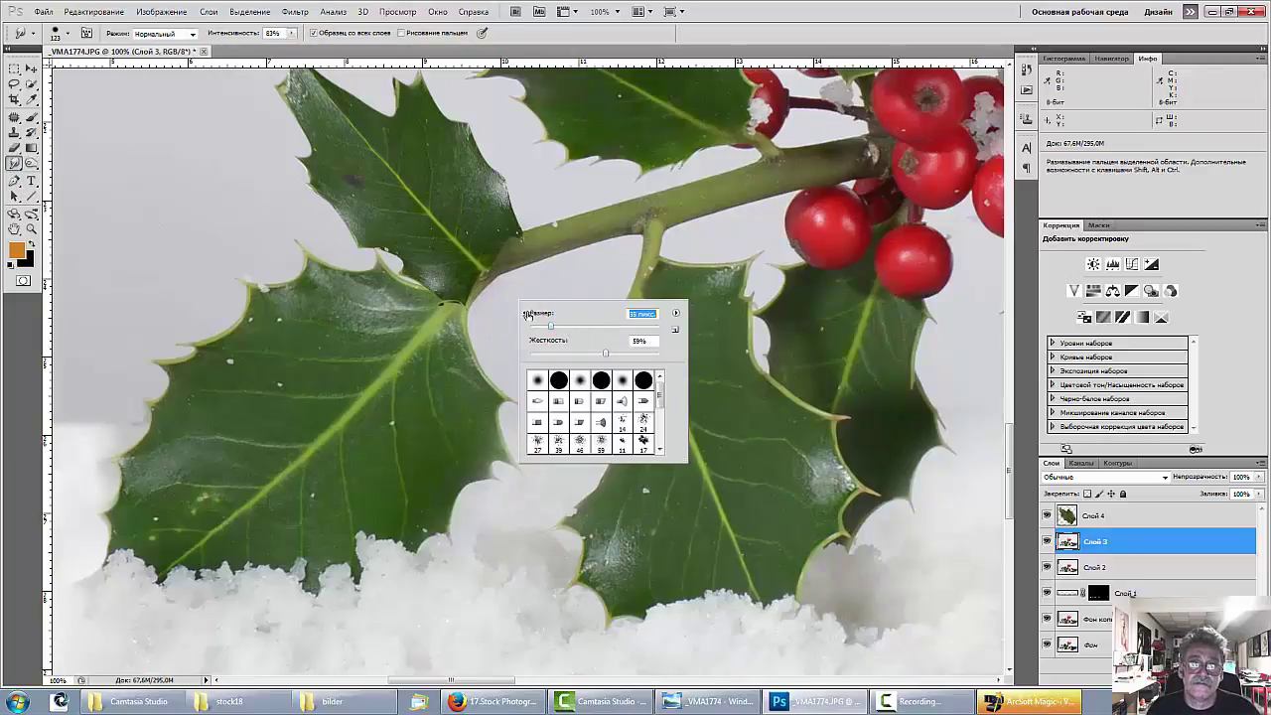
pyautogui.click(485, 274)
pyautogui.rightClick(585, 291)
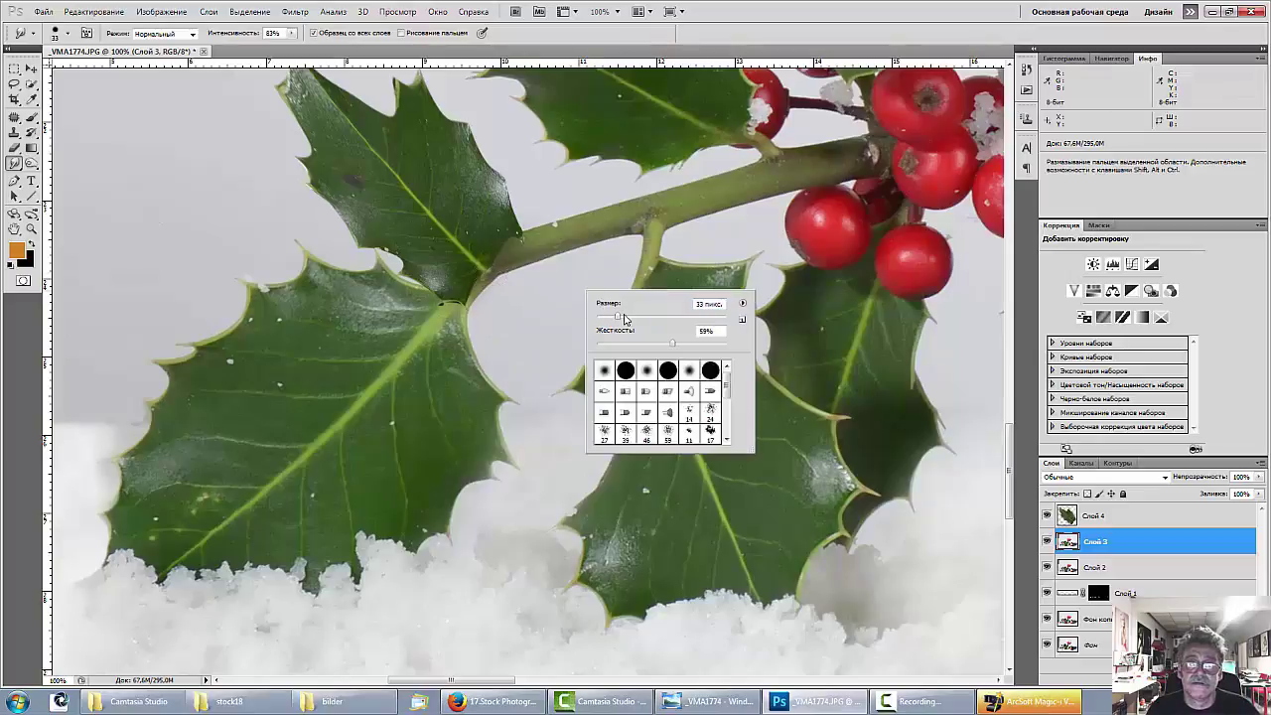
pyautogui.moveTo(624, 317); pyautogui.dragTo(532, 298)
pyautogui.click(481, 270)
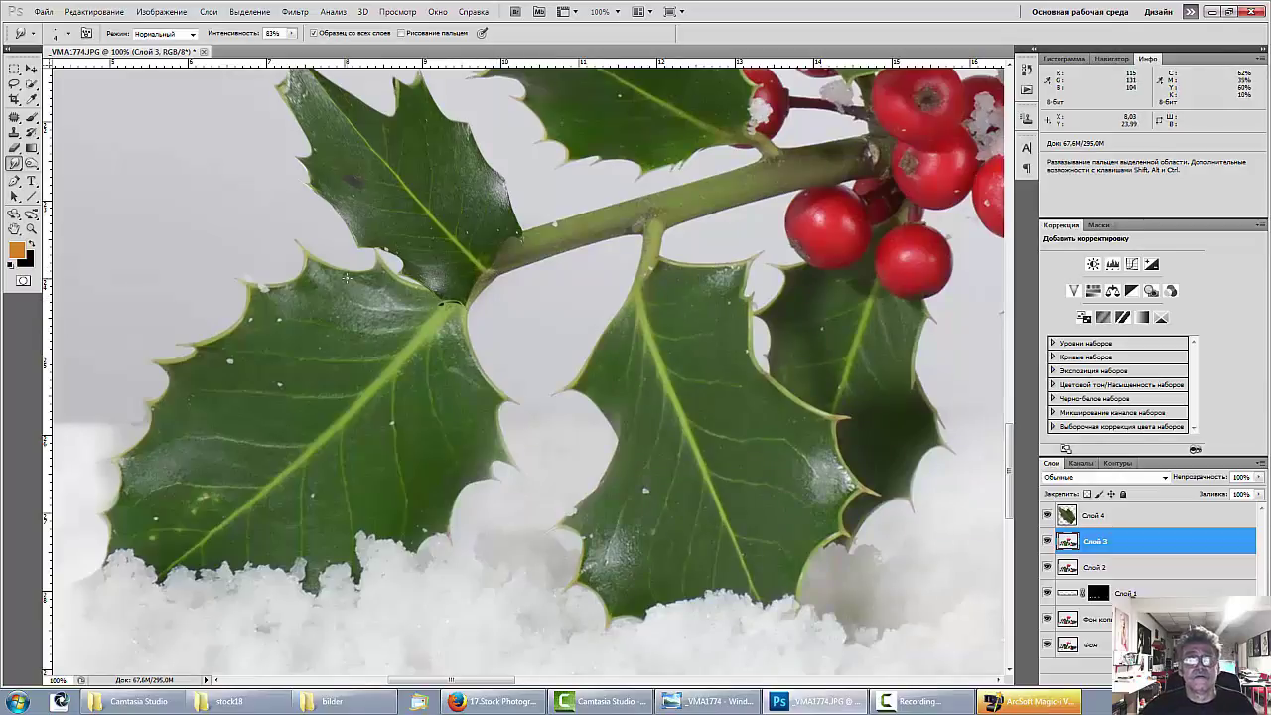
# Examine the whole composition for remaining flaws in the background.
pyautogui.press('ctrl')
pyautogui.hotkey('ctrl', '-')
pyautogui.hotkey('ctrl', '-')
pyautogui.hotkey('ctrl', '-')
pyautogui.hotkey('ctrl', '-')
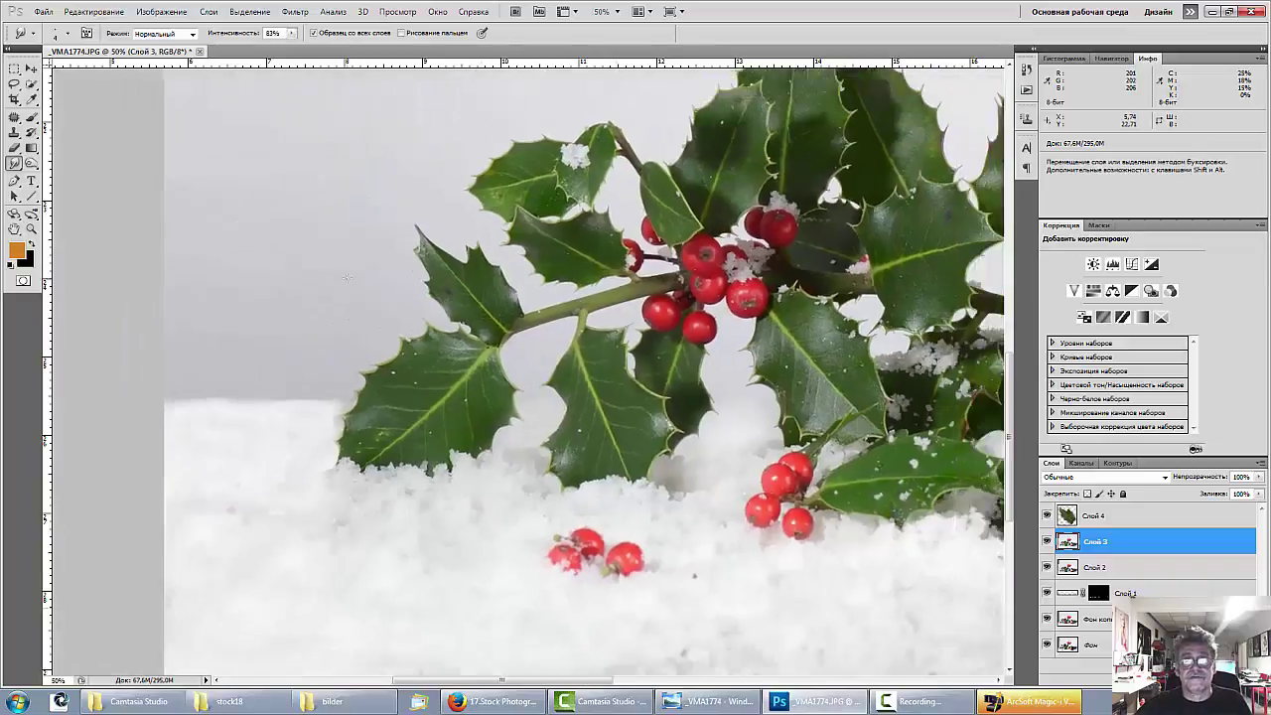
pyautogui.hotkey('ctrl', '-')
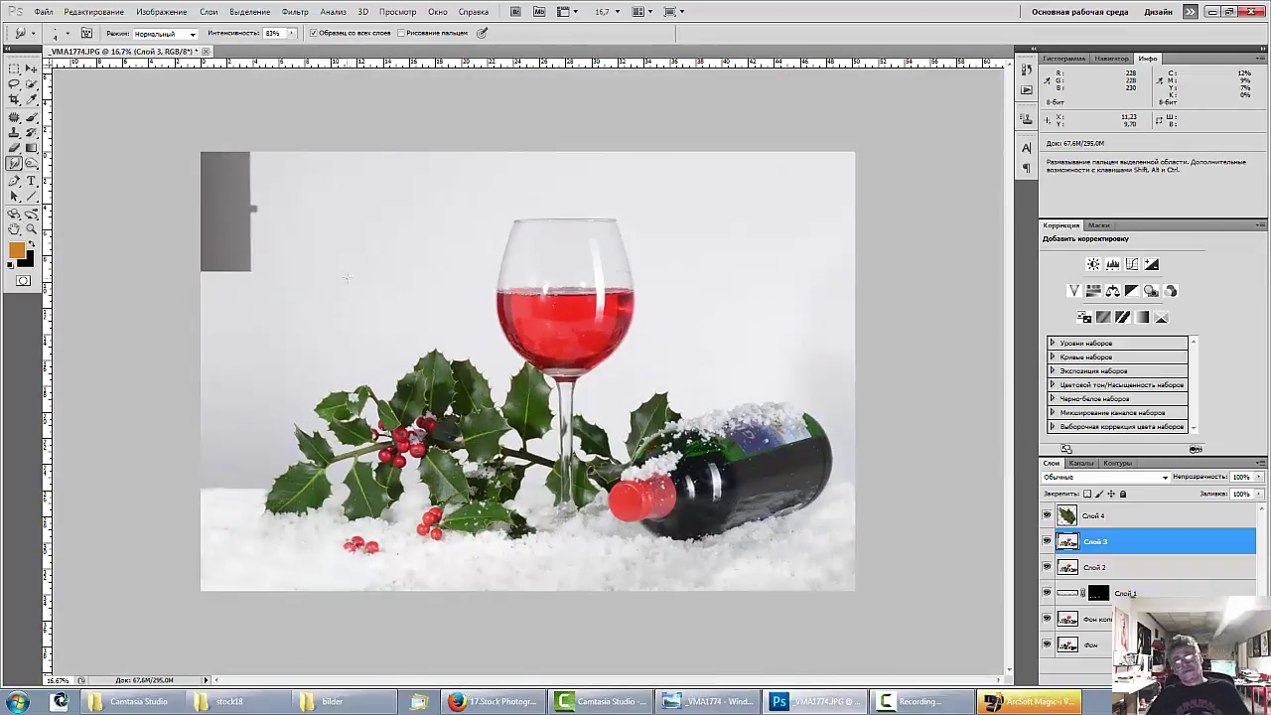
pyautogui.press('ctrl')
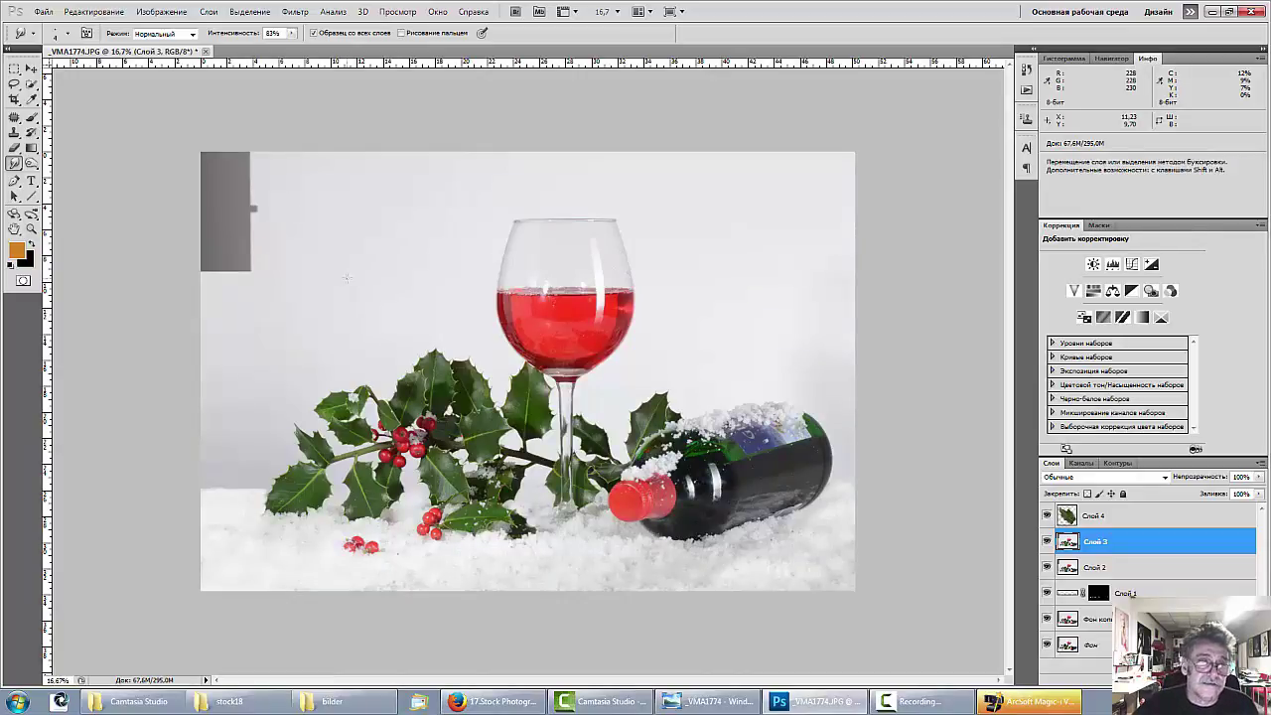
pyautogui.hotkey('ctrl', '-')
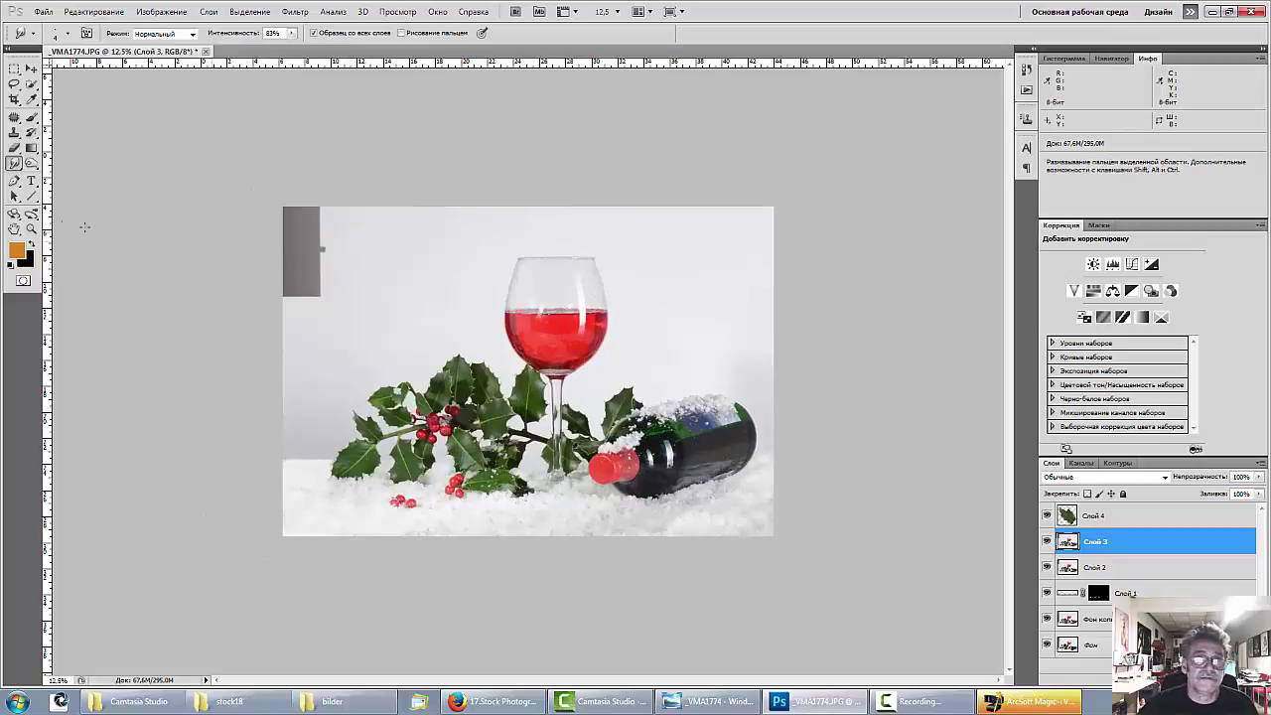
# Select a clean strip of background beside the dark grey block and stretch it over the block to the photo's edge, then deselect.
pyautogui.click(15, 69)
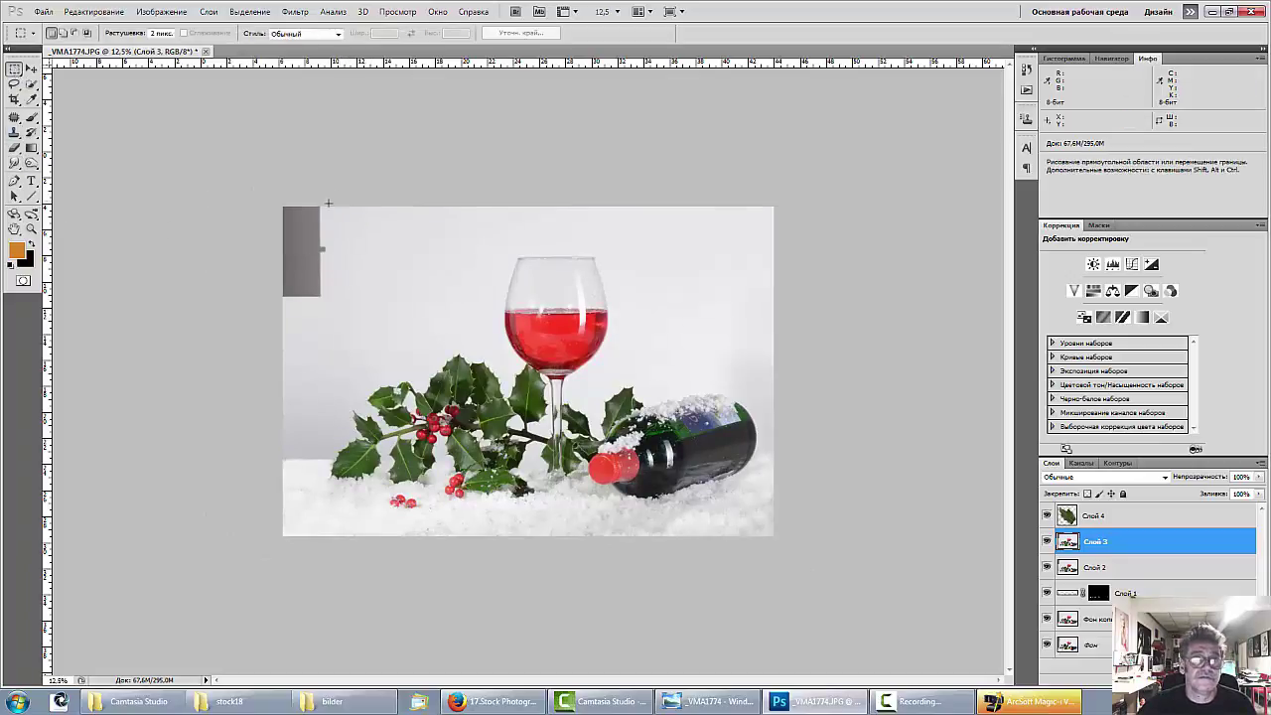
pyautogui.moveTo(328, 208); pyautogui.dragTo(374, 360)
pyautogui.hotkey('ctrl', 't')
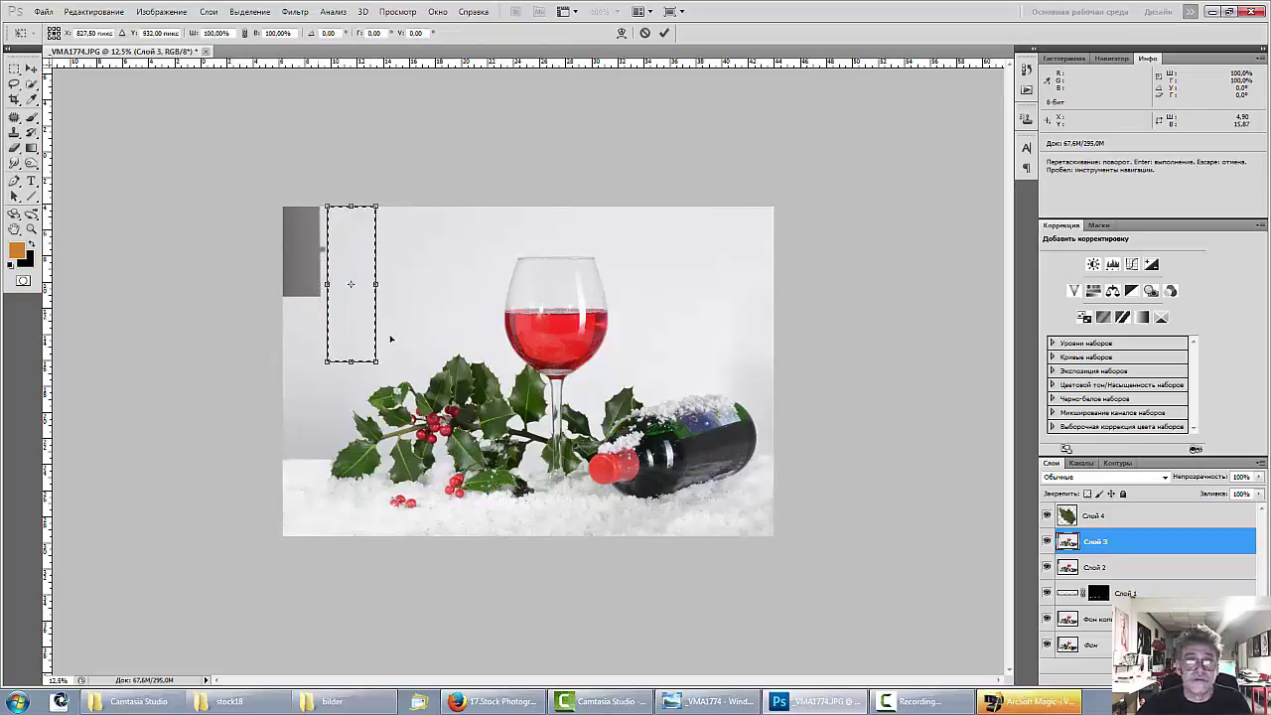
pyautogui.moveTo(325, 284); pyautogui.dragTo(291, 285)
pyautogui.press('Return')
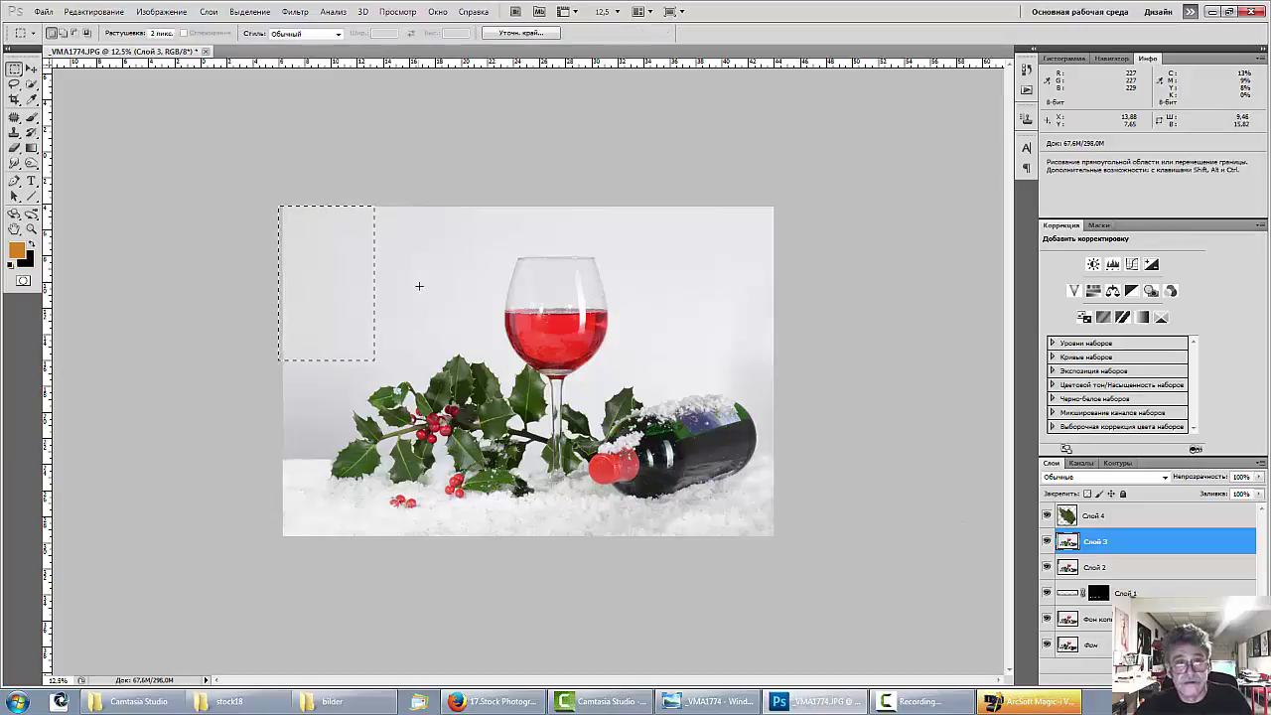
pyautogui.hotkey('ctrl', 'd')
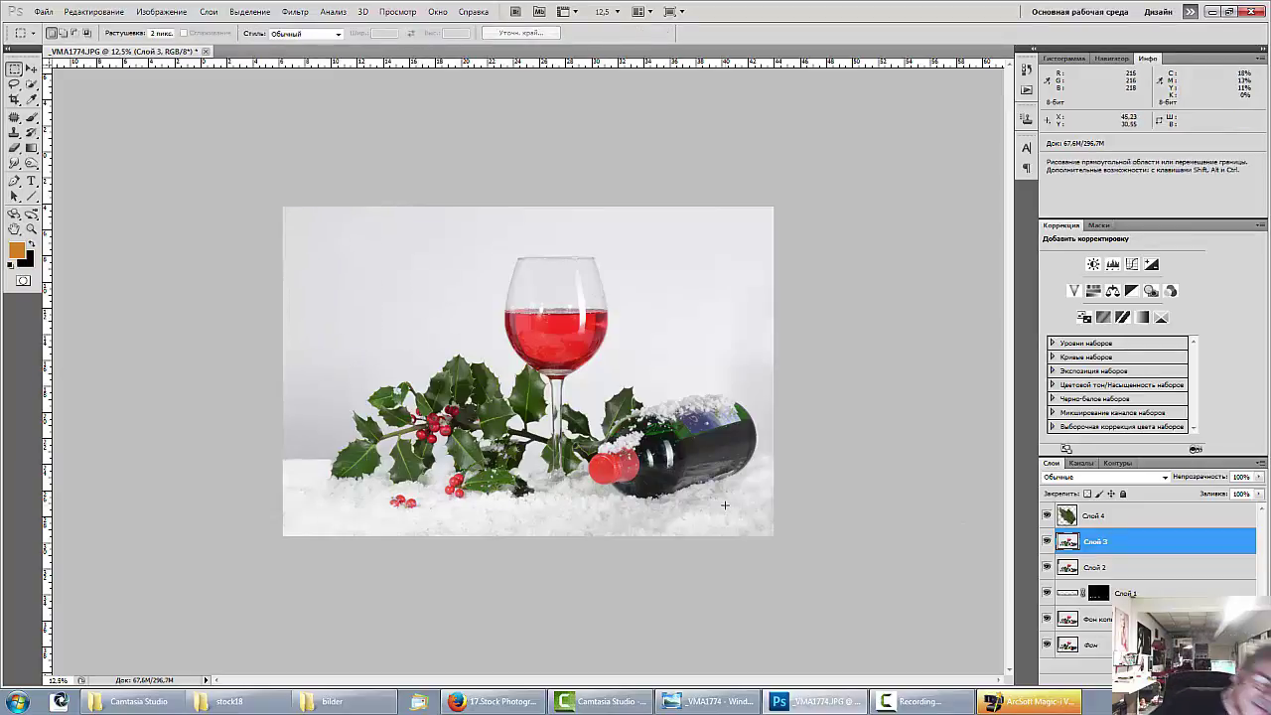
# Patch an uneven area of the background above the left end of the holly with clean background from higher up.
pyautogui.hotkey('ctrl', '+')
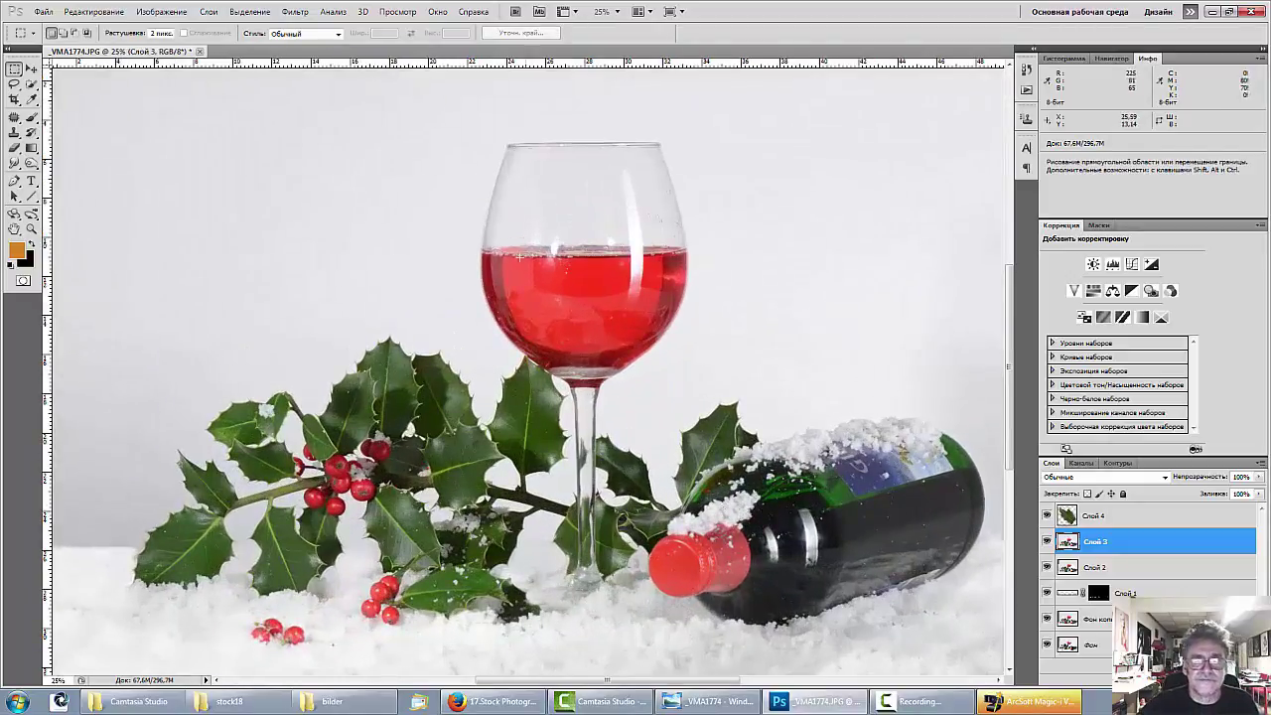
pyautogui.moveTo(328, 336); pyautogui.dragTo(545, 313)
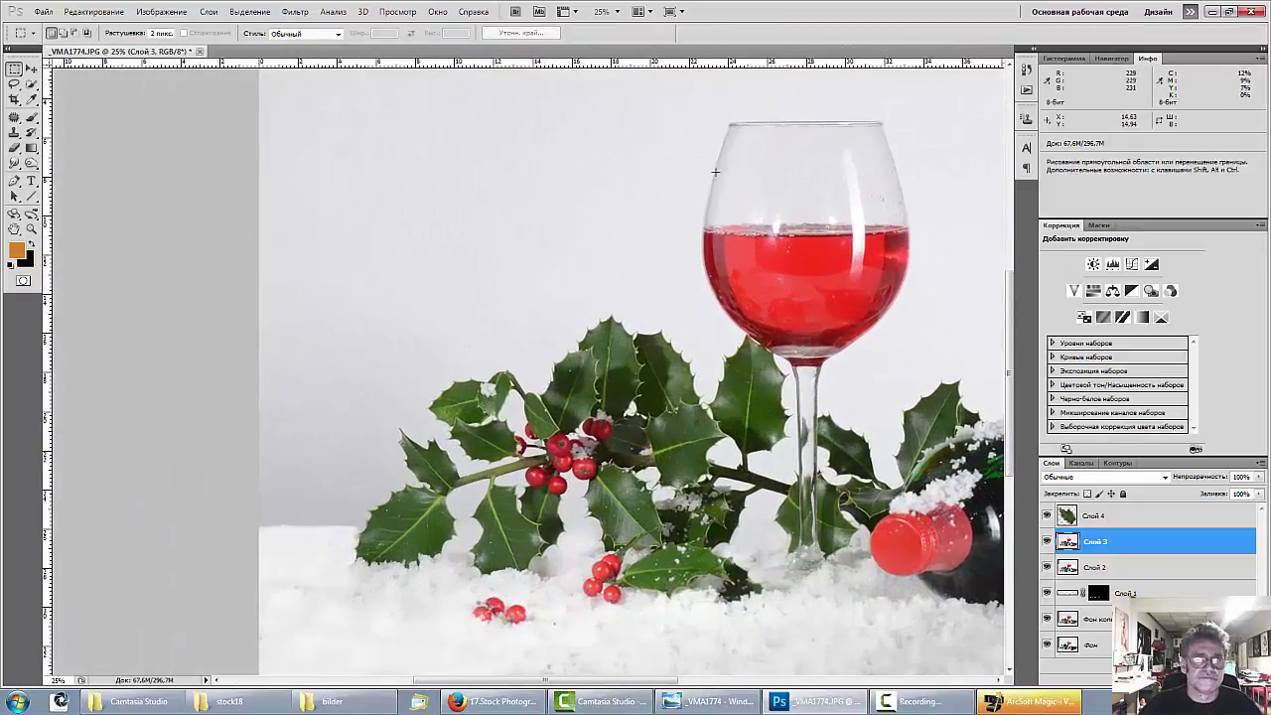
pyautogui.click(15, 181)
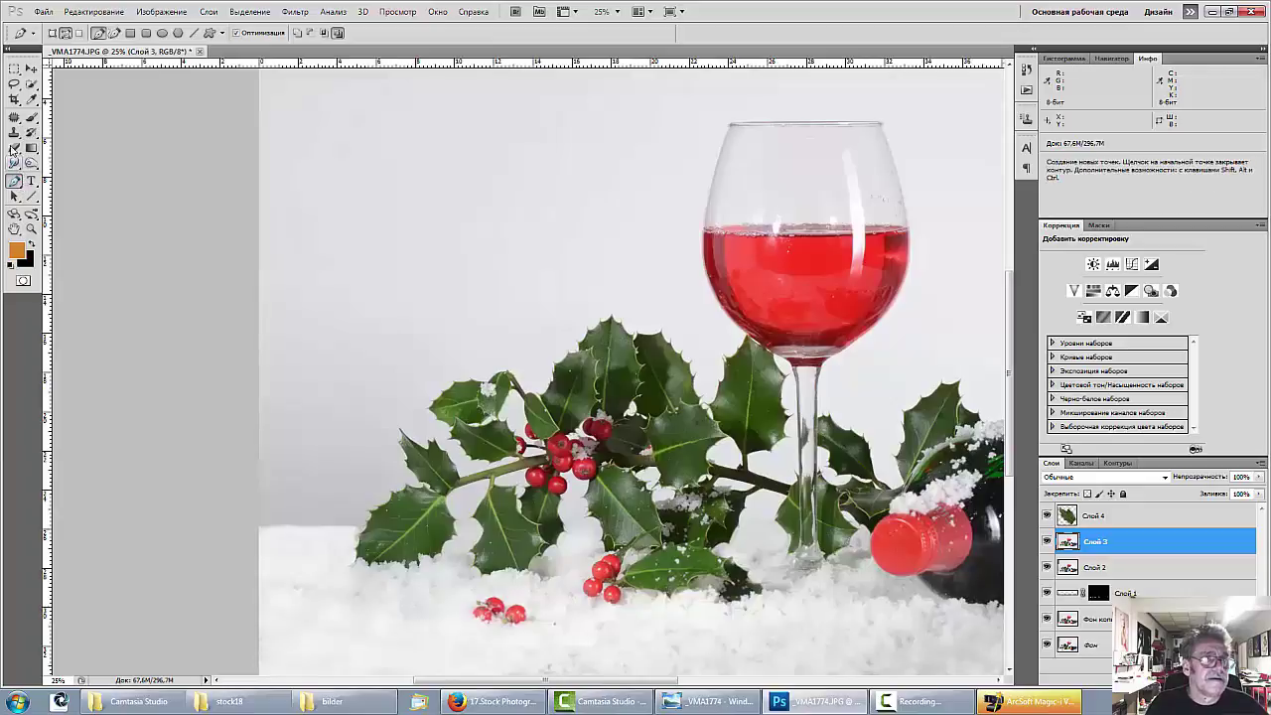
pyautogui.rightClick(15, 118)
pyautogui.click(60, 145)
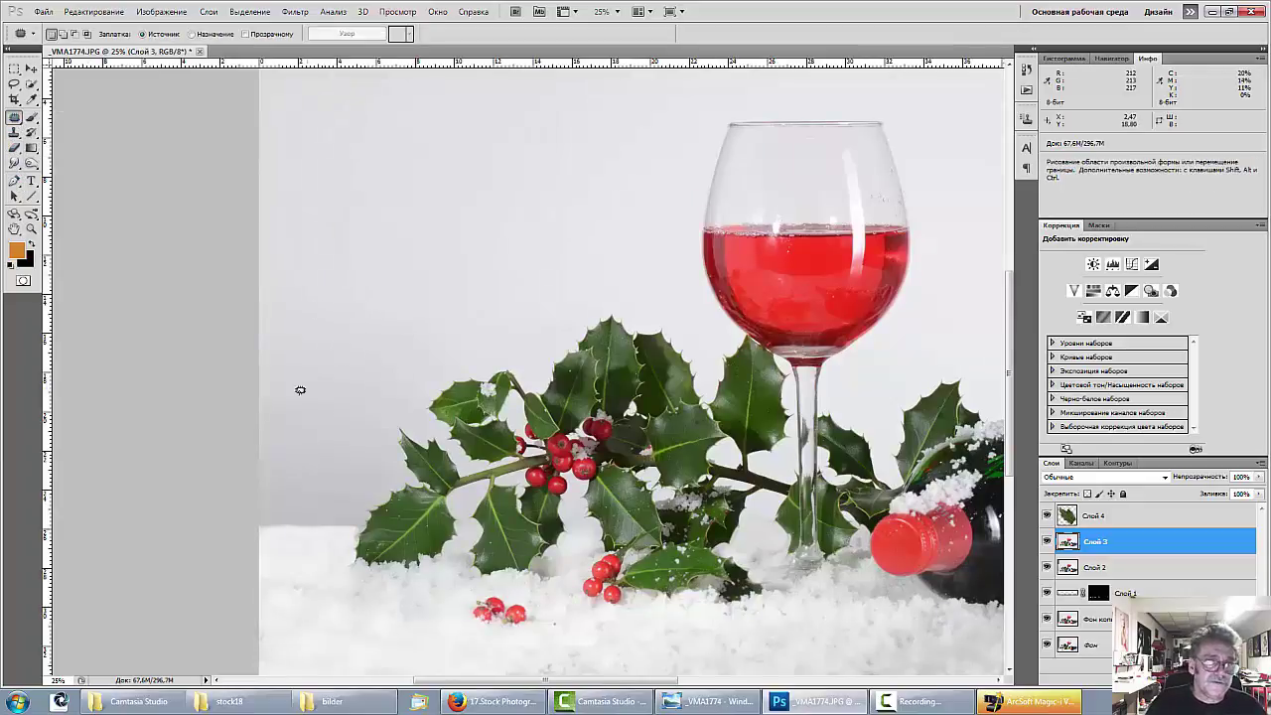
pyautogui.moveTo(277, 330)
pyautogui.mouseDown()
pyautogui.moveTo(341, 292)
pyautogui.moveTo(273, 334)
pyautogui.moveTo(386, 101)
pyautogui.mouseUp()
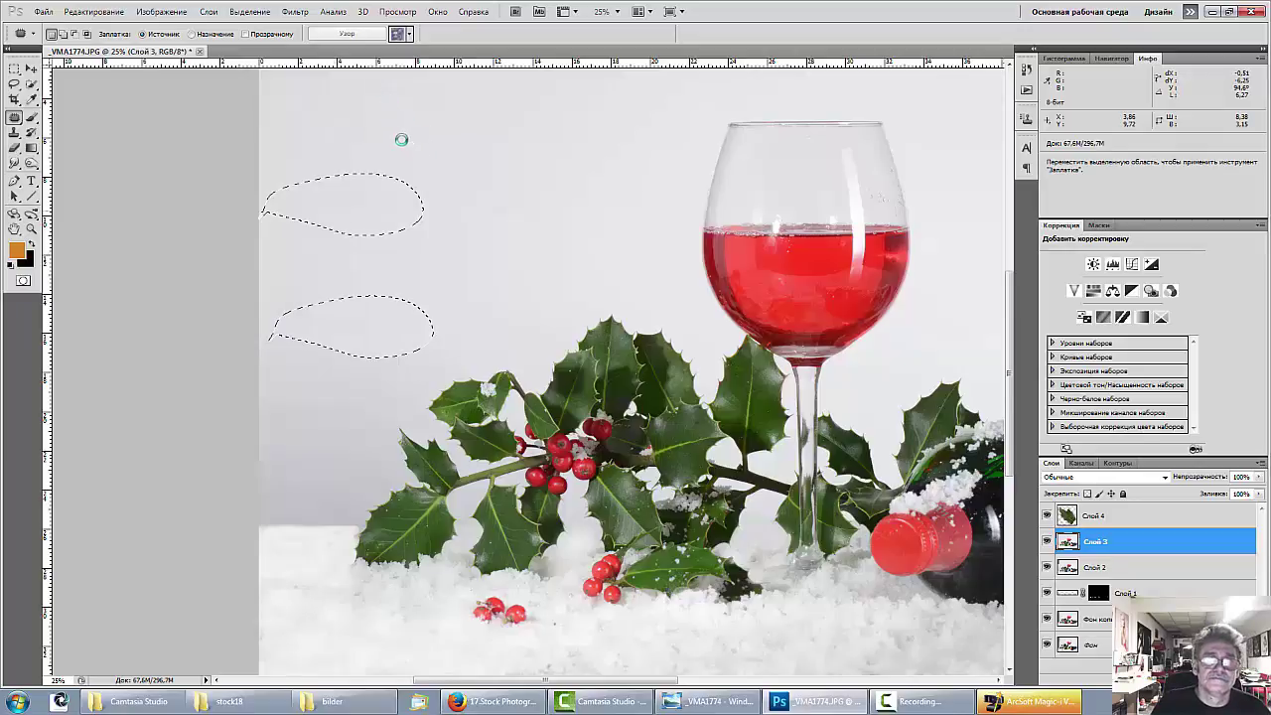
pyautogui.hotkey('ctrl', '-')
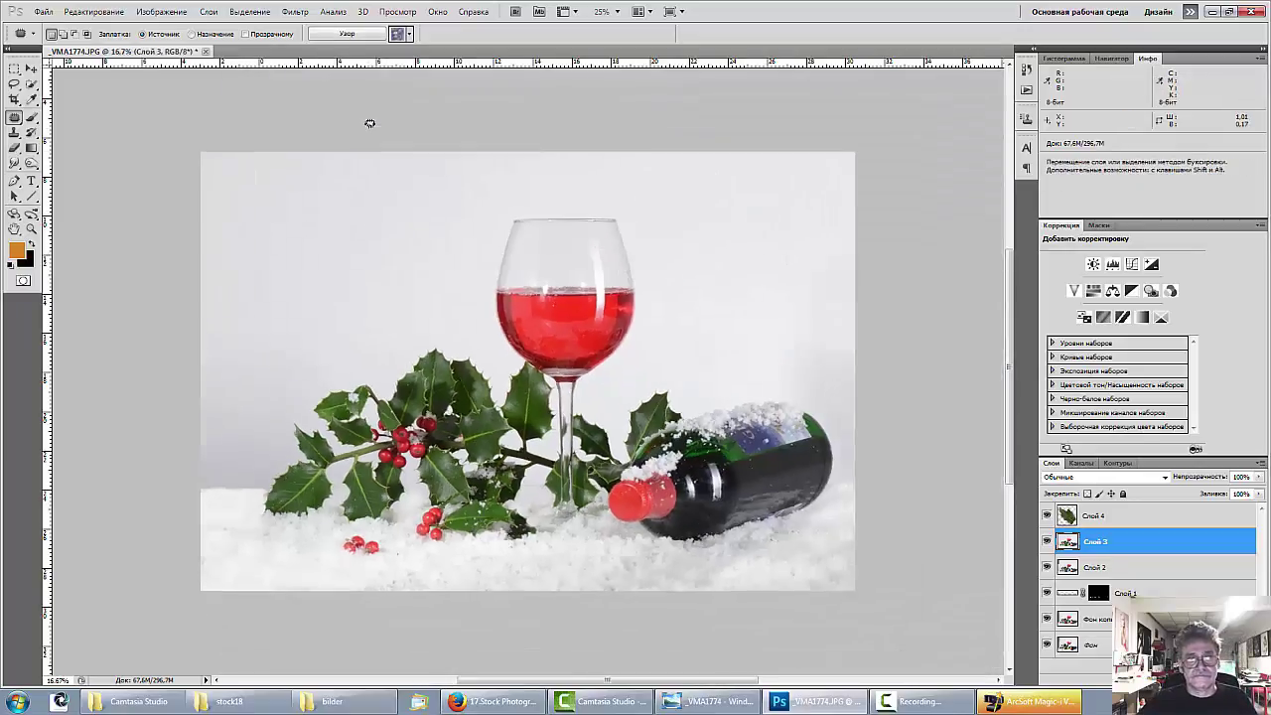
pyautogui.hotkey('ctrl', '-')
pyautogui.hotkey('ctrl', '+')
pyautogui.hotkey('ctrl', '+')
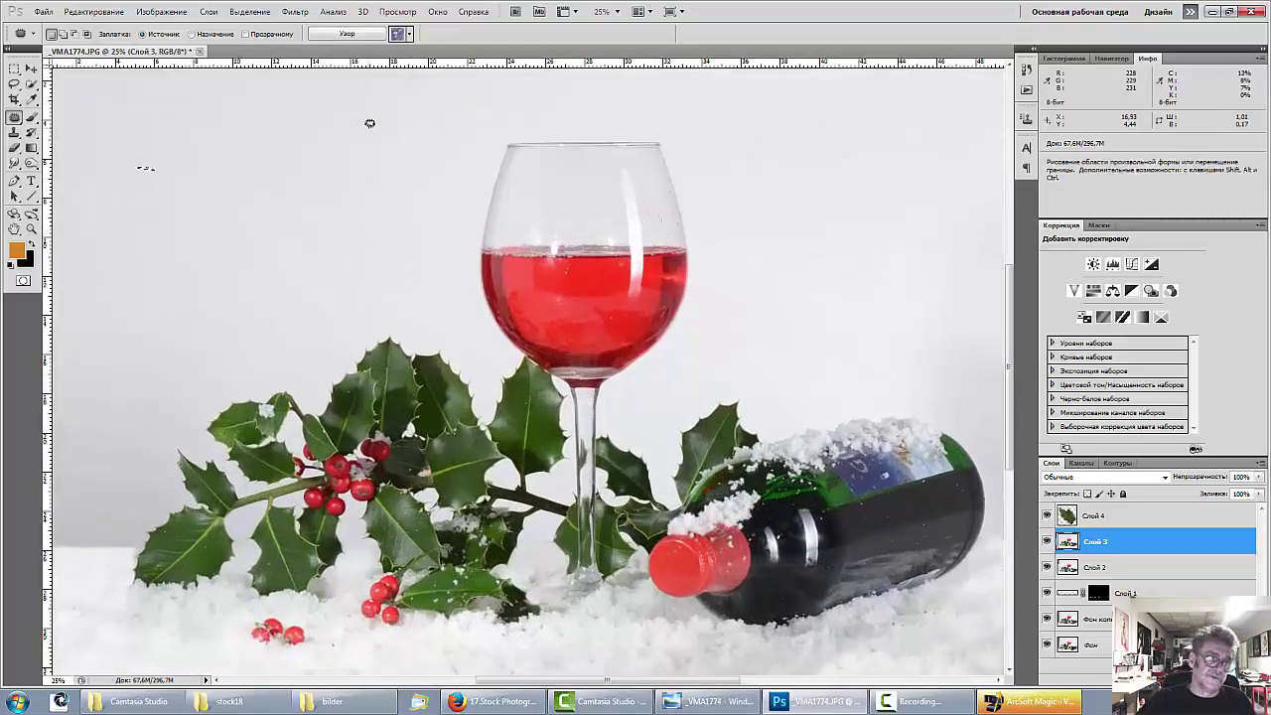
# Patch the hard edge between background and snow beside the leftmost leaf, using snow from just below it.
pyautogui.moveTo(325, 469); pyautogui.dragTo(606, 362)
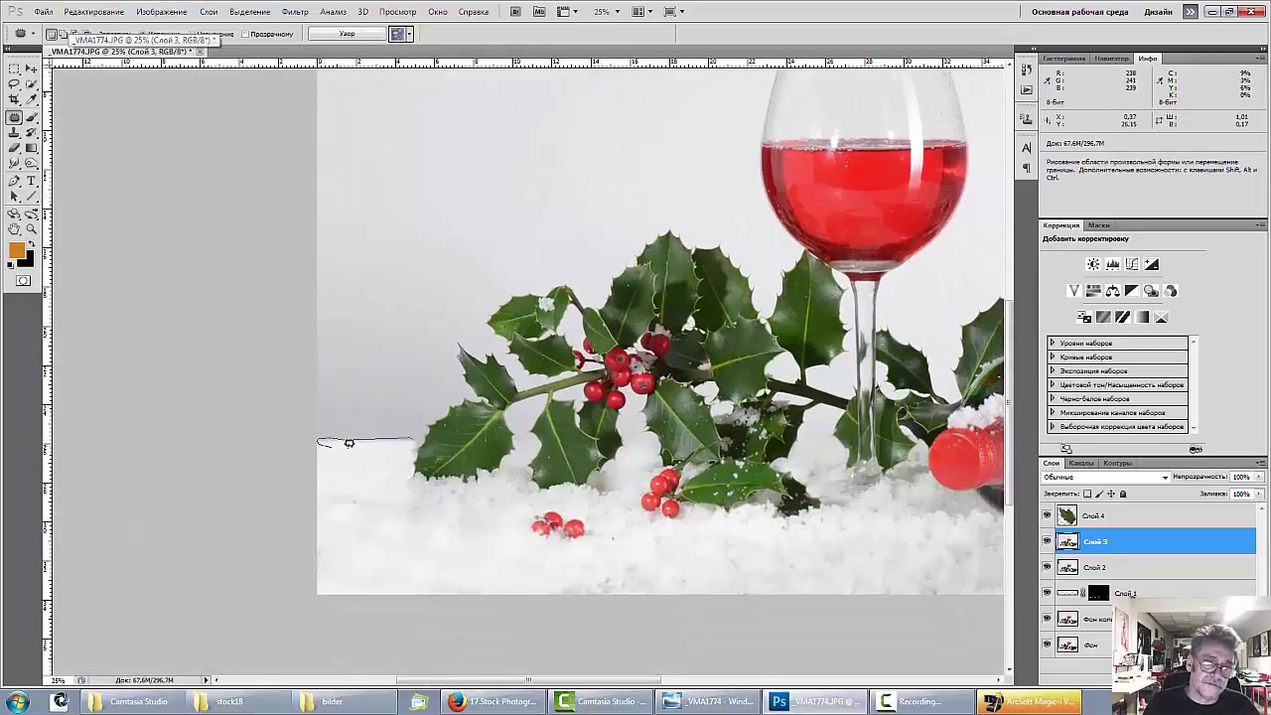
pyautogui.moveTo(385, 440); pyautogui.dragTo(381, 445)
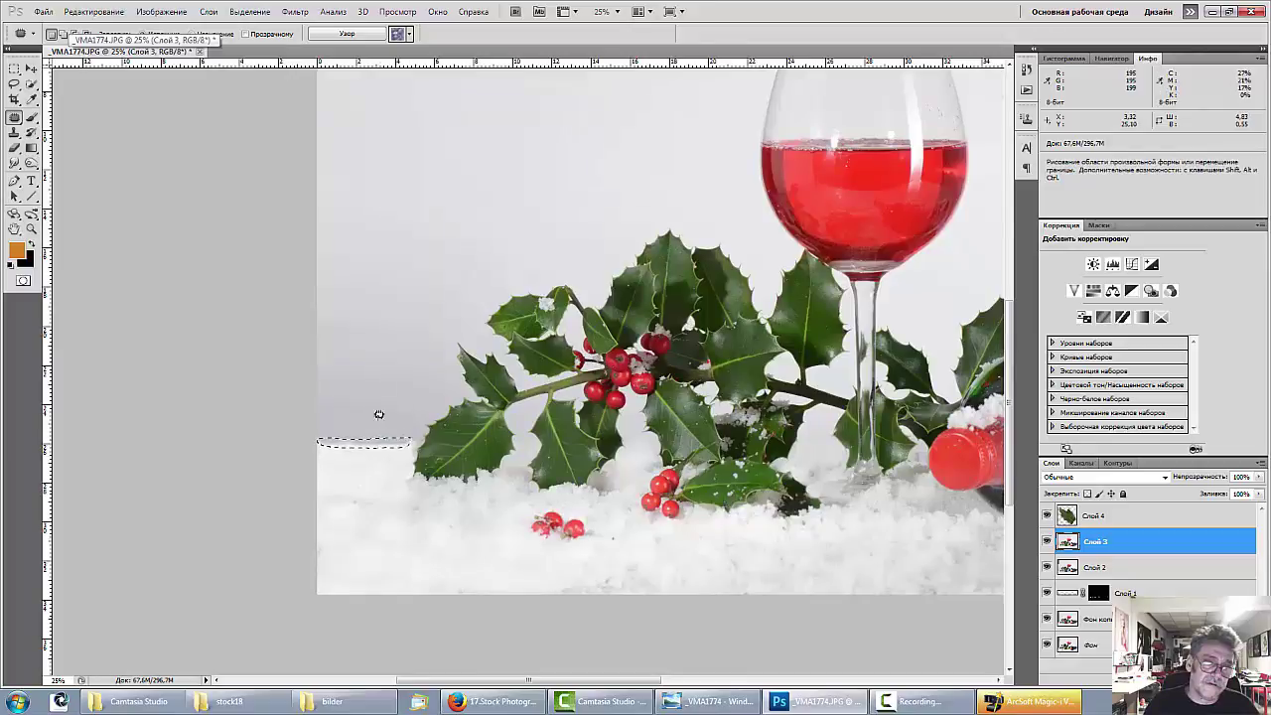
pyautogui.click(369, 414)
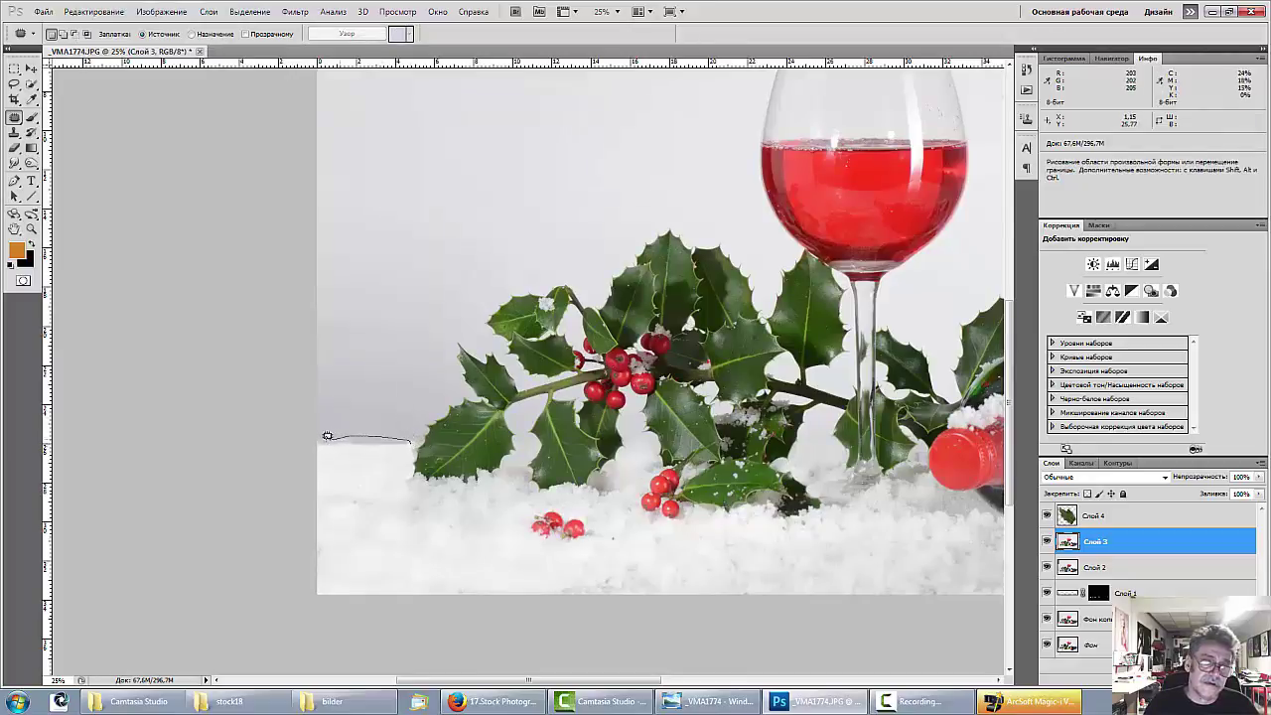
pyautogui.moveTo(357, 448)
pyautogui.mouseDown()
pyautogui.moveTo(411, 440)
pyautogui.moveTo(417, 499)
pyautogui.mouseUp()
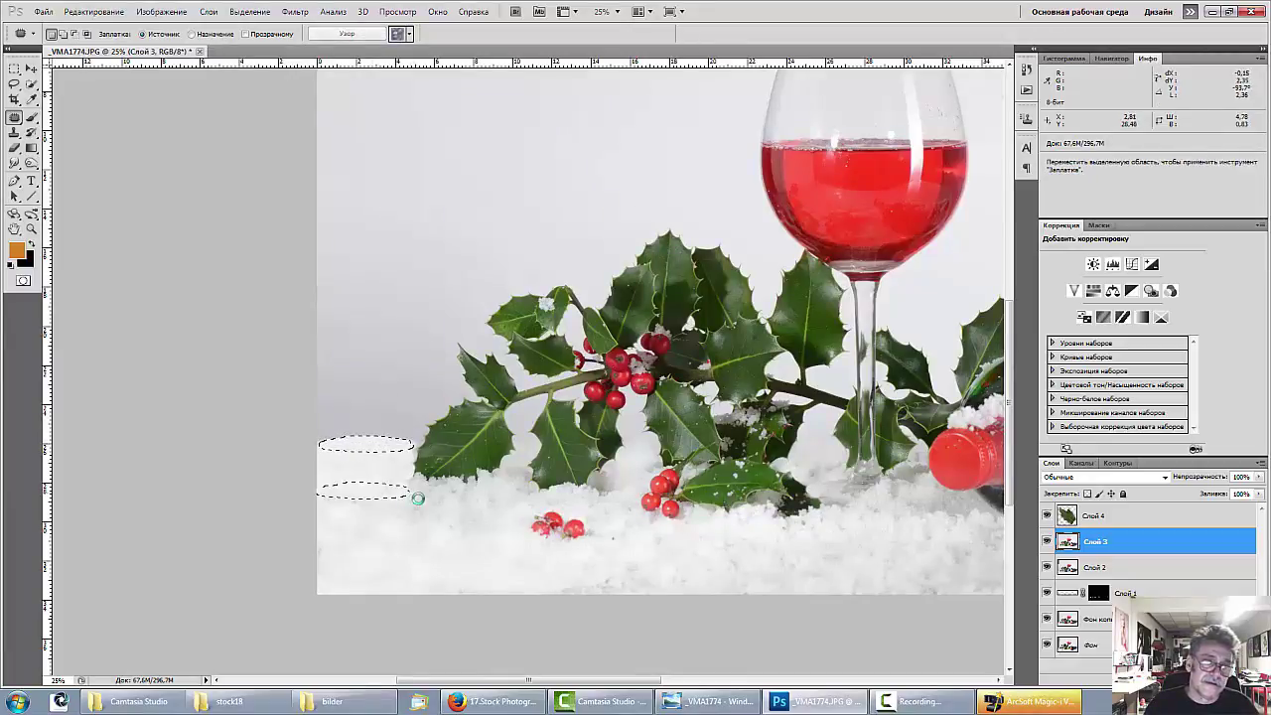
pyautogui.click(502, 498)
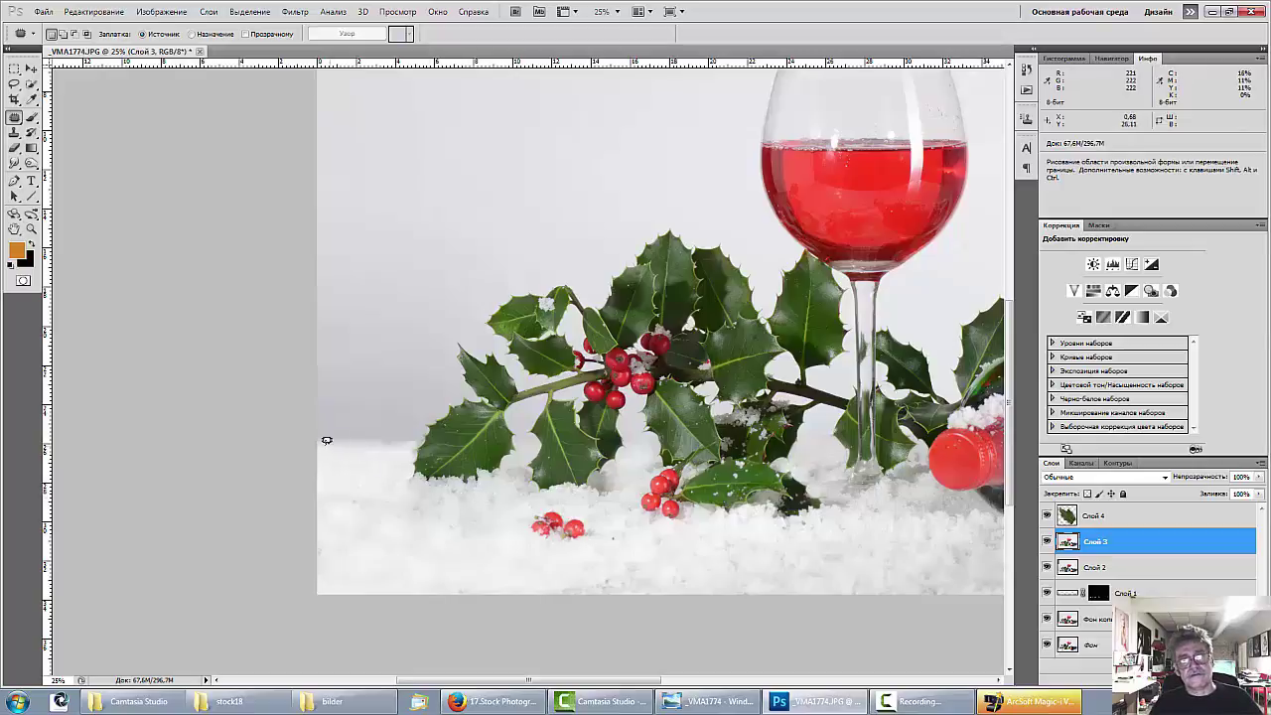
pyautogui.moveTo(324, 453); pyautogui.dragTo(405, 481)
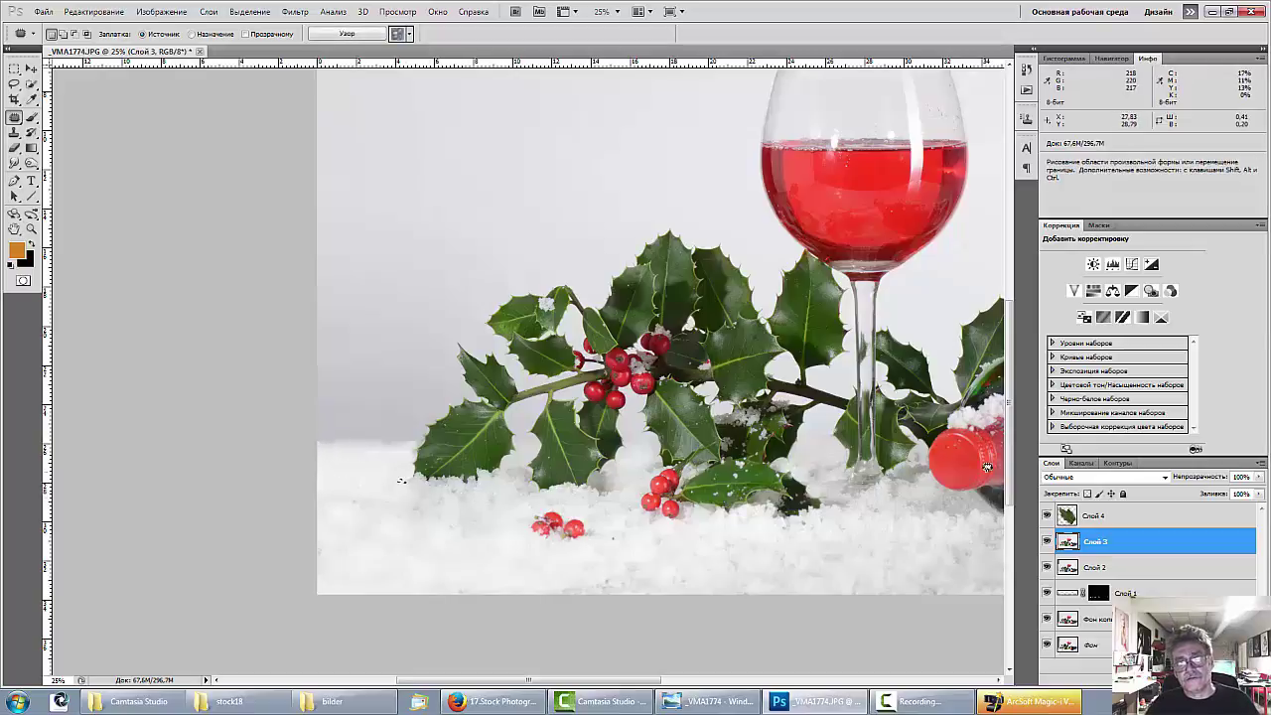
# Merge a copy of all visible layers into a new layer above Слой 4.
pyautogui.hotkey('ctrl', '-')
pyautogui.hotkey('ctrl', '-')
pyautogui.hotkey('ctrl', '-')
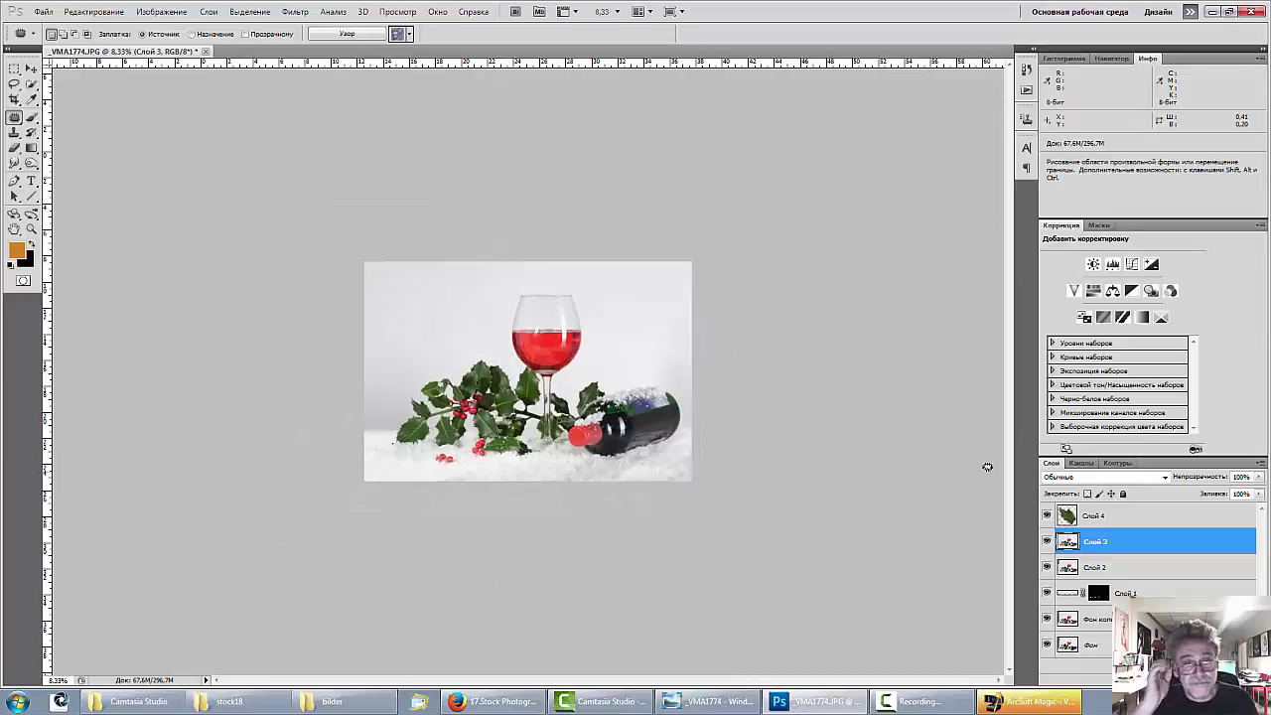
pyautogui.hotkey('ctrl', '+')
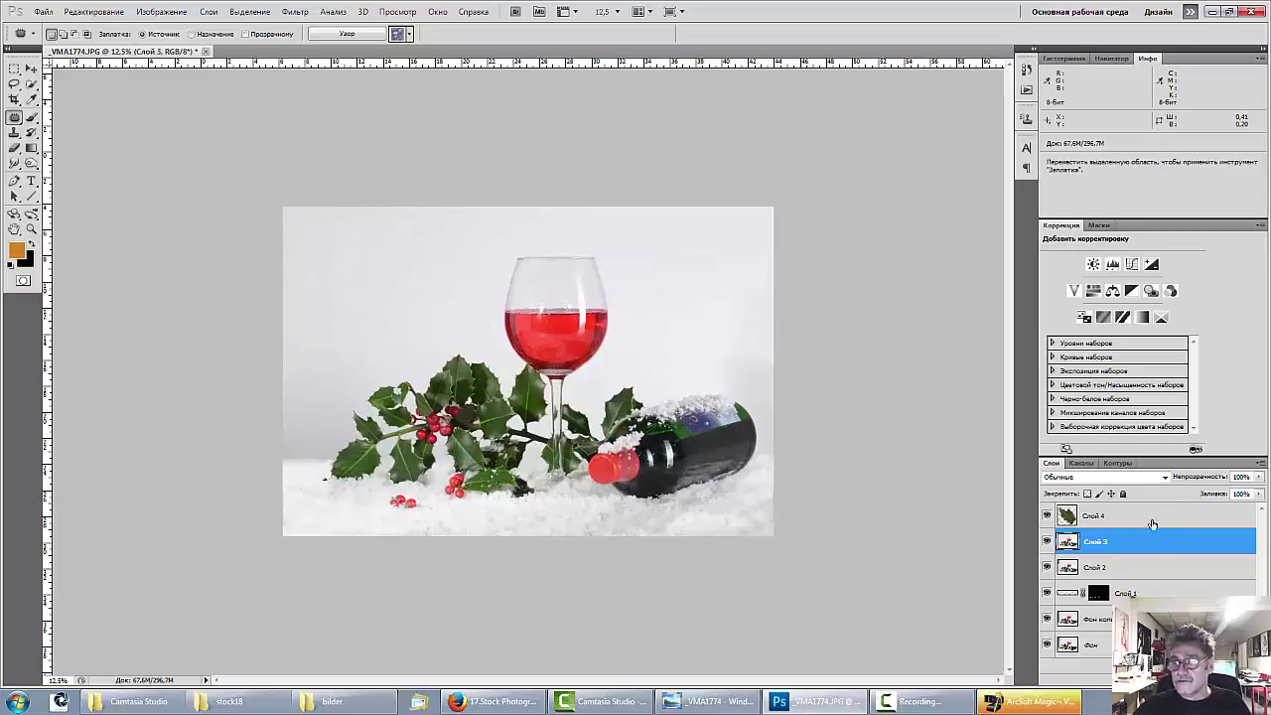
pyautogui.click(1147, 517)
pyautogui.hotkey('ctrl', 'alt', 'shift', 'e')
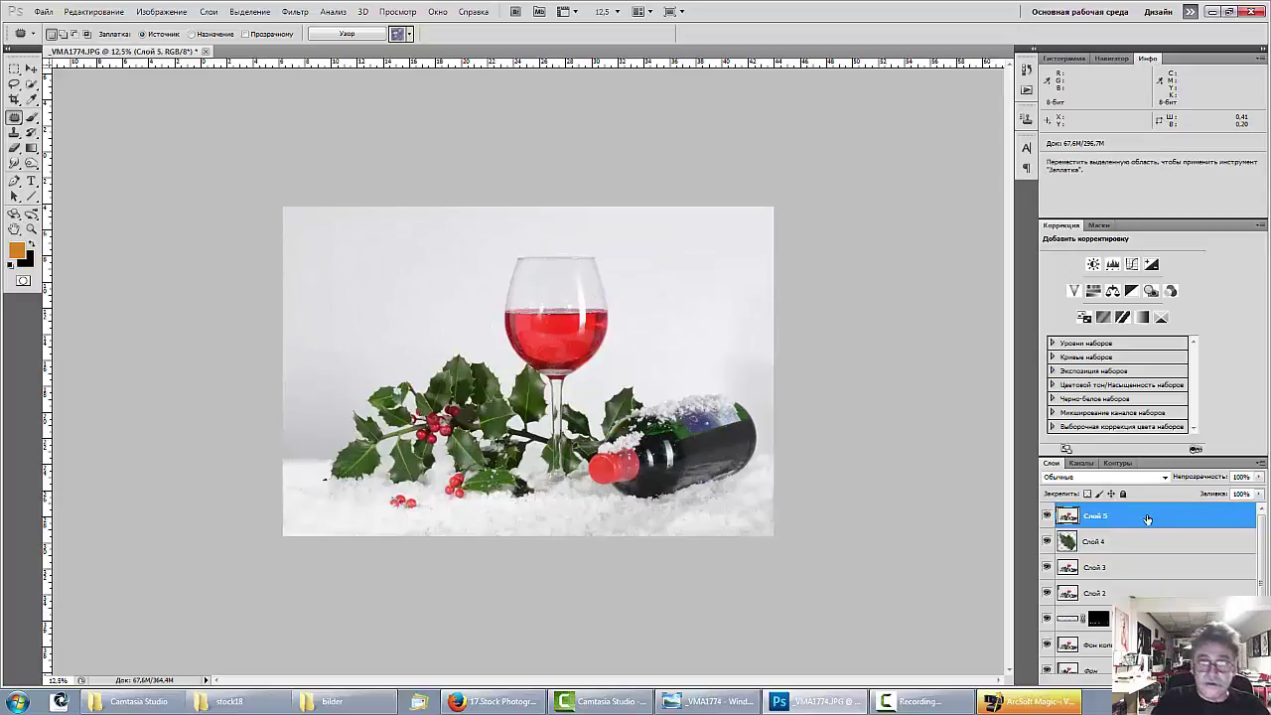
pyautogui.click(1132, 265)
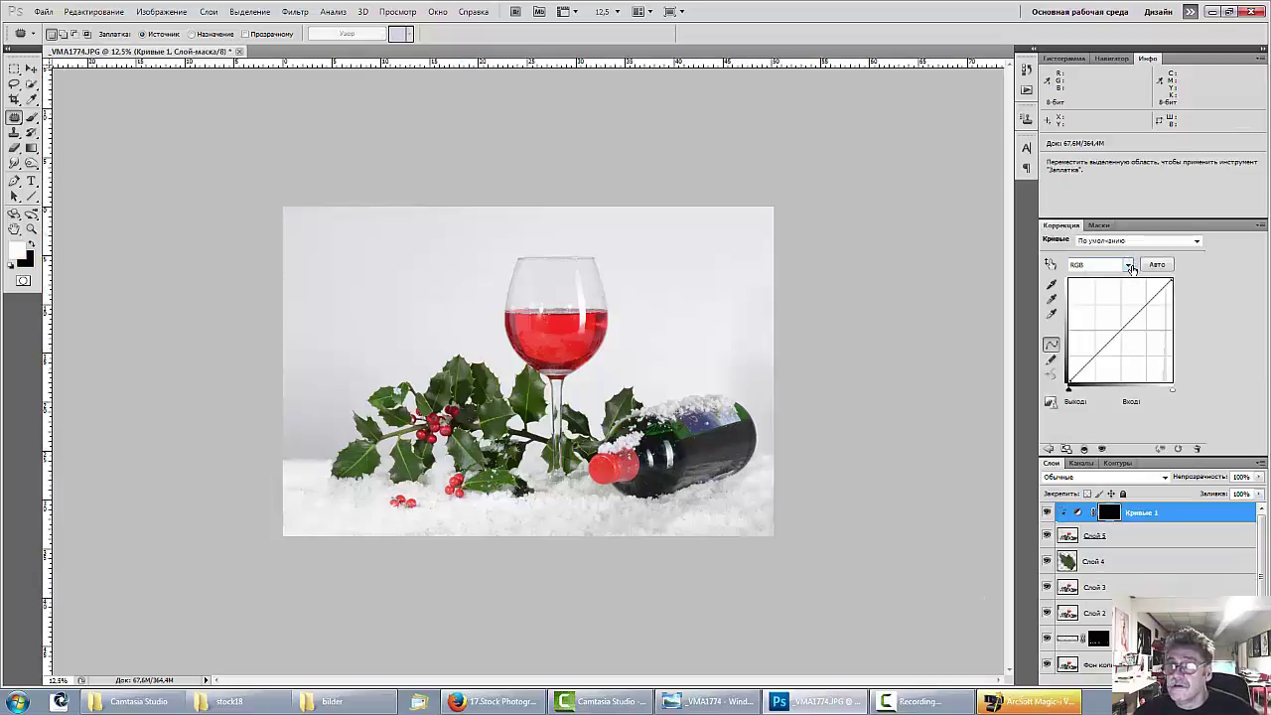
pyautogui.click(1051, 316)
pyautogui.click(692, 246)
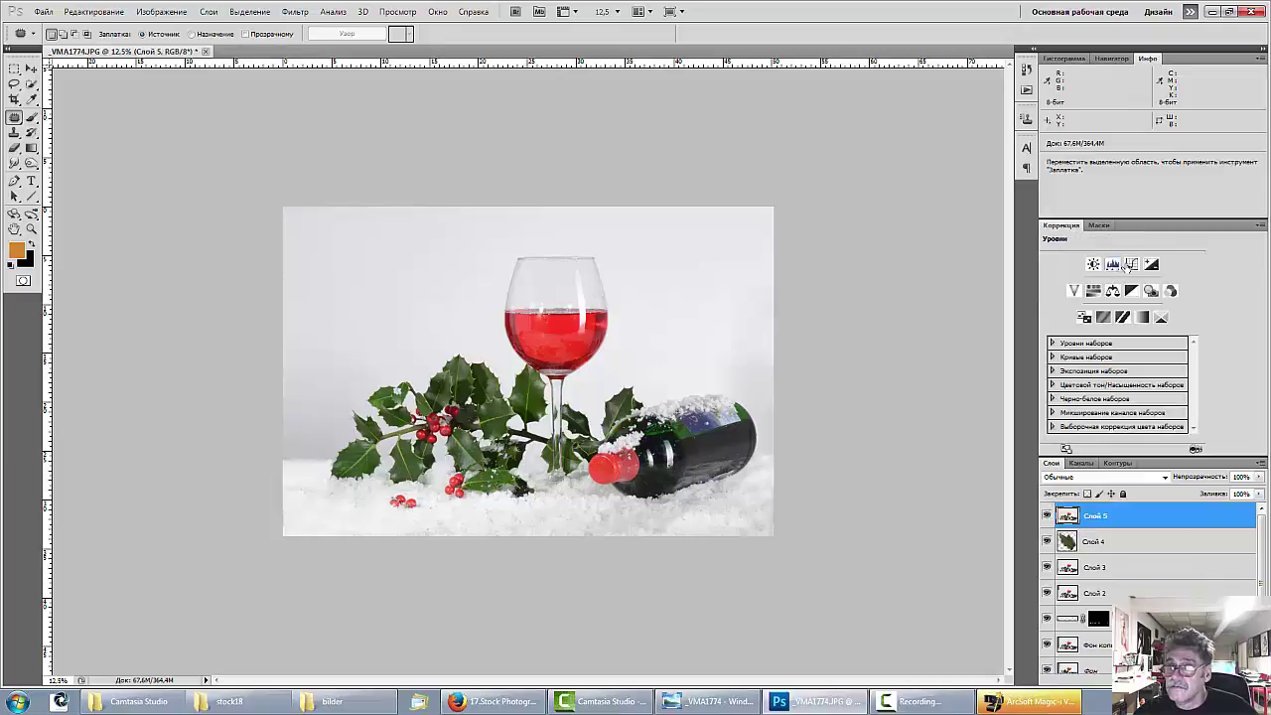
# Add a Curves adjustment above the merged layer and set its white point by sampling spots on the background, ending left of the glass.
pyautogui.click(1132, 264)
pyautogui.click(1052, 315)
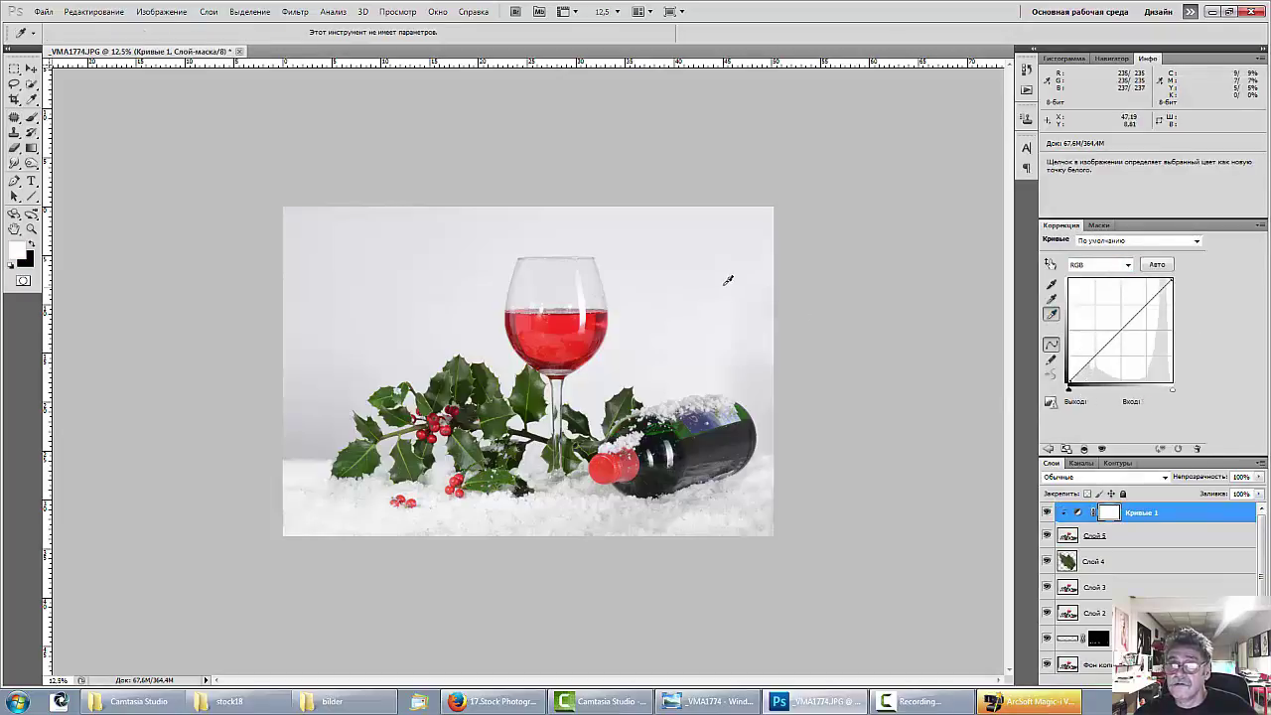
pyautogui.click(700, 319)
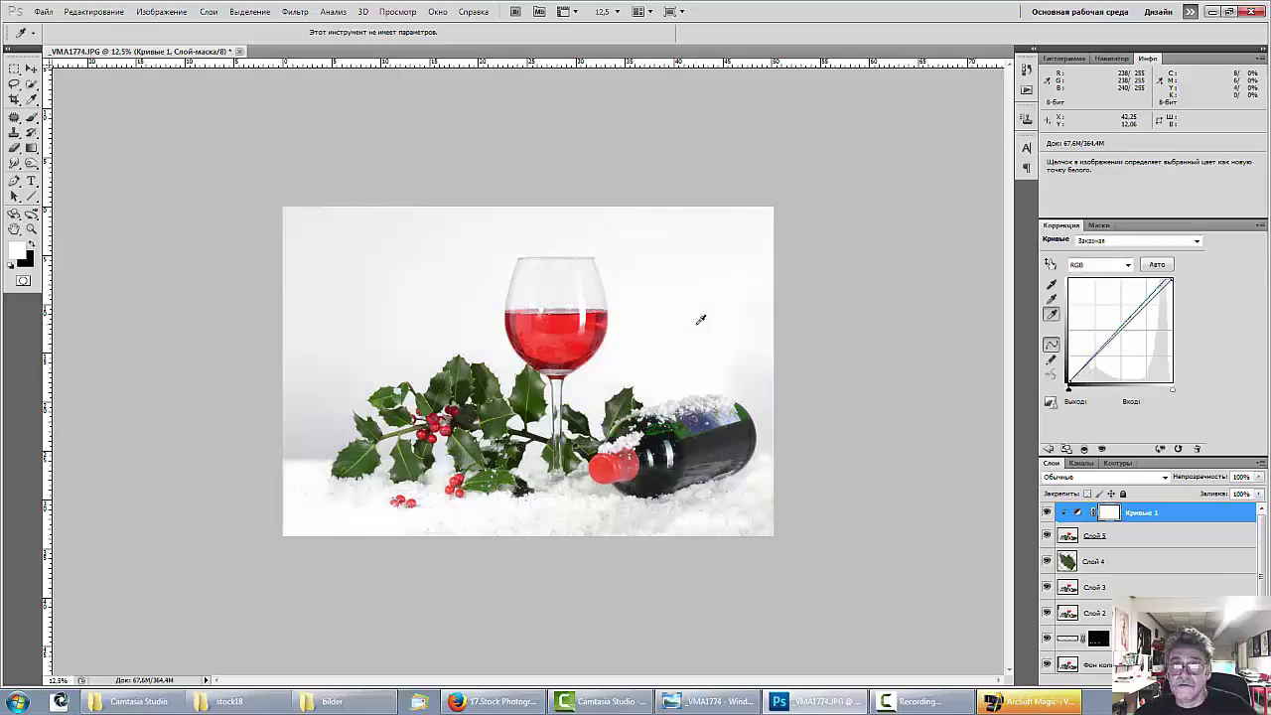
pyautogui.click(755, 367)
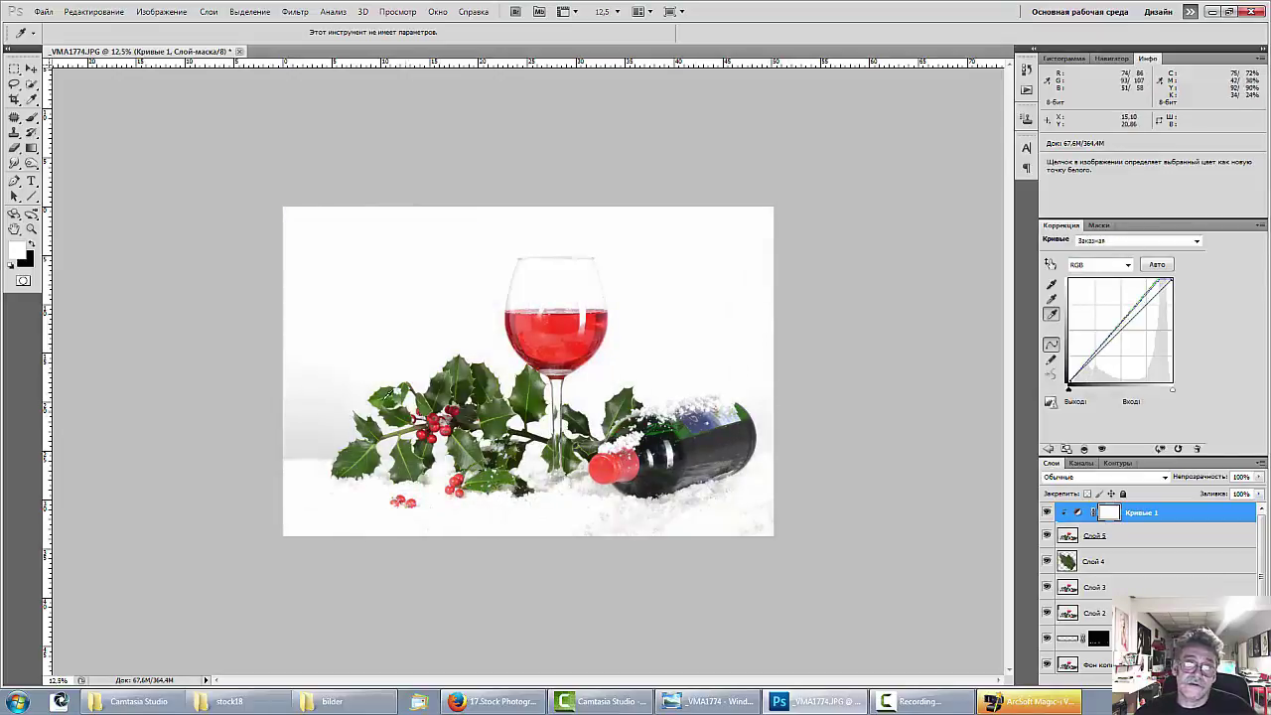
pyautogui.click(306, 385)
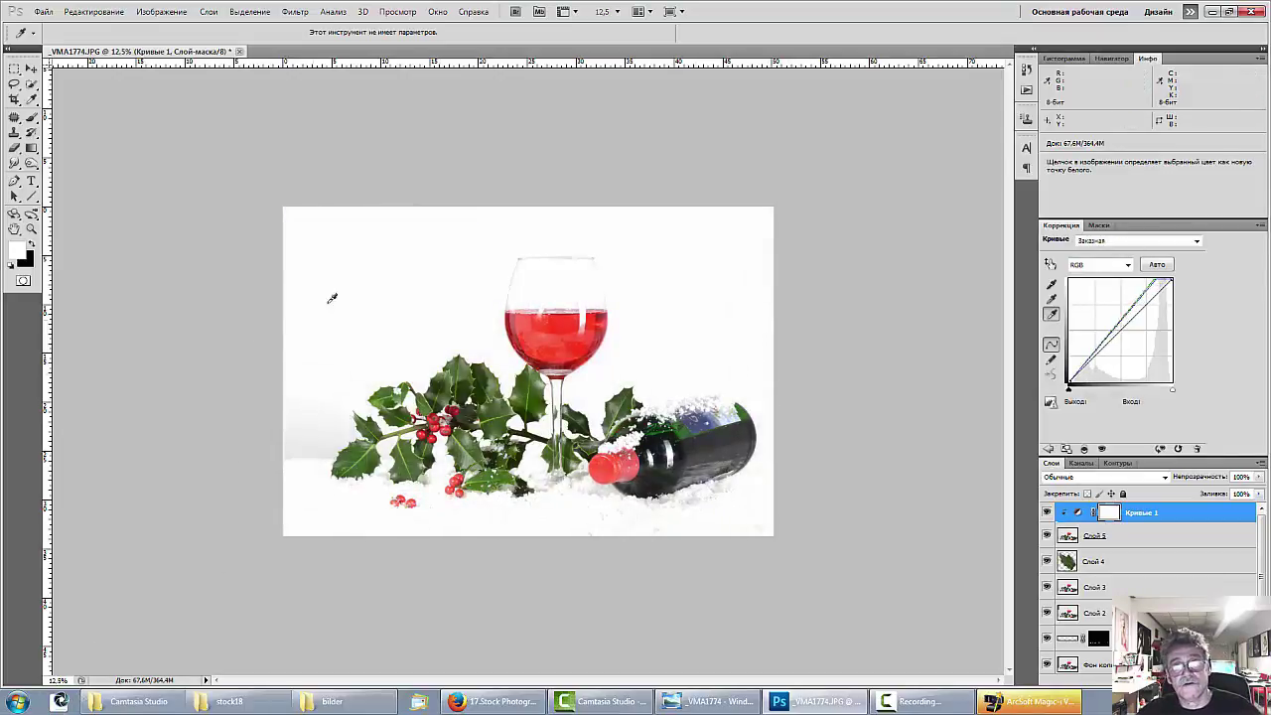
pyautogui.click(362, 281)
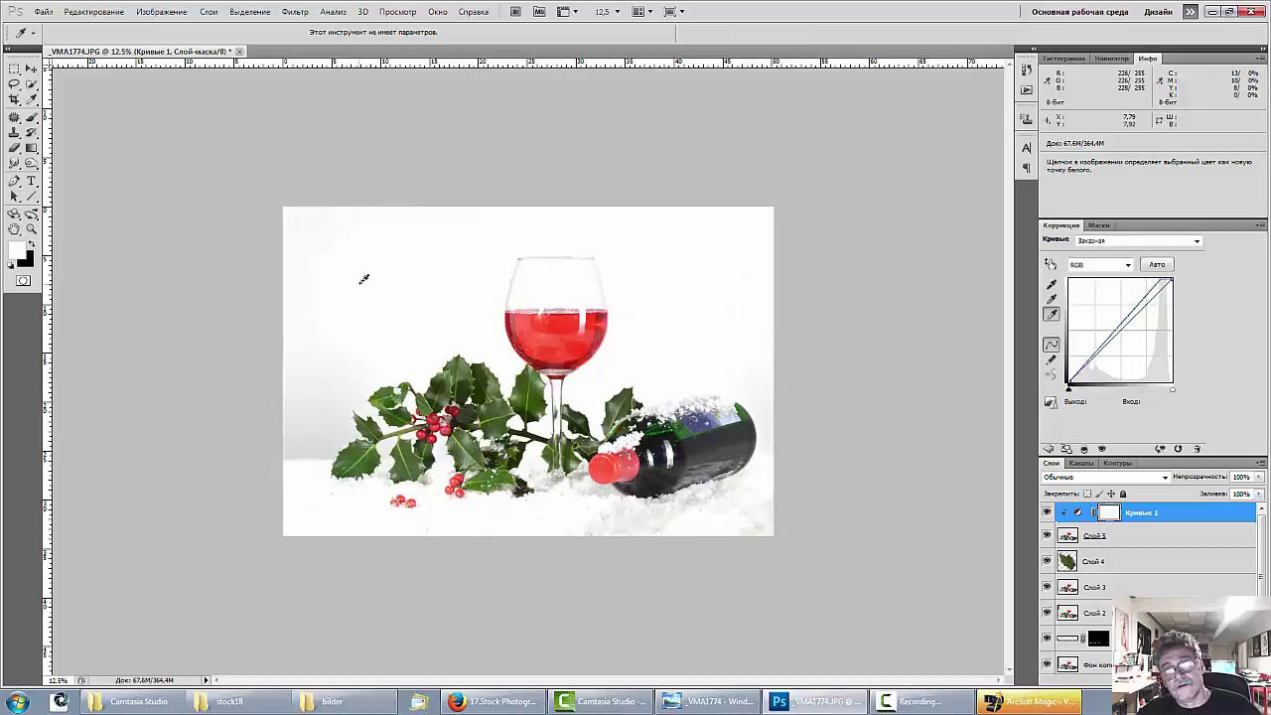
# Set the Curves white point from the shaded background beside the holly's left end and switch the canvas surround to its custom colour.
pyautogui.click(307, 435)
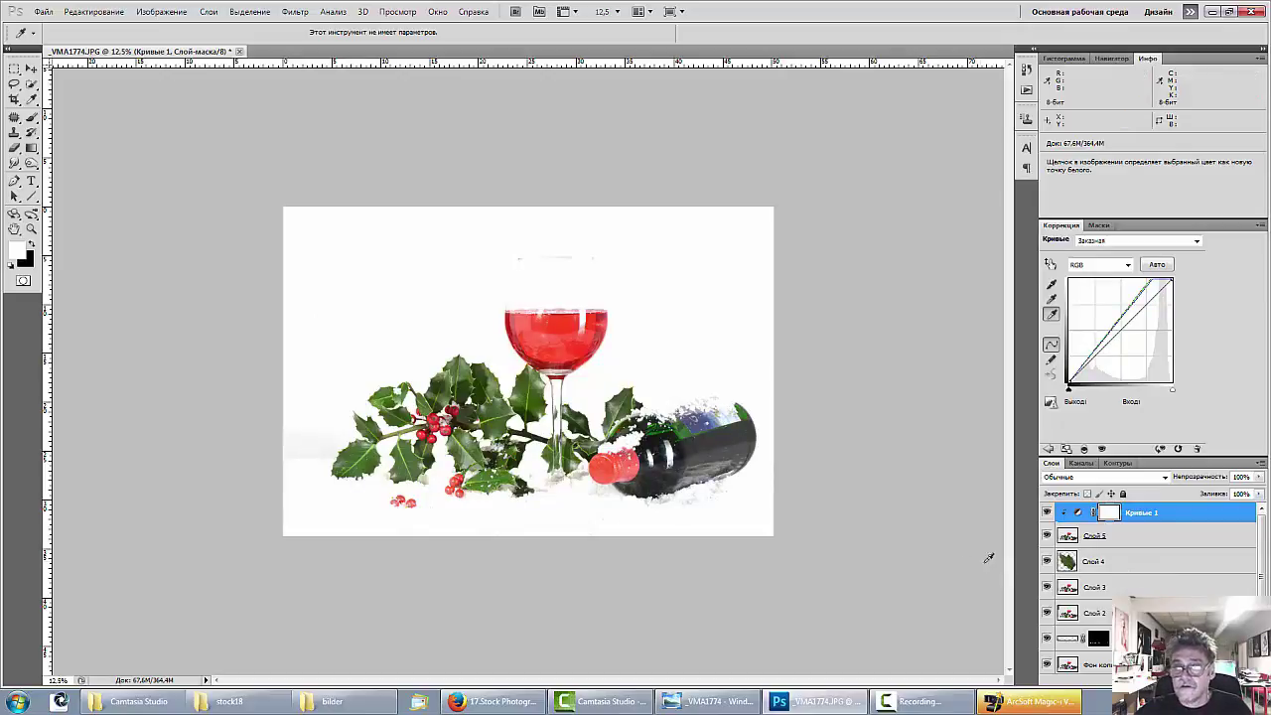
pyautogui.rightClick(878, 509)
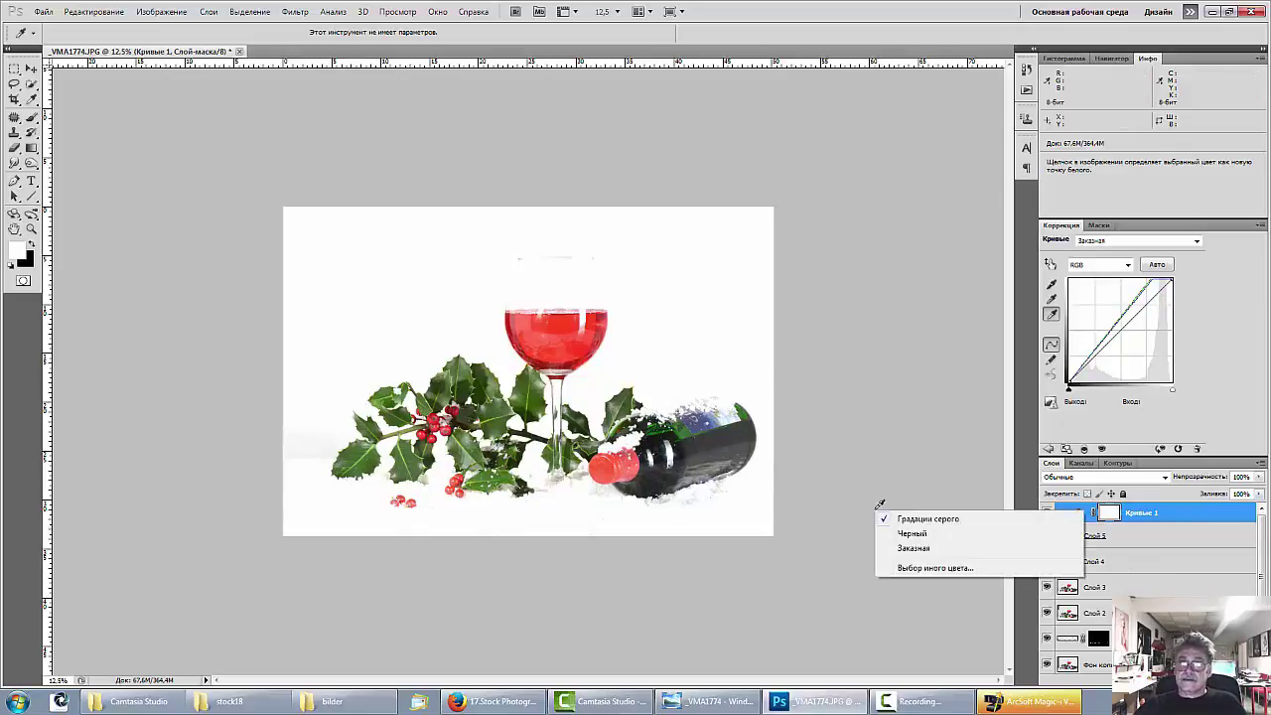
pyautogui.click(913, 549)
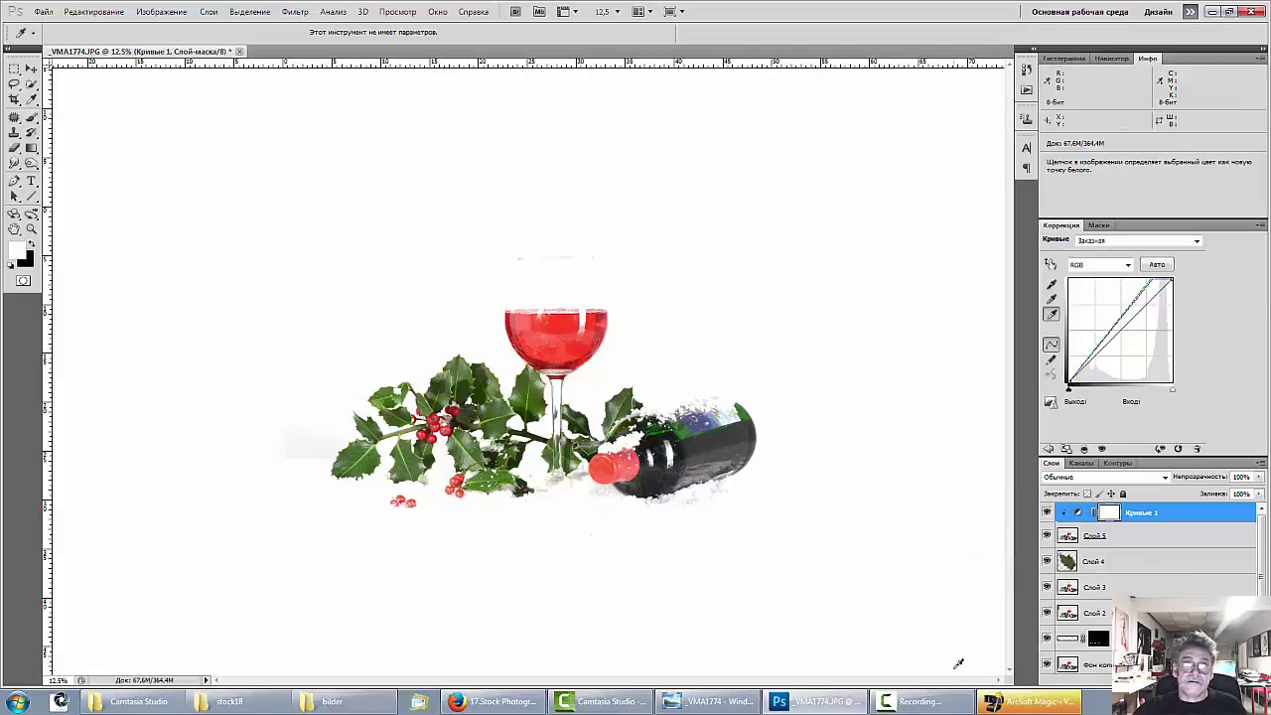
pyautogui.moveTo(606, 707)
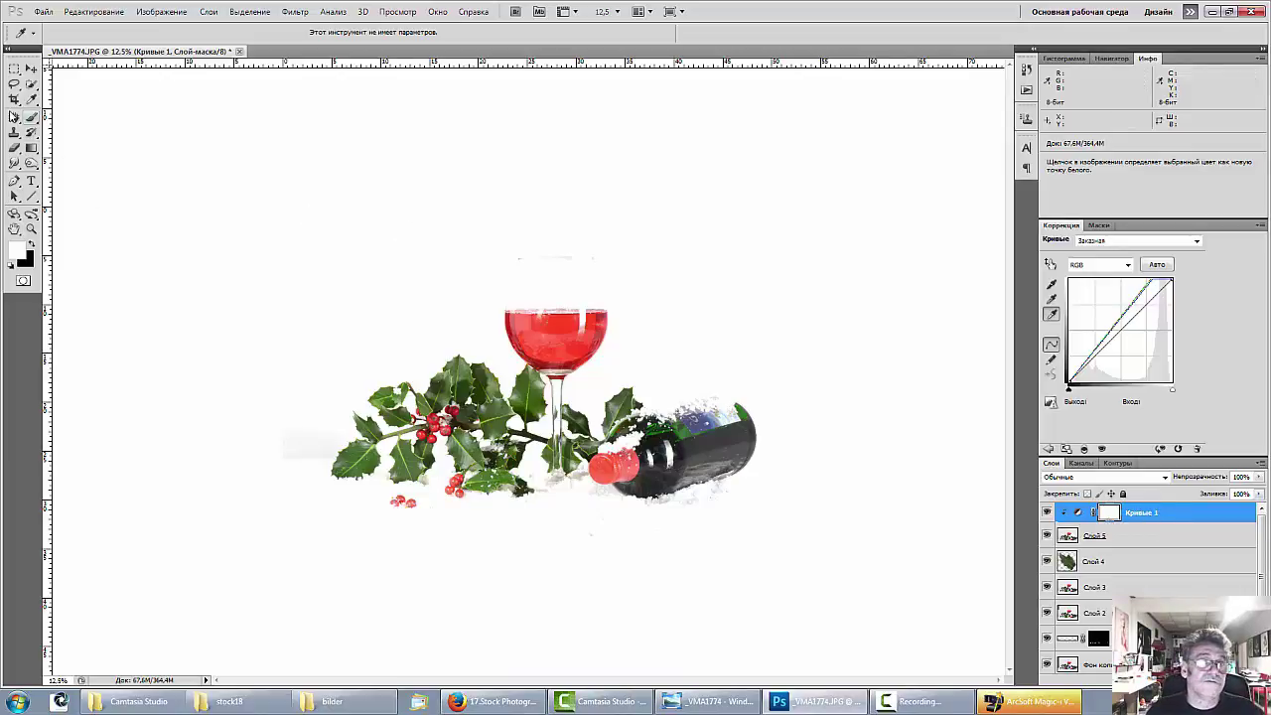
# Ready the Brush with black as the foreground colour and set the canvas surround back to grey.
pyautogui.click(33, 116)
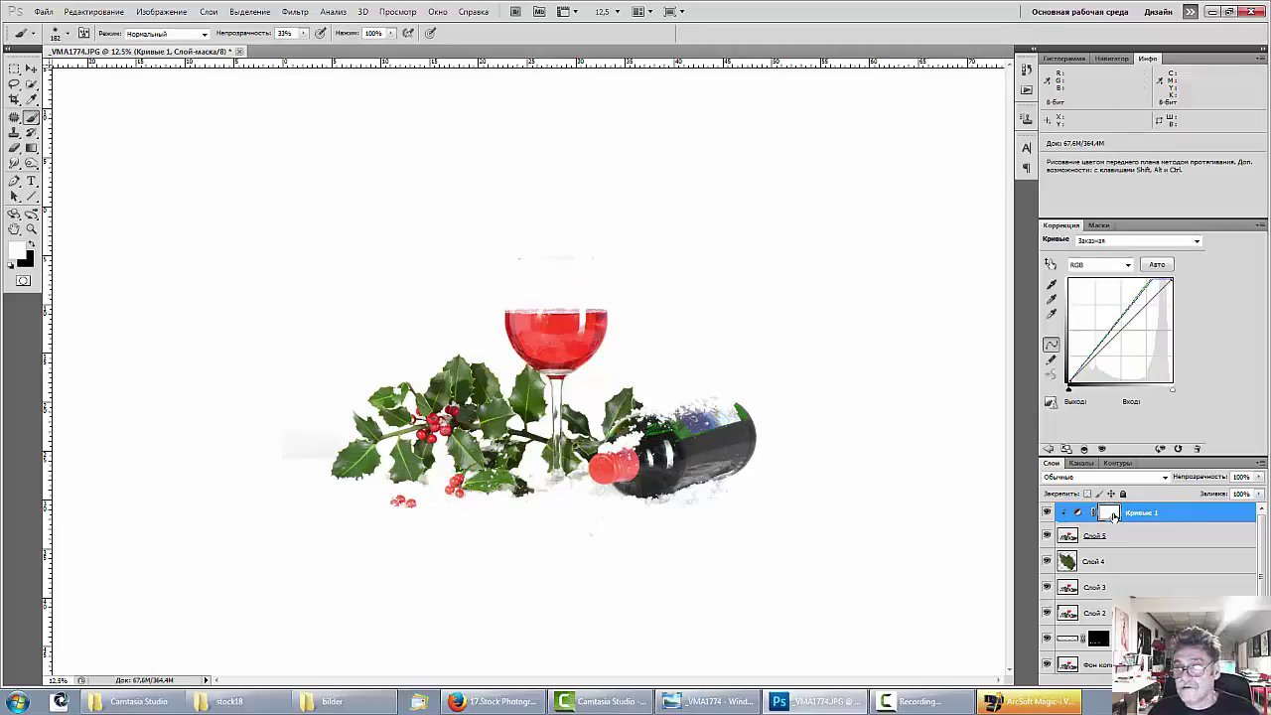
pyautogui.click(32, 244)
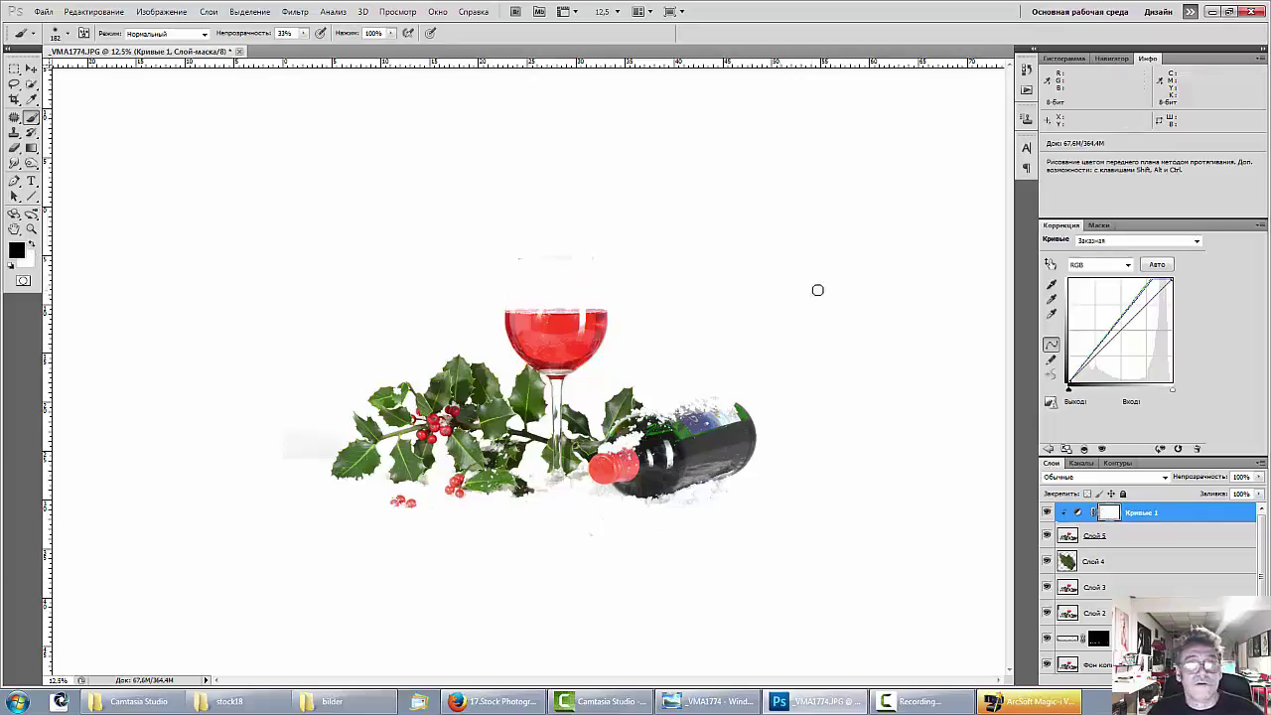
pyautogui.rightClick(754, 266)
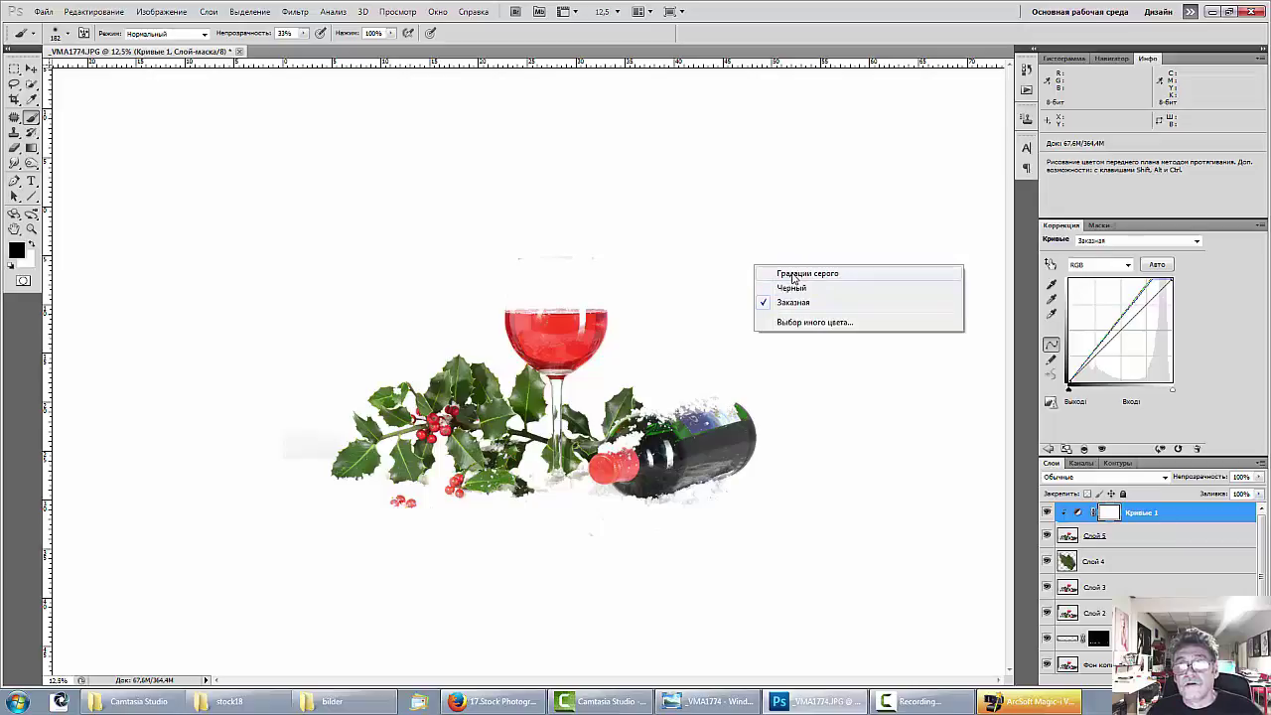
pyautogui.click(793, 276)
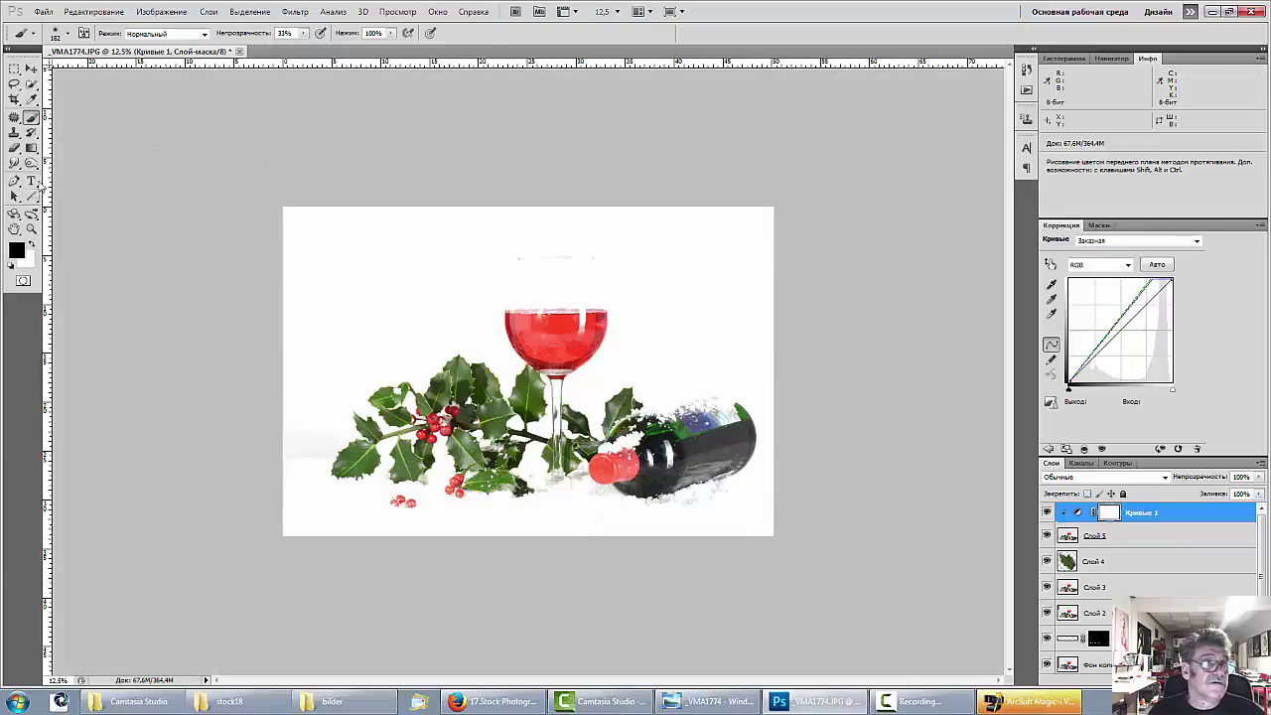
# Paint black over the wine glass on the Curves mask with a much larger soft brush at 33% opacity to restore its outline.
pyautogui.rightClick(607, 258)
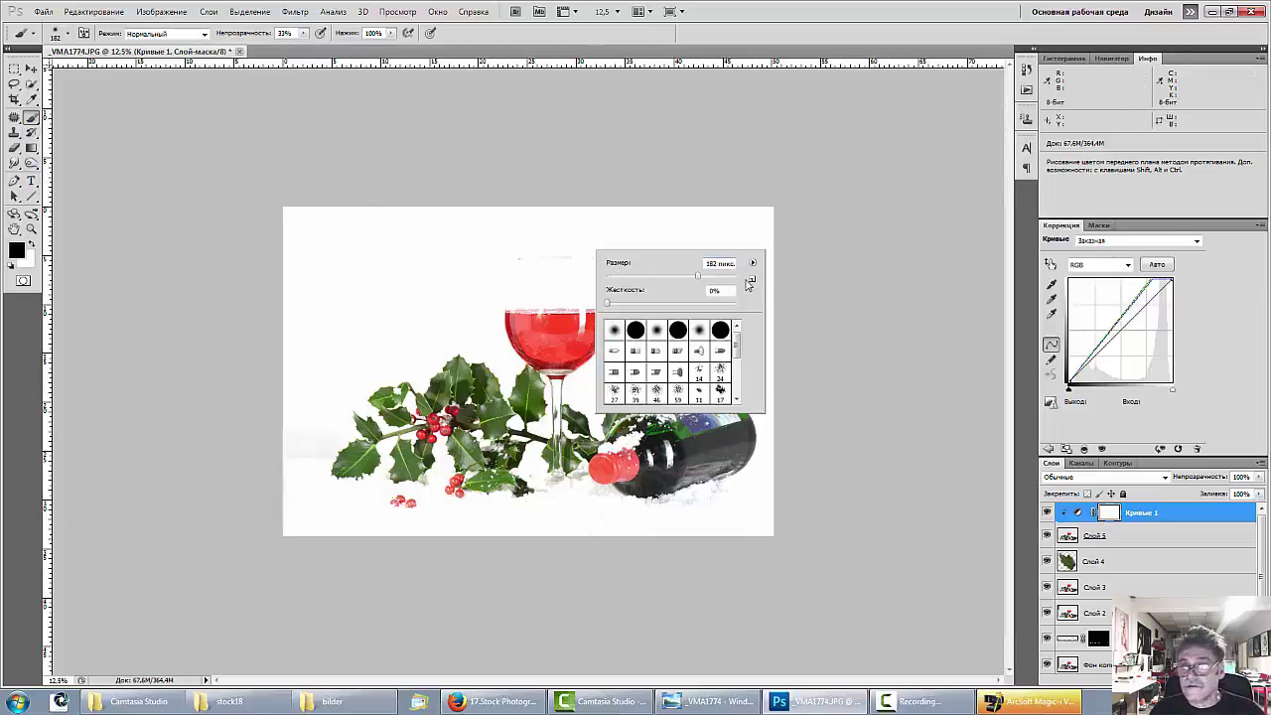
pyautogui.moveTo(708, 270); pyautogui.dragTo(701, 278)
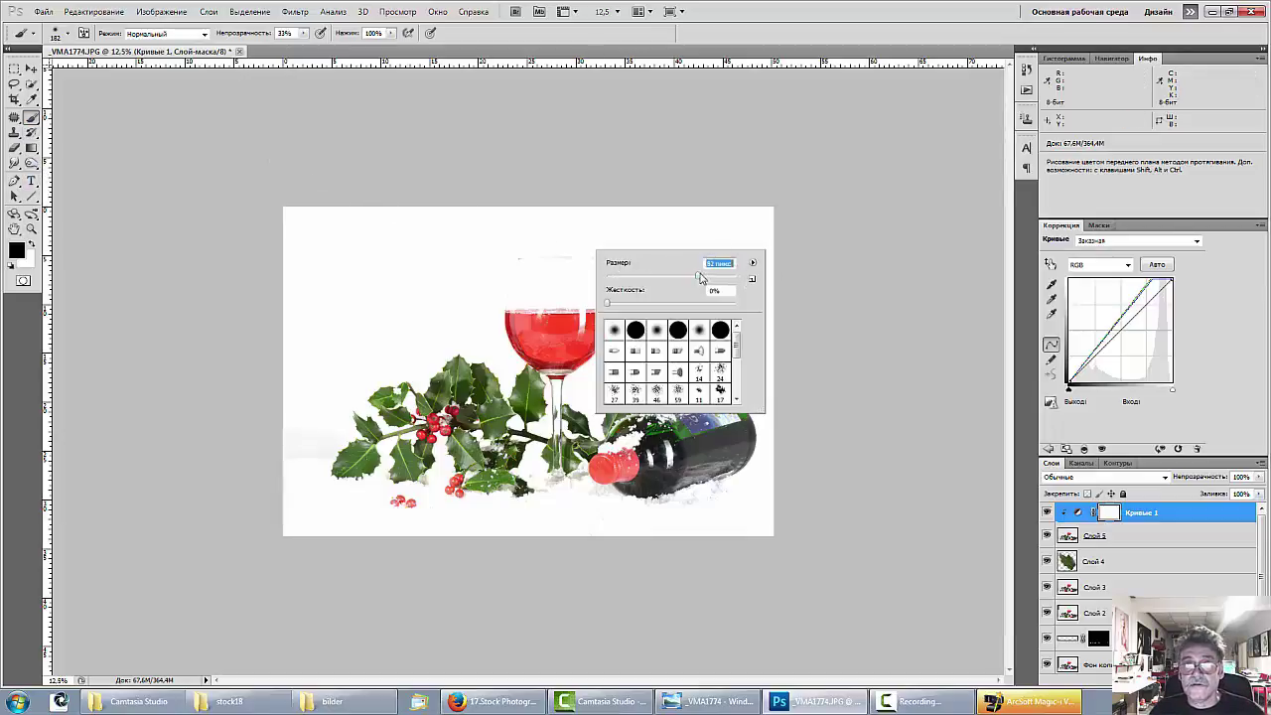
pyautogui.click(593, 271)
pyautogui.moveTo(474, 275)
pyautogui.mouseDown()
pyautogui.moveTo(497, 264)
pyautogui.moveTo(488, 291)
pyautogui.mouseUp()
pyautogui.moveTo(587, 258)
pyautogui.mouseDown()
pyautogui.moveTo(626, 323)
pyautogui.moveTo(615, 261)
pyautogui.moveTo(596, 337)
pyautogui.moveTo(555, 371)
pyautogui.moveTo(558, 305)
pyautogui.moveTo(585, 323)
pyautogui.mouseUp()
# Trace a closed Pen path around the bowl of the wine glass, from its lower edge over the rim and back to the stem.
pyautogui.hotkey('ctrl', '-')
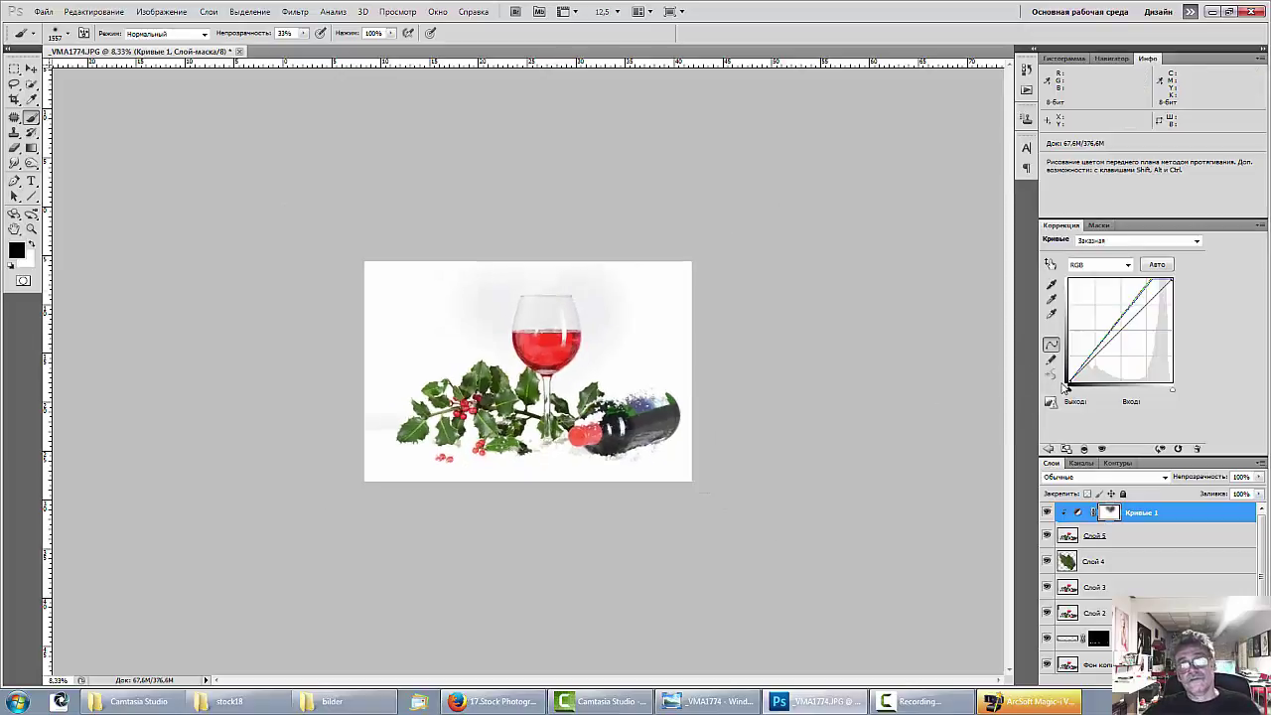
pyautogui.hotkey('ctrl', '-')
pyautogui.hotkey('ctrl', '+')
pyautogui.hotkey('ctrl', '+')
pyautogui.hotkey('ctrl', '+')
pyautogui.hotkey('ctrl', '+')
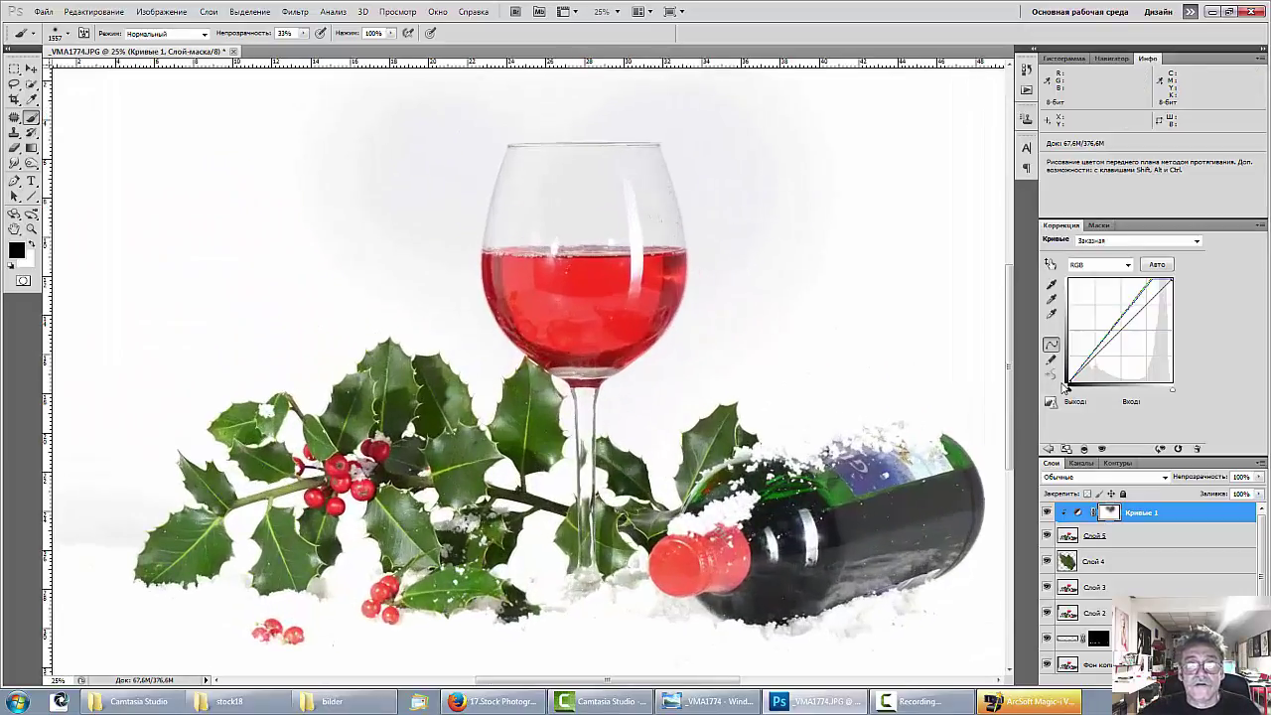
pyautogui.click(14, 180)
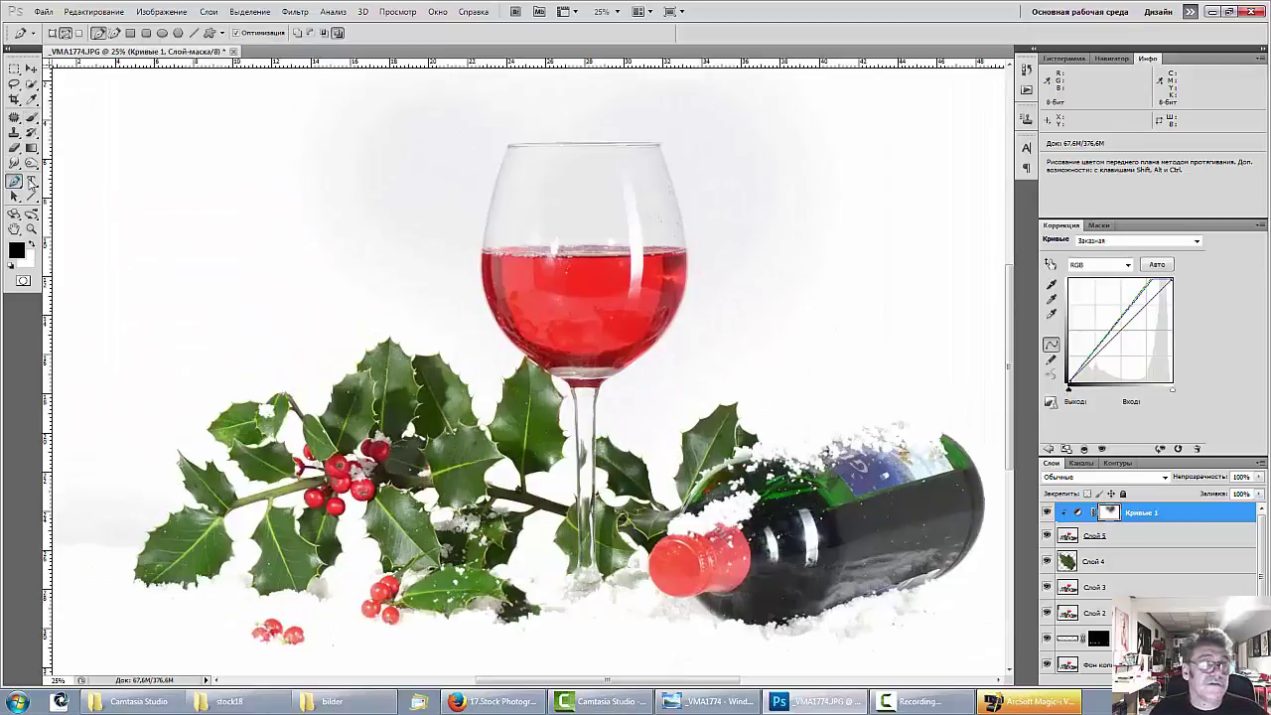
pyautogui.click(523, 355)
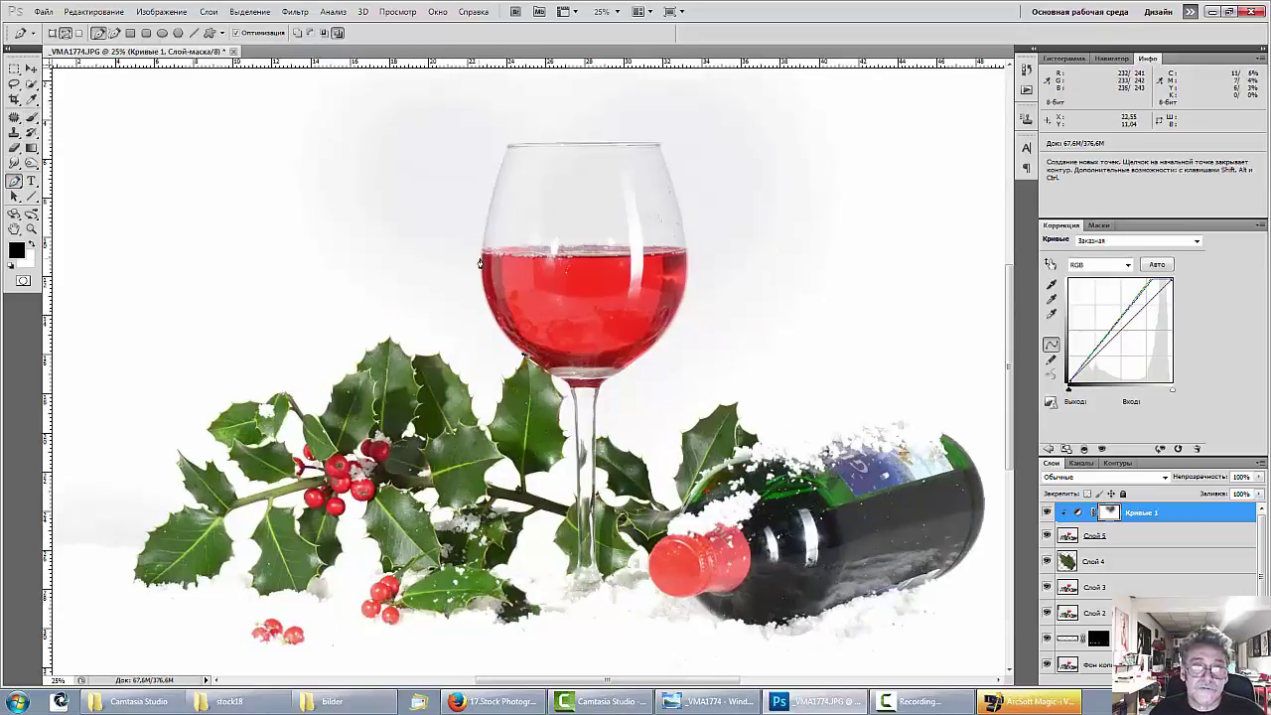
pyautogui.moveTo(479, 263); pyautogui.dragTo(482, 199)
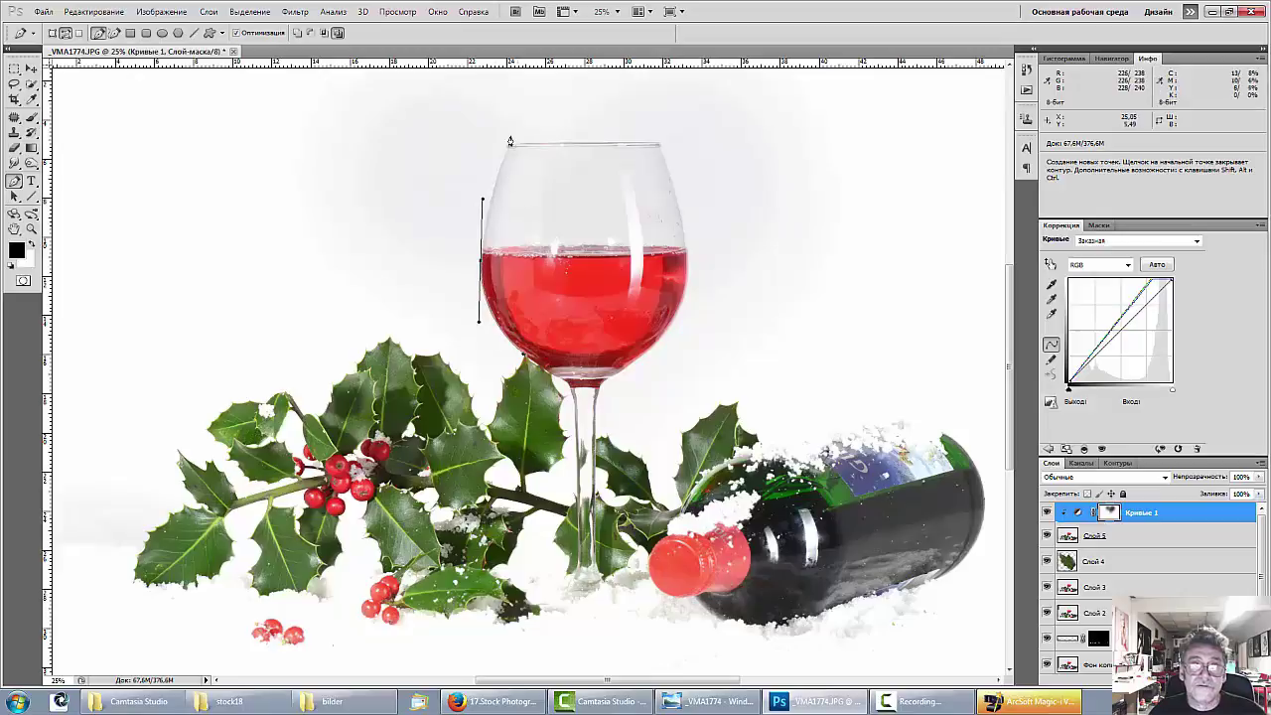
pyautogui.click(510, 147)
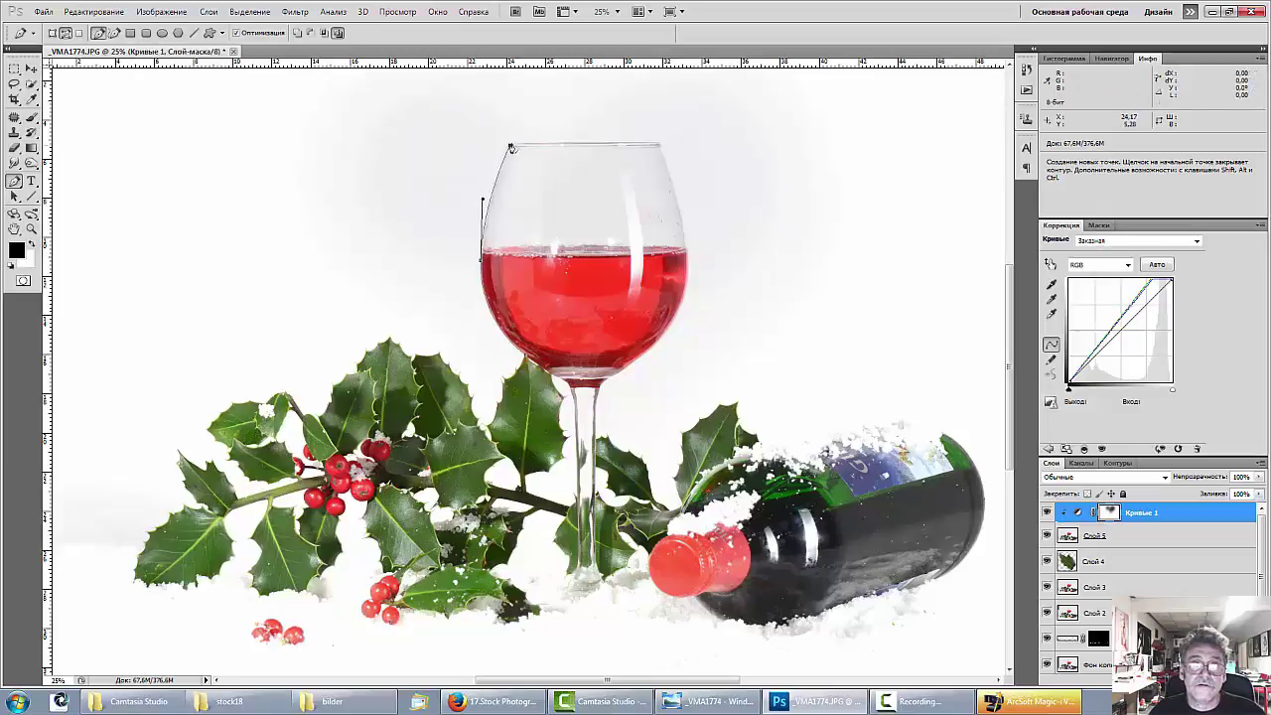
pyautogui.click(658, 147)
pyautogui.moveTo(687, 258); pyautogui.dragTo(688, 299)
pyautogui.click(632, 368)
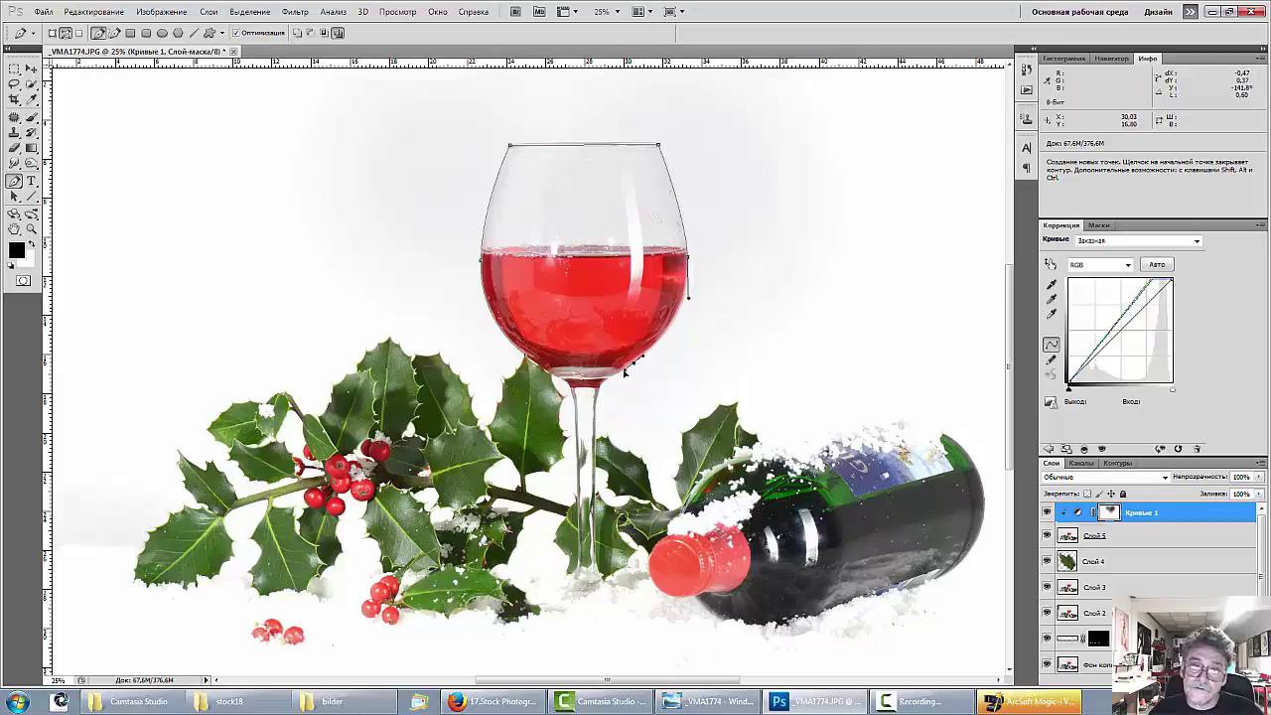
pyautogui.moveTo(625, 372); pyautogui.dragTo(623, 371)
pyautogui.click(609, 378)
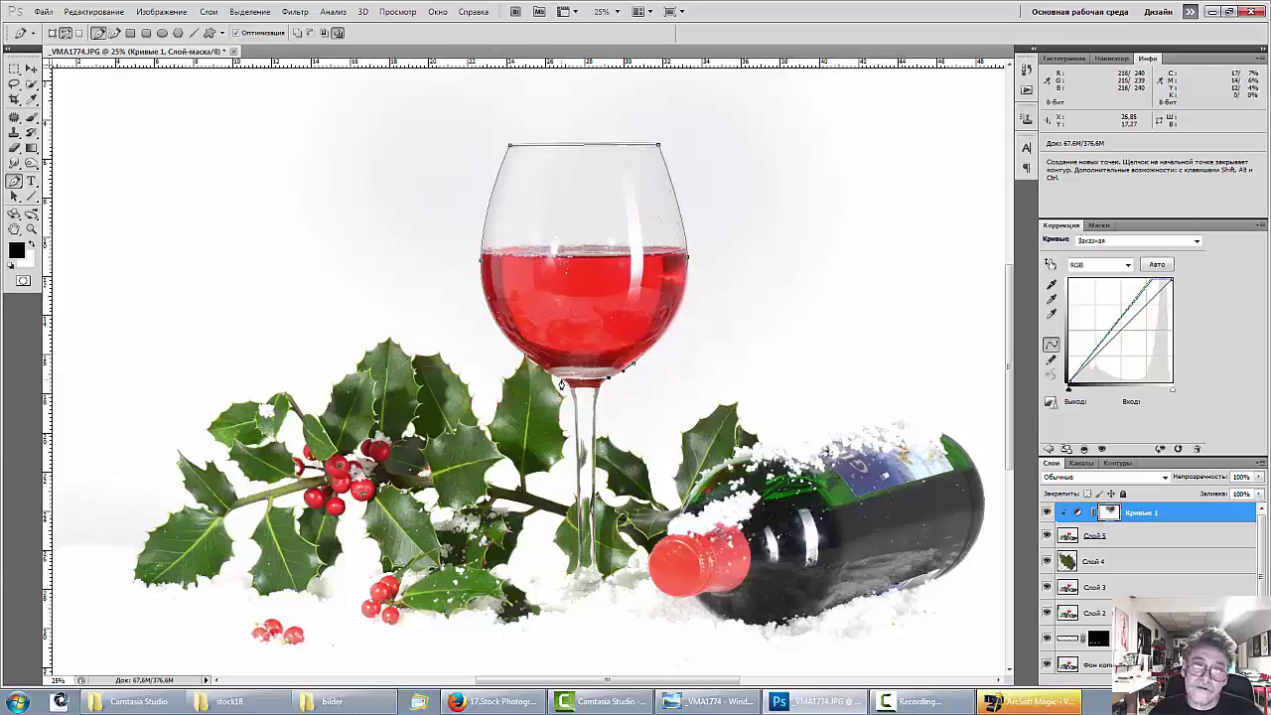
pyautogui.click(561, 383)
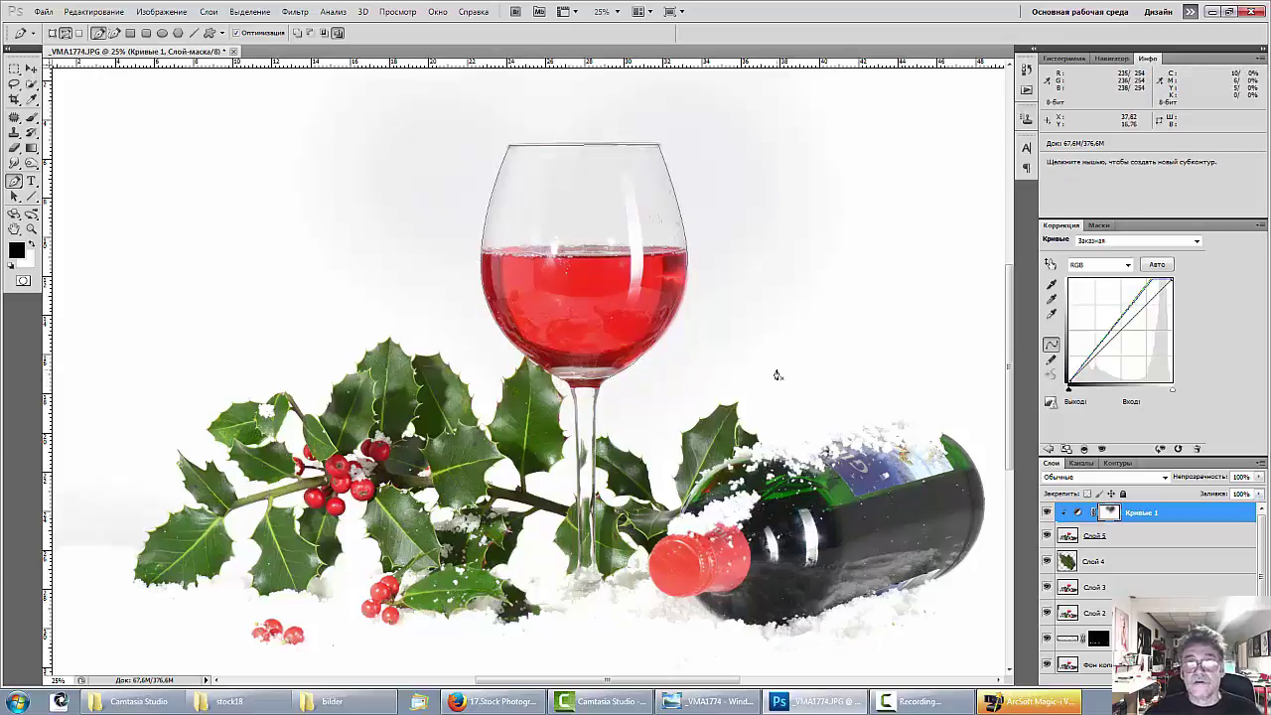
# Convert the bowl path into a new selection with a 1-pixel feather and invert it to cover everything outside the bowl.
pyautogui.rightClick(642, 312)
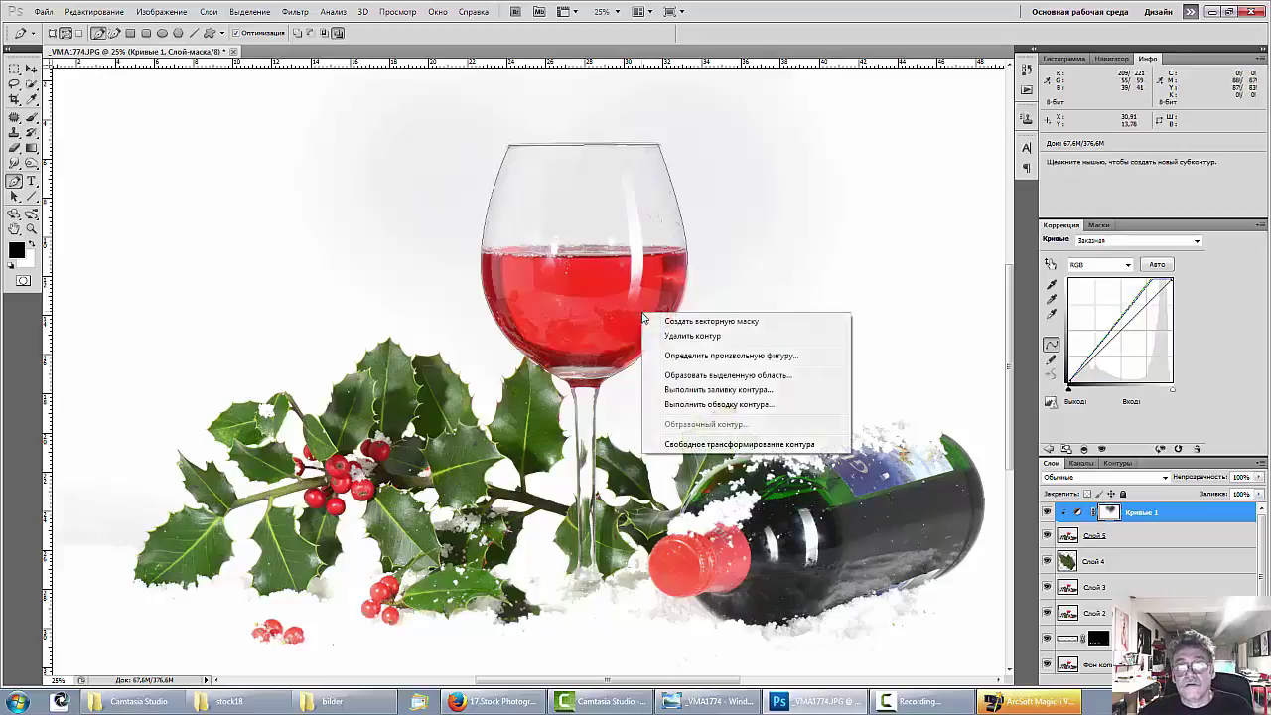
pyautogui.click(681, 376)
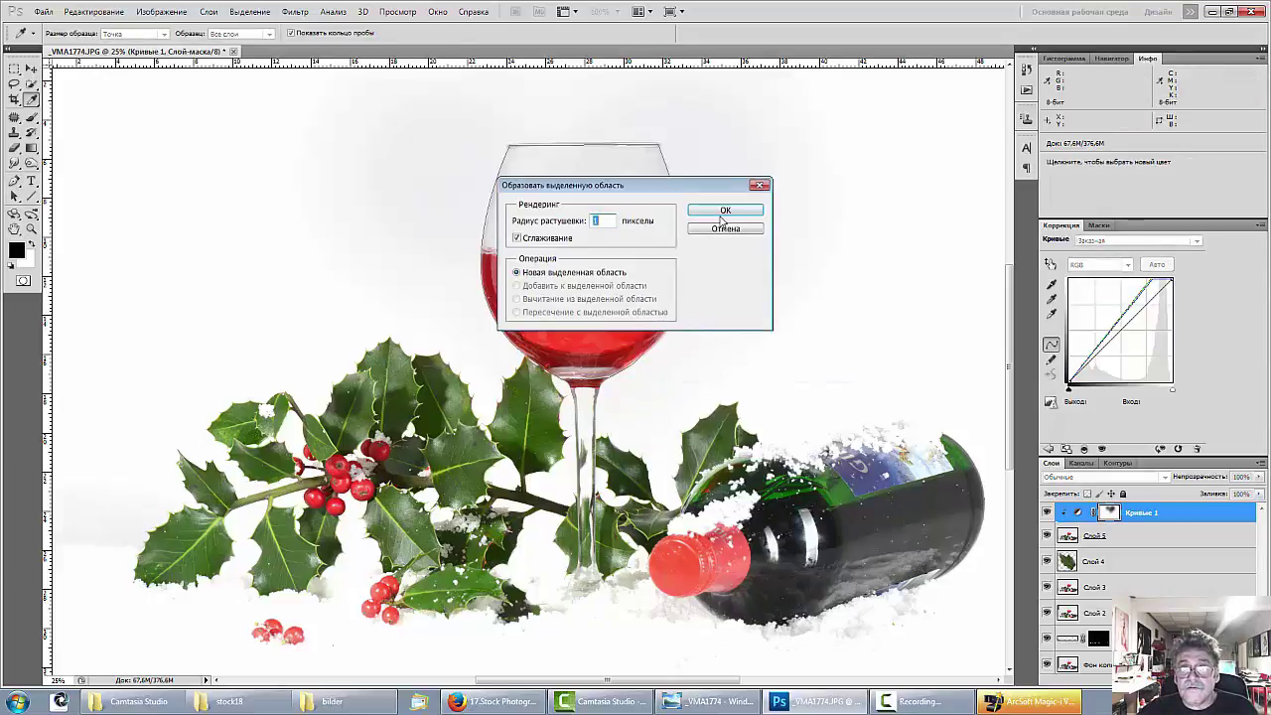
pyautogui.click(723, 214)
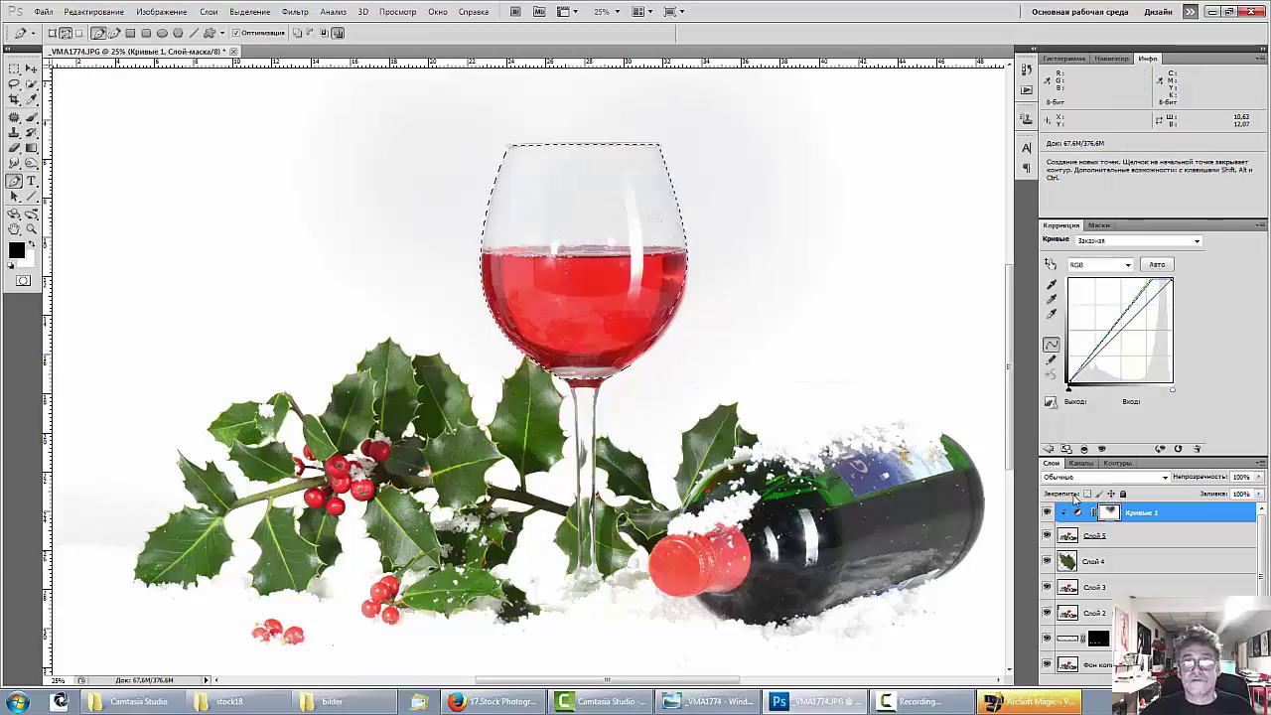
pyautogui.hotkey('ctrl', 'shift')
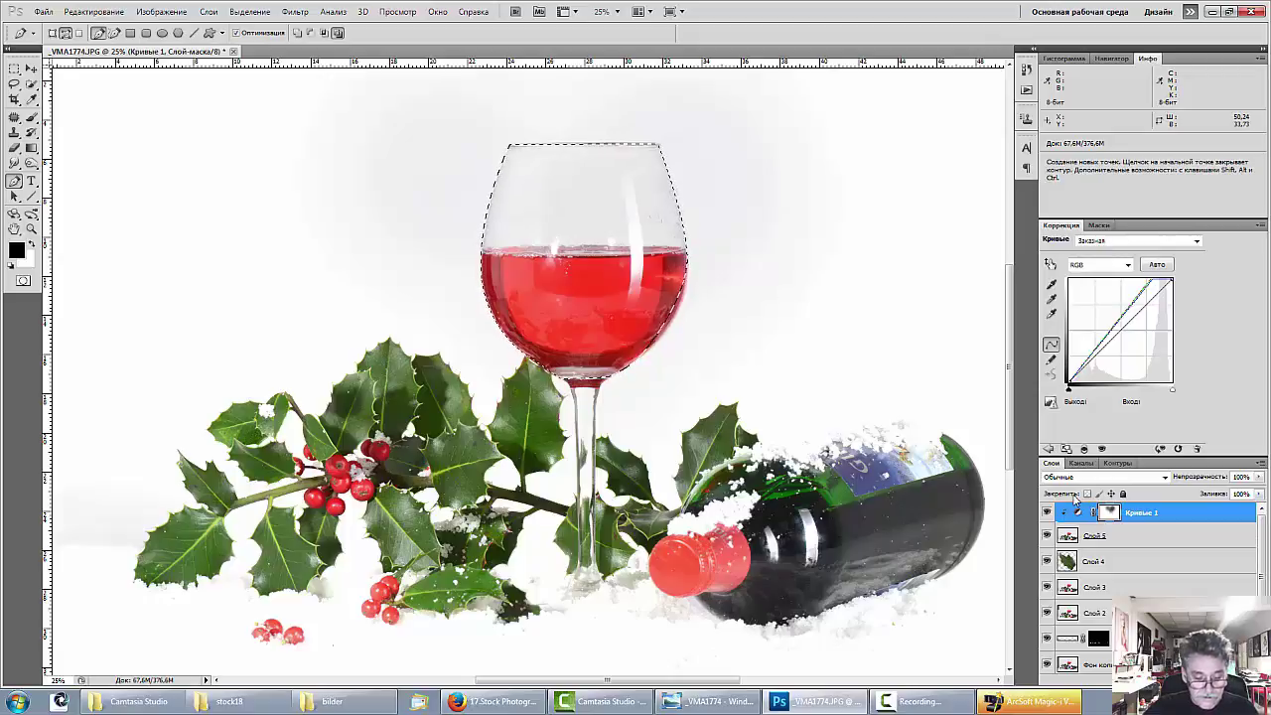
pyautogui.hotkey('ctrl', '-')
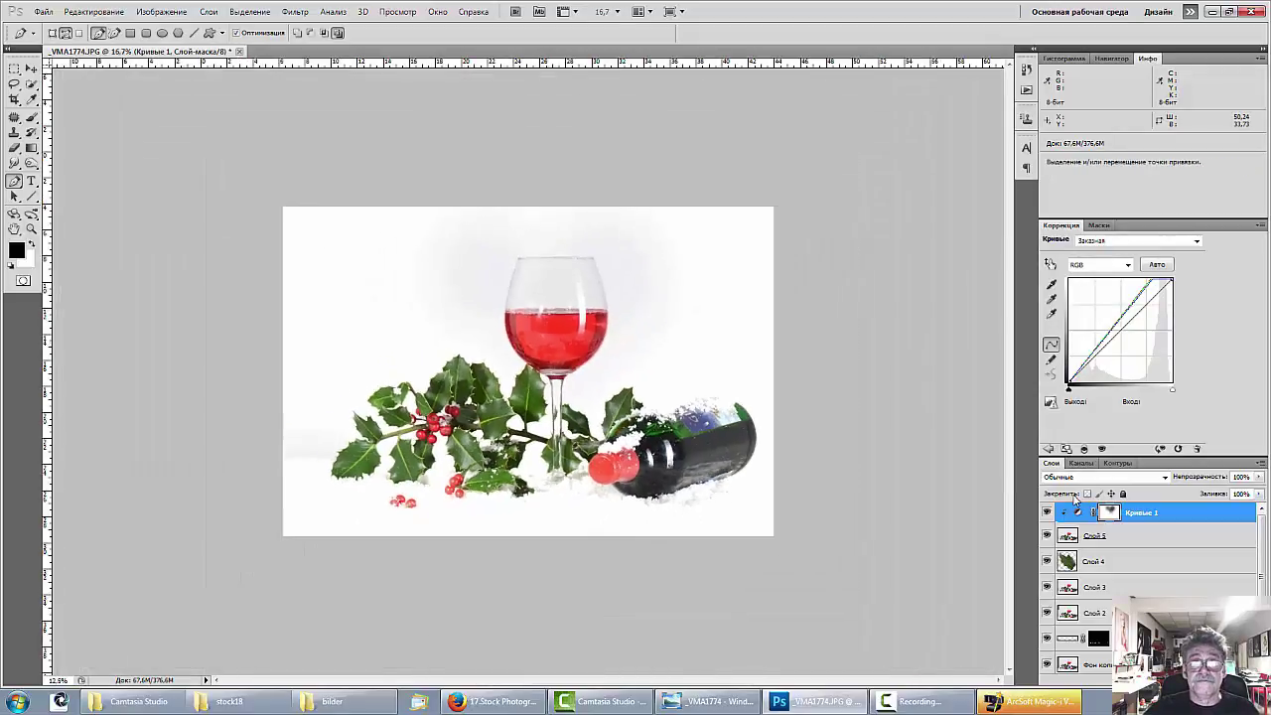
# Paint white on the Curves mask around the glass to lighten the grey halo in the background, and clear the selection.
pyautogui.click(31, 117)
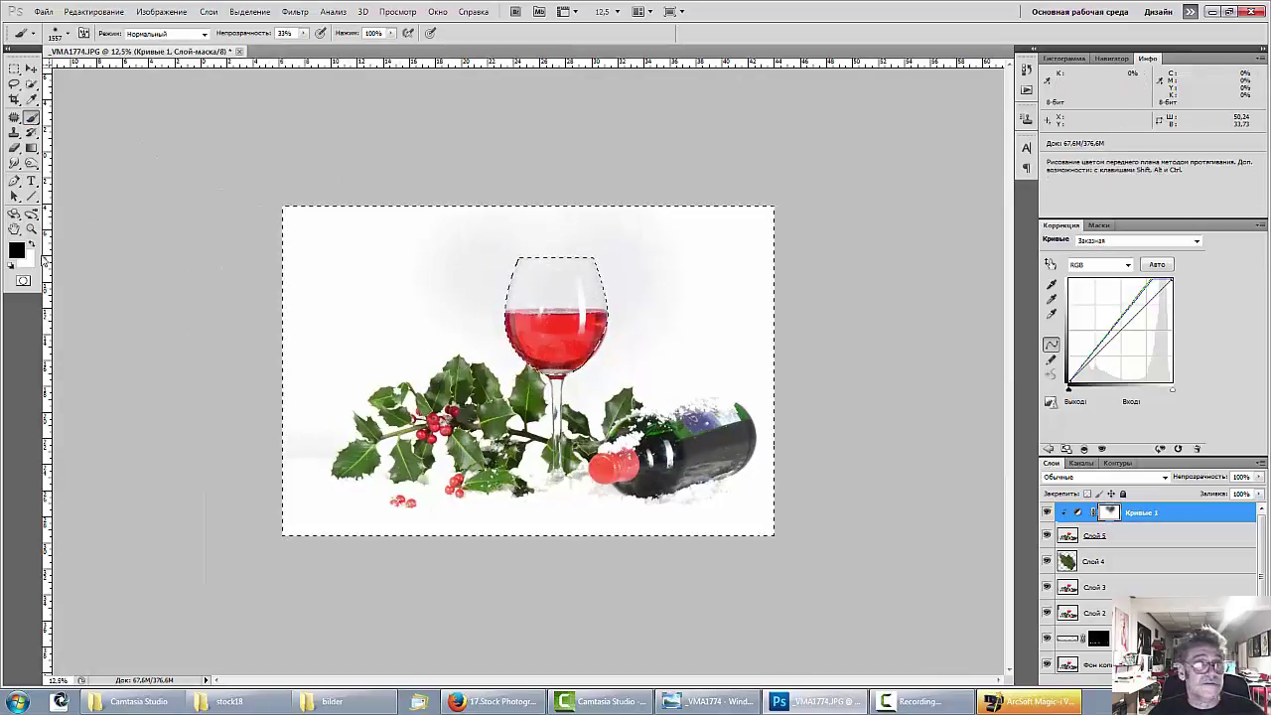
pyautogui.press('x')
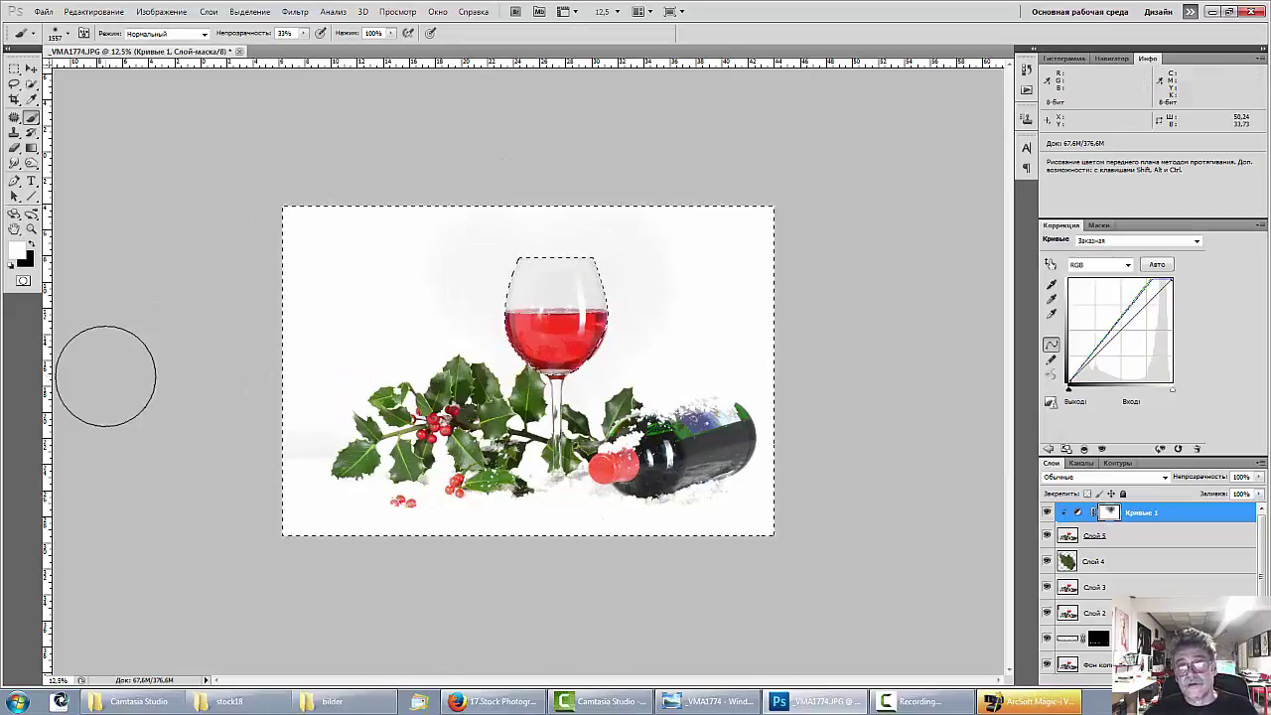
pyautogui.press('ctrl')
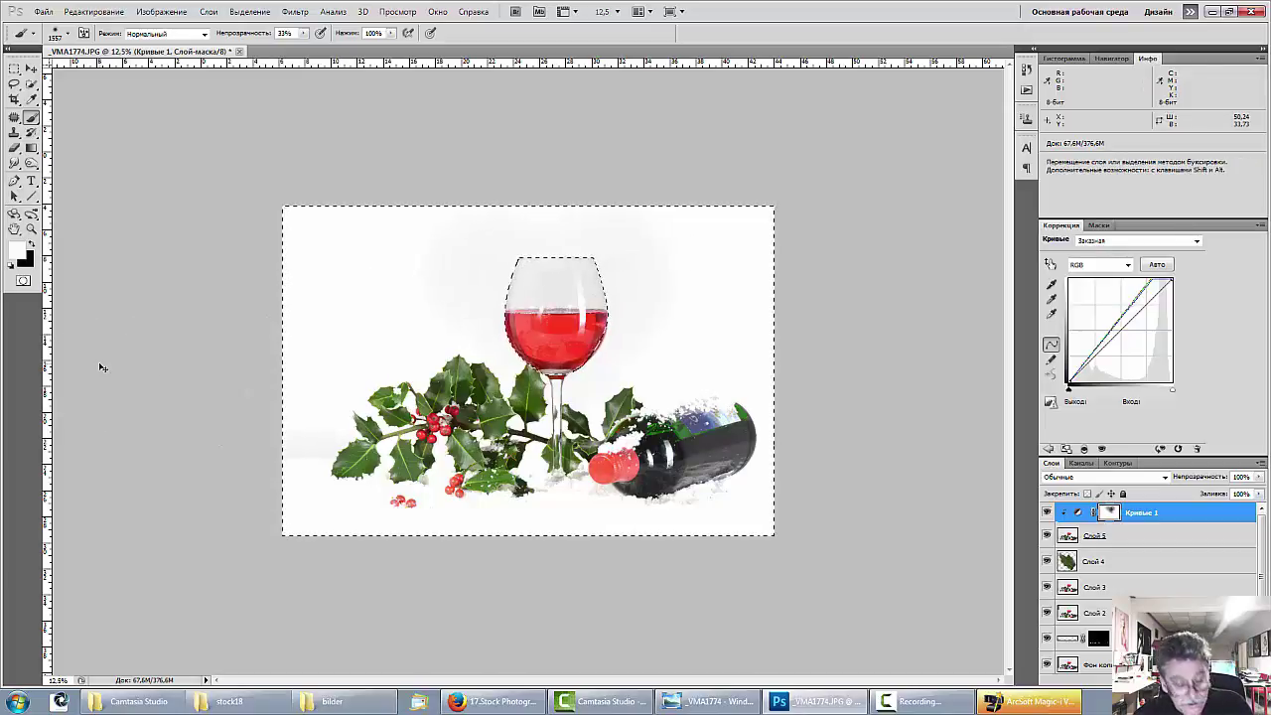
# Reactivate the work path of the glass and reshape its lower-right curve to follow the edge of the bowl.
pyautogui.hotkey('ctrl', '+')
pyautogui.hotkey('ctrl', '+')
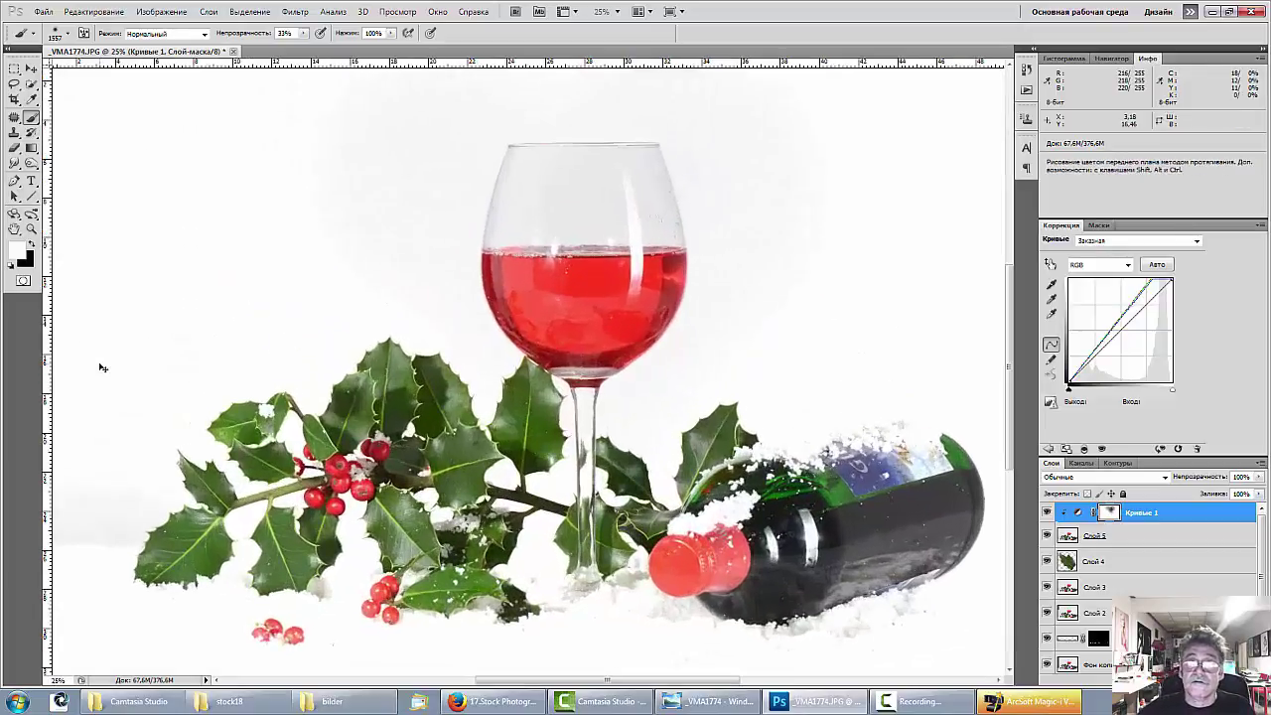
pyautogui.click(1116, 463)
pyautogui.keyDown('ctrl'); pyautogui.click(1053, 479); pyautogui.keyUp('ctrl')
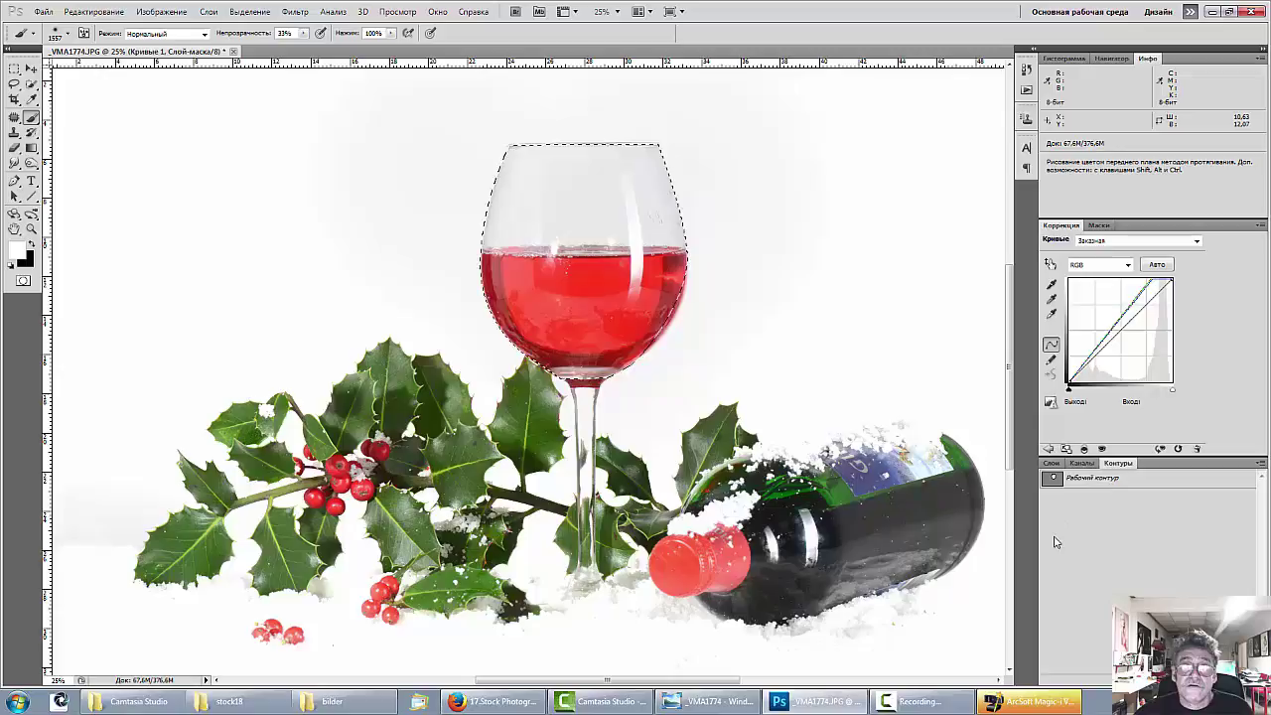
pyautogui.click(1045, 481)
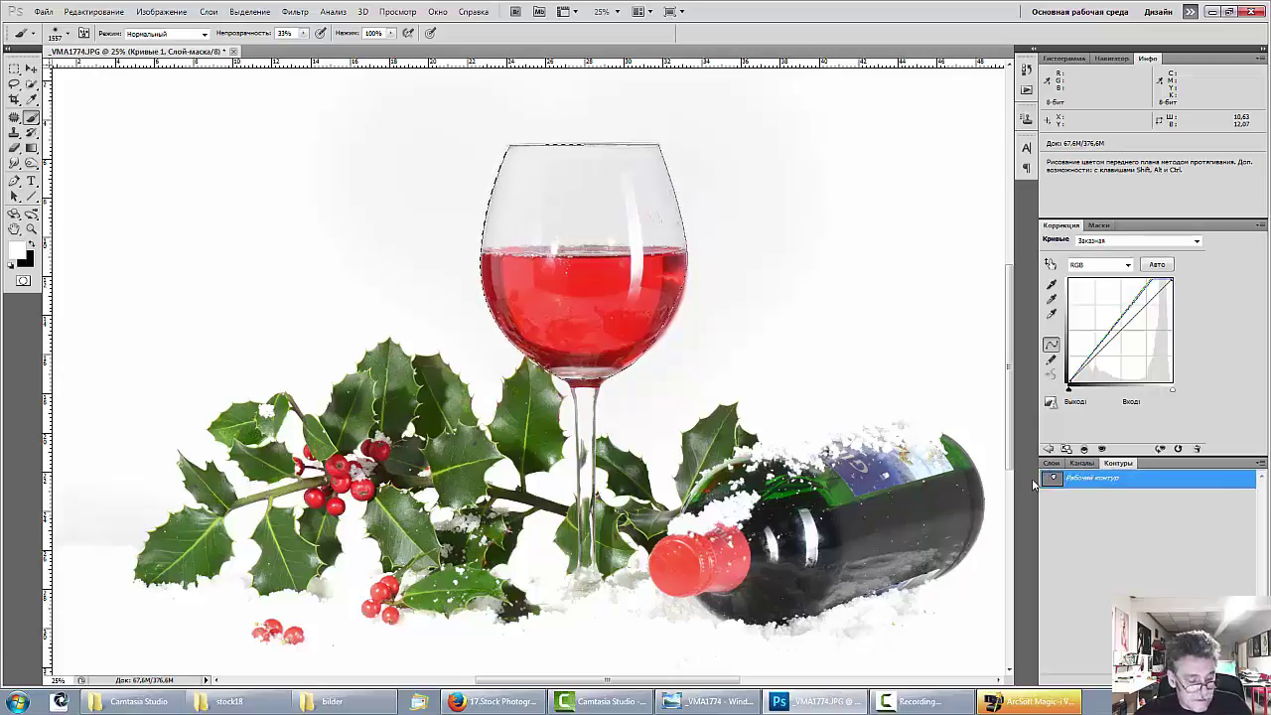
pyautogui.click(13, 182)
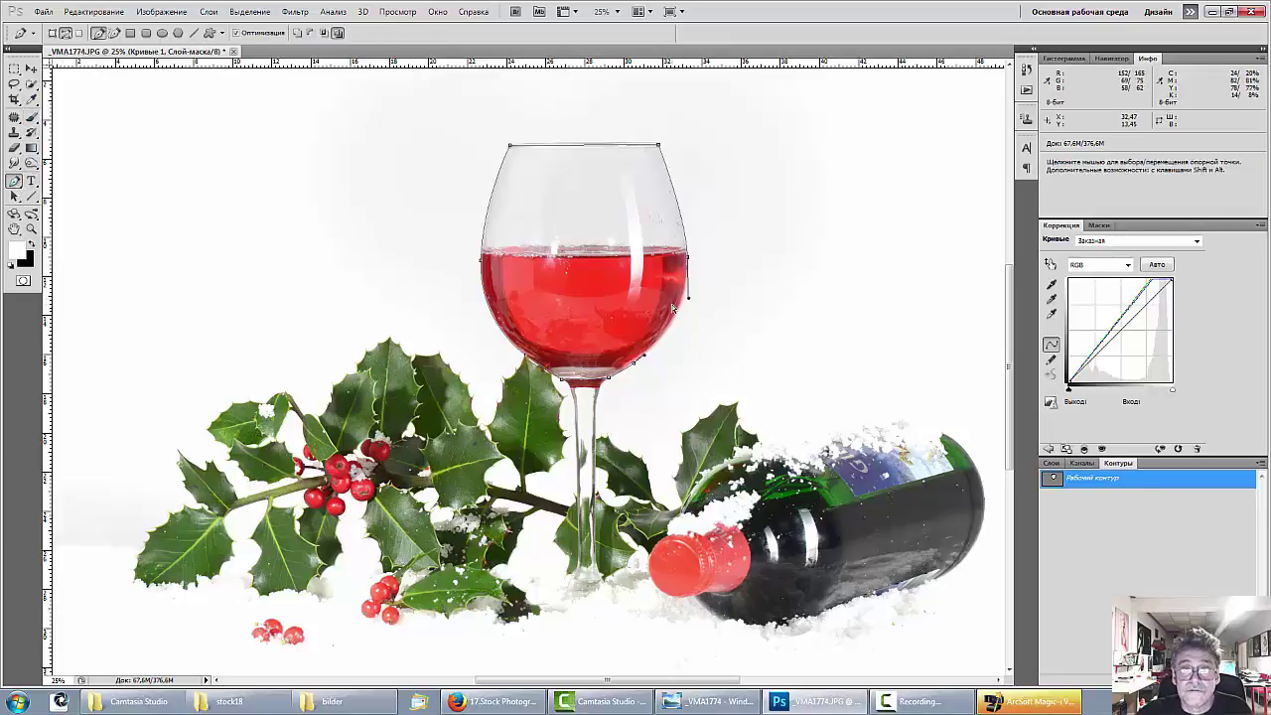
pyautogui.moveTo(671, 323); pyautogui.dragTo(689, 284)
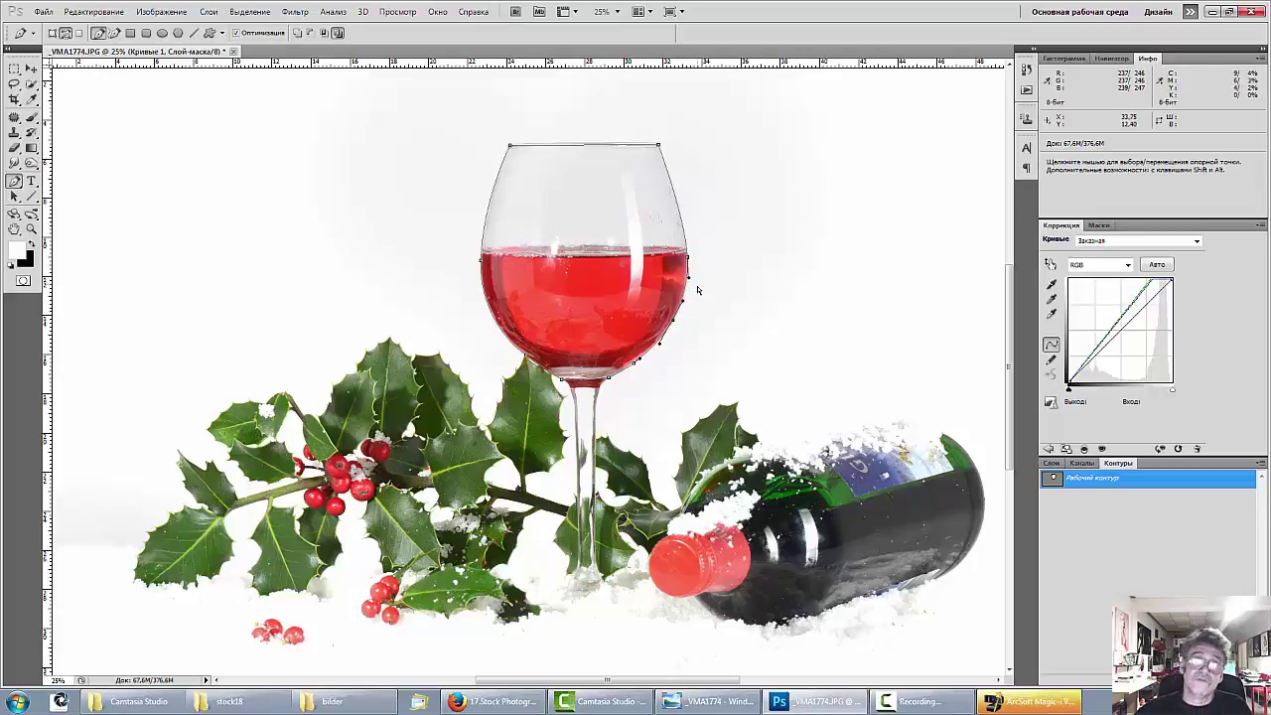
# Convert the corrected bowl path into a new selection with a 1-pixel feather and return to the layer list.
pyautogui.rightClick(627, 314)
pyautogui.click(657, 370)
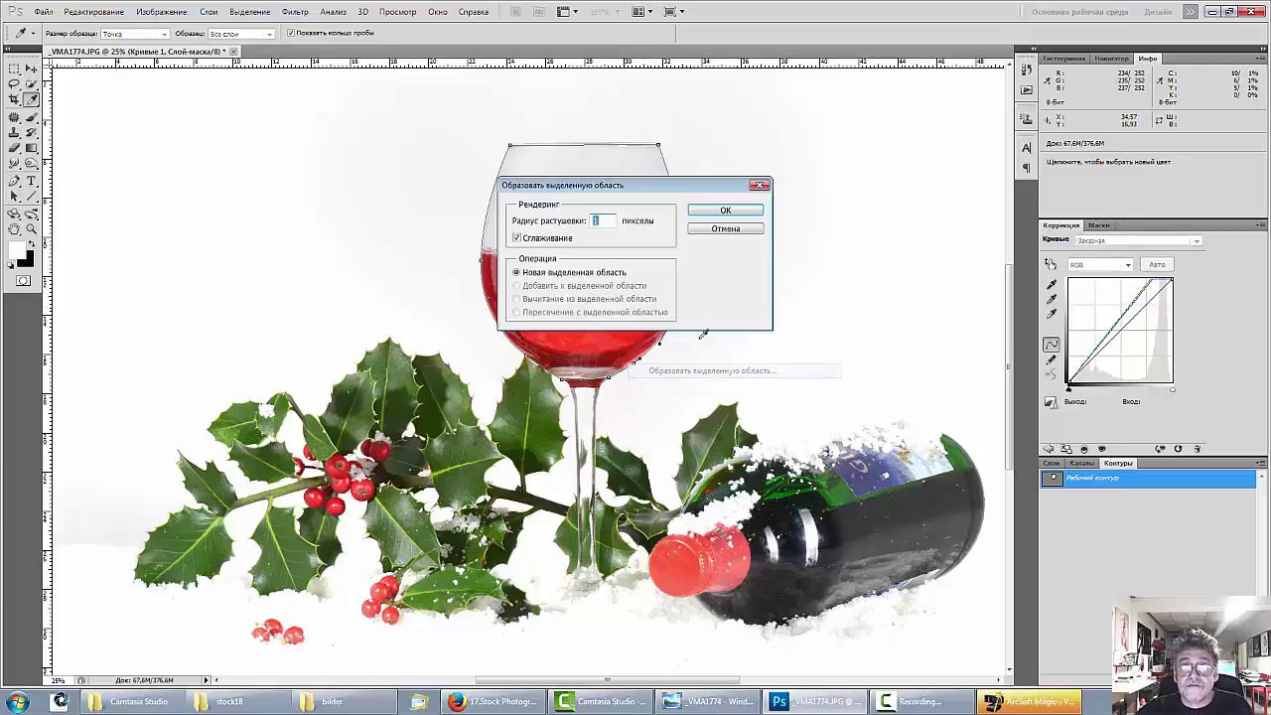
pyautogui.click(701, 213)
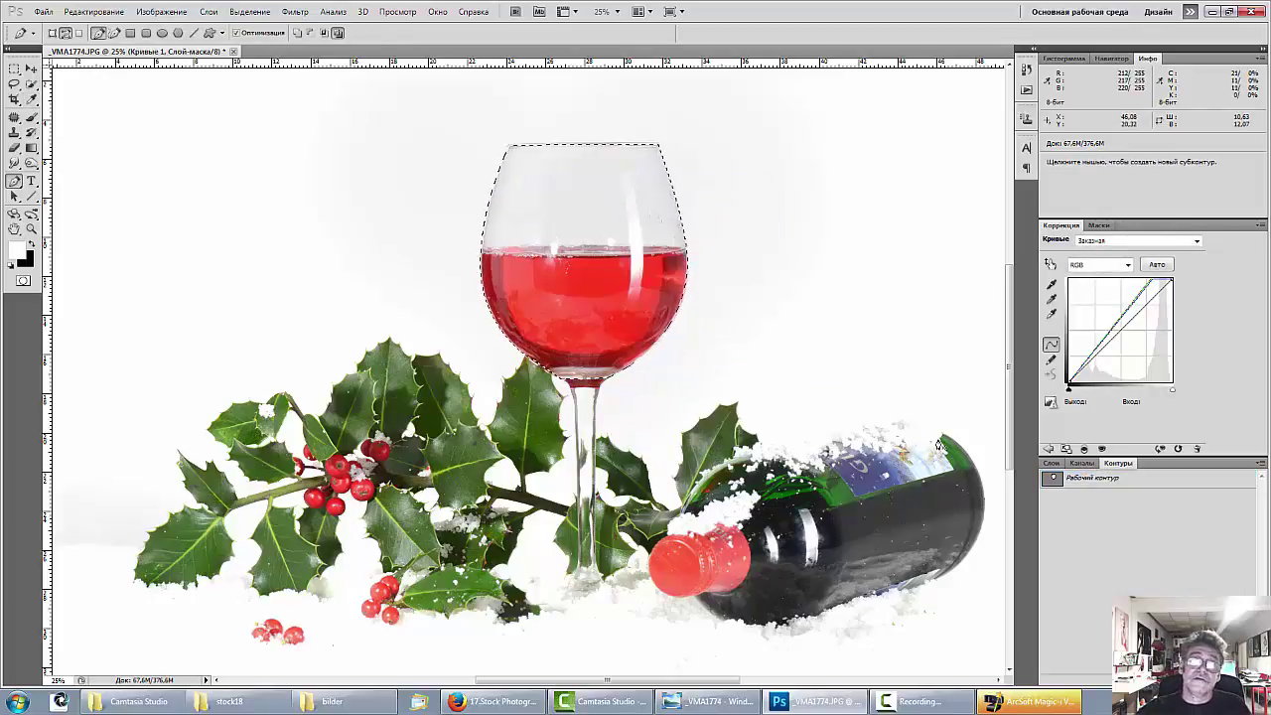
pyautogui.click(1052, 463)
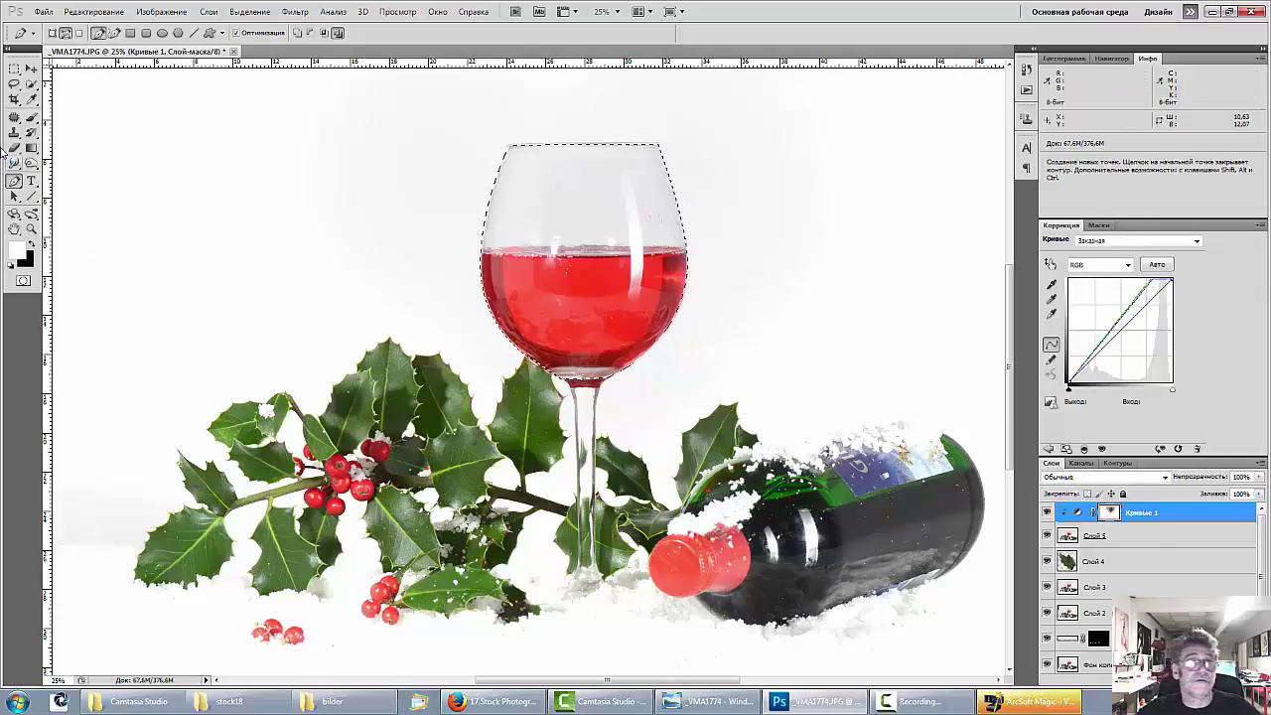
# Paint white on the Curves mask inside the glass bowl with a soft 329-pixel brush at 33% opacity, and clear the selection.
pyautogui.click(32, 117)
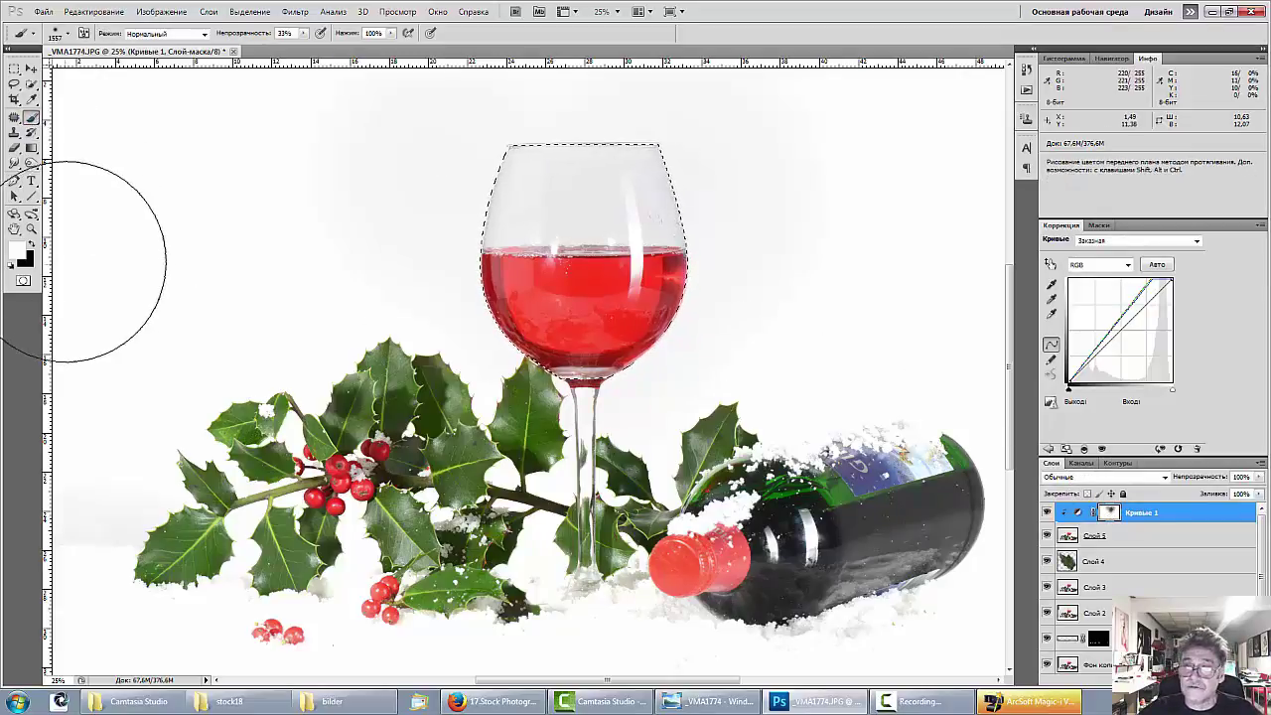
pyautogui.rightClick(557, 165)
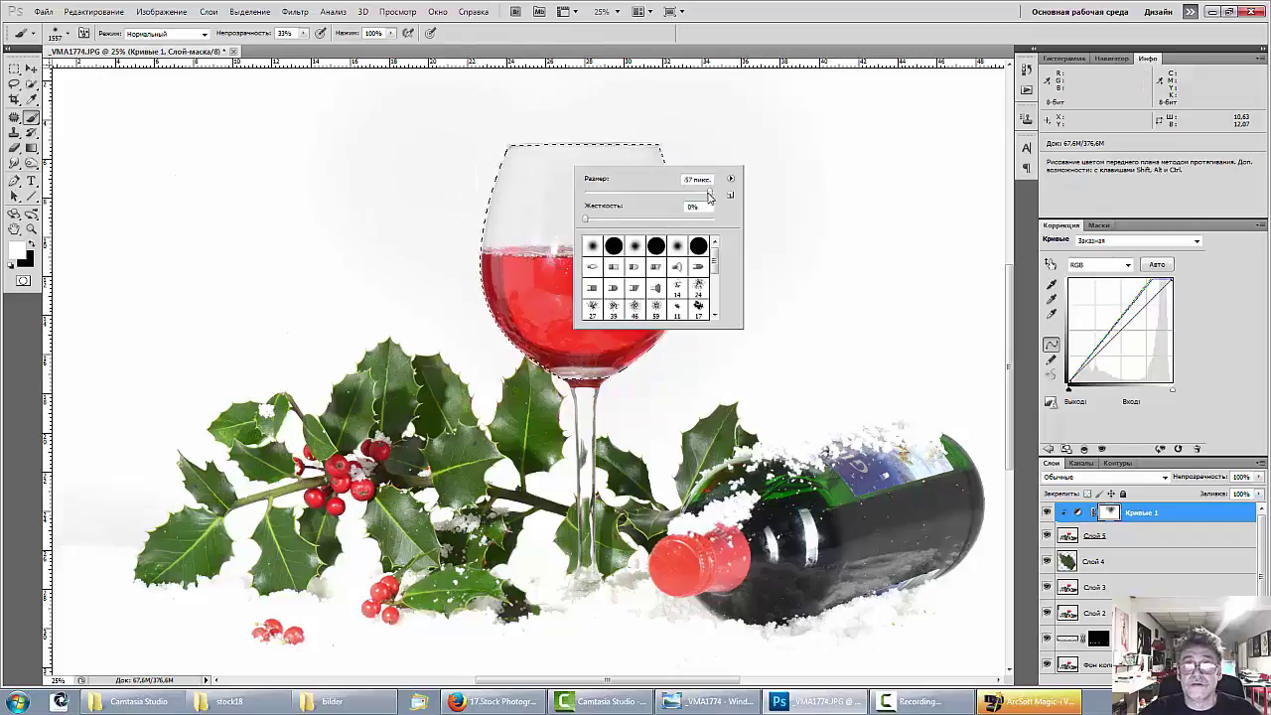
pyautogui.press('Return')
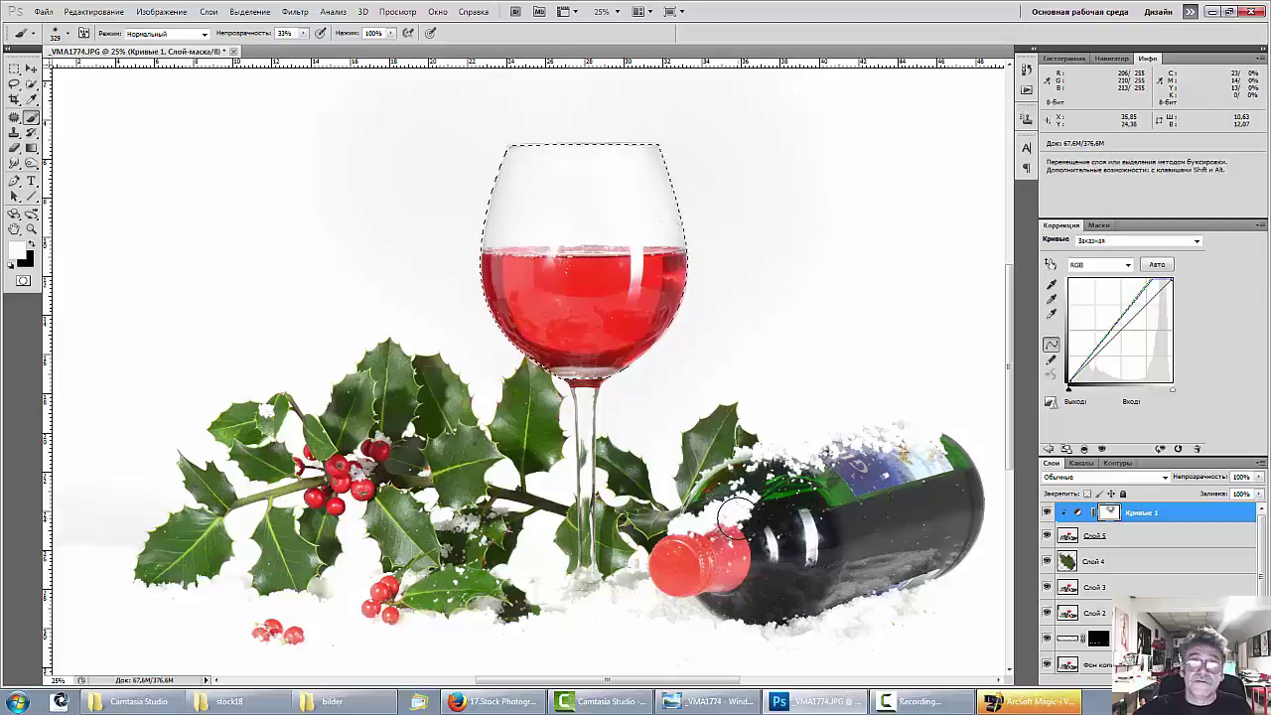
pyautogui.hotkey('ctrl', '+')
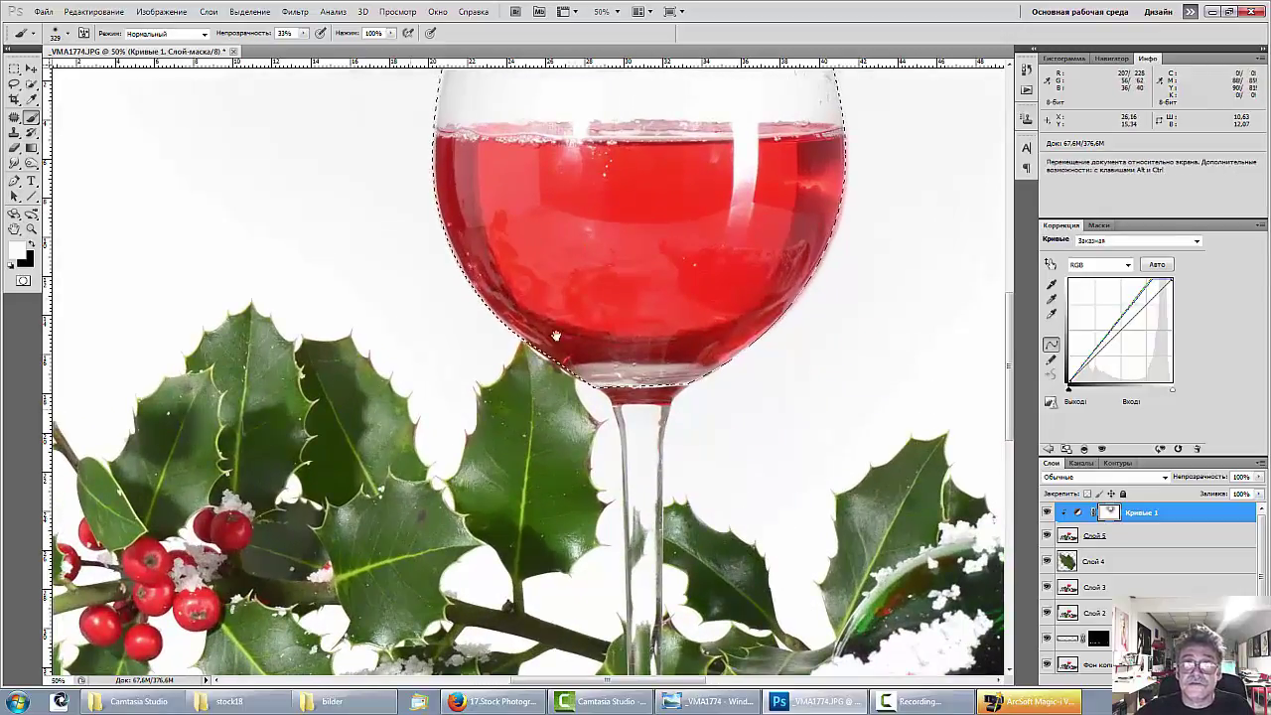
pyautogui.moveTo(556, 335)
pyautogui.mouseDown()
pyautogui.moveTo(497, 471)
pyautogui.moveTo(443, 525)
pyautogui.mouseUp()
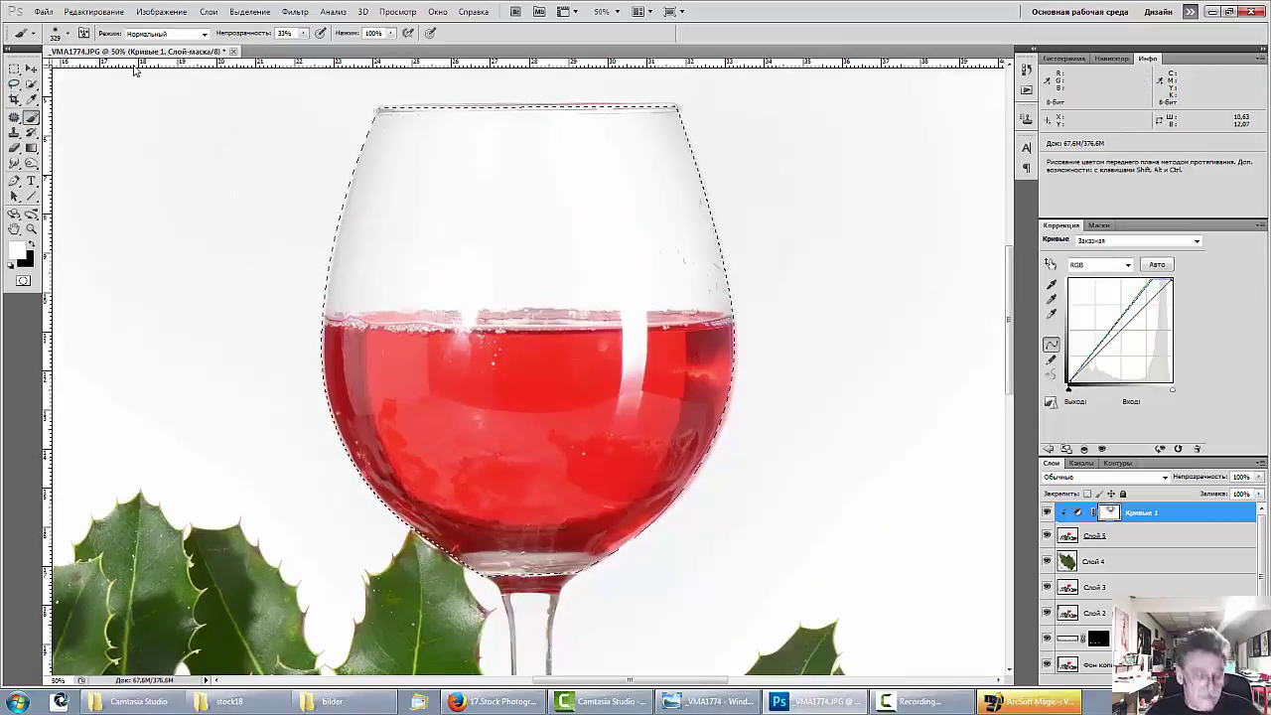
pyautogui.hotkey('ctrl', 'd')
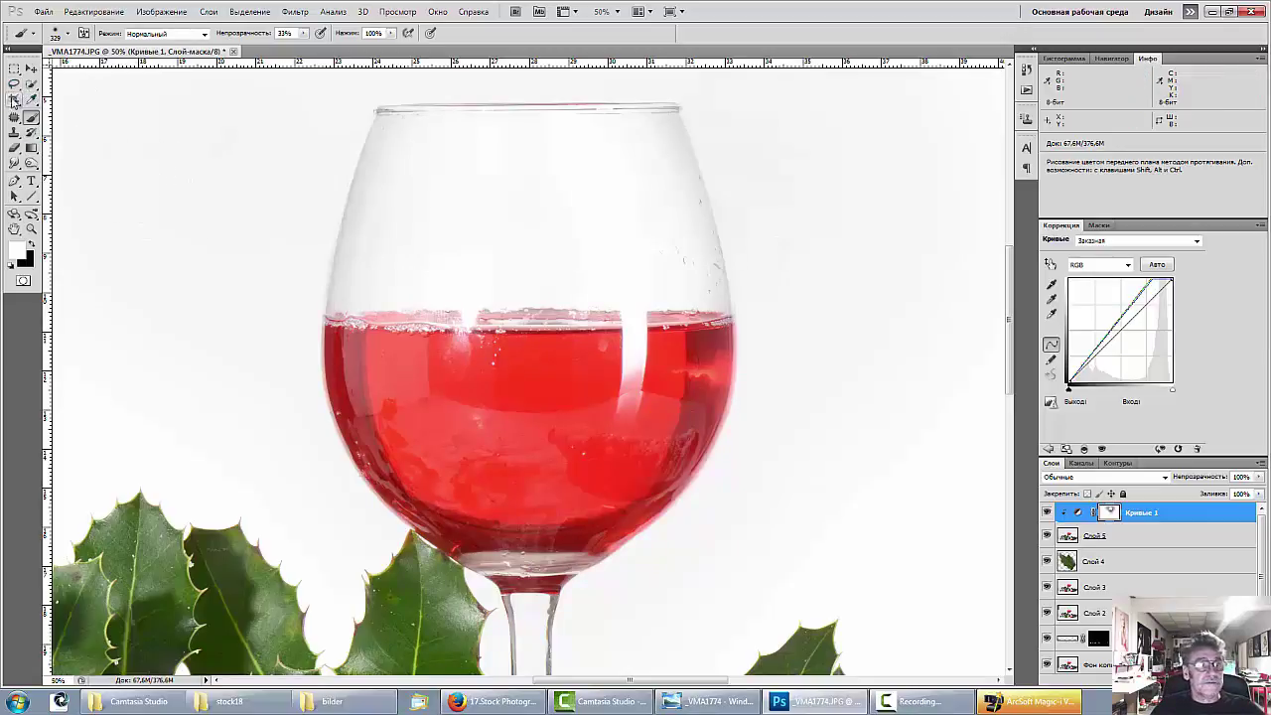
# Trace a closed Pen path around the red wine, following its surface line and the lower outline of the bowl.
pyautogui.click(15, 182)
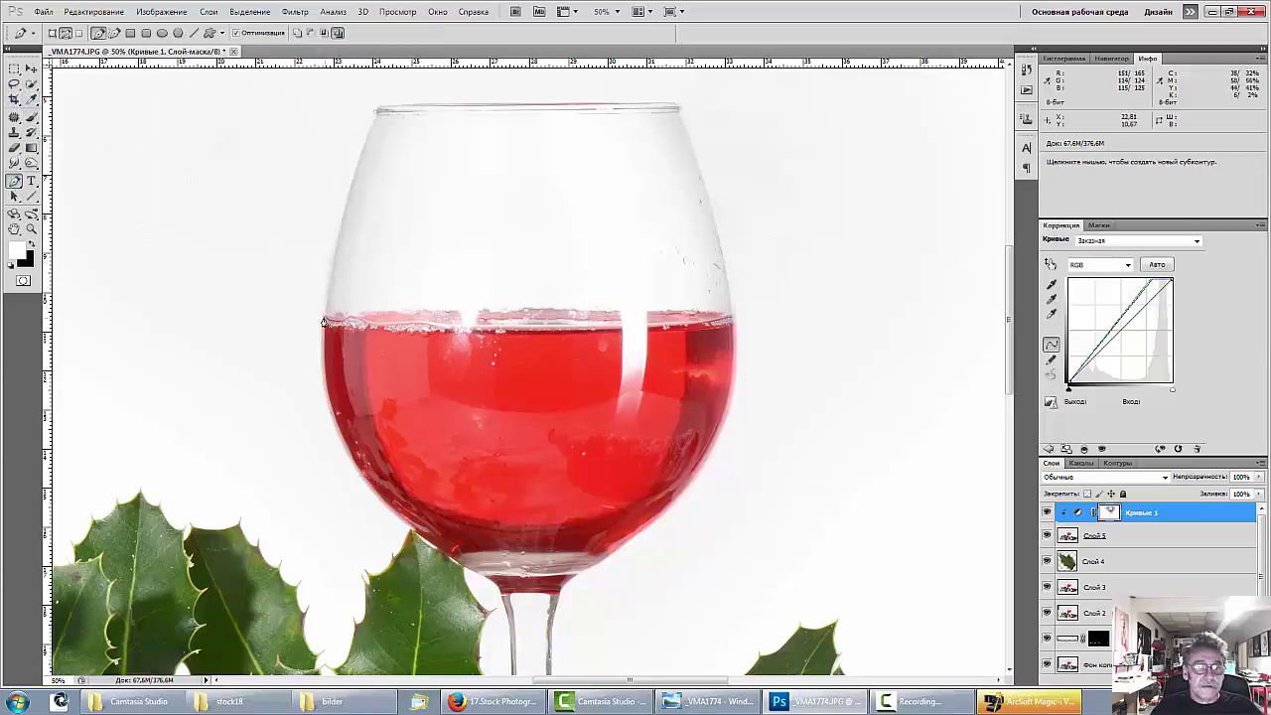
pyautogui.click(323, 320)
pyautogui.moveTo(563, 316); pyautogui.dragTo(671, 312)
pyautogui.click(732, 315)
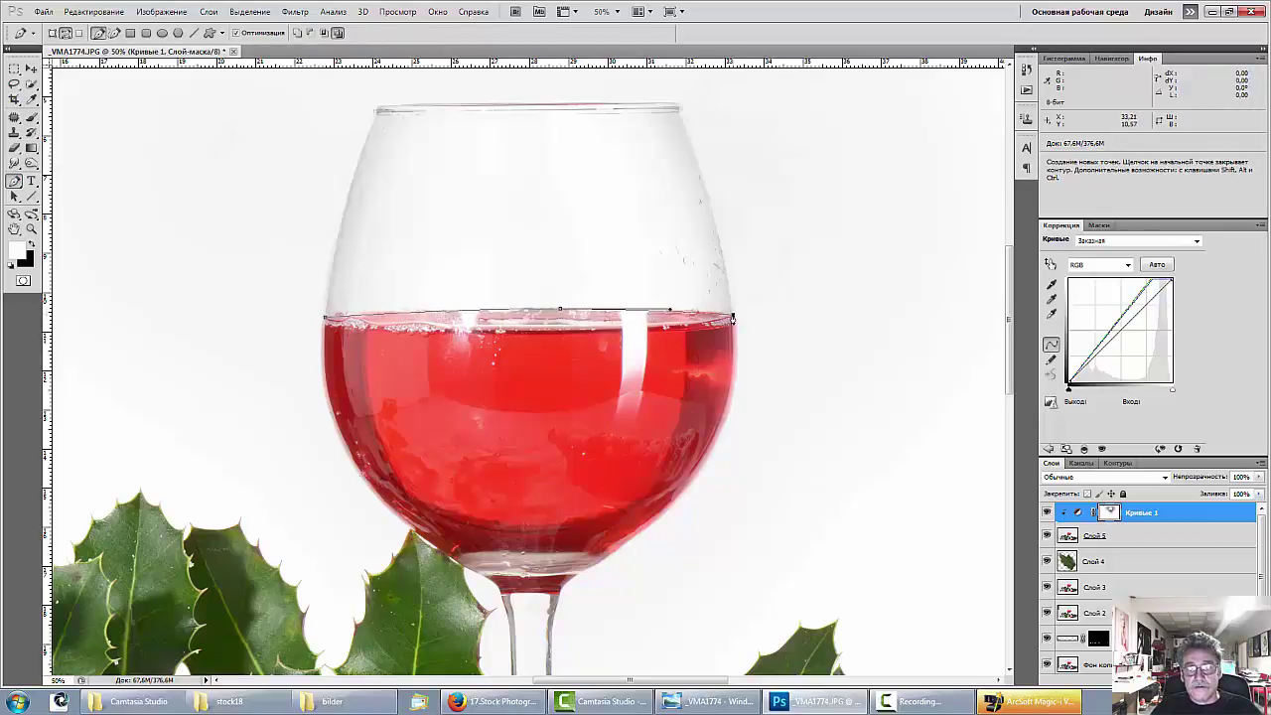
pyautogui.click(681, 500)
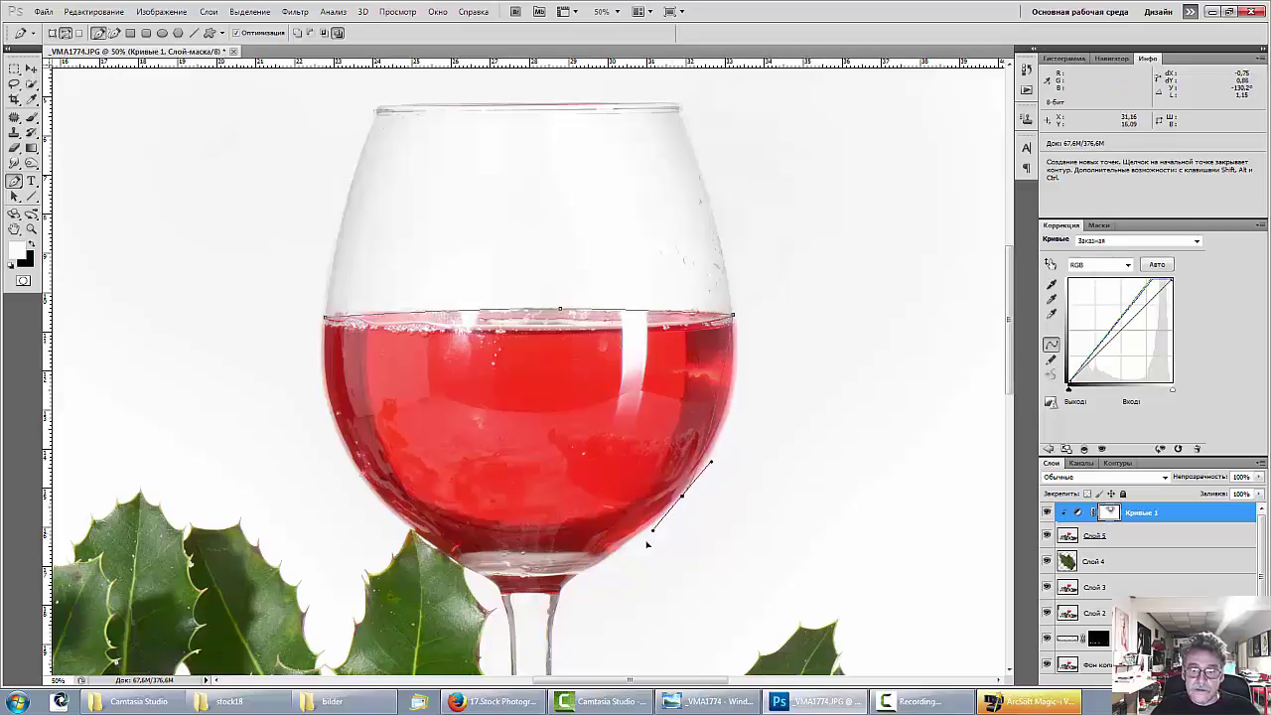
pyautogui.moveTo(647, 543); pyautogui.dragTo(607, 576)
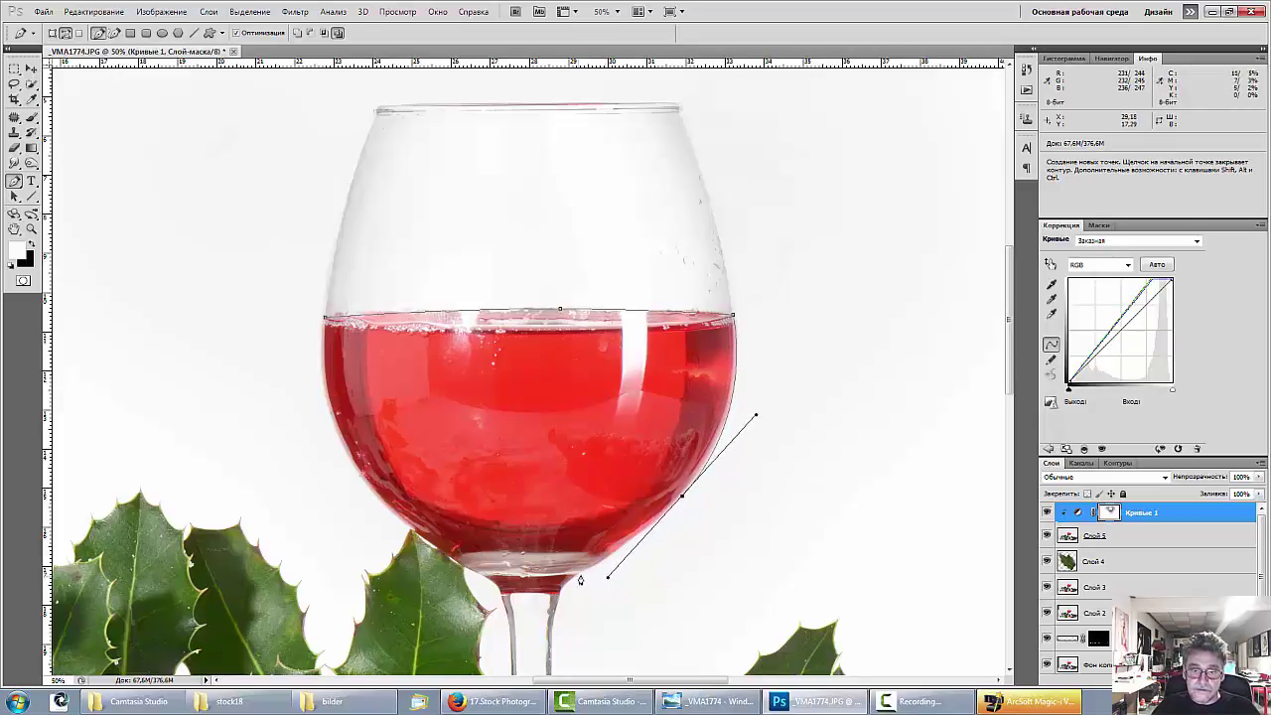
pyautogui.click(572, 581)
pyautogui.click(482, 579)
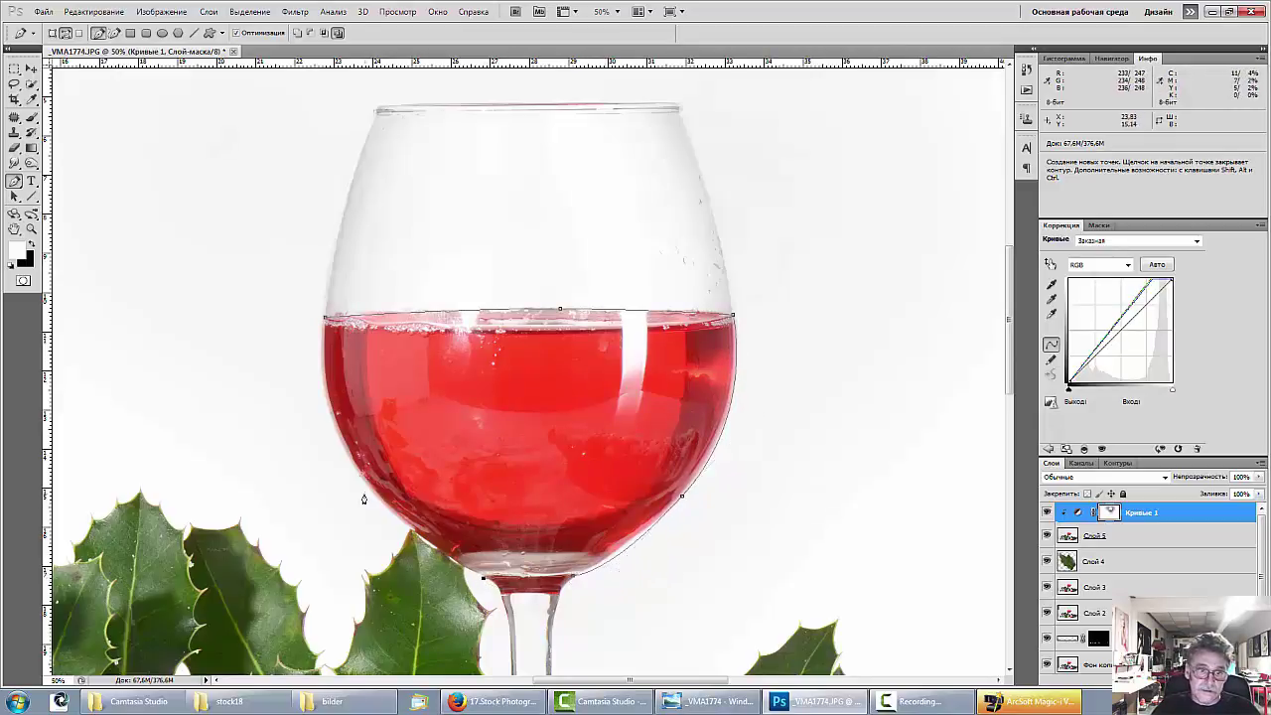
pyautogui.moveTo(367, 492); pyautogui.dragTo(327, 431)
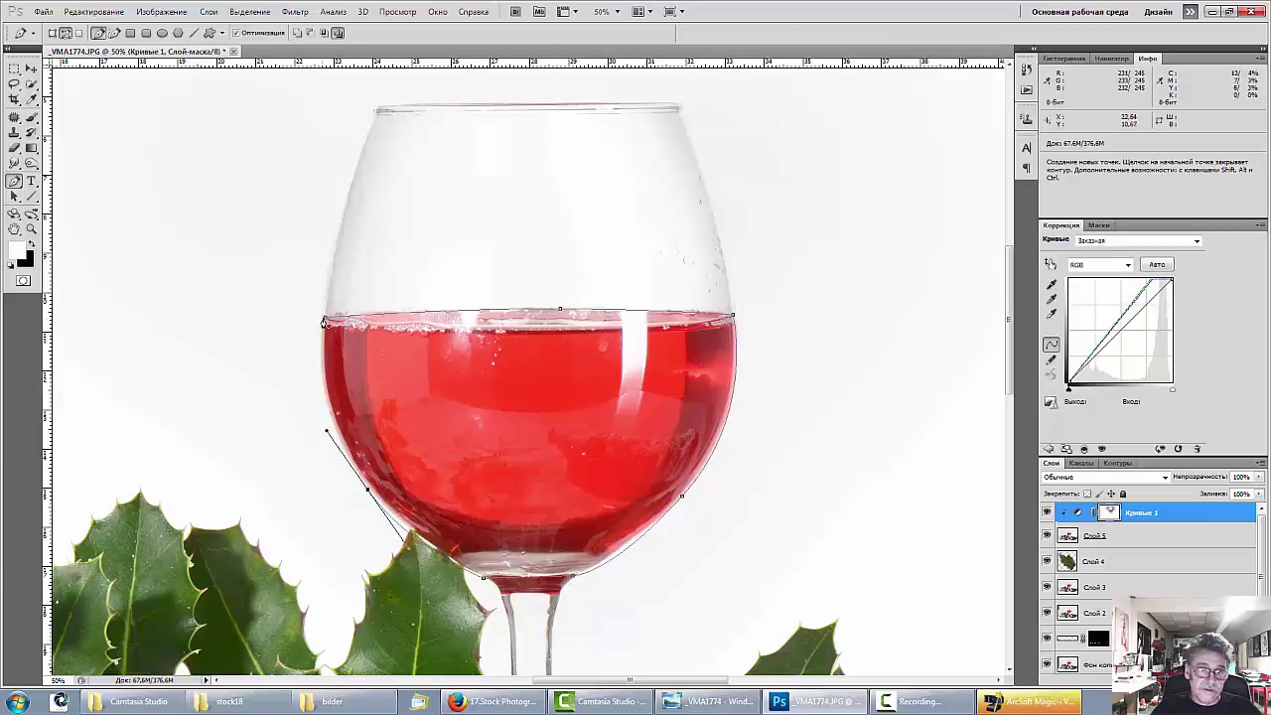
pyautogui.click(324, 320)
# Adjust the anchor points and handles of the wine path so its lower-left curve follows the glass edge.
pyautogui.press('ctrl')
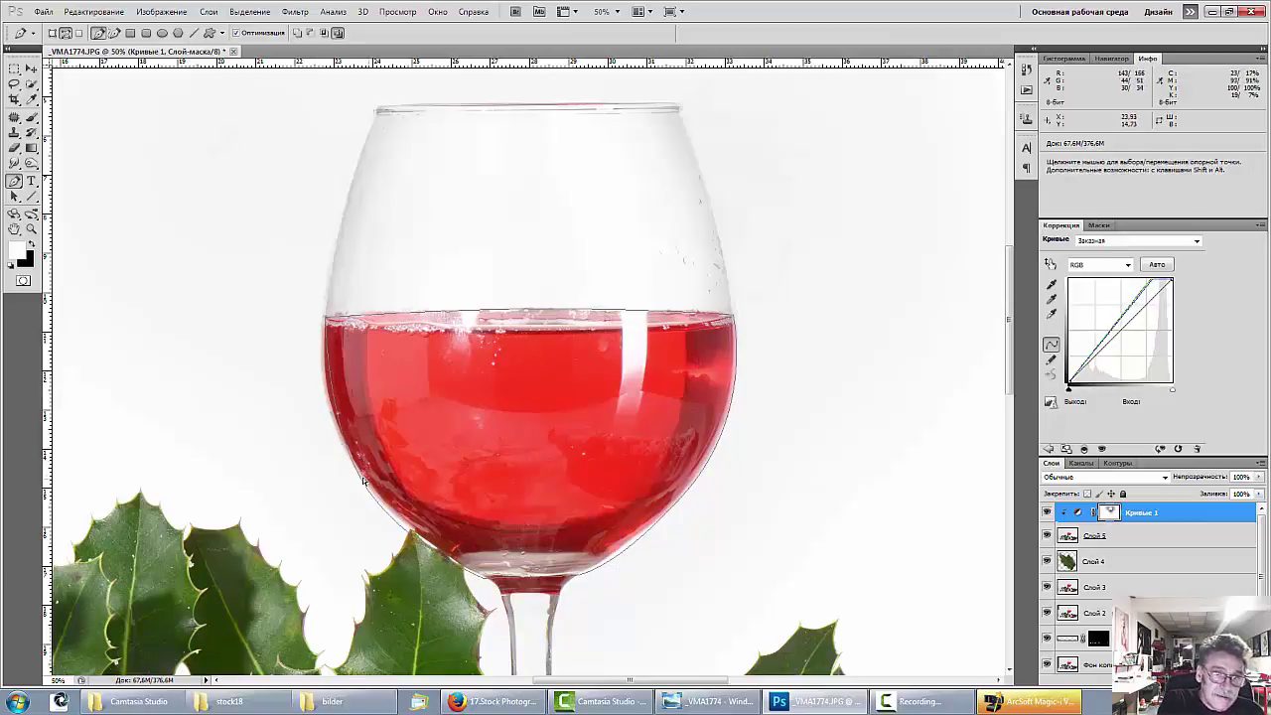
pyautogui.moveTo(369, 491); pyautogui.dragTo(360, 474)
pyautogui.moveTo(318, 416); pyautogui.dragTo(309, 404)
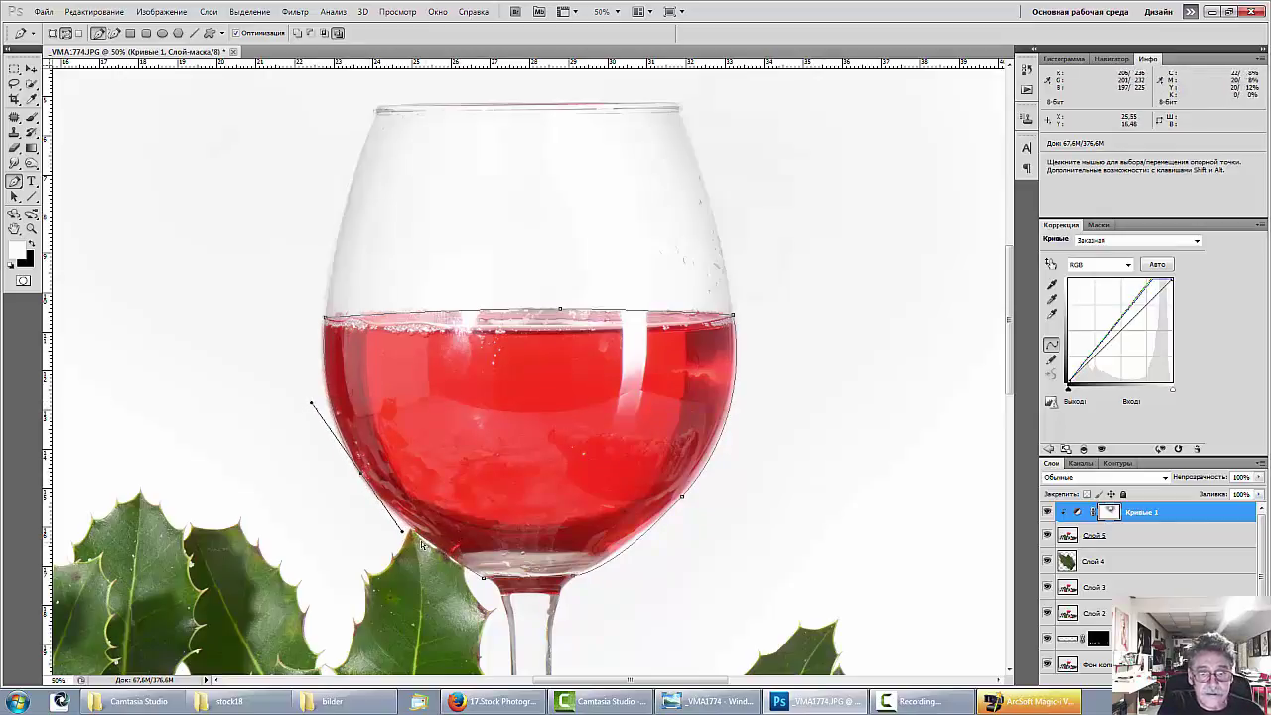
pyautogui.moveTo(403, 537); pyautogui.dragTo(400, 536)
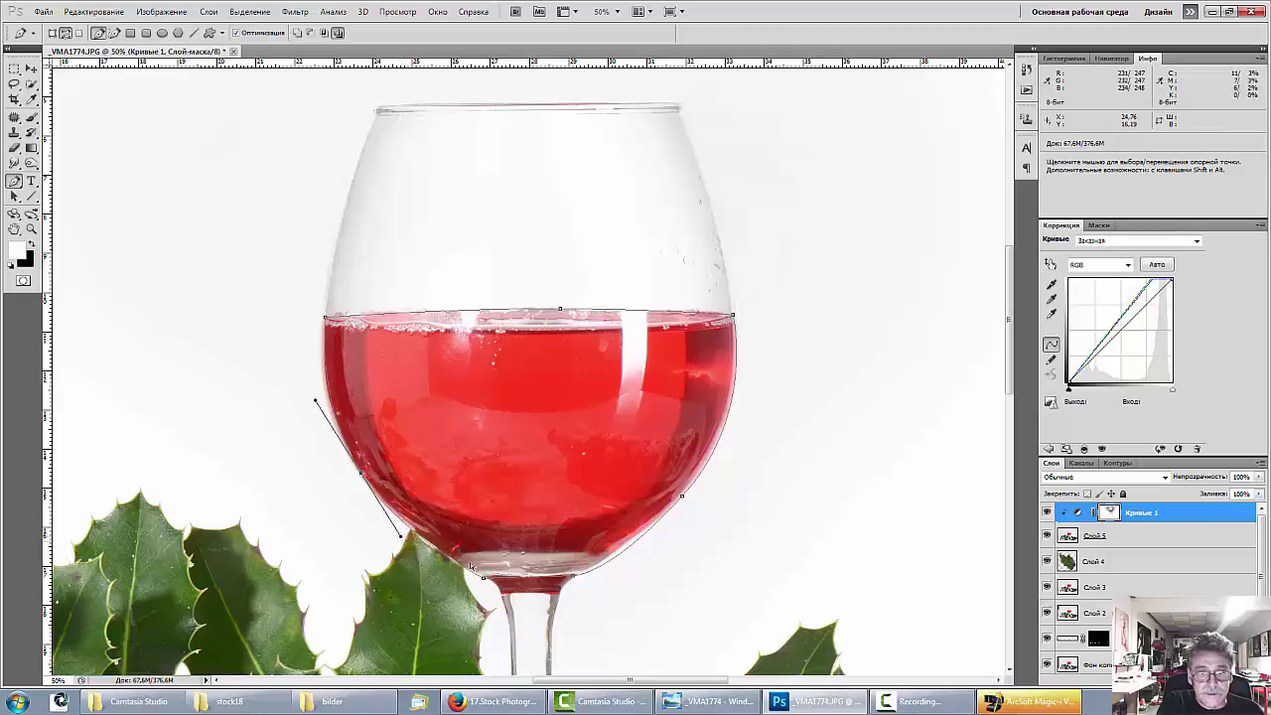
pyautogui.click(485, 581)
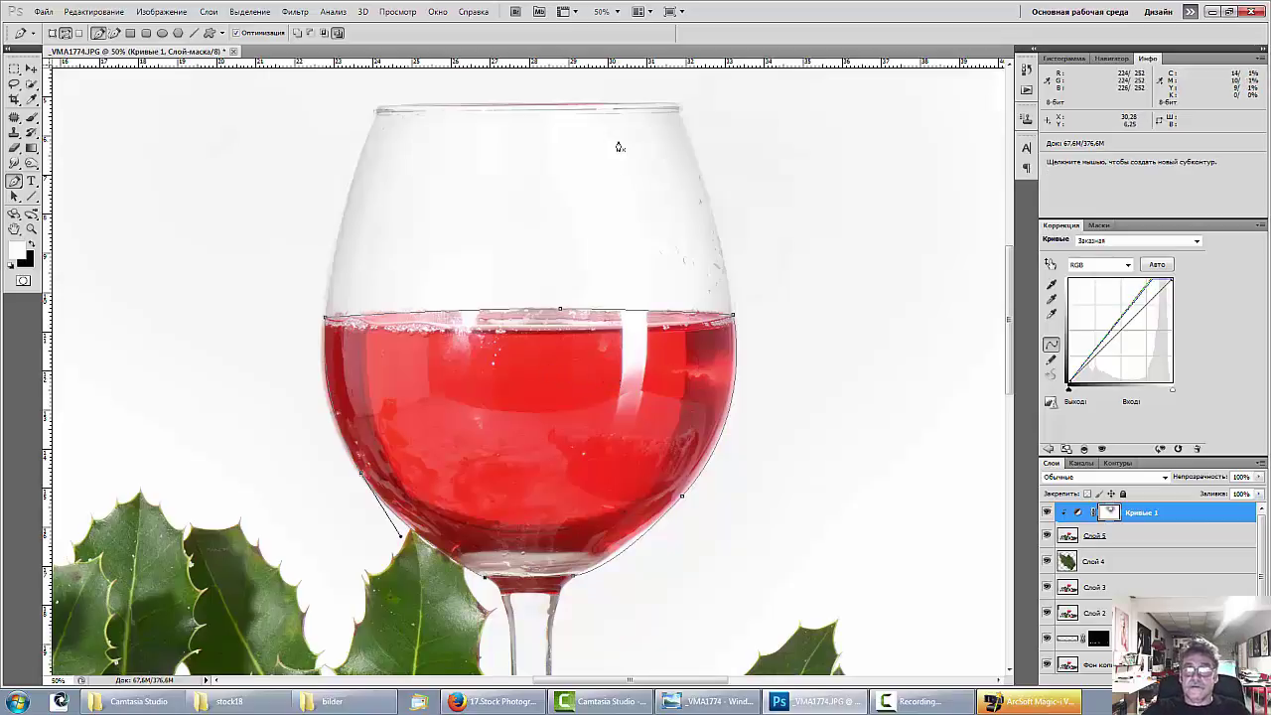
# Convert the wine path into a new selection with a 1-pixel feather, and stamp all visible layers into a new layer above Curves.
pyautogui.rightClick(508, 516)
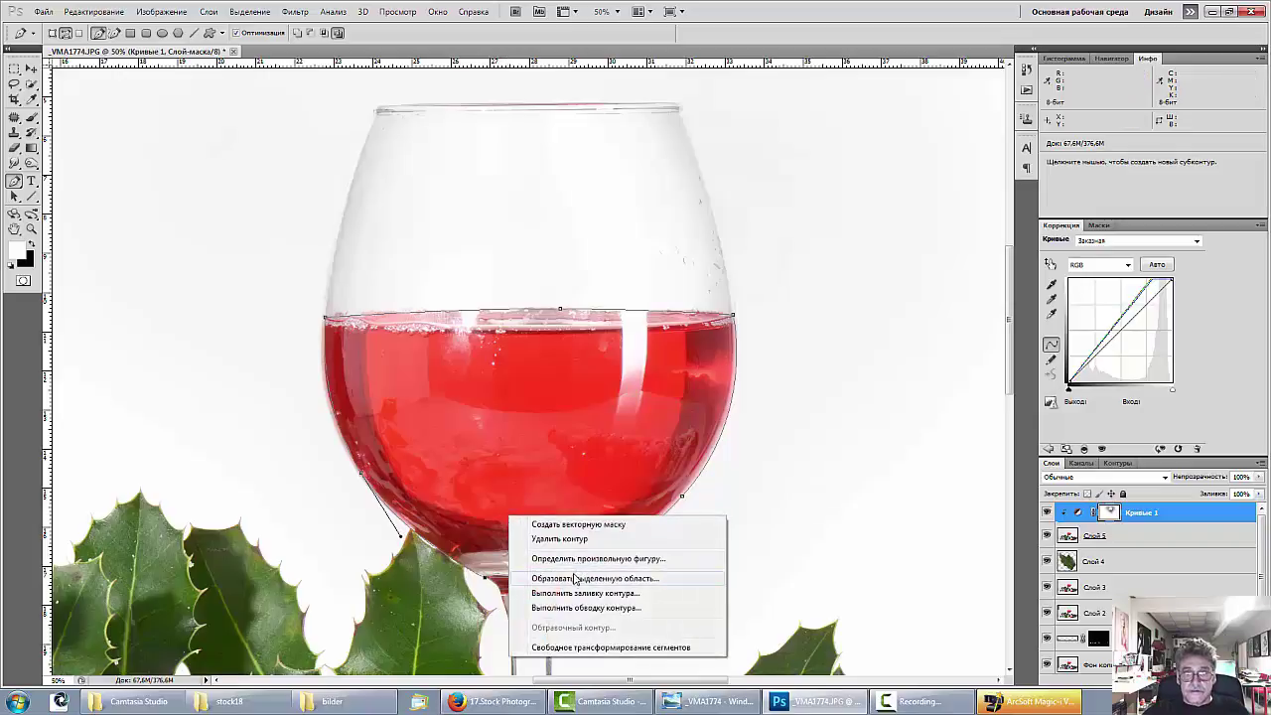
pyautogui.click(572, 584)
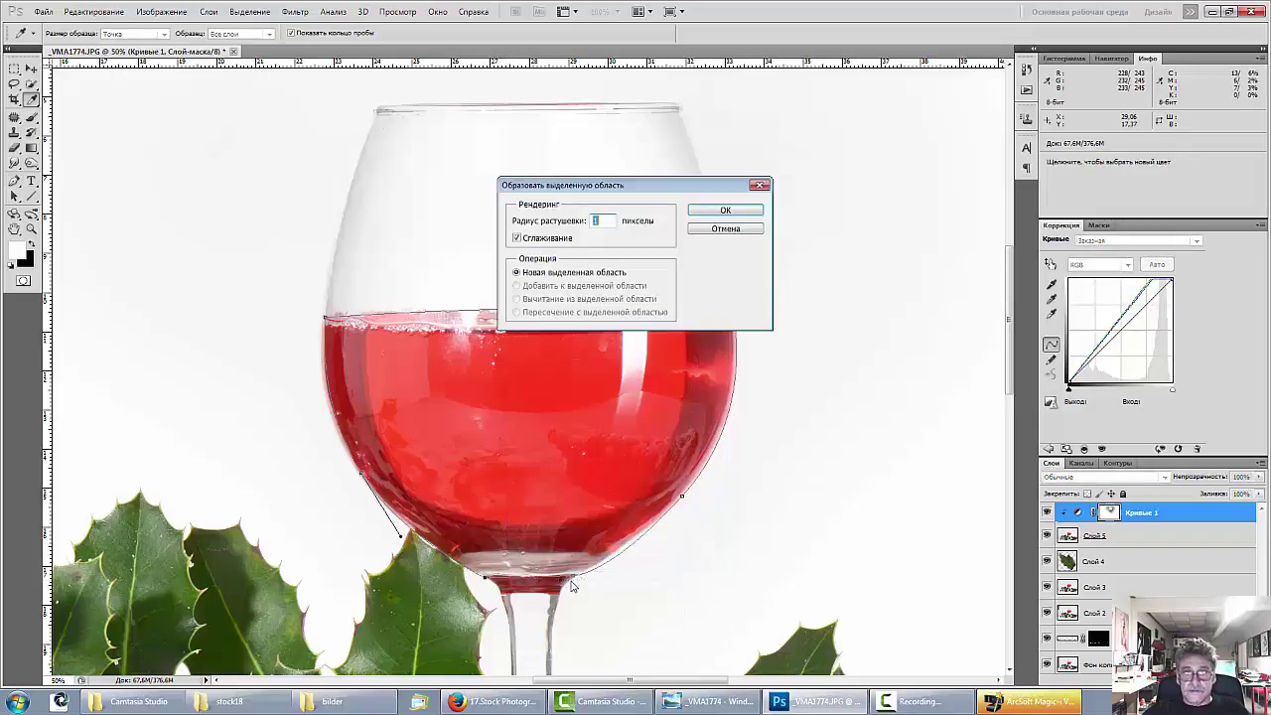
pyautogui.click(722, 211)
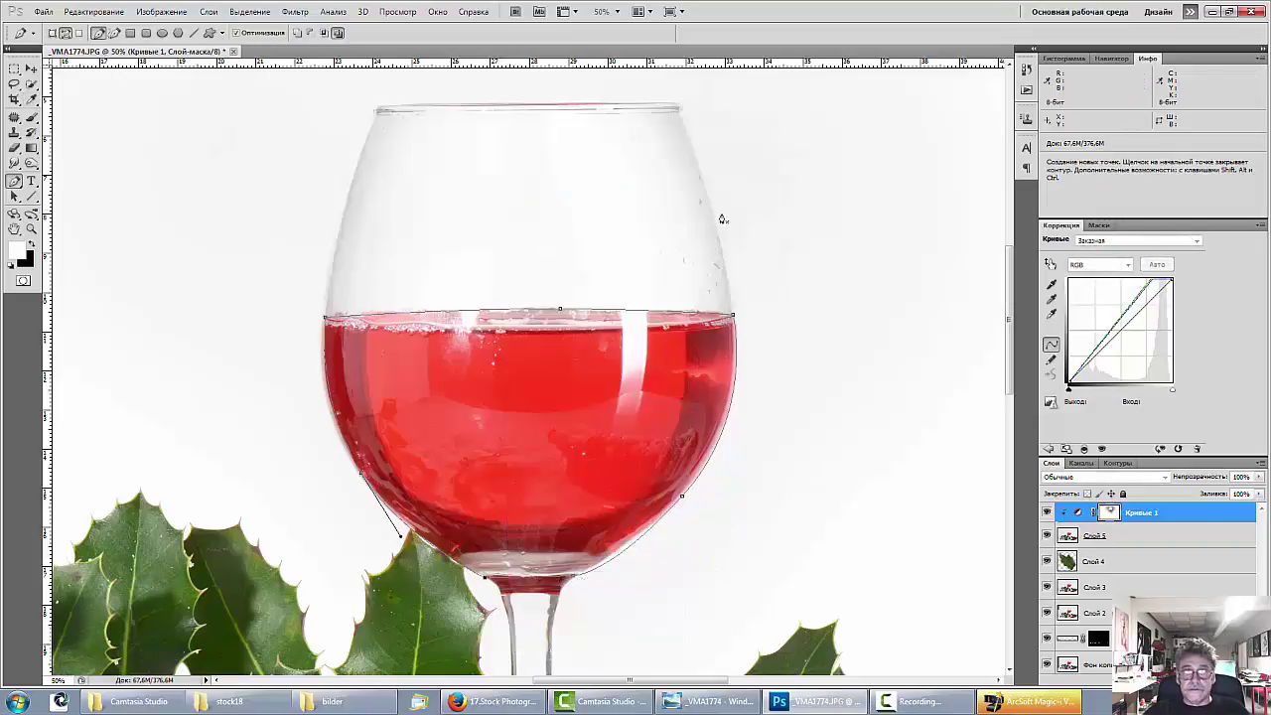
pyautogui.click(1154, 514)
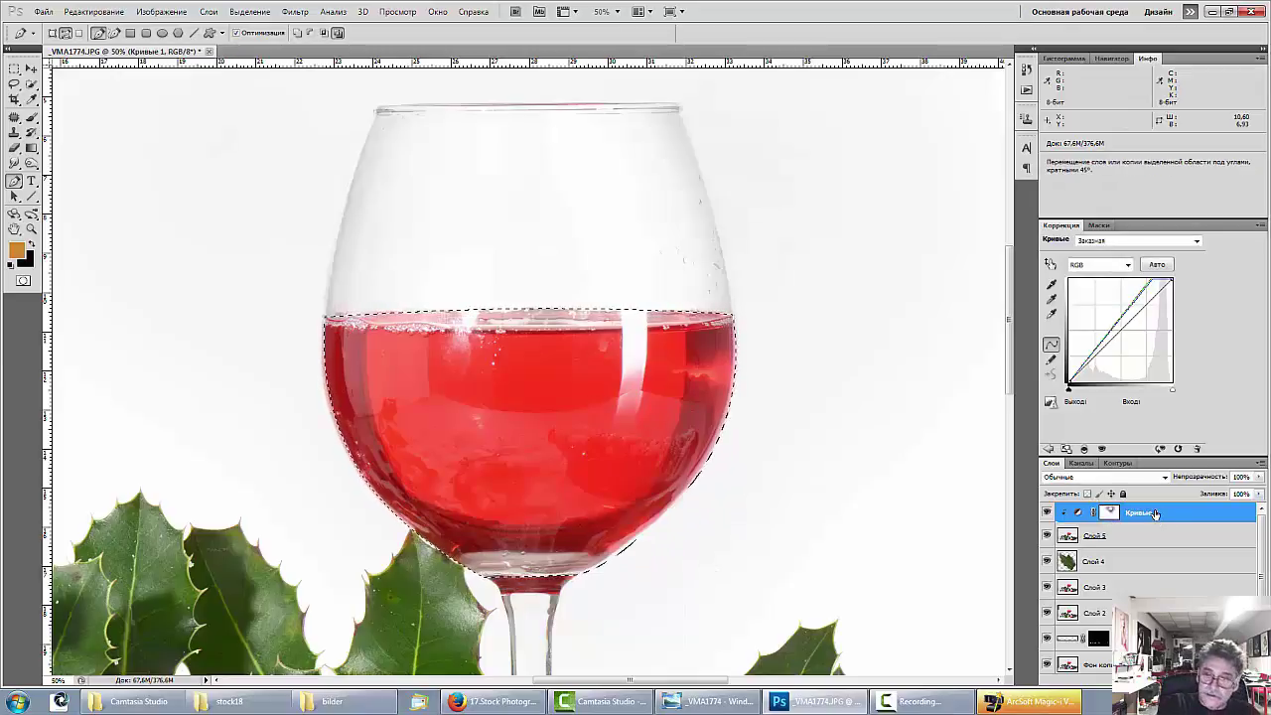
pyautogui.hotkey('ctrl', 'shift', 'alt', 'e')
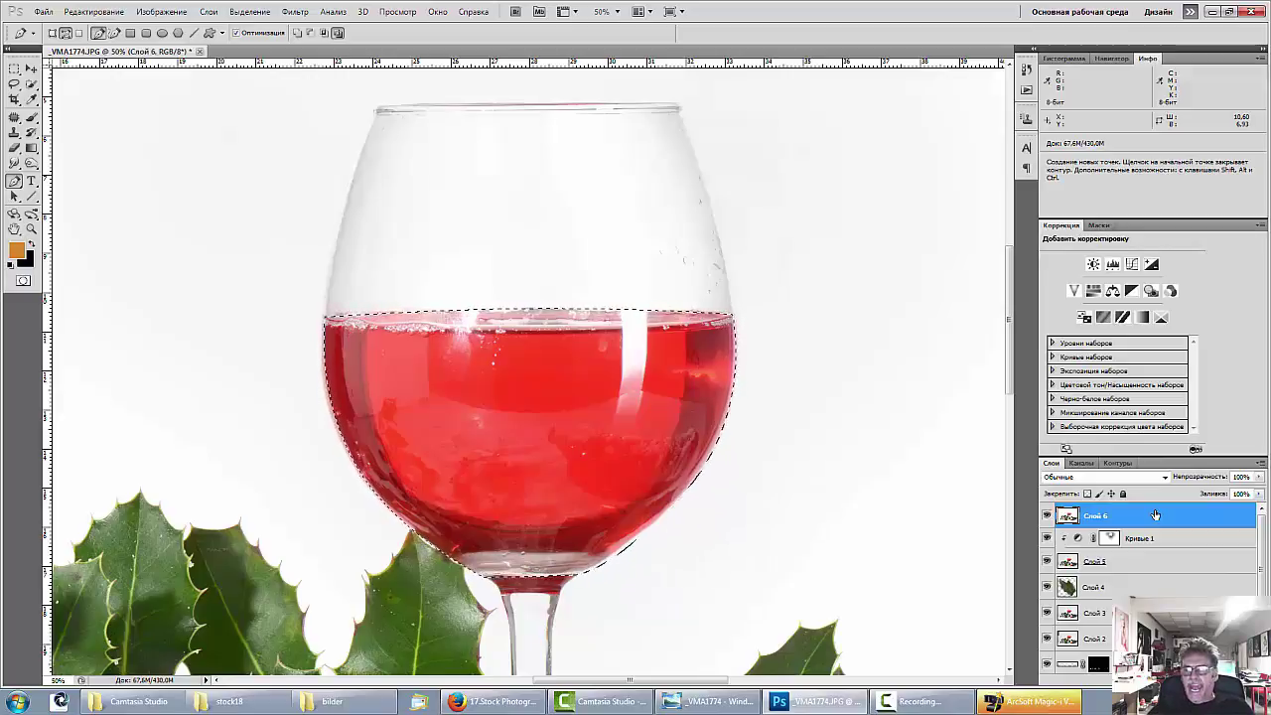
# Add a Levels adjustment limited to the wine, with midtones at 0.36, white input at 255 and black output at 39.
pyautogui.hotkey('ctrl', '-')
pyautogui.hotkey('ctrl', '-')
pyautogui.hotkey('ctrl', '-')
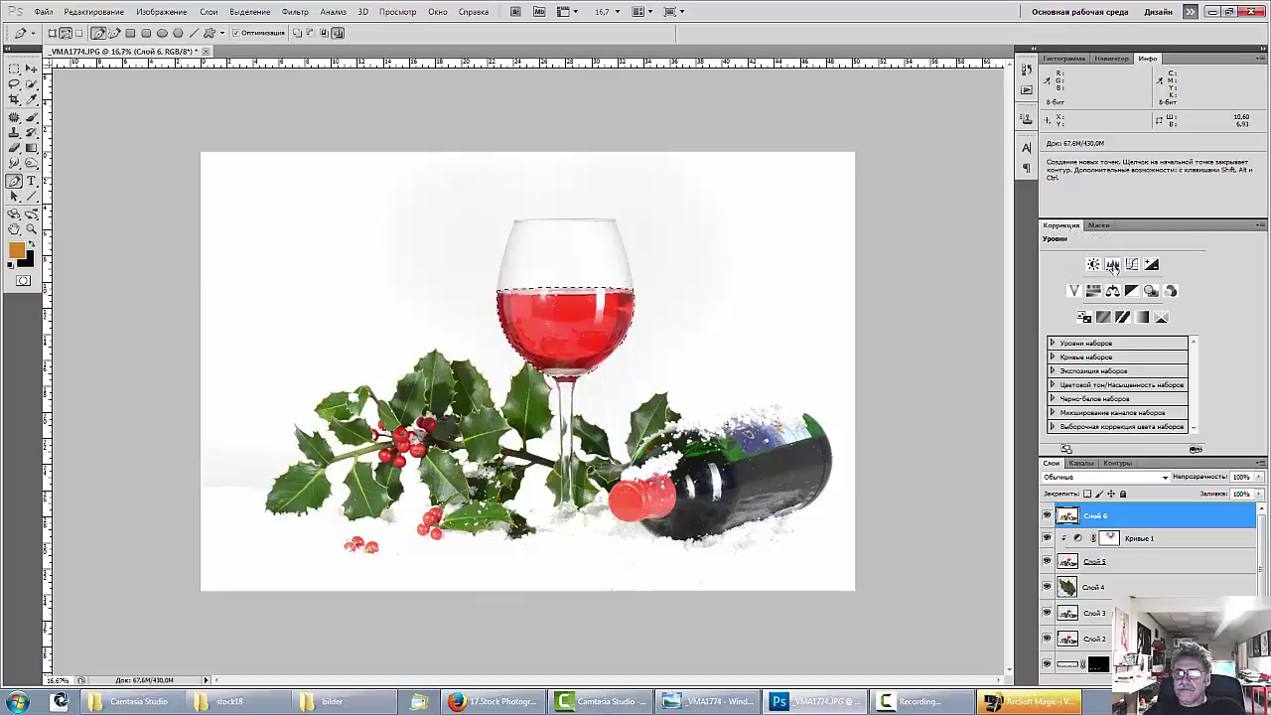
pyautogui.click(1113, 266)
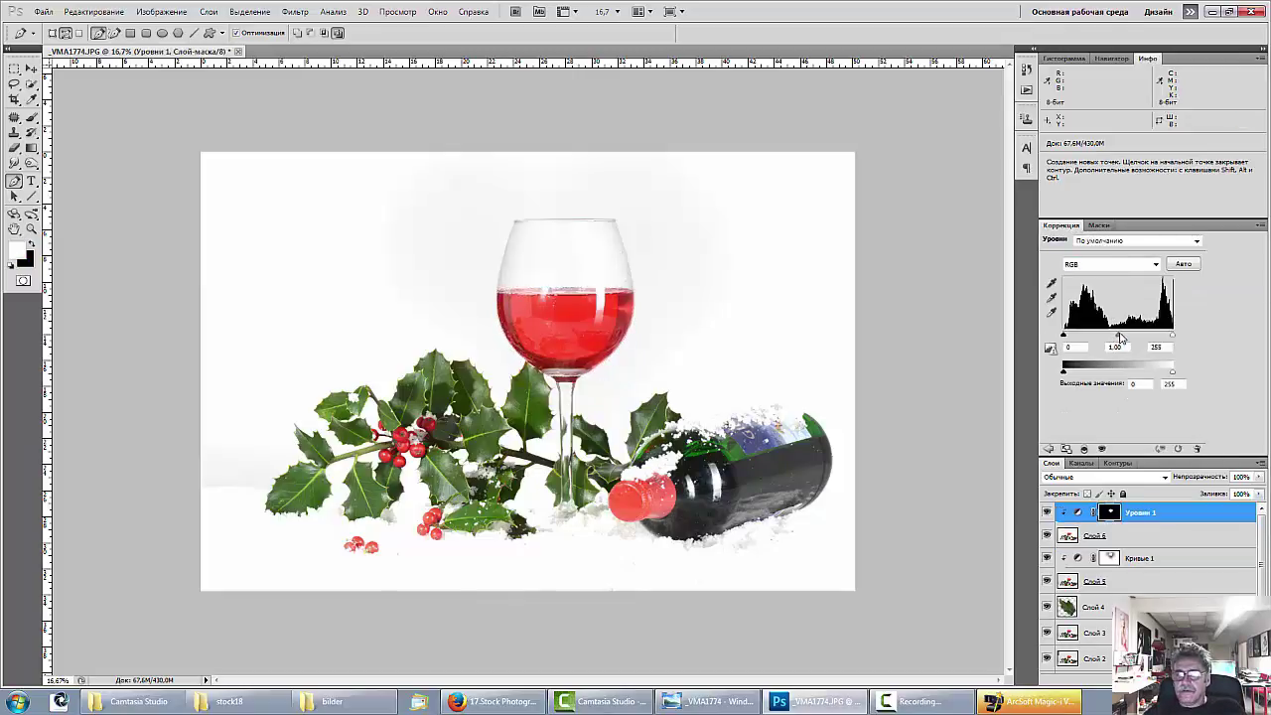
pyautogui.moveTo(1120, 337); pyautogui.dragTo(1134, 338)
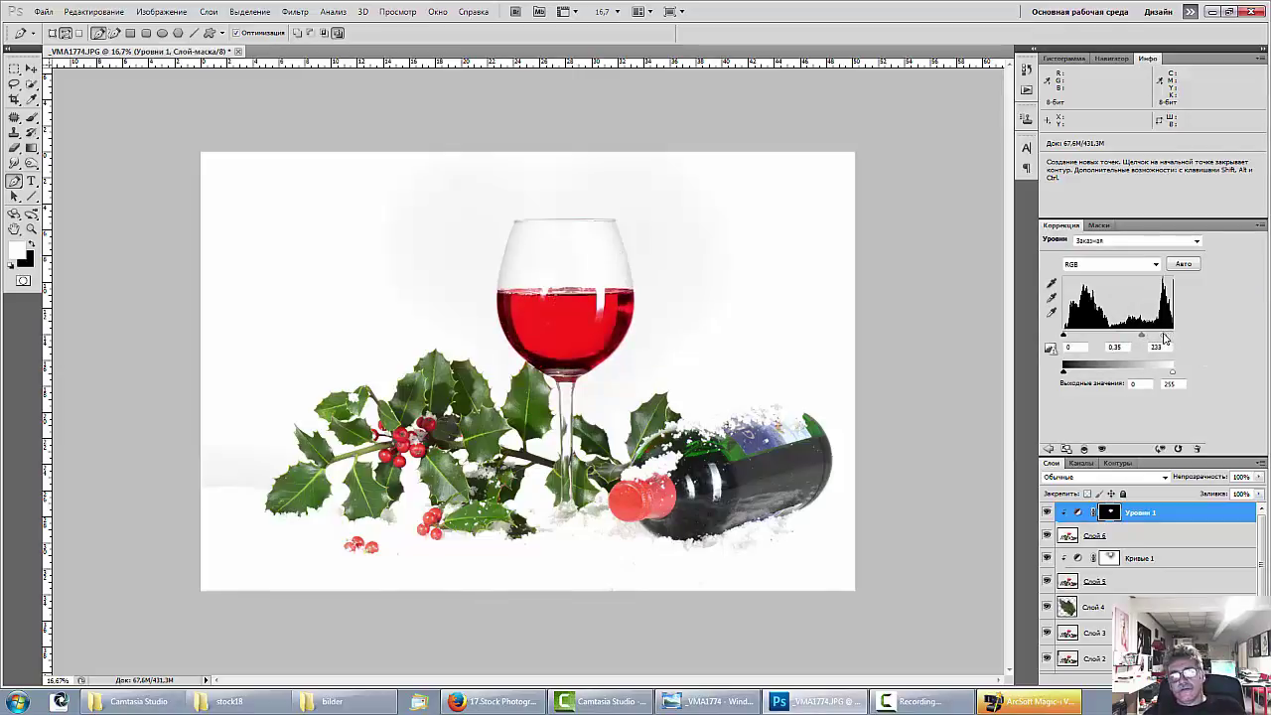
pyautogui.moveTo(1165, 338); pyautogui.dragTo(1201, 338)
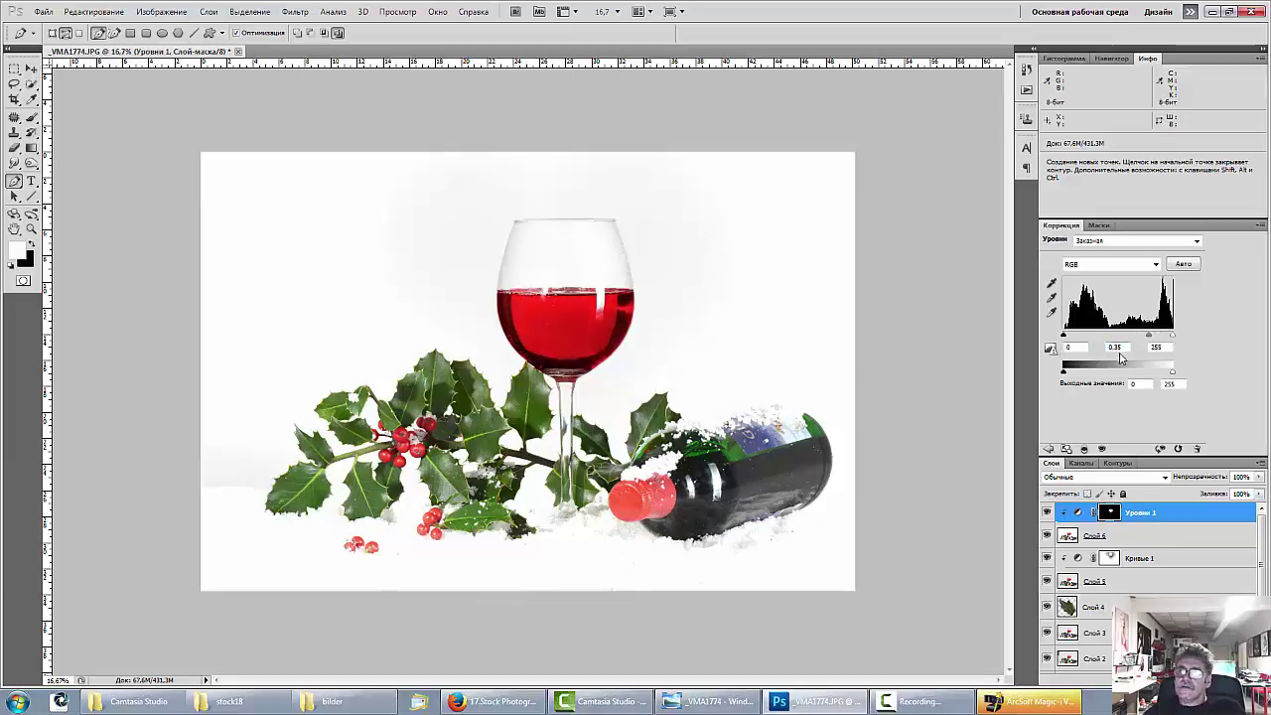
pyautogui.moveTo(1064, 372)
pyautogui.mouseDown()
pyautogui.moveTo(1092, 373)
pyautogui.moveTo(1063, 372)
pyautogui.moveTo(1080, 374)
pyautogui.mouseUp()
pyautogui.moveTo(1149, 337); pyautogui.dragTo(1149, 337)
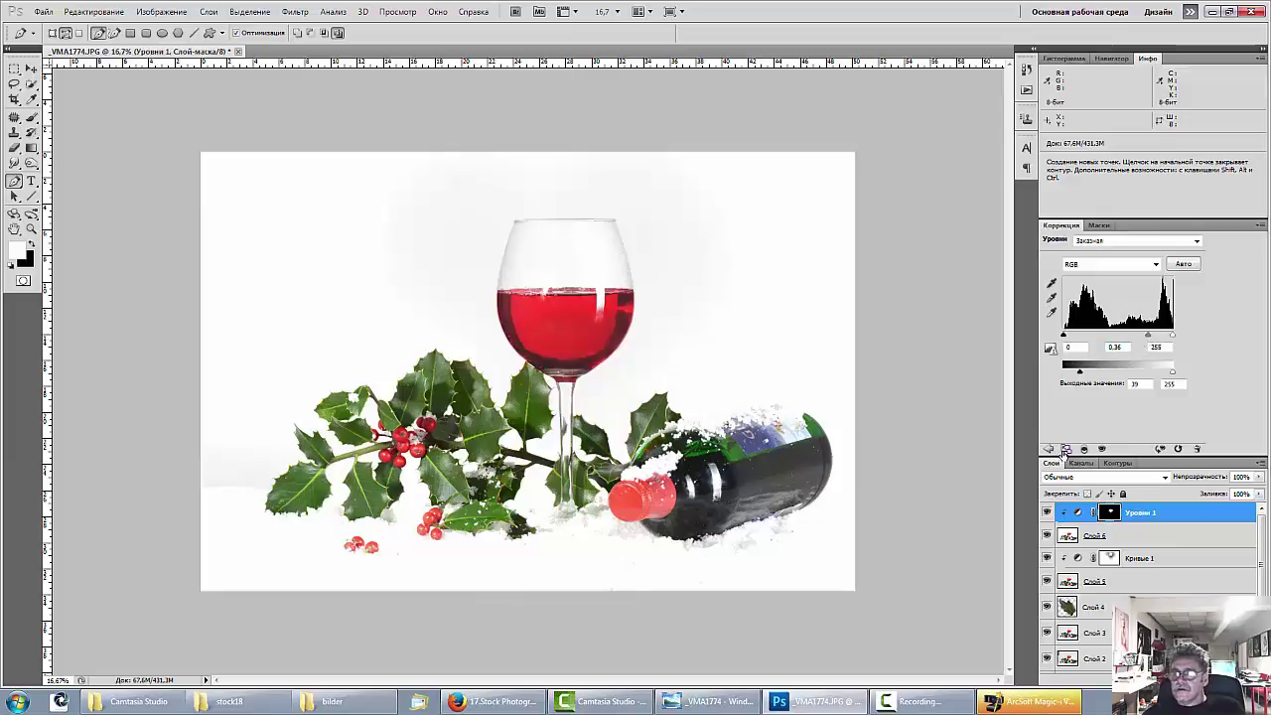
# Try a Color Balance adjustment on the whole image with the midtone cyan–red value at -13.
pyautogui.click(1048, 450)
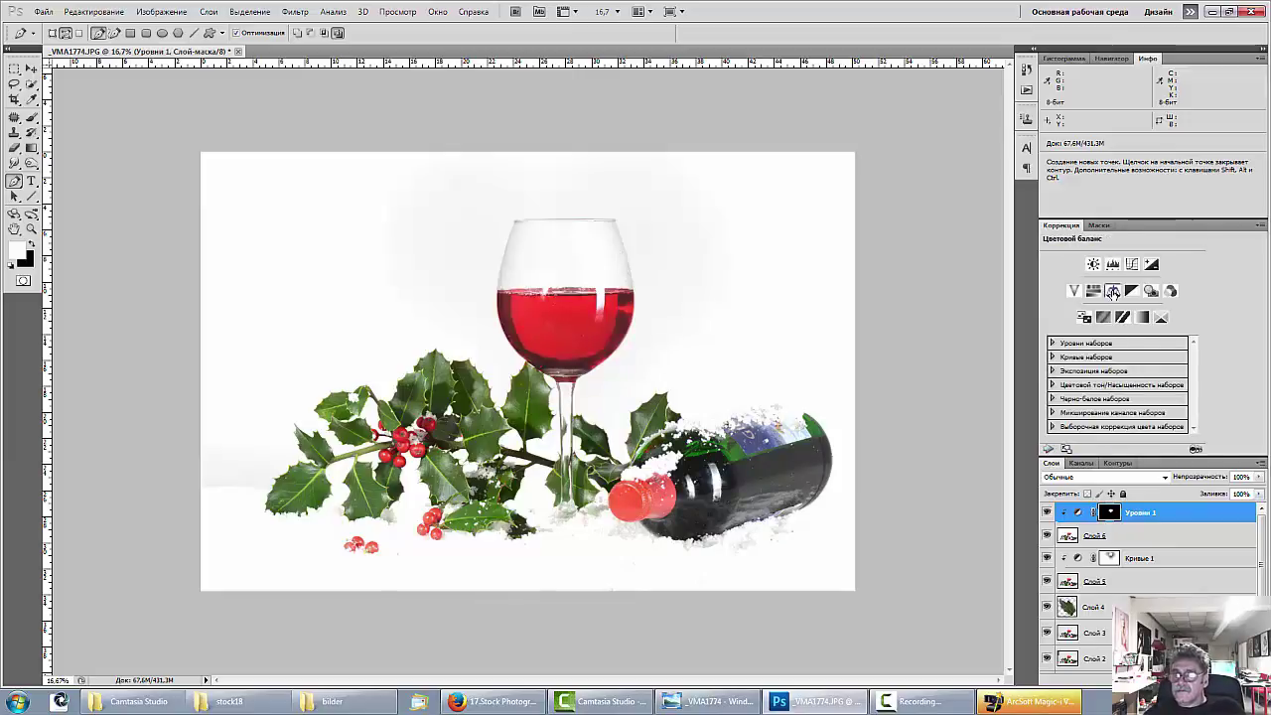
pyautogui.click(1113, 291)
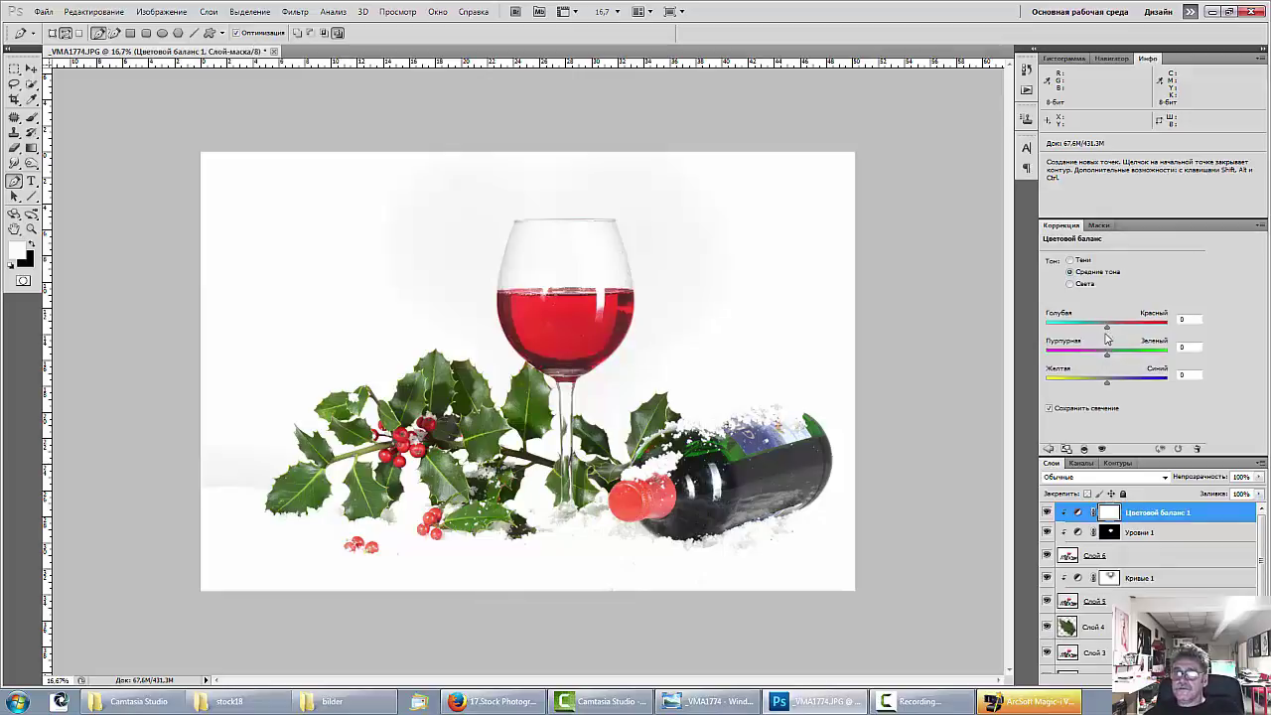
pyautogui.moveTo(1074, 331)
pyautogui.mouseDown()
pyautogui.moveTo(1059, 331)
pyautogui.moveTo(1096, 330)
pyautogui.mouseUp()
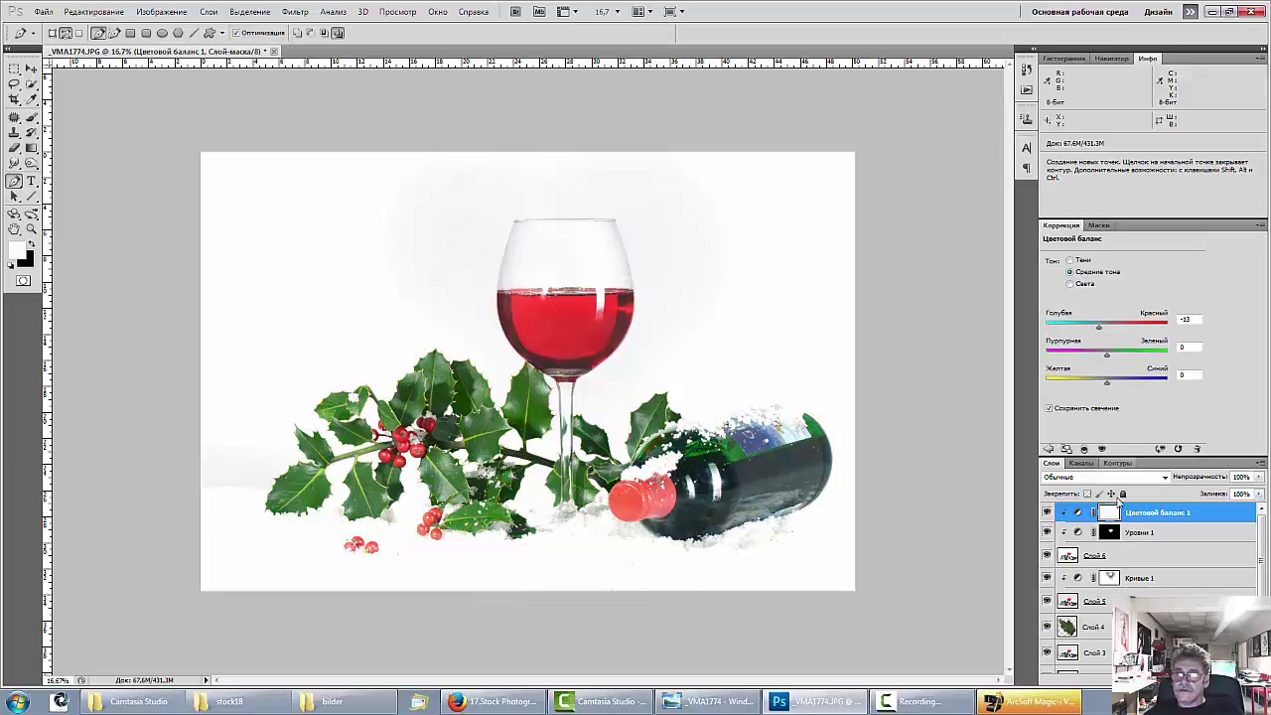
# Load the Levels mask as a selection of the wine and delete the unmasked Color Balance layer.
pyautogui.keyDown('ctrl'); pyautogui.click(1110, 534); pyautogui.keyUp('ctrl')
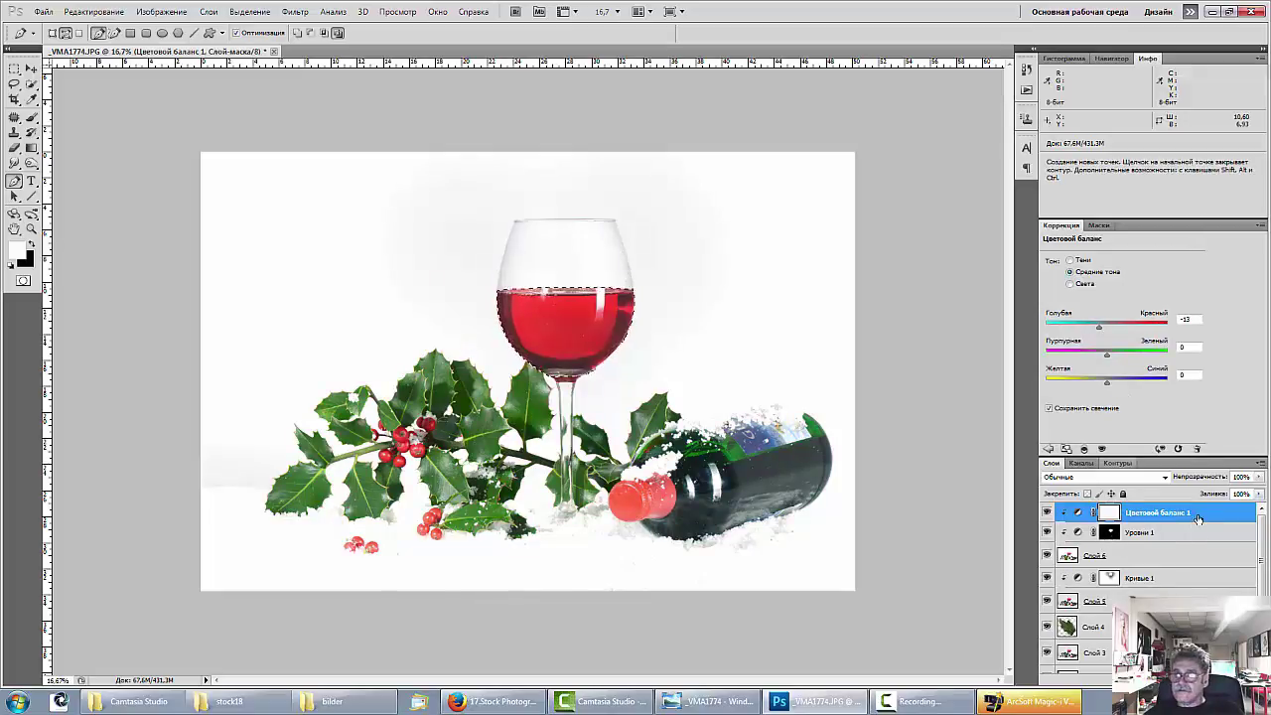
pyautogui.moveTo(1068, 623); pyautogui.dragTo(1069, 673)
pyautogui.moveTo(1192, 673); pyautogui.dragTo(1246, 681)
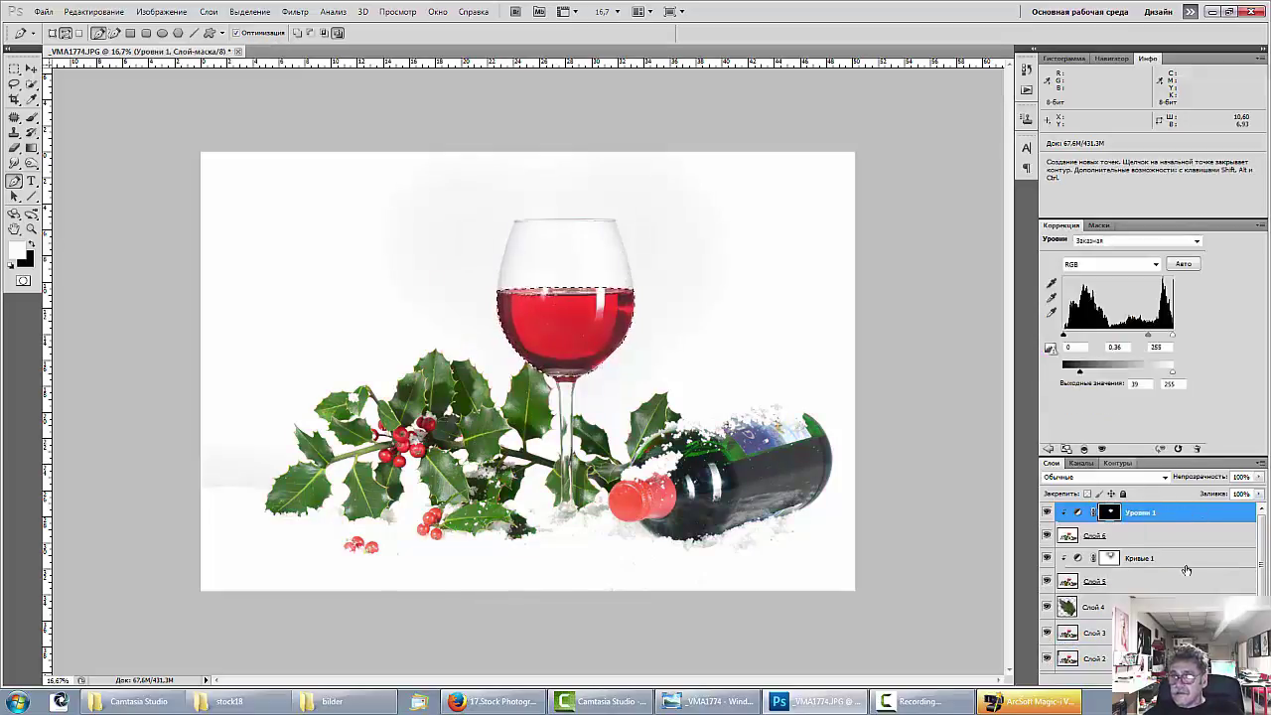
# Add a Color Balance adjustment limited to the wine, with midtone cyan–red at +27 and yellow–blue at -14.
pyautogui.click(1048, 449)
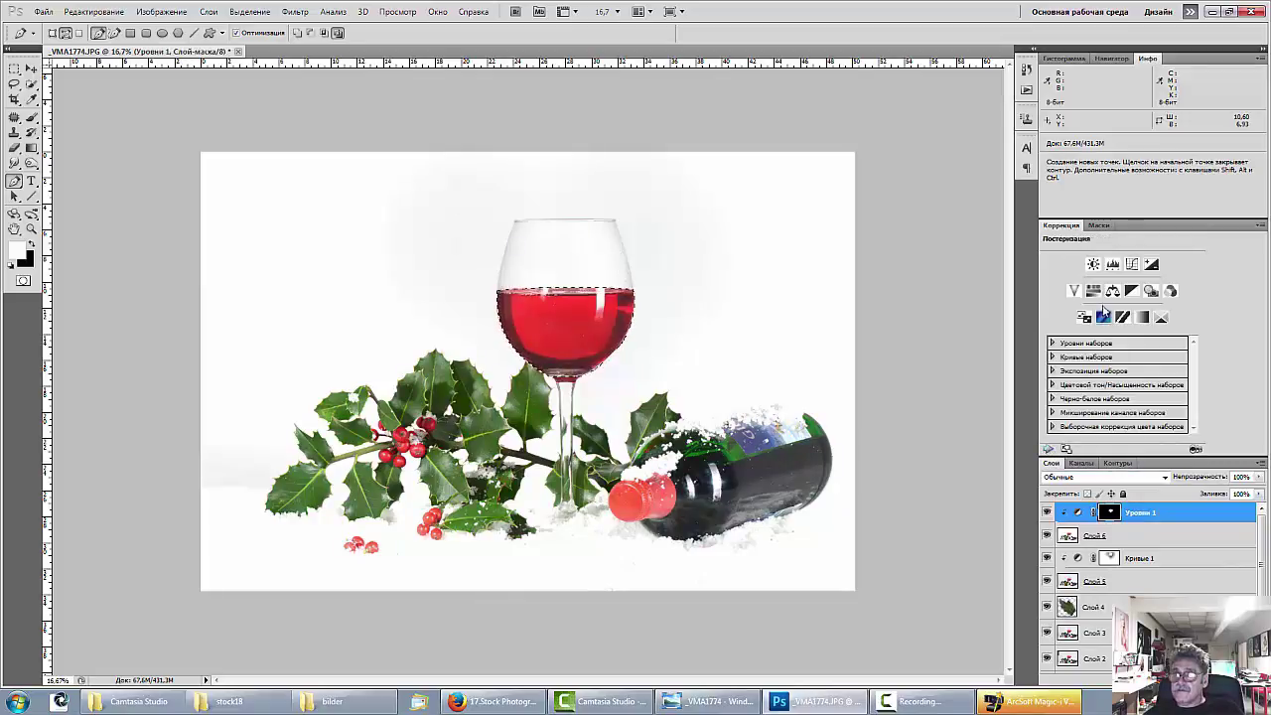
pyautogui.click(1112, 291)
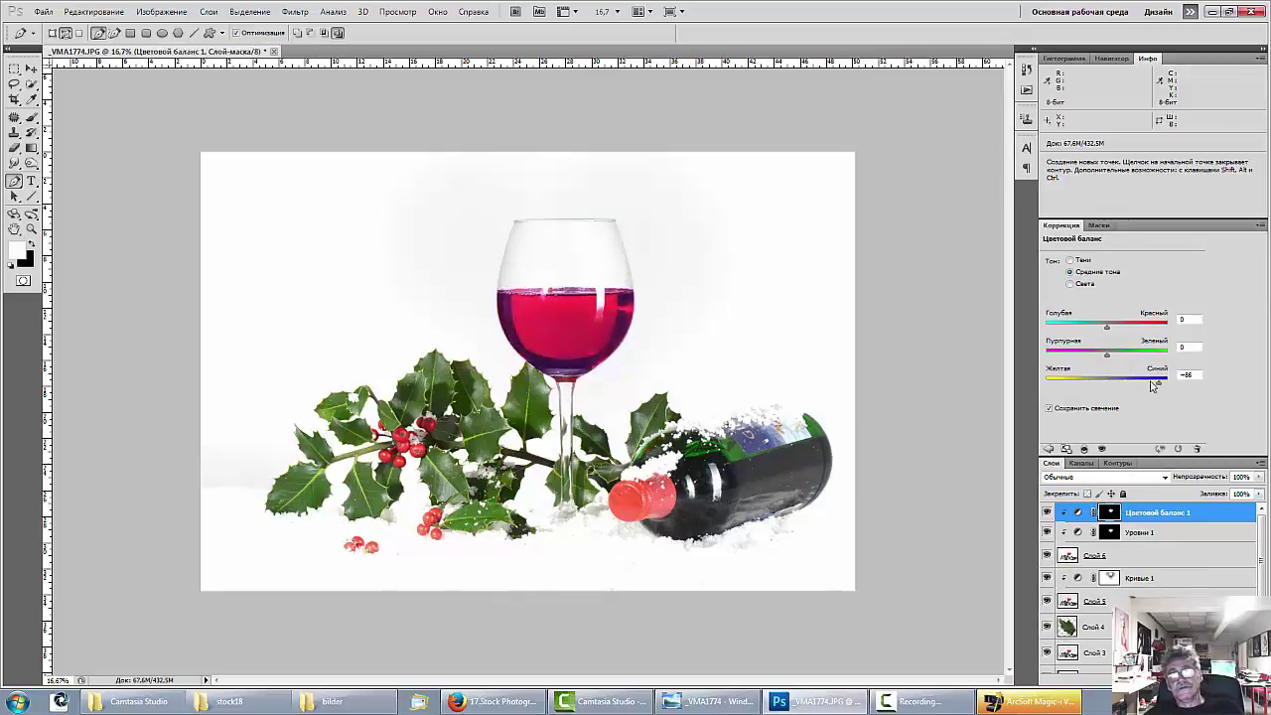
pyautogui.moveTo(1152, 385); pyautogui.dragTo(1100, 385)
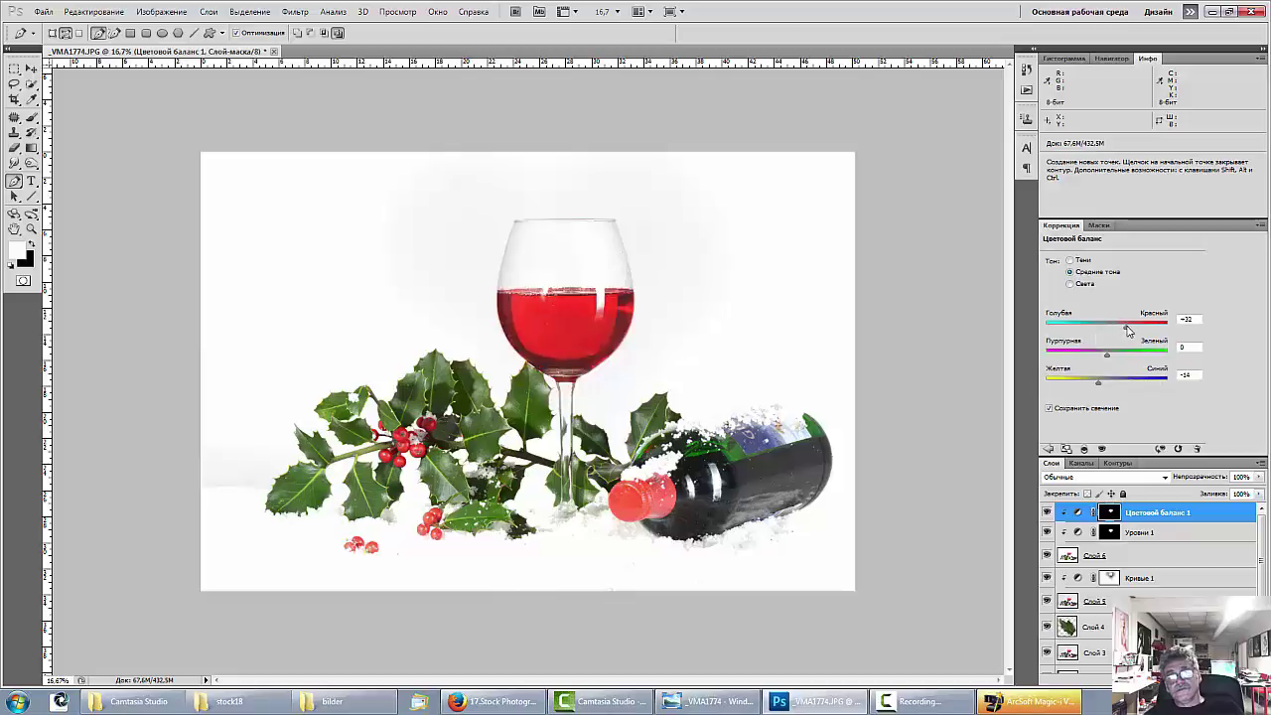
pyautogui.moveTo(1140, 331)
pyautogui.mouseDown()
pyautogui.moveTo(1058, 332)
pyautogui.moveTo(1119, 334)
pyautogui.mouseUp()
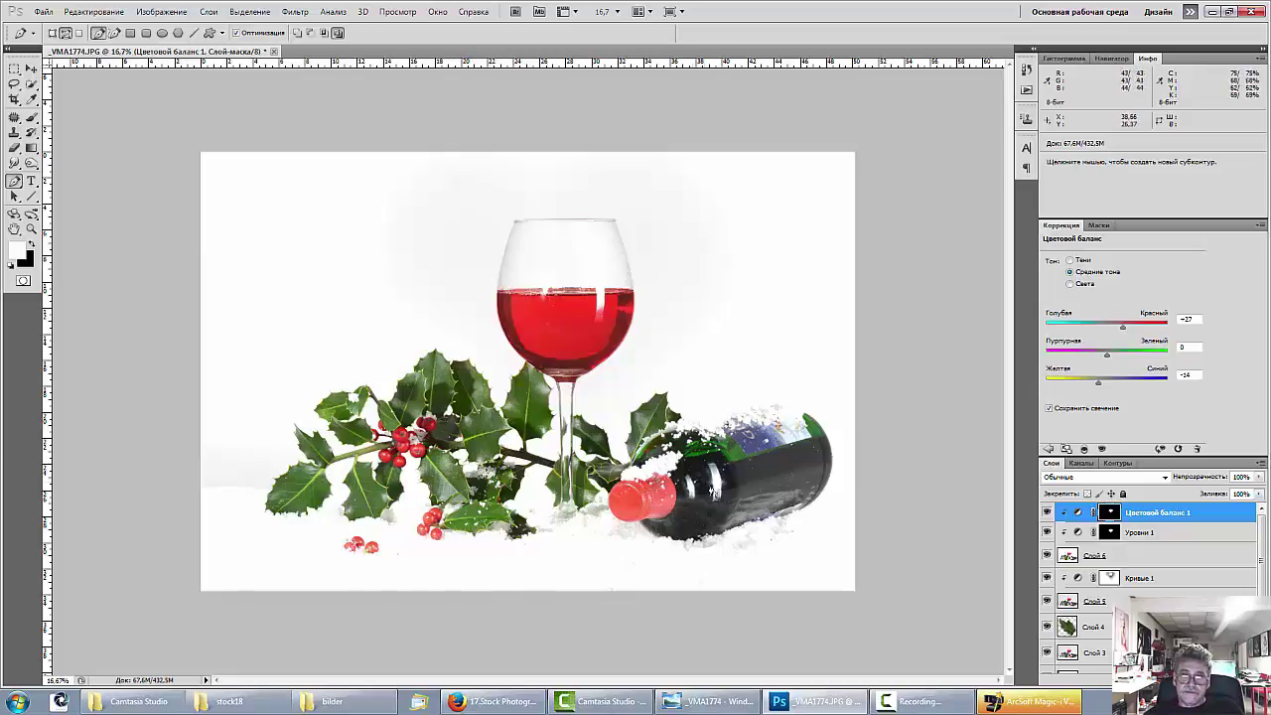
# Merge the wine's Color Balance and Levels adjustments with Слой 6 into one layer, and hide the Кривые 1 adjustment.
pyautogui.keyDown('shift'); pyautogui.click(1123, 557); pyautogui.keyUp('shift')
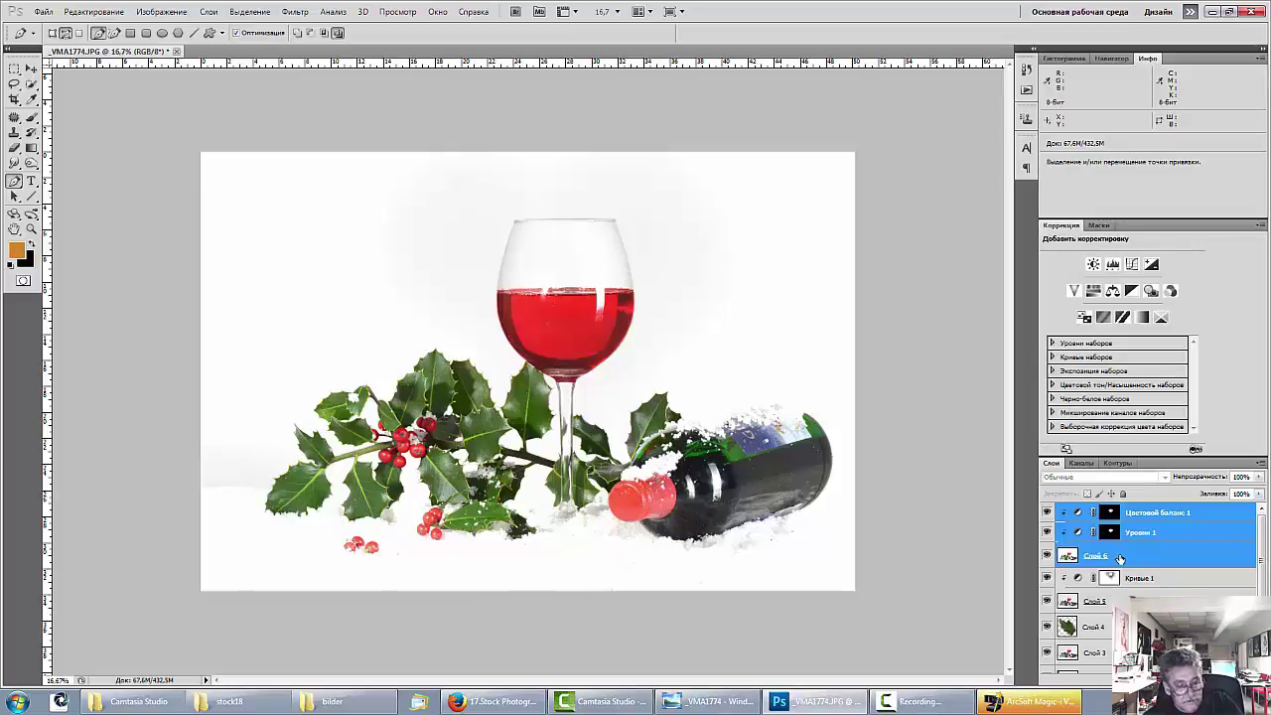
pyautogui.hotkey('ctrl', 'e')
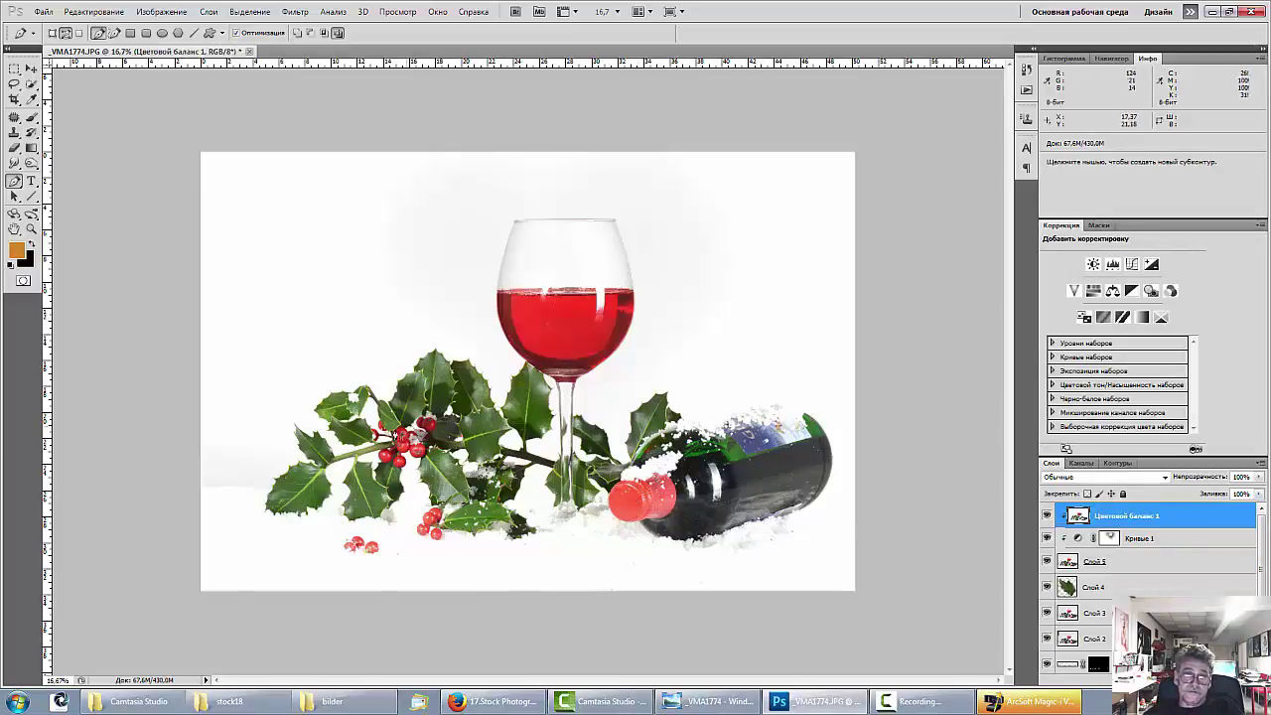
pyautogui.click(1127, 566)
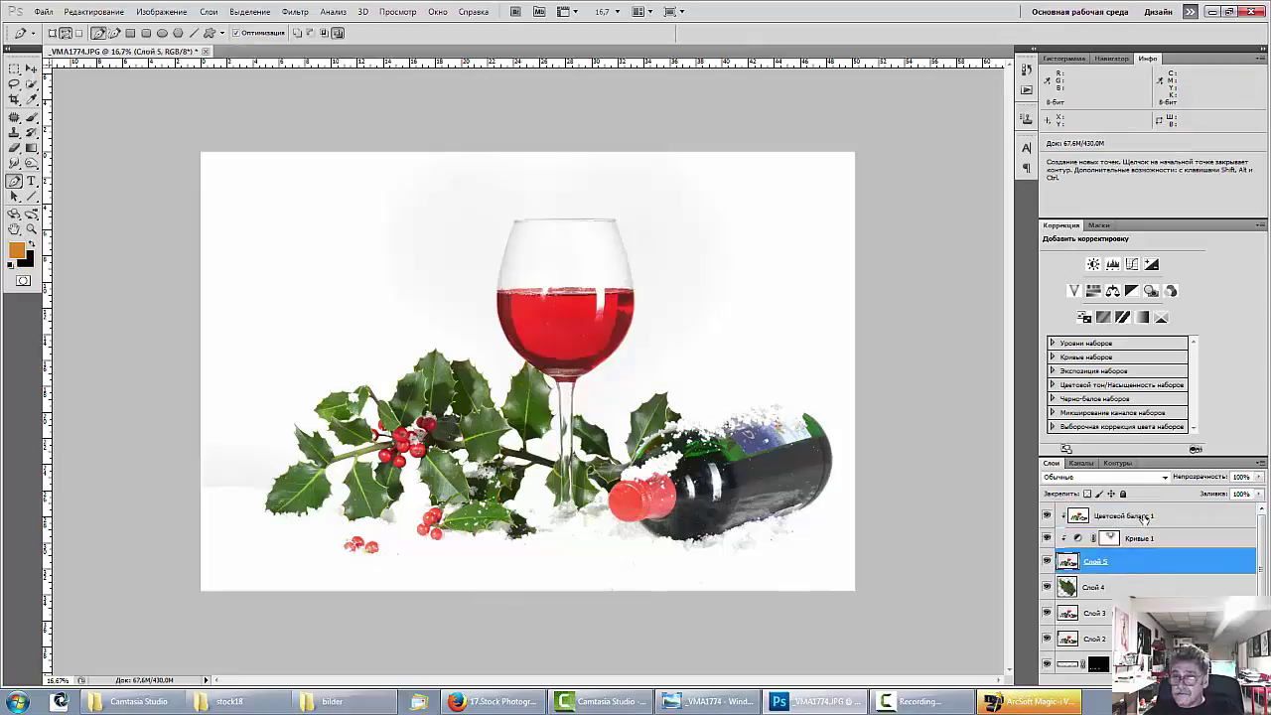
pyautogui.click(1142, 518)
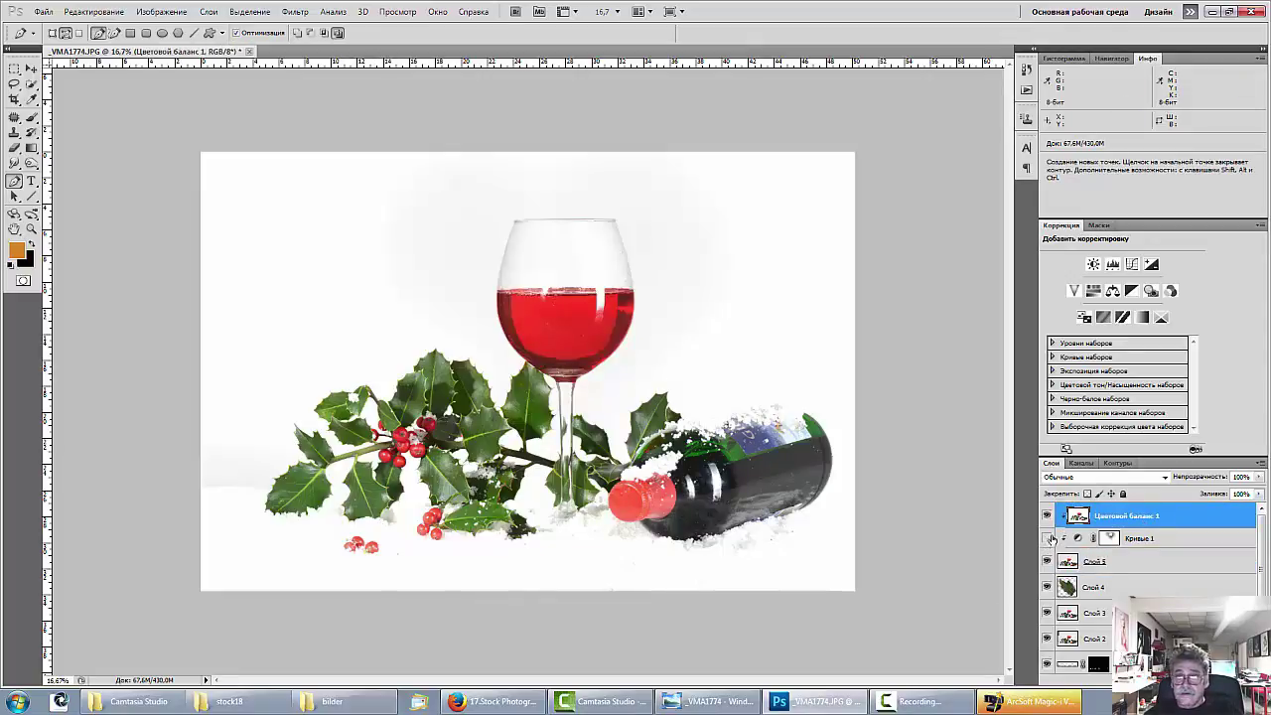
pyautogui.click(1046, 516)
pyautogui.click(1045, 517)
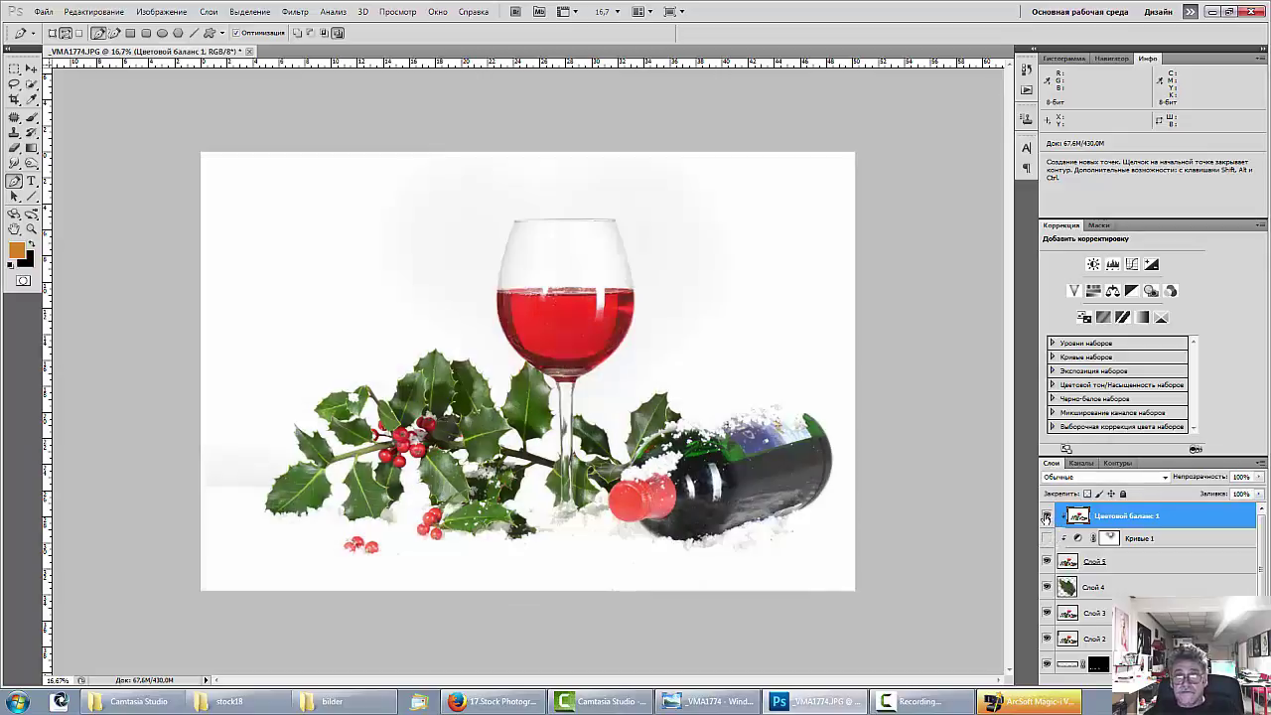
# Move Слой 5 to the top of the layer stack and add a black mask that hides it completely.
pyautogui.click(1152, 571)
pyautogui.moveTo(1154, 568); pyautogui.dragTo(1133, 512)
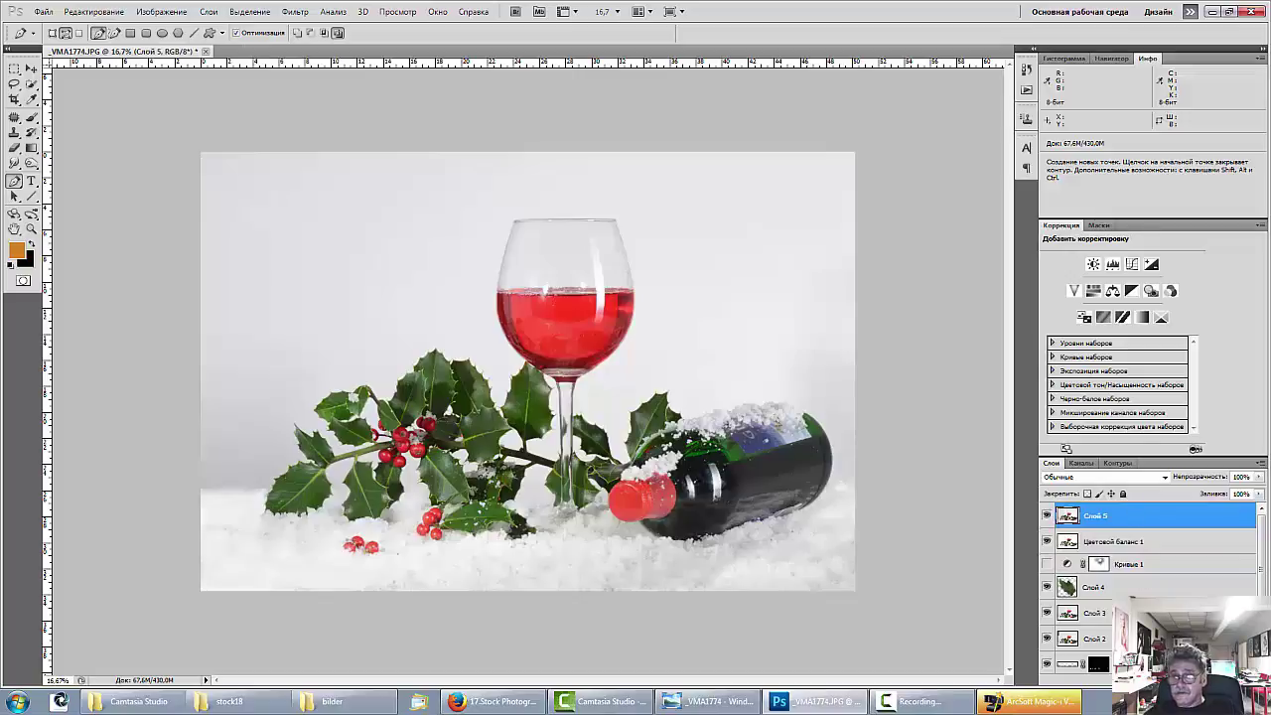
pyautogui.keyDown('alt'); pyautogui.click(1131, 679); pyautogui.keyUp('alt')
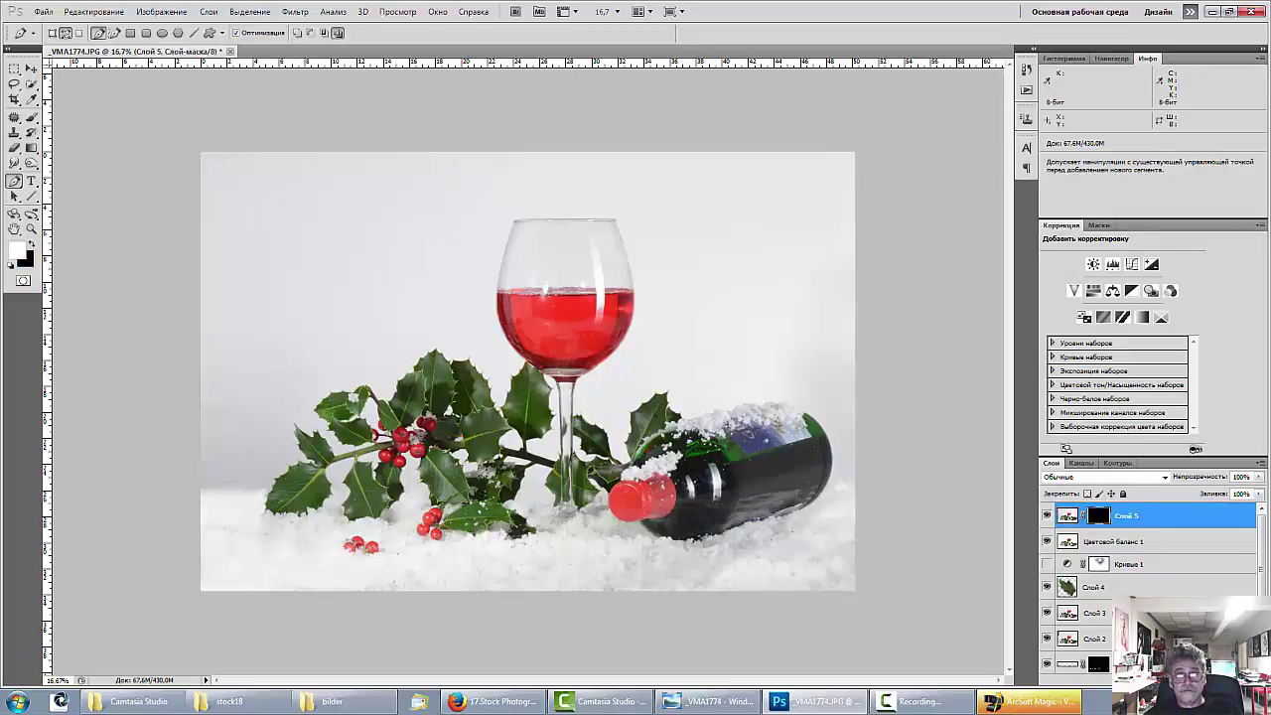
# Paint white on the Слой 5 mask at 33% brush opacity over the bottle neck, the red berries and the glass stem.
pyautogui.click(32, 117)
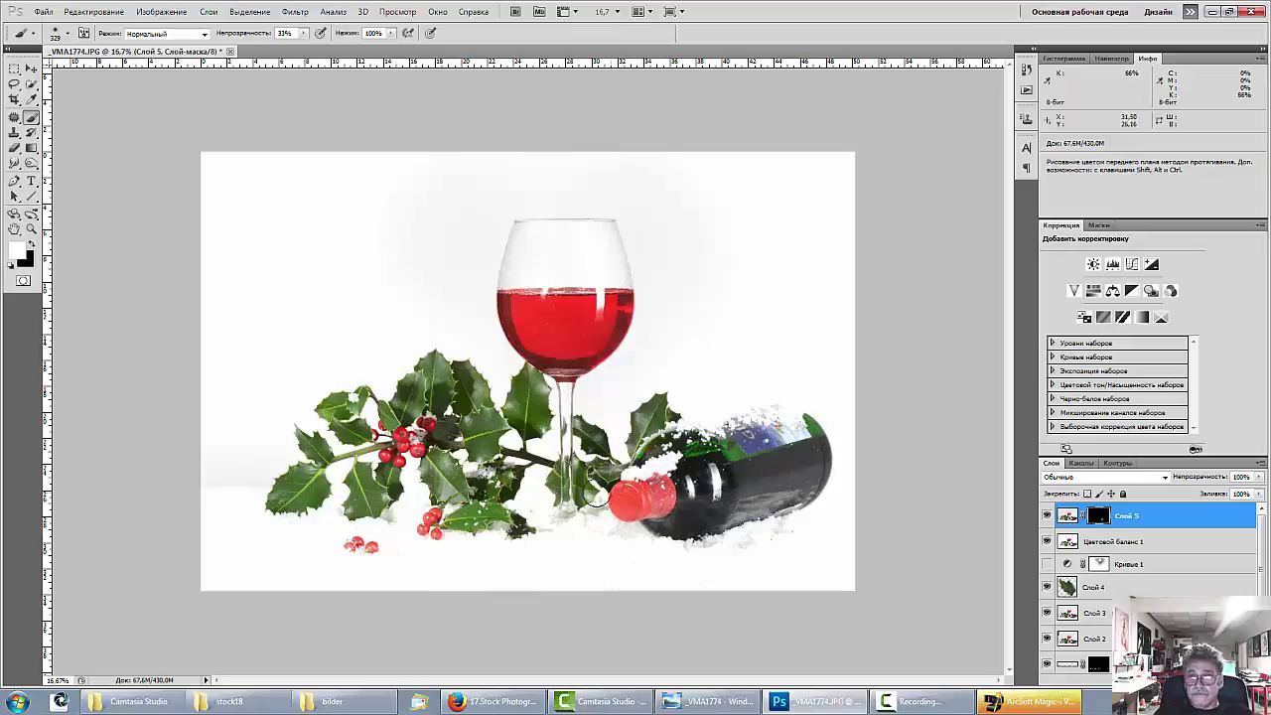
pyautogui.moveTo(608, 467); pyautogui.dragTo(629, 490)
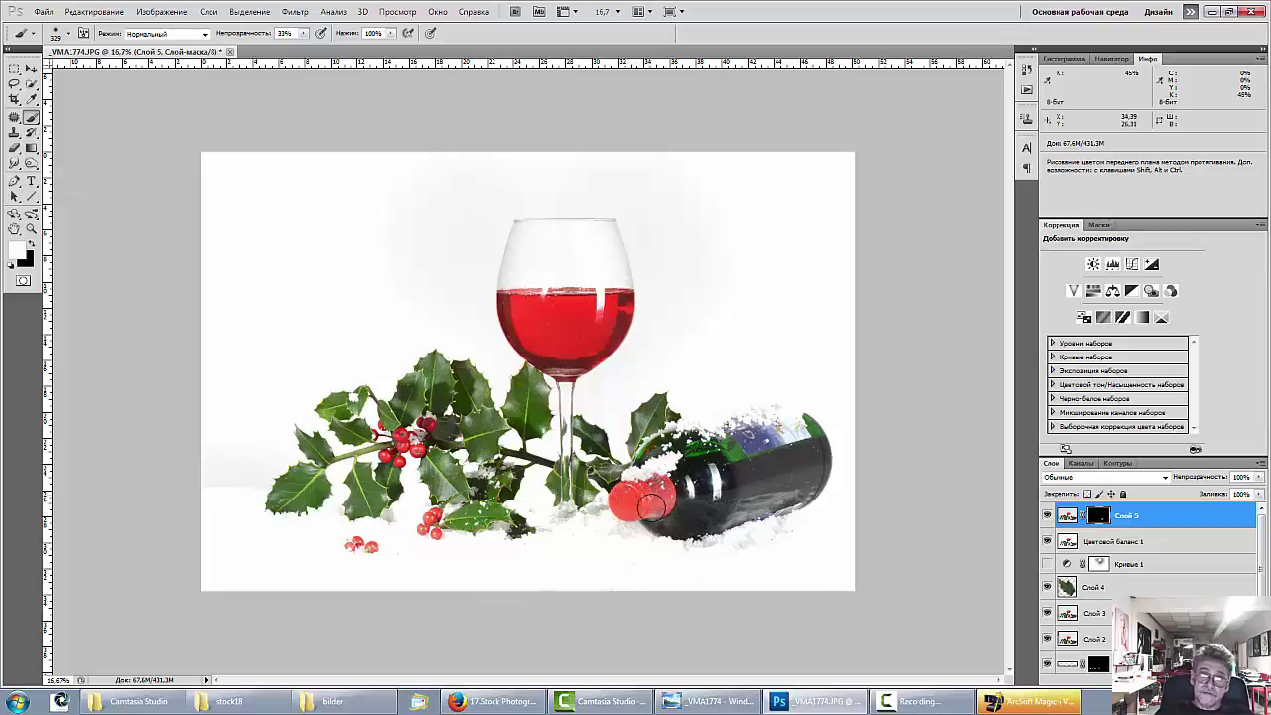
pyautogui.moveTo(352, 546)
pyautogui.mouseDown()
pyautogui.moveTo(451, 515)
pyautogui.moveTo(387, 451)
pyautogui.moveTo(405, 425)
pyautogui.mouseUp()
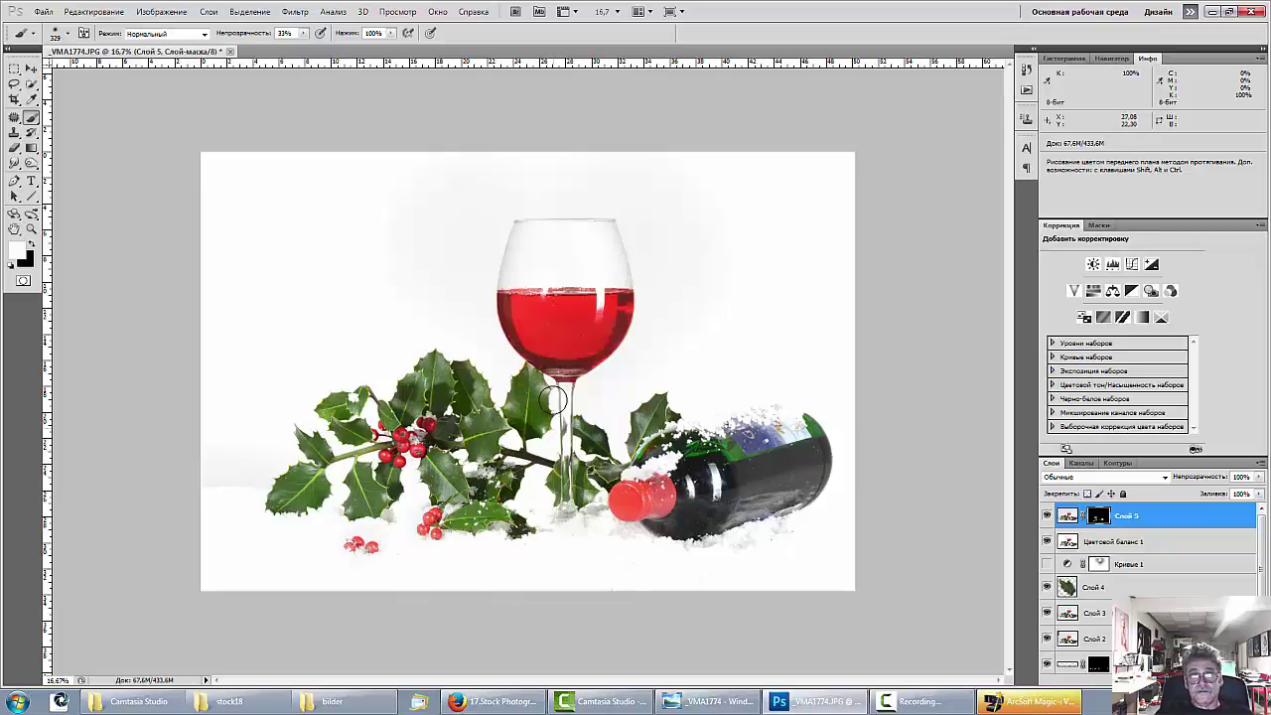
pyautogui.moveTo(553, 400)
pyautogui.mouseDown()
pyautogui.moveTo(608, 306)
pyautogui.moveTo(605, 324)
pyautogui.moveTo(548, 368)
pyautogui.moveTo(518, 310)
pyautogui.moveTo(555, 349)
pyautogui.mouseUp()
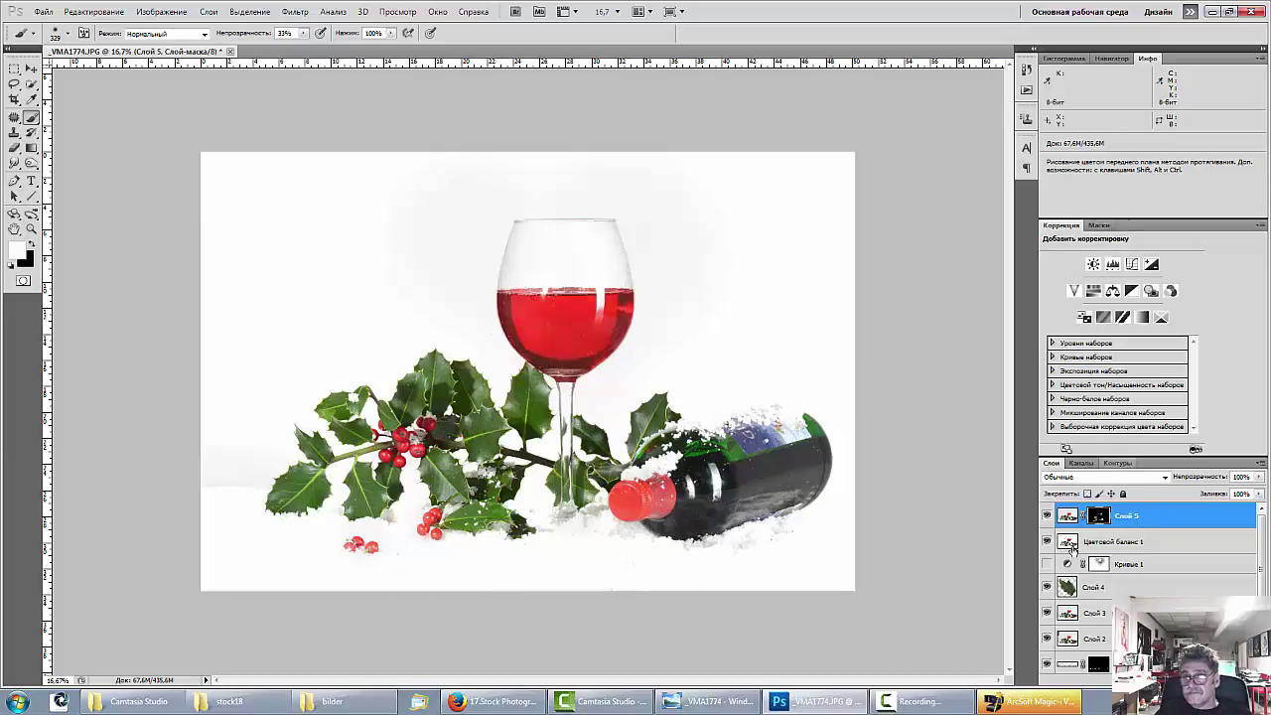
# Compare the photo with and without the masked Слой 5, and examine the whole composition at a reduced size.
pyautogui.click(1047, 516)
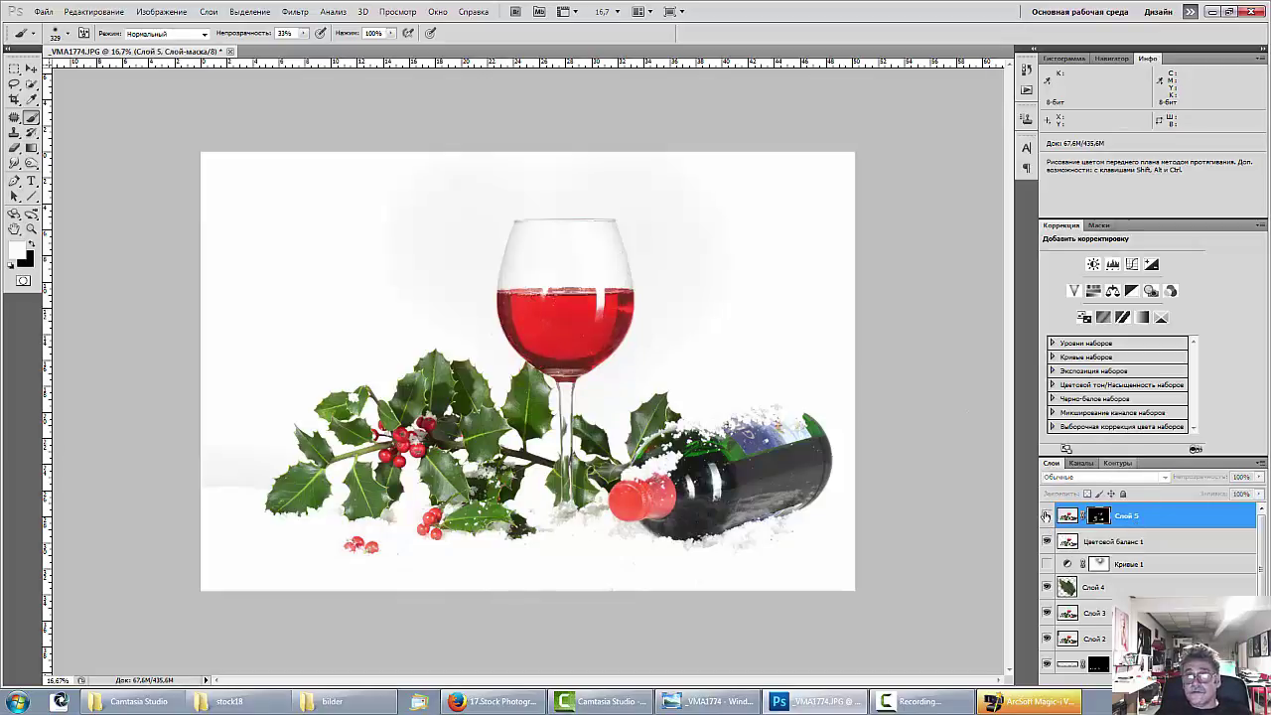
pyautogui.click(1047, 516)
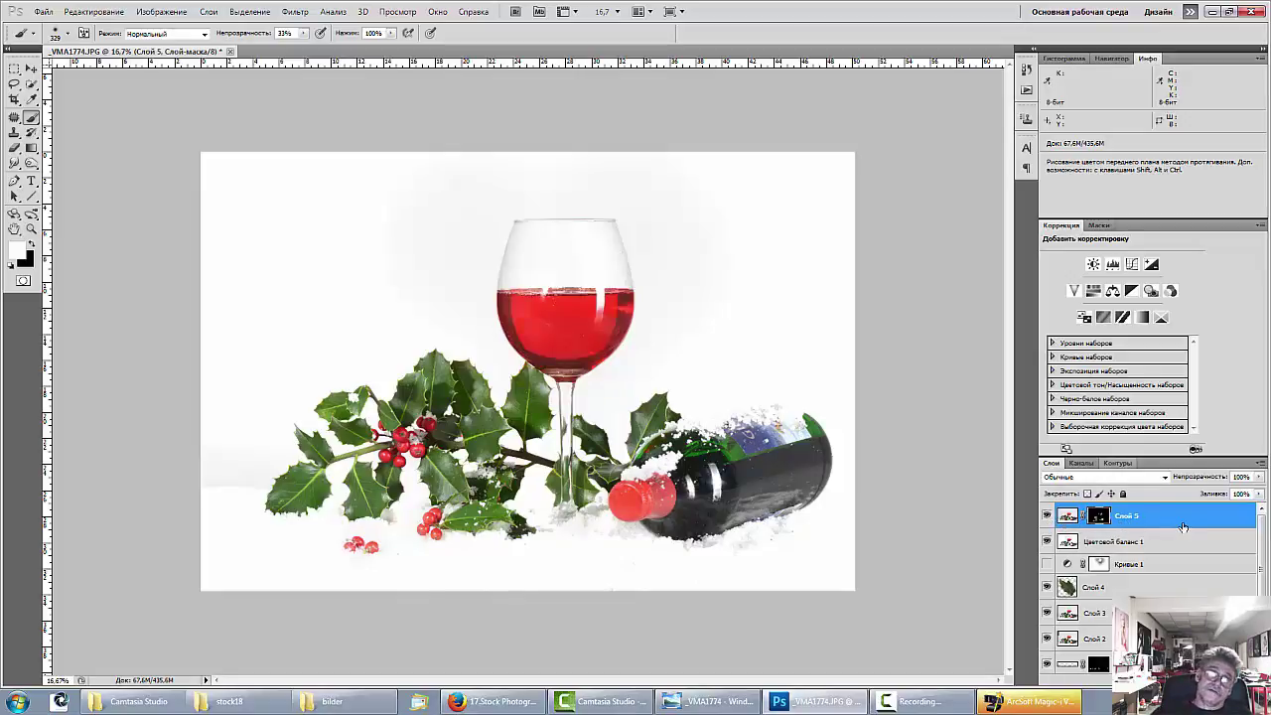
pyautogui.hotkey('ctrl', '-')
pyautogui.hotkey('ctrl', '-')
pyautogui.hotkey('ctrl', '-')
pyautogui.hotkey('ctrl', '-')
pyautogui.hotkey('ctrl', '-')
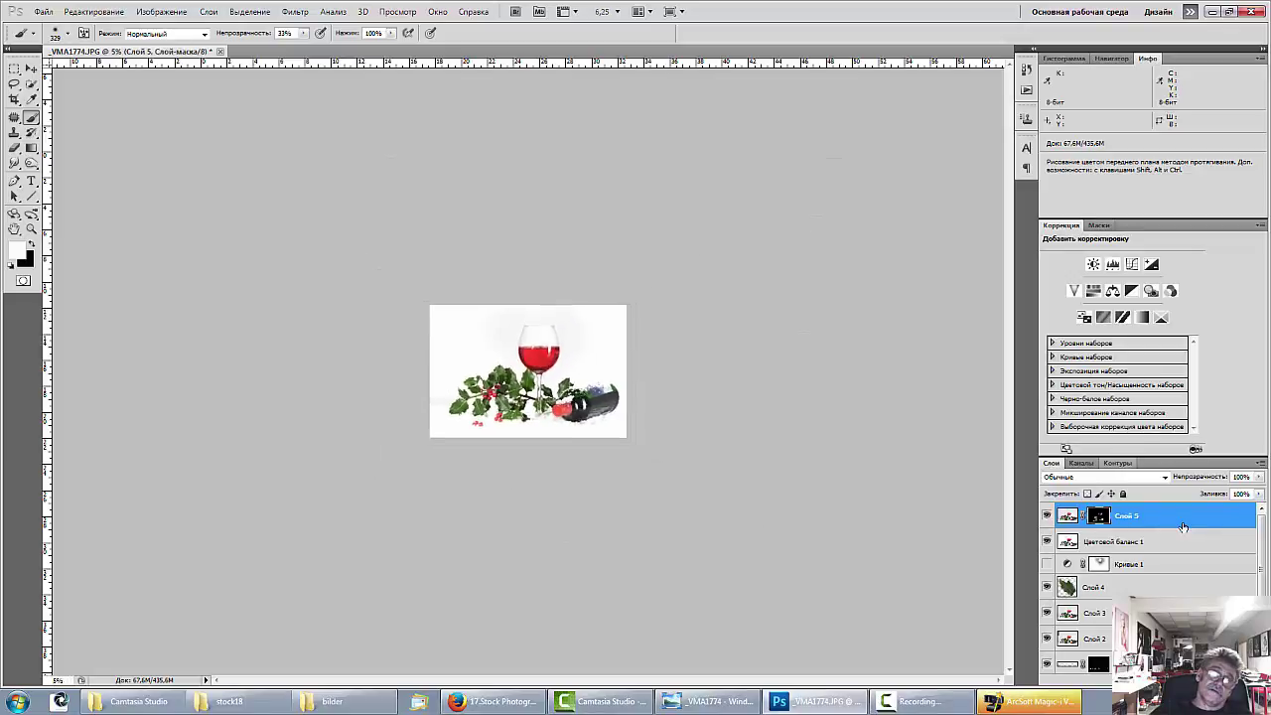
pyautogui.hotkey('ctrl', '+')
pyautogui.hotkey('ctrl', '+')
pyautogui.hotkey('ctrl', '+')
pyautogui.hotkey('ctrl', '+')
pyautogui.hotkey('ctrl', '+')
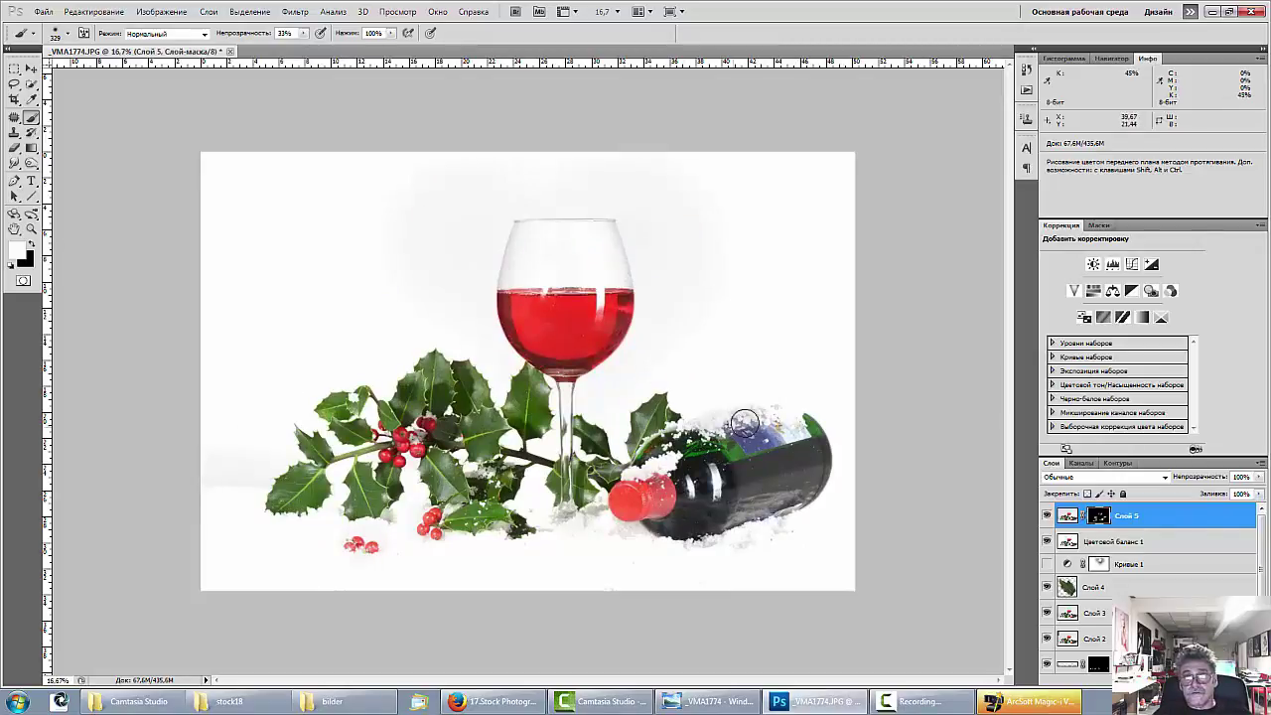
# Refine the Слой 5 mask at 33% opacity, balancing the snow on the bottle and restoring the foreground snow around the fallen berries.
pyautogui.moveTo(679, 440); pyautogui.dragTo(762, 415)
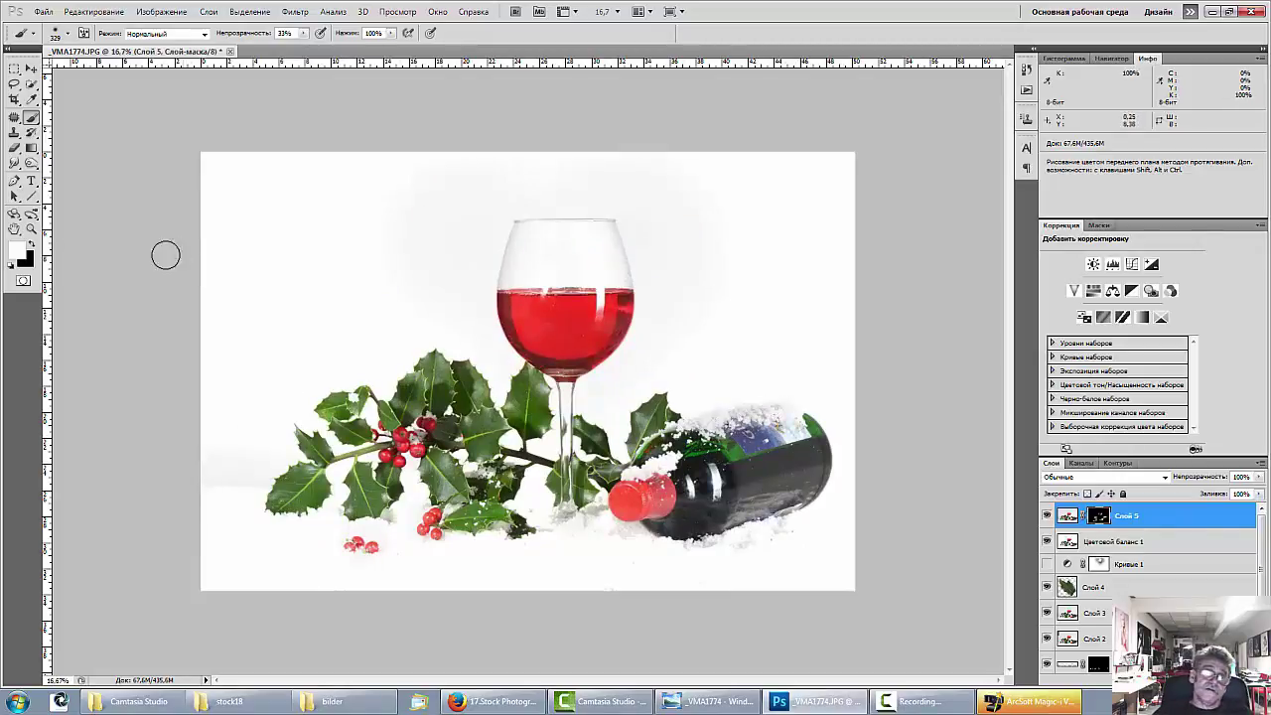
pyautogui.click(30, 244)
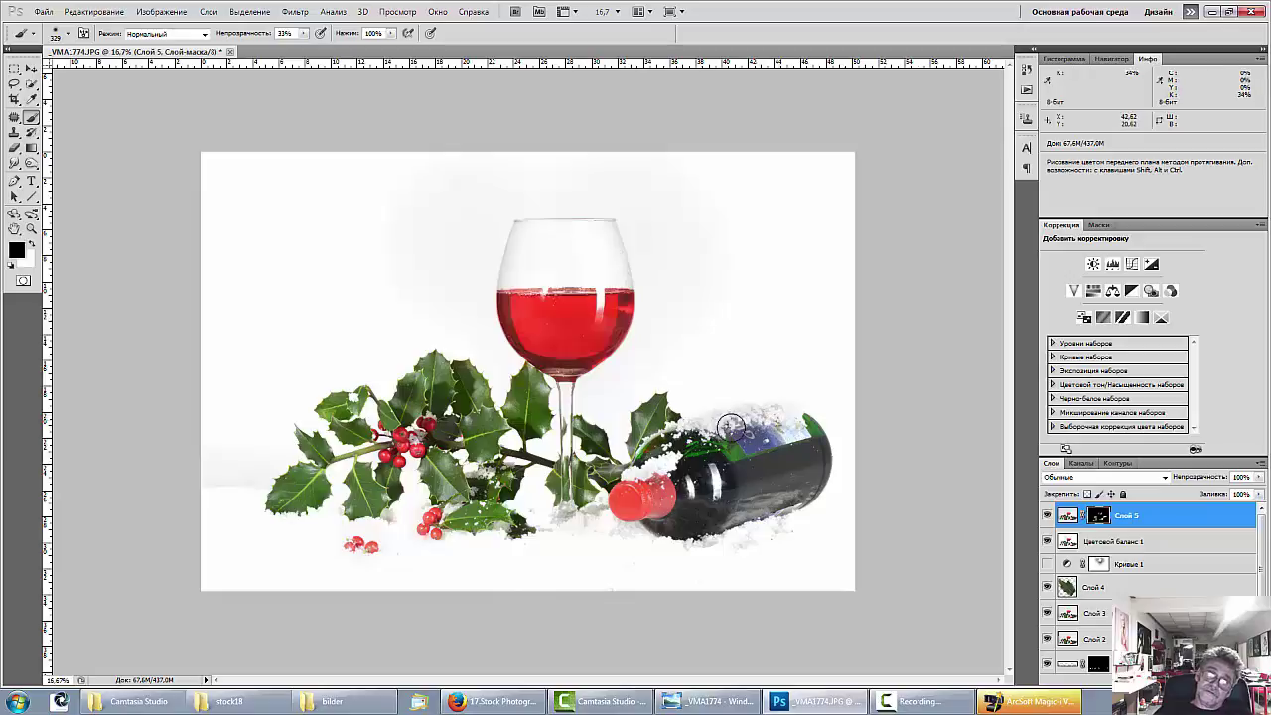
pyautogui.moveTo(730, 426)
pyautogui.mouseDown()
pyautogui.moveTo(717, 430)
pyautogui.moveTo(785, 417)
pyautogui.moveTo(667, 446)
pyautogui.moveTo(656, 494)
pyautogui.mouseUp()
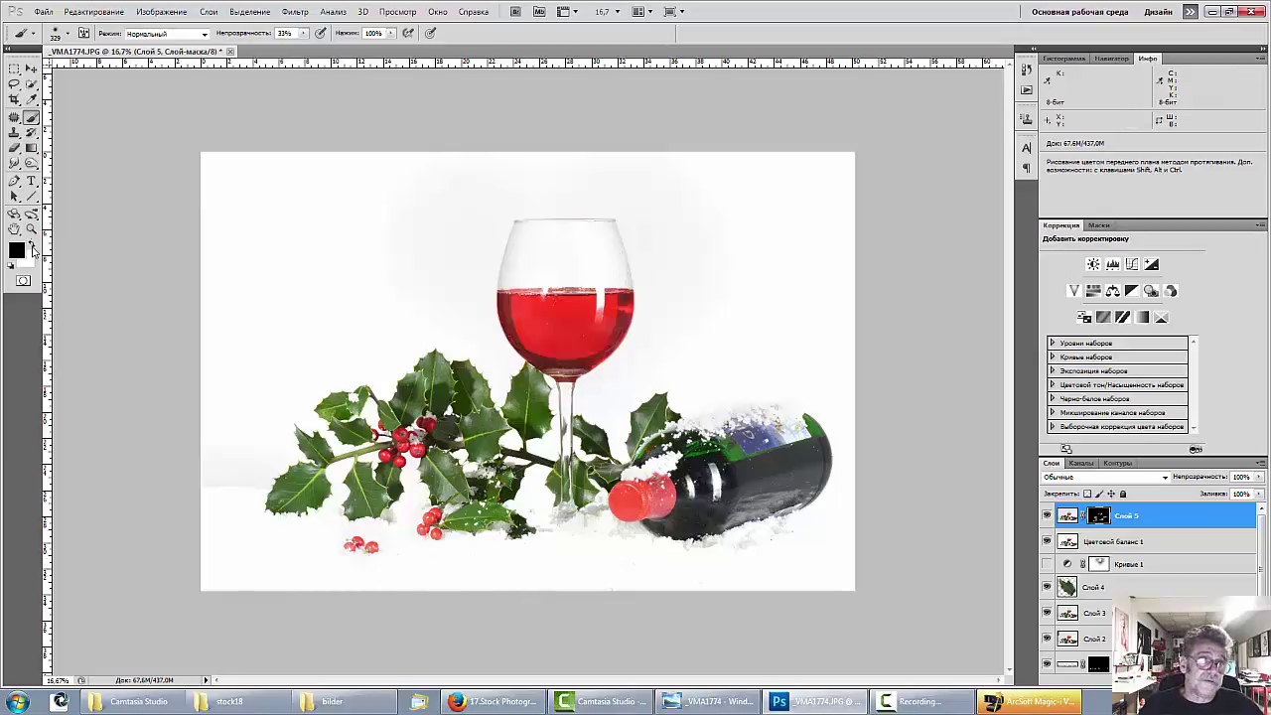
pyautogui.click(36, 244)
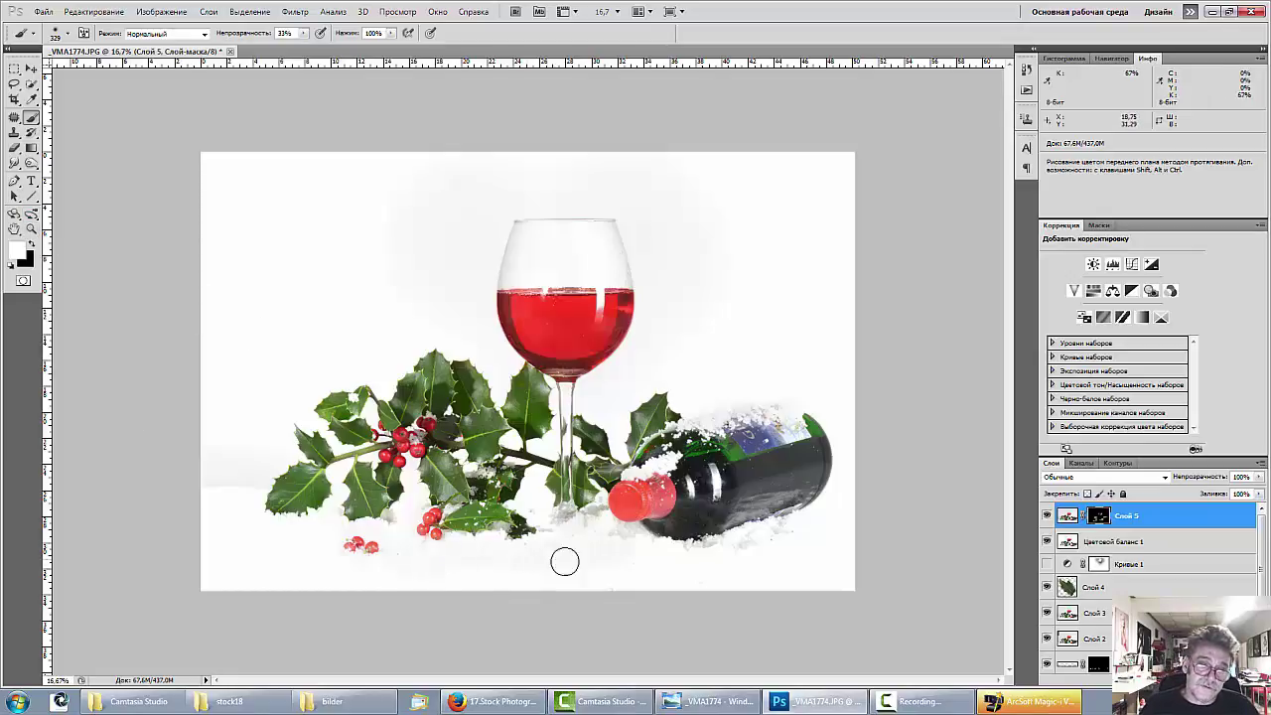
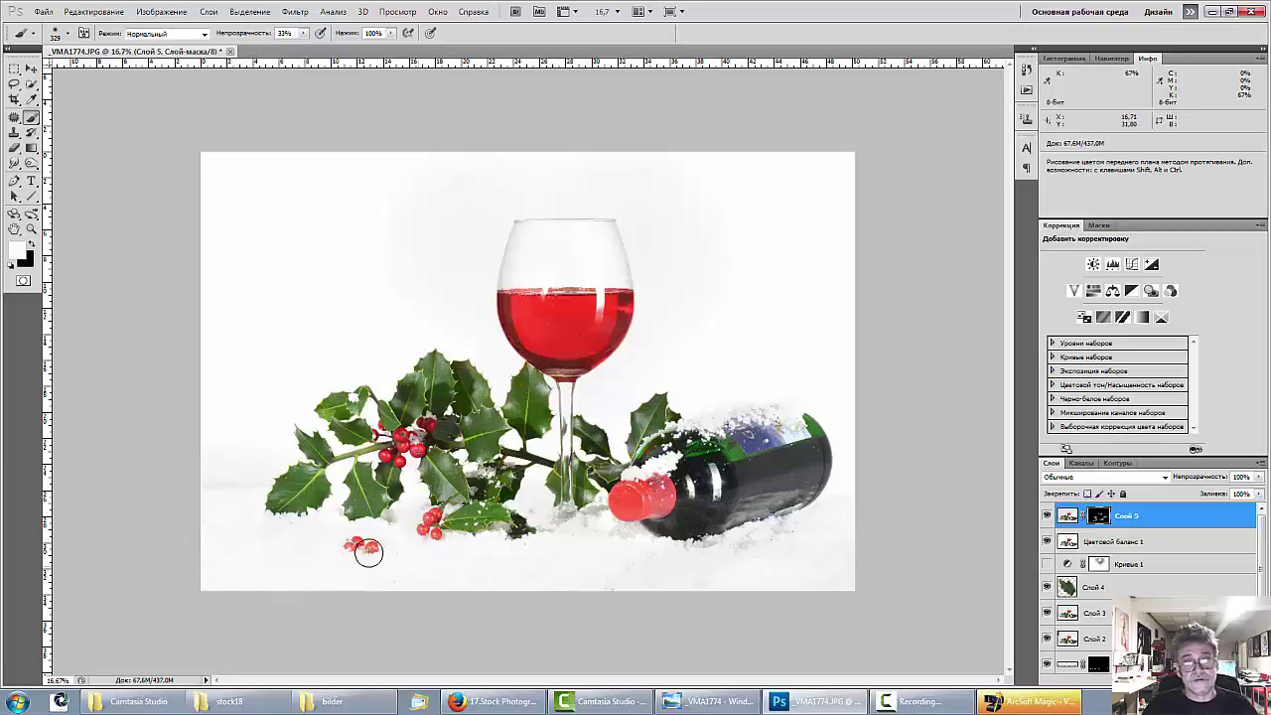
pyautogui.moveTo(369, 552); pyautogui.dragTo(428, 543)
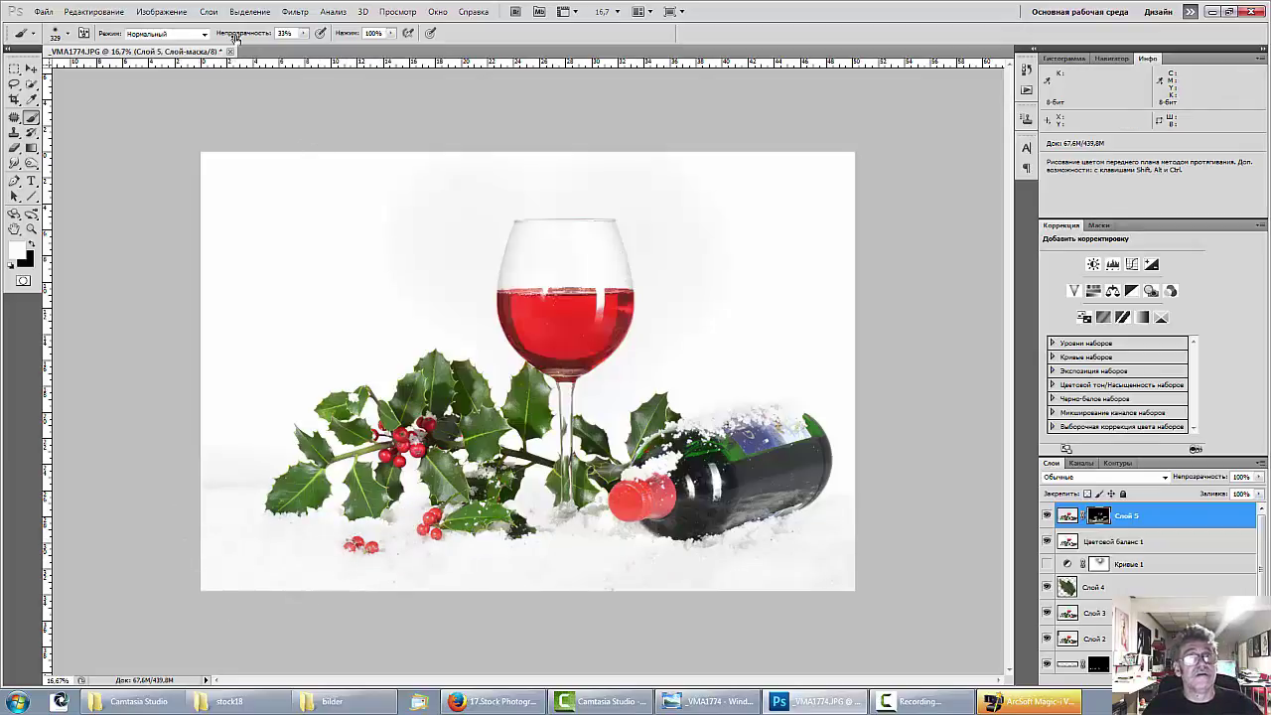
# Paint white on the mask at 100% opacity to restore the original berries, glass stem, bottle neck and reflections on the glass.
pyautogui.moveTo(235, 37); pyautogui.dragTo(399, 48)
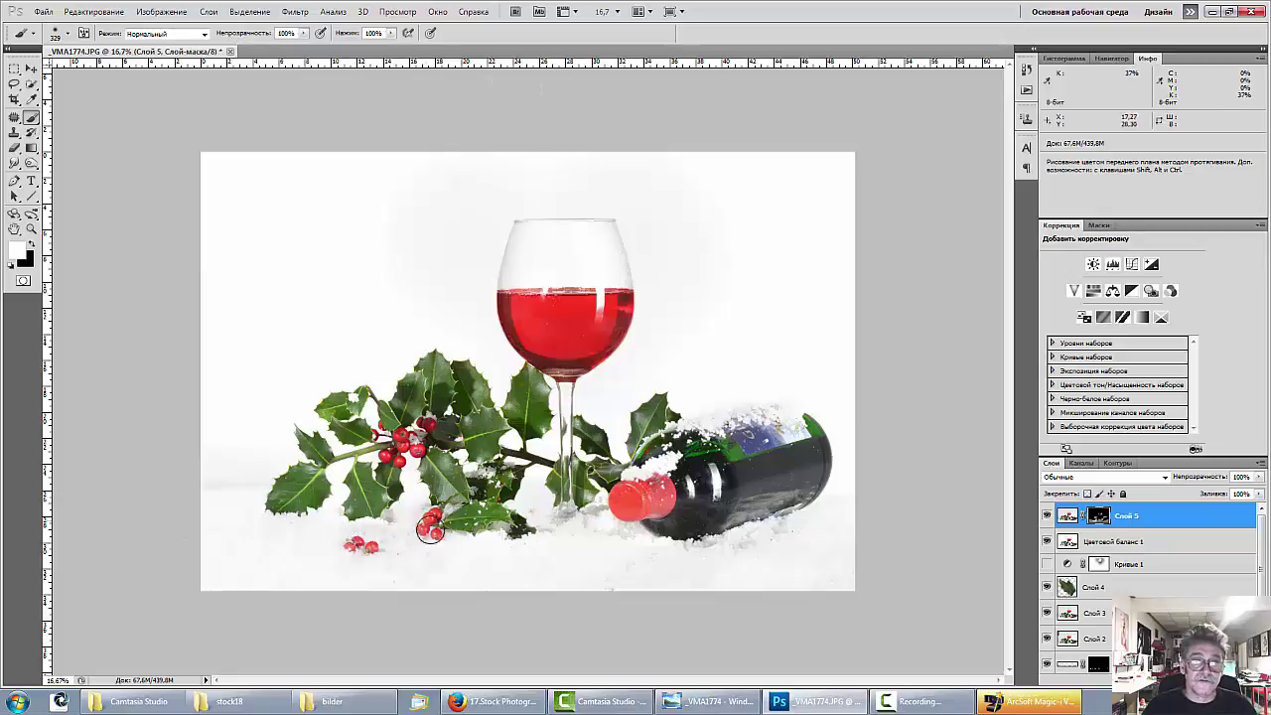
pyautogui.moveTo(588, 382)
pyautogui.mouseDown()
pyautogui.moveTo(614, 308)
pyautogui.moveTo(556, 425)
pyautogui.mouseUp()
pyautogui.moveTo(649, 492)
pyautogui.mouseDown()
pyautogui.moveTo(653, 504)
pyautogui.moveTo(619, 502)
pyautogui.mouseUp()
pyautogui.moveTo(596, 295)
pyautogui.mouseDown()
pyautogui.moveTo(587, 241)
pyautogui.moveTo(619, 289)
pyautogui.moveTo(586, 237)
pyautogui.mouseUp()
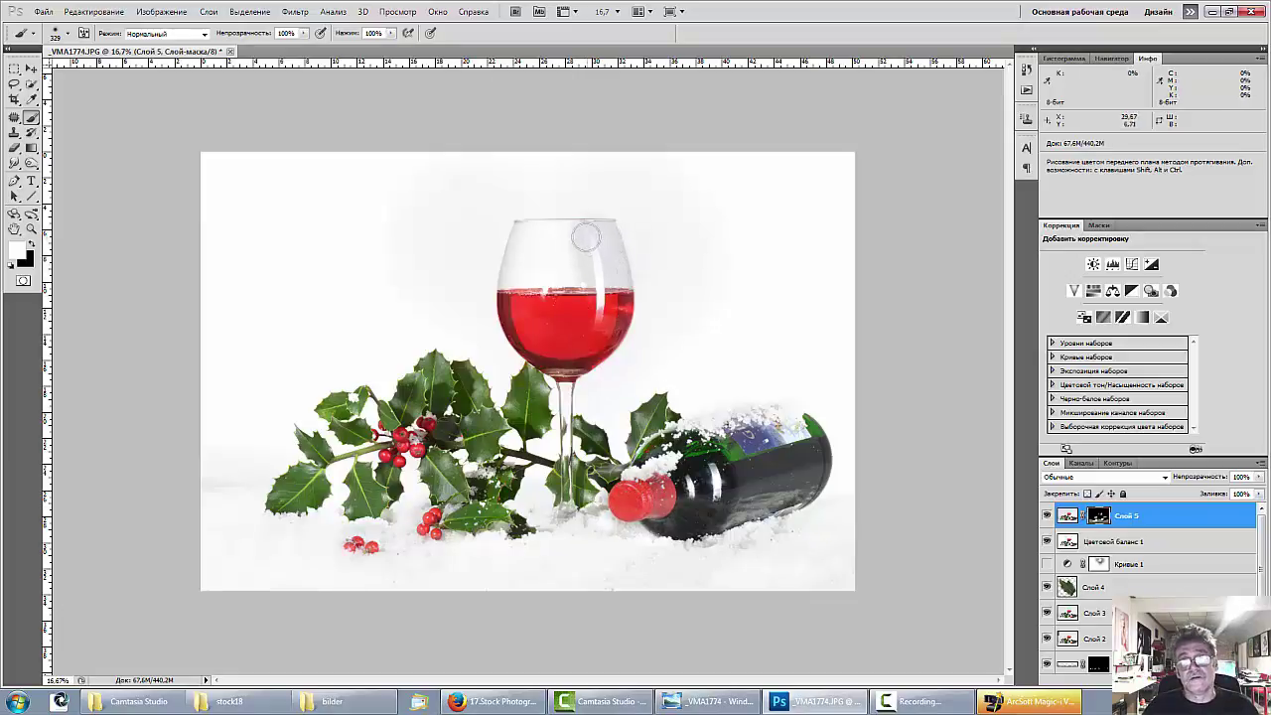
pyautogui.moveTo(602, 293)
pyautogui.mouseDown()
pyautogui.moveTo(602, 330)
pyautogui.moveTo(592, 257)
pyautogui.moveTo(572, 235)
pyautogui.moveTo(586, 352)
pyautogui.mouseUp()
# Paint black on the mask inside the empty upper glass with a 666 px brush at 56% opacity to whiten it again.
pyautogui.press('x')
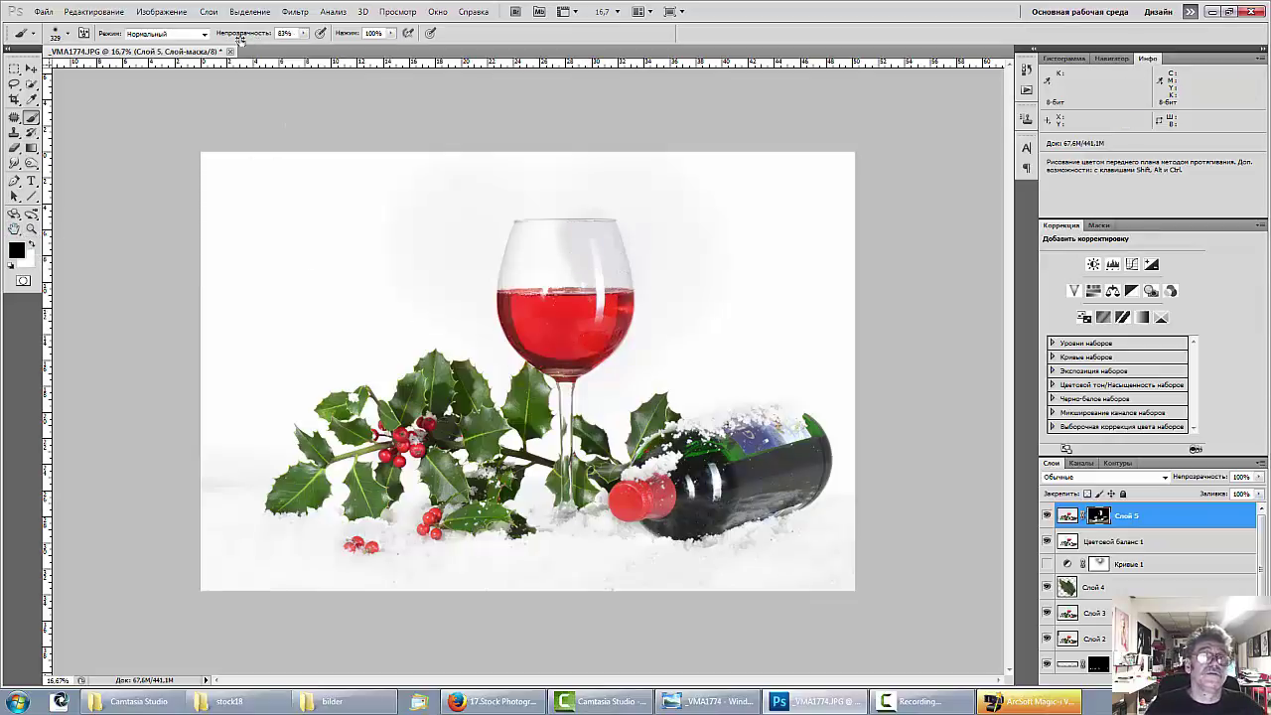
pyautogui.rightClick(602, 277)
pyautogui.moveTo(721, 302)
pyautogui.mouseDown()
pyautogui.moveTo(692, 301)
pyautogui.moveTo(737, 304)
pyautogui.mouseUp()
pyautogui.moveTo(539, 256); pyautogui.dragTo(555, 259)
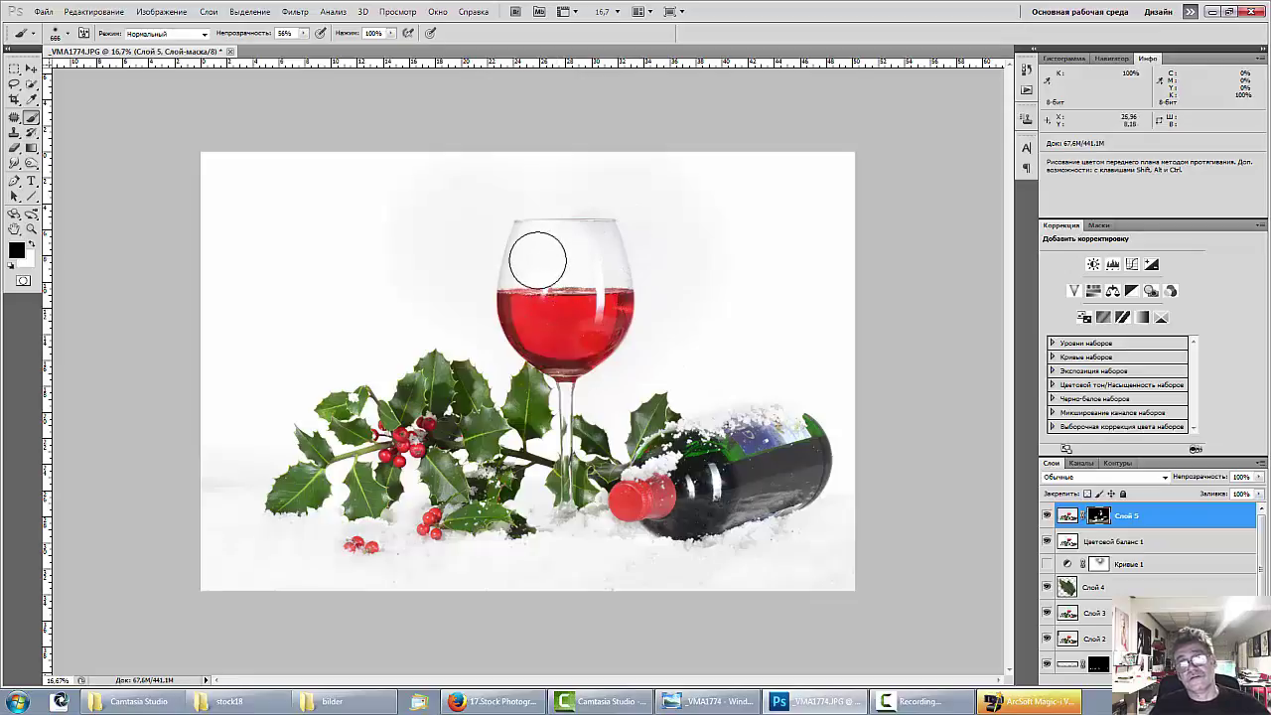
# Stamp all visible layers into a new merged layer at the top of the stack.
pyautogui.press('ctrl')
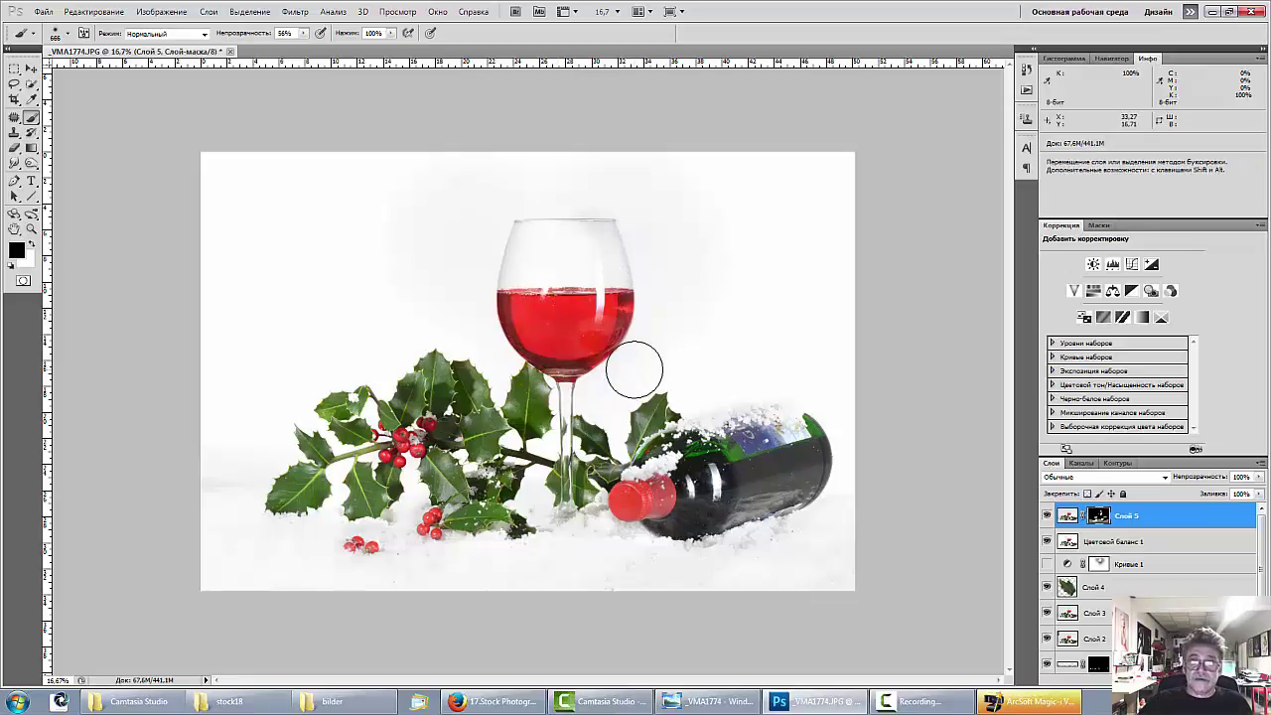
pyautogui.scroll(3, 527, 365)
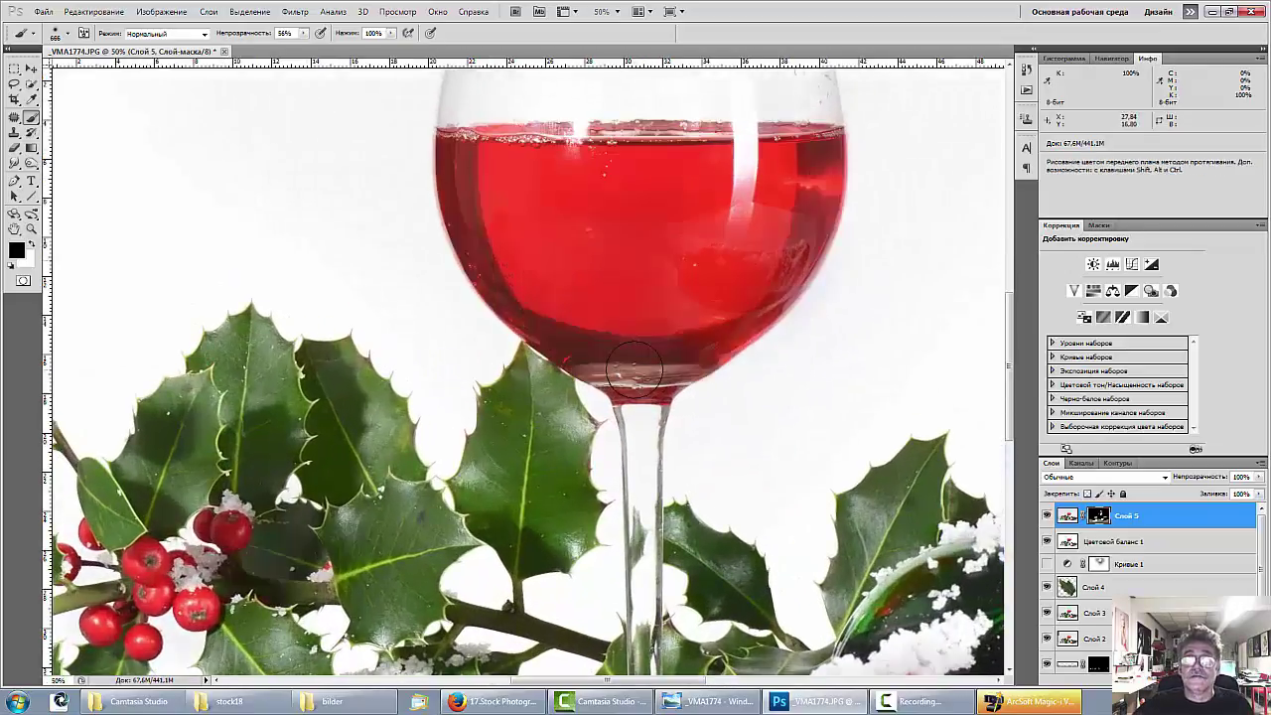
pyautogui.moveTo(521, 350); pyautogui.dragTo(446, 569)
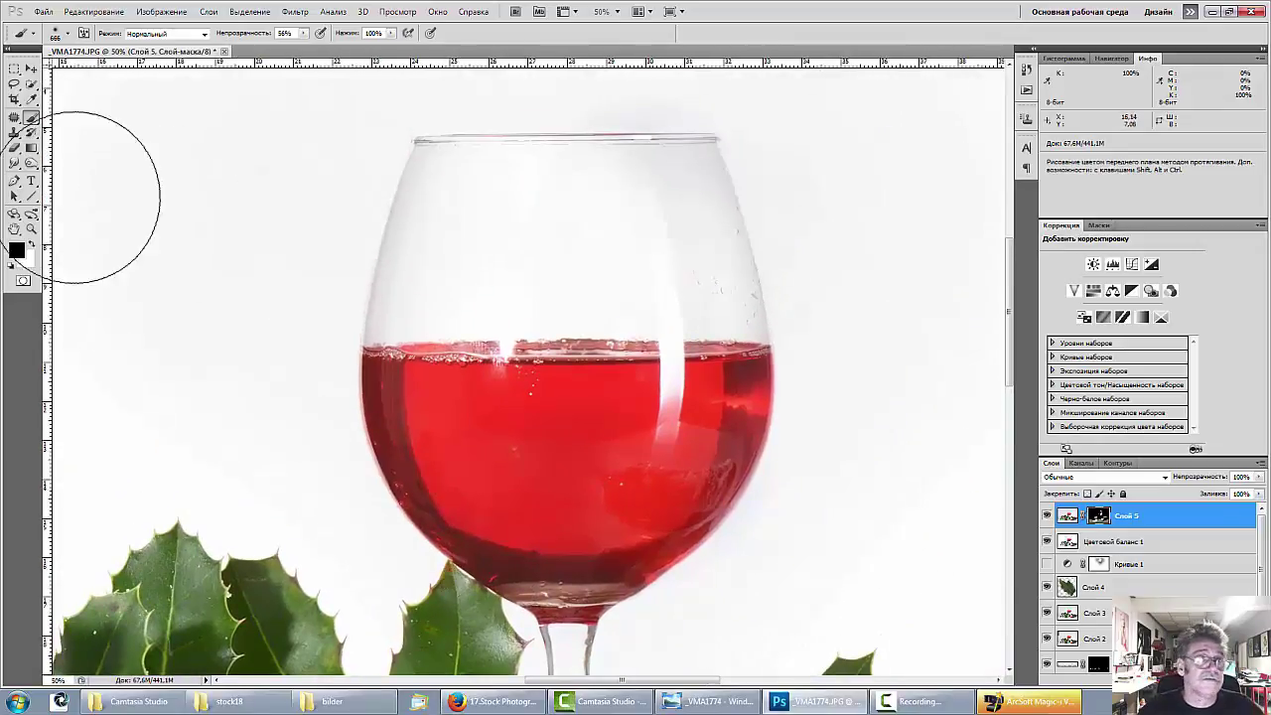
pyautogui.click(13, 165)
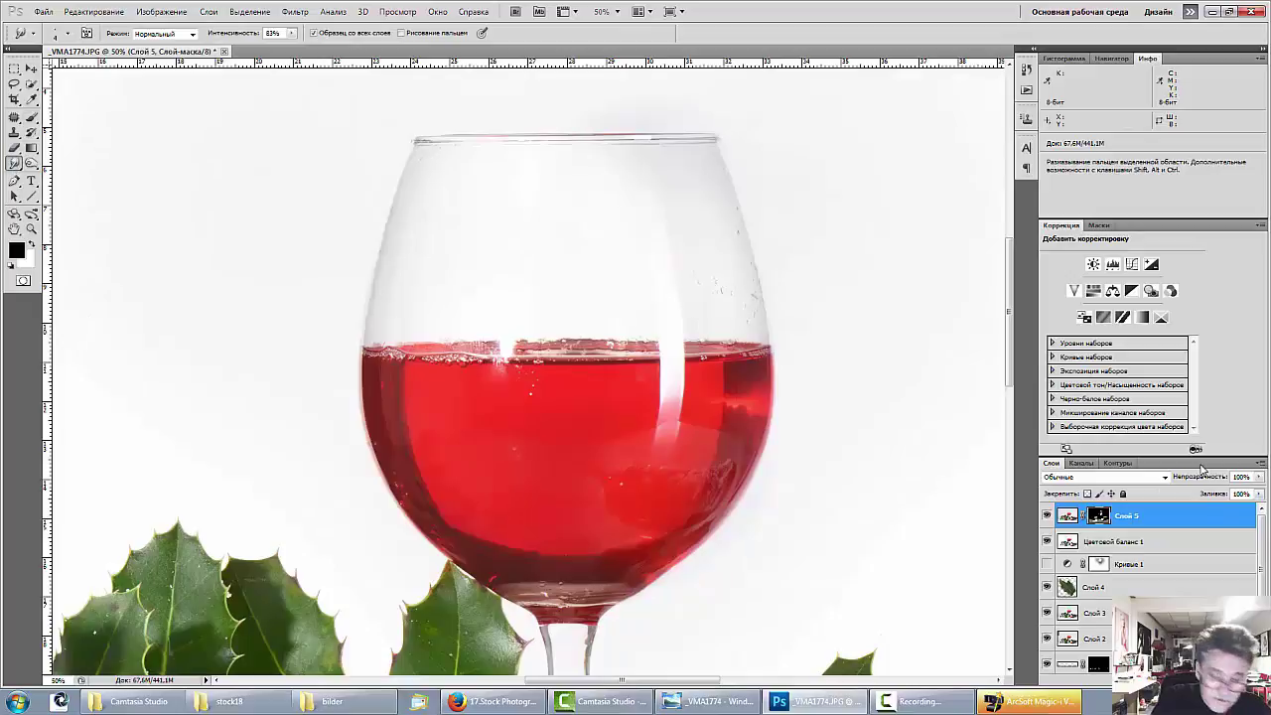
pyautogui.hotkey('ctrl', 'shift', 'alt', 'e')
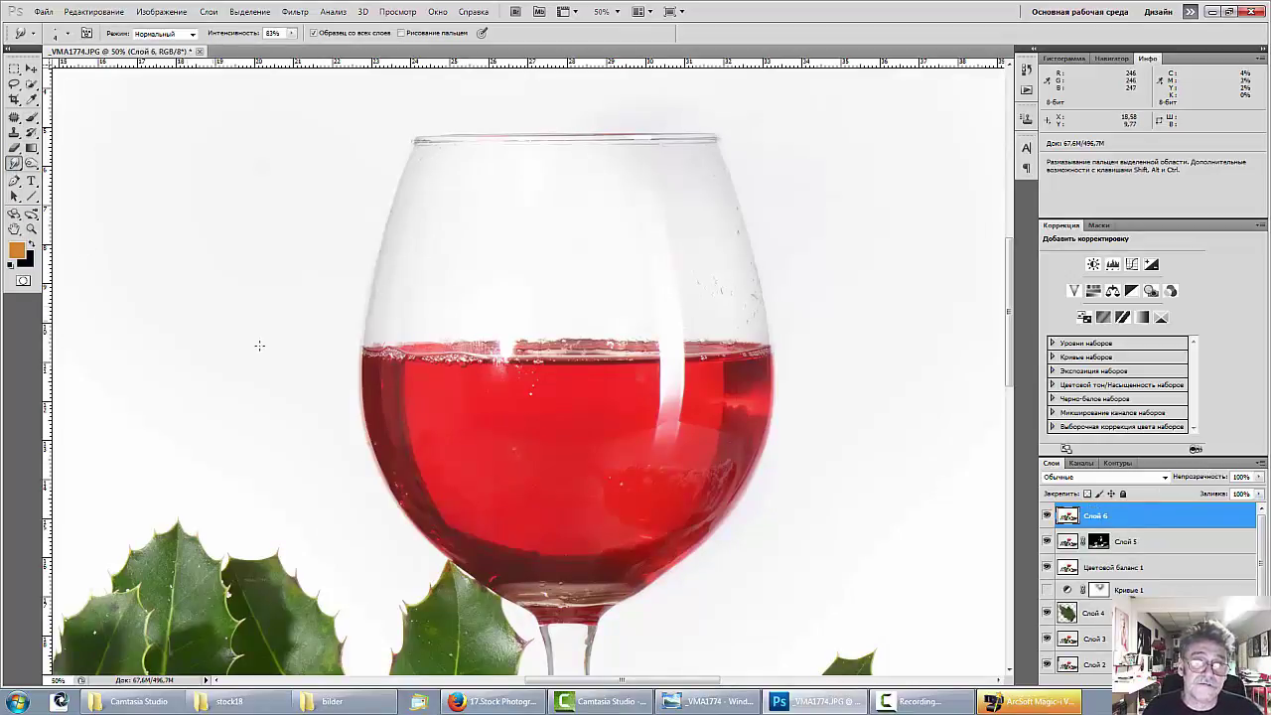
# Remove the bubbles and the mottled reflection in the wine's body with a content-aware 71 px Spot Healing Brush.
pyautogui.click(14, 117)
pyautogui.rightClick(14, 117)
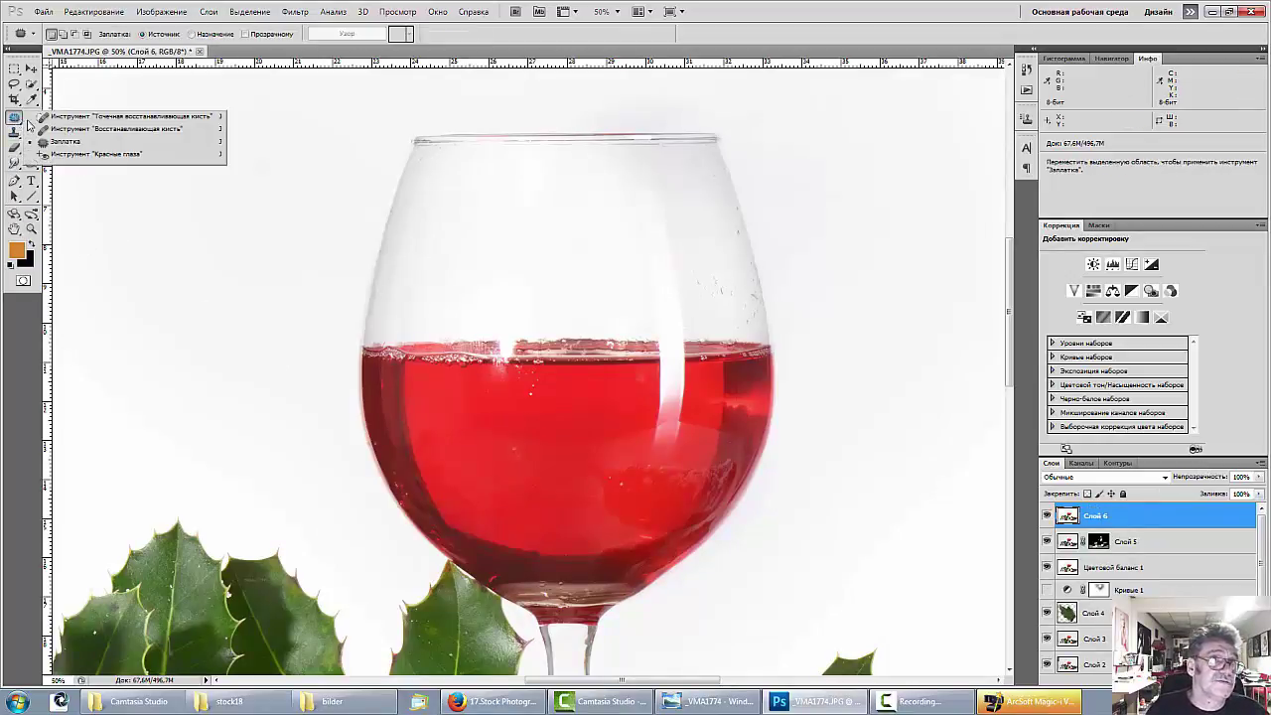
pyautogui.click(59, 118)
pyautogui.moveTo(541, 398); pyautogui.dragTo(531, 388)
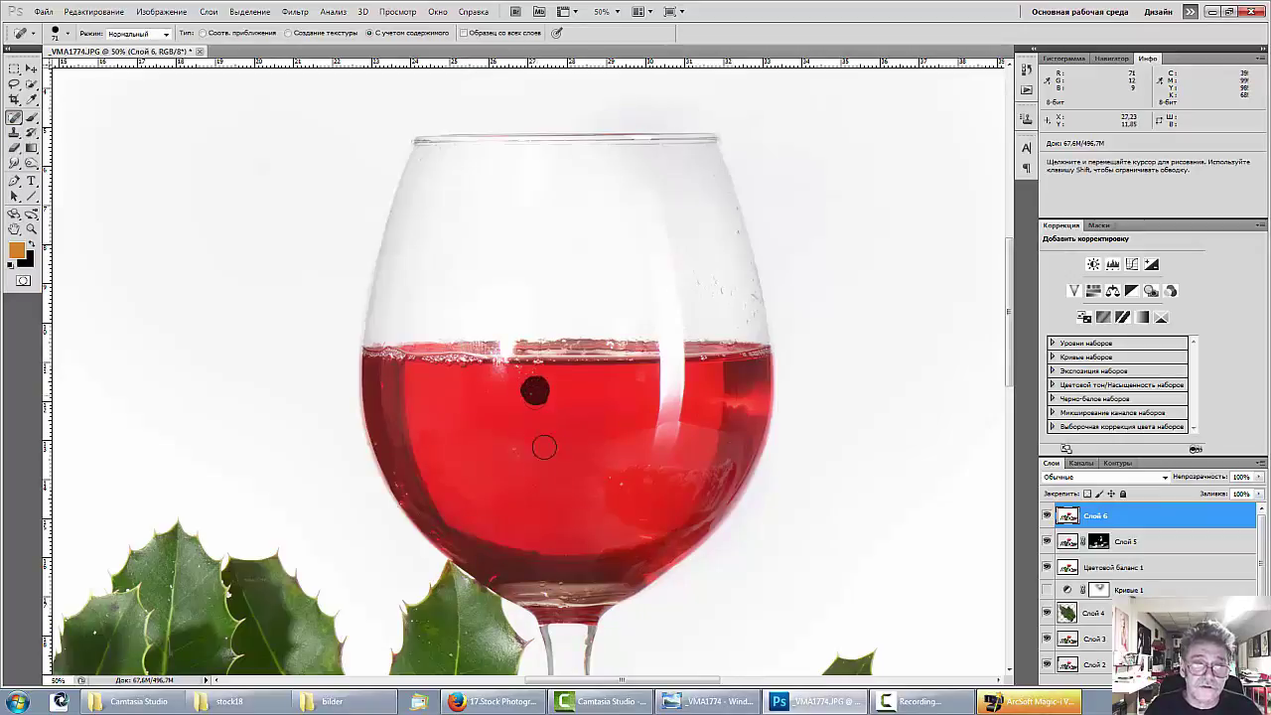
pyautogui.moveTo(511, 453); pyautogui.dragTo(517, 449)
pyautogui.click(608, 477)
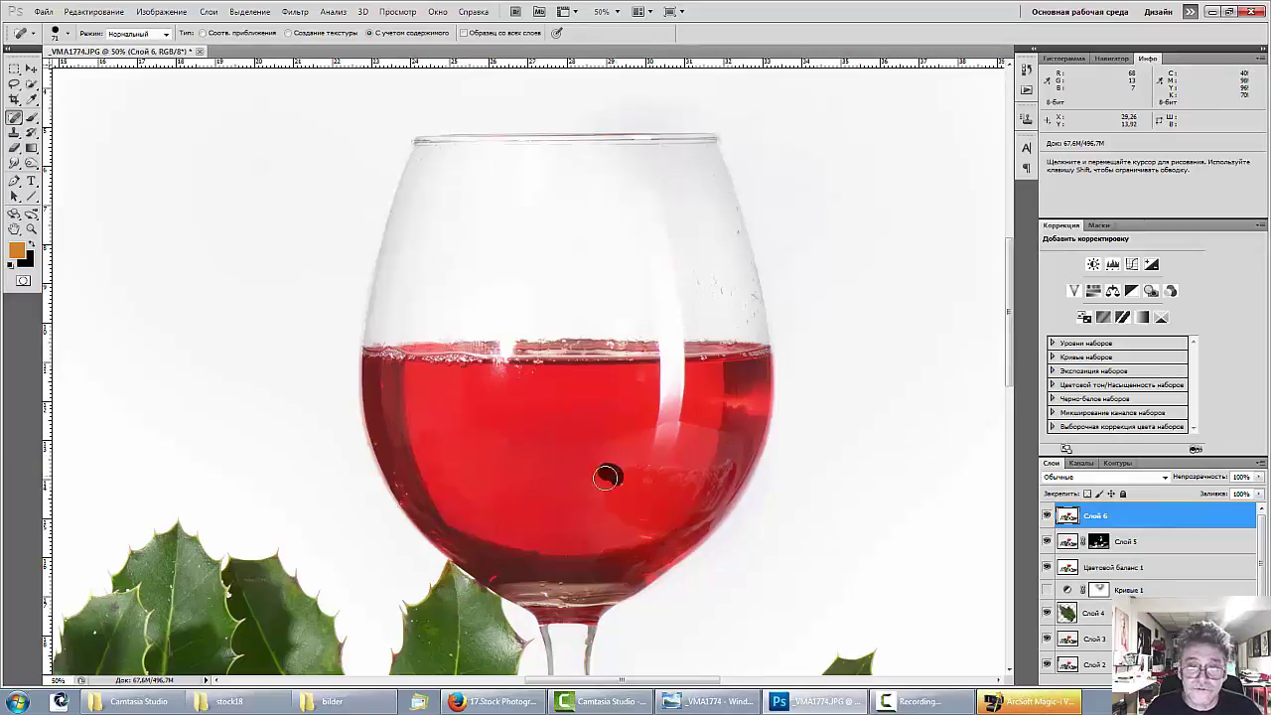
pyautogui.click(710, 478)
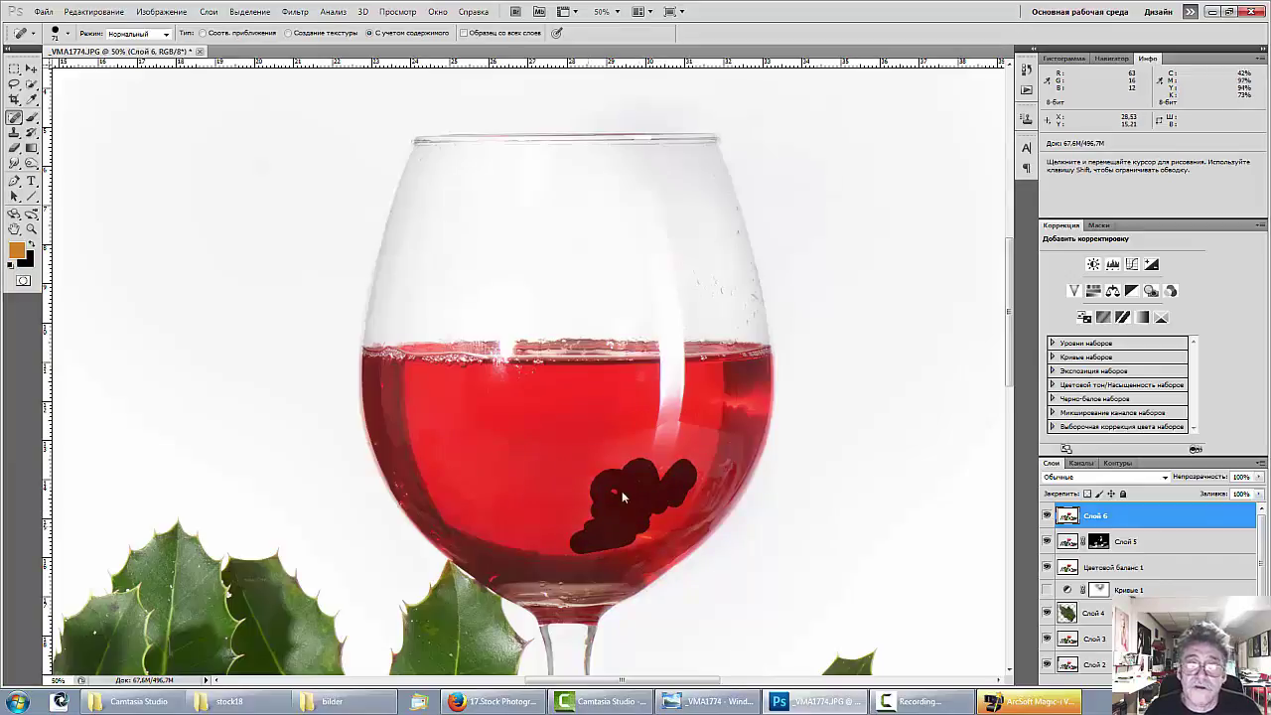
pyautogui.moveTo(638, 449)
pyautogui.mouseDown()
pyautogui.moveTo(642, 423)
pyautogui.moveTo(581, 468)
pyautogui.moveTo(558, 518)
pyautogui.moveTo(534, 534)
pyautogui.mouseUp()
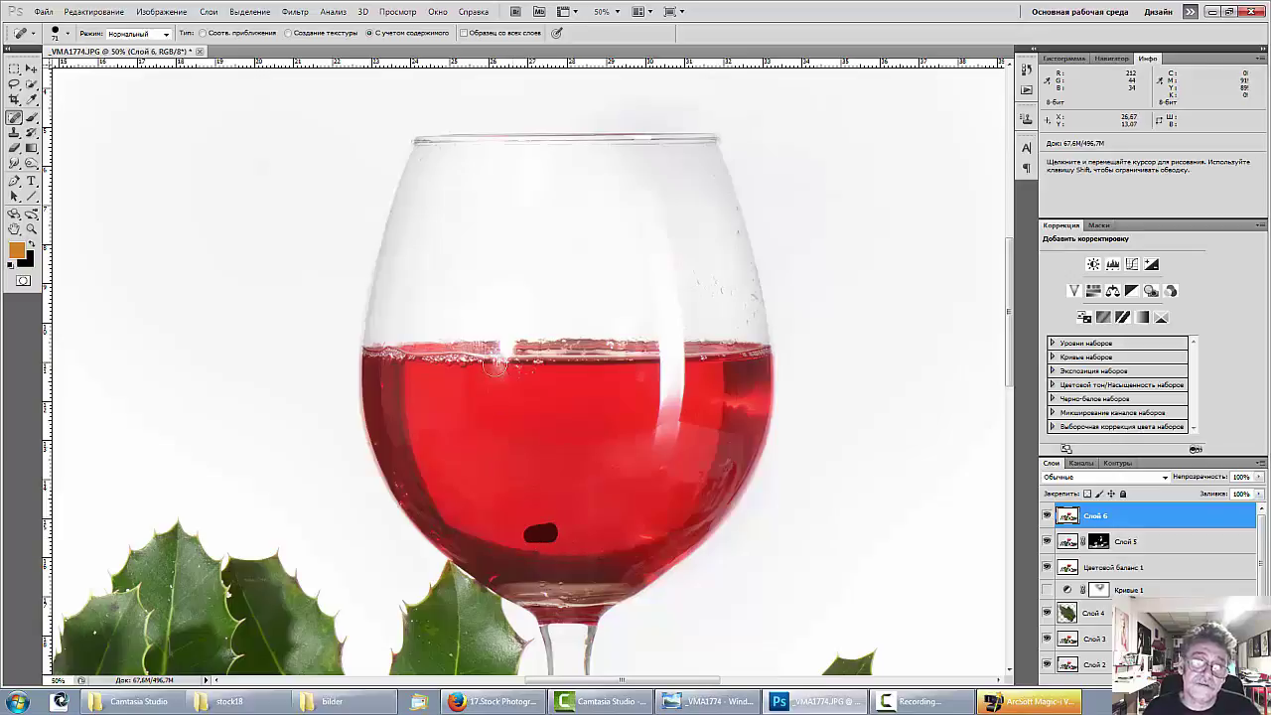
# Smudge over the white gap in the wine's surface line at 83% strength, reducing the brush to 21 px.
pyautogui.click(15, 163)
pyautogui.rightClick(510, 342)
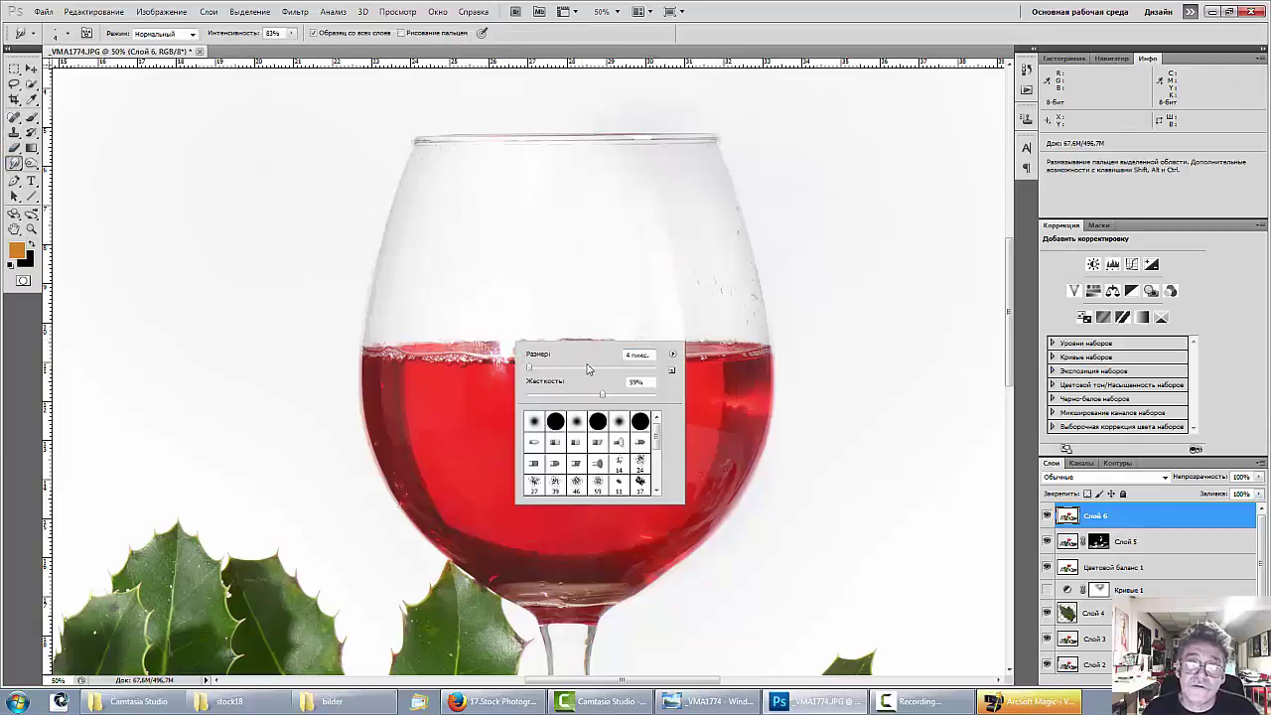
pyautogui.moveTo(535, 371); pyautogui.dragTo(558, 367)
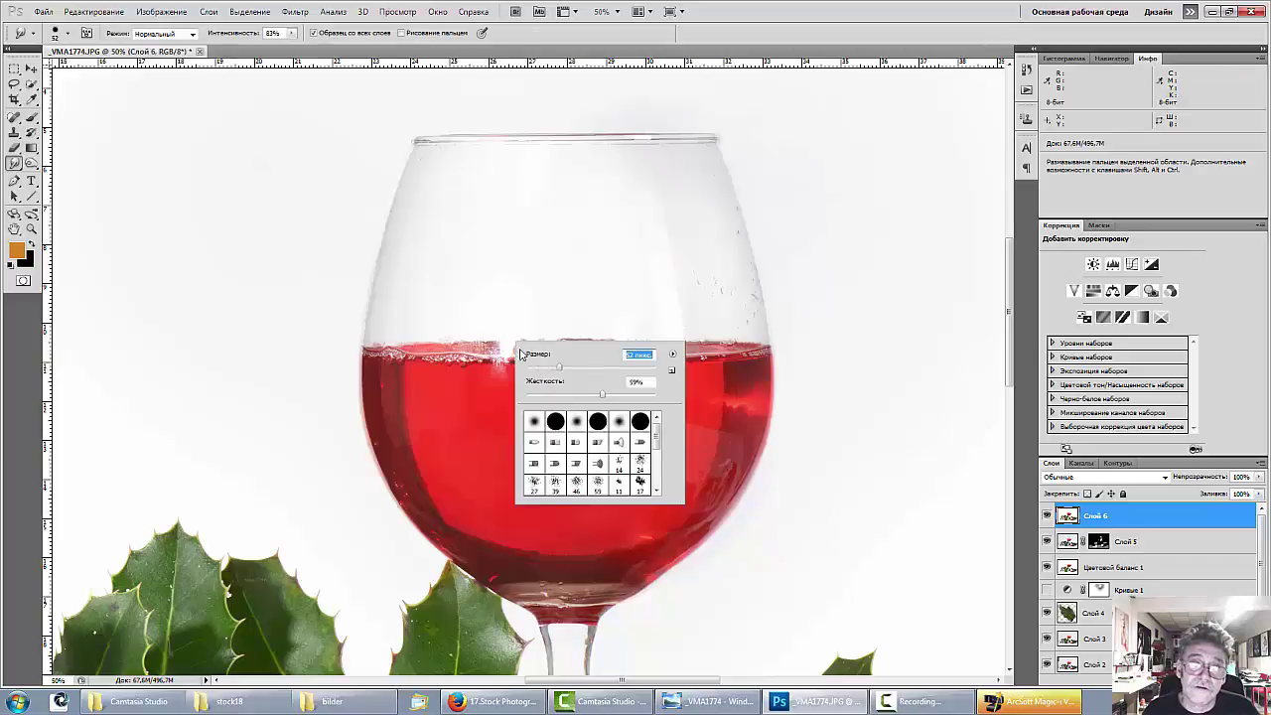
pyautogui.click(505, 349)
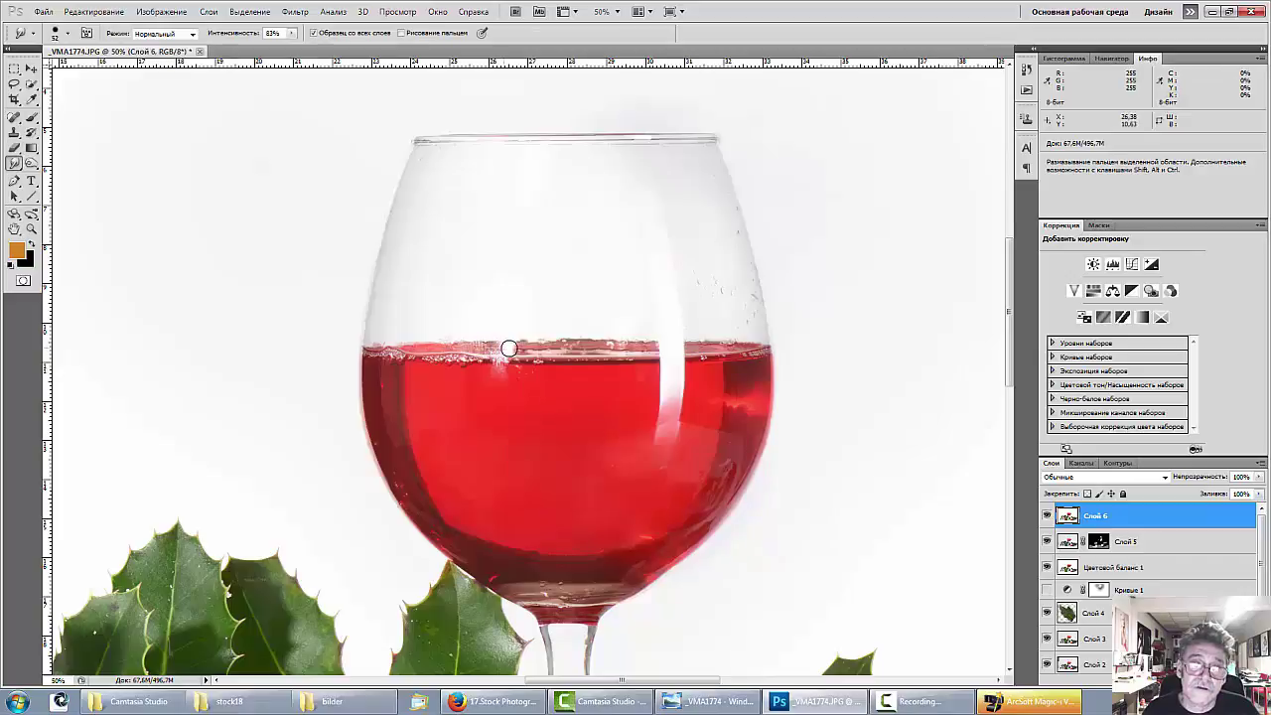
pyautogui.rightClick(567, 338)
pyautogui.moveTo(612, 365); pyautogui.dragTo(581, 365)
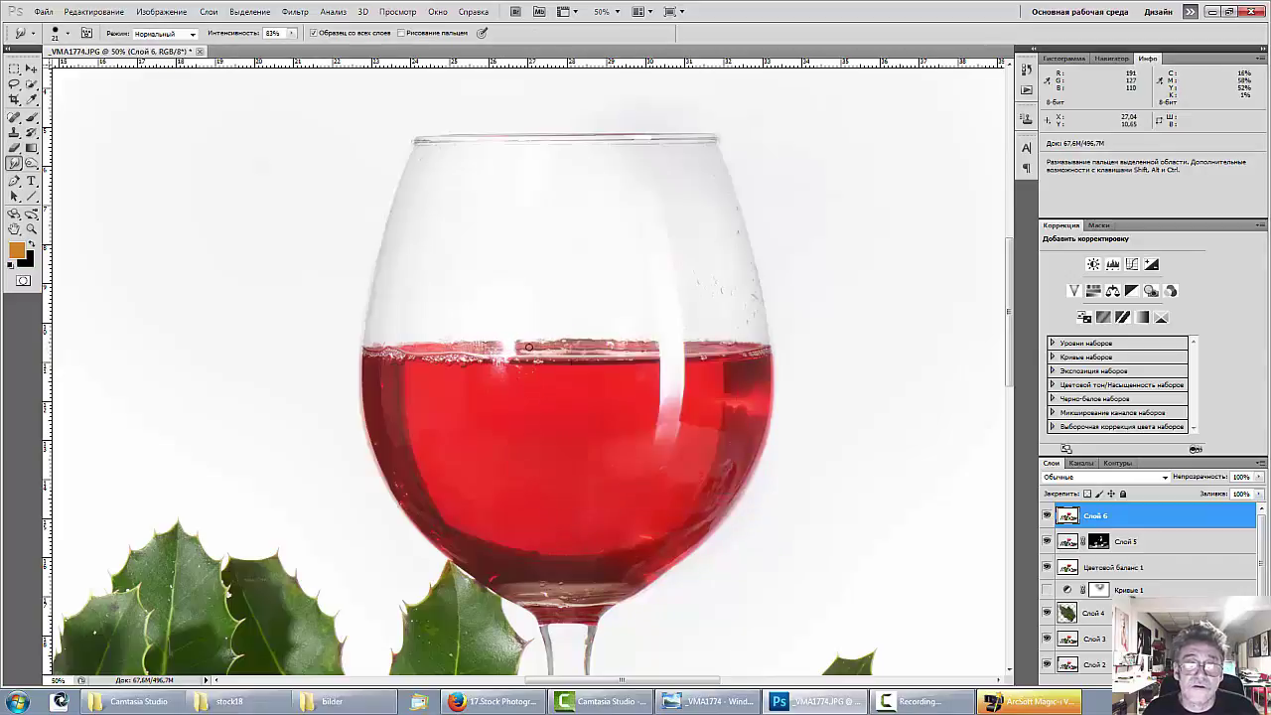
pyautogui.click(532, 348)
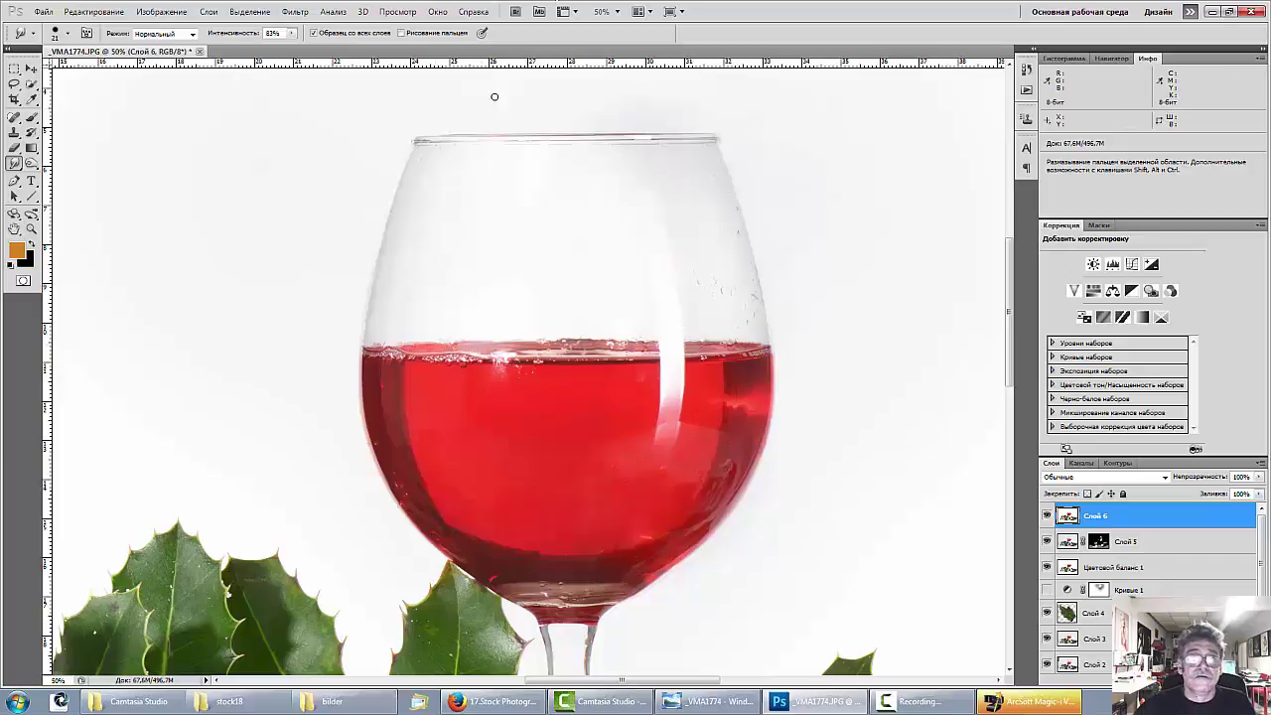
# Outline the wine's surface ellipse with a closed pen path and convert it to a new selection with a 1 px feather.
pyautogui.click(15, 180)
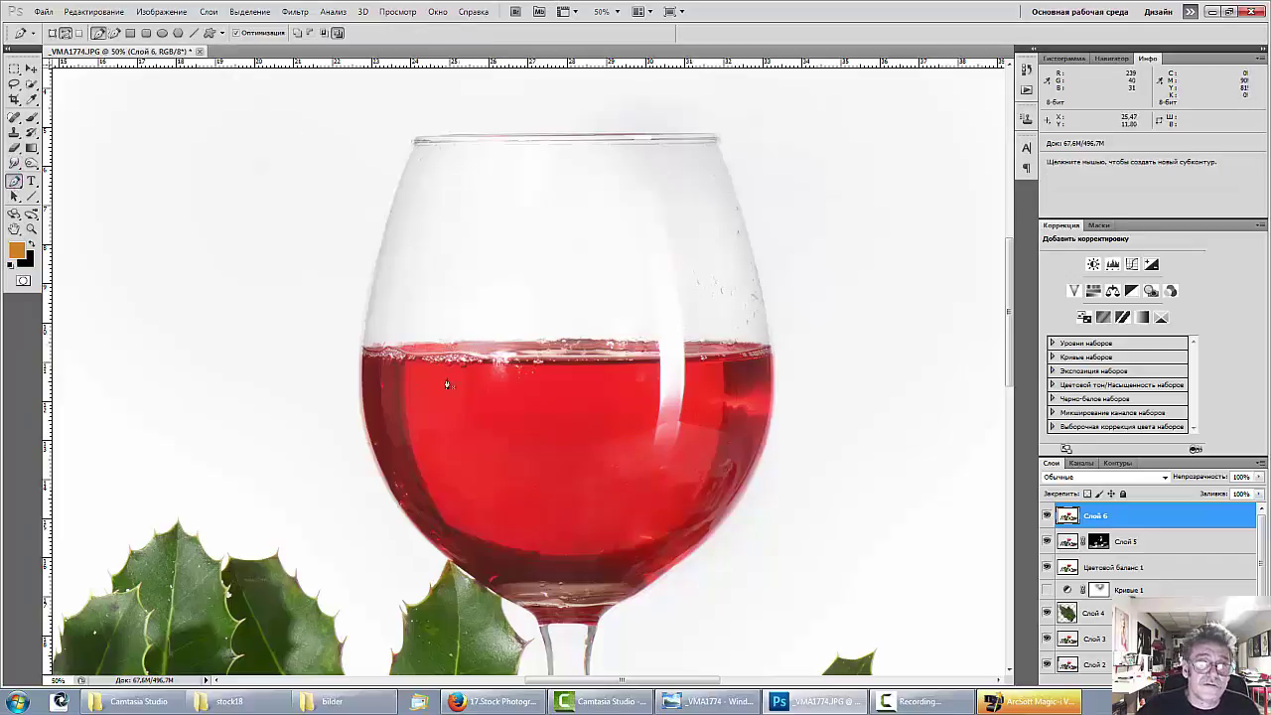
pyautogui.click(366, 347)
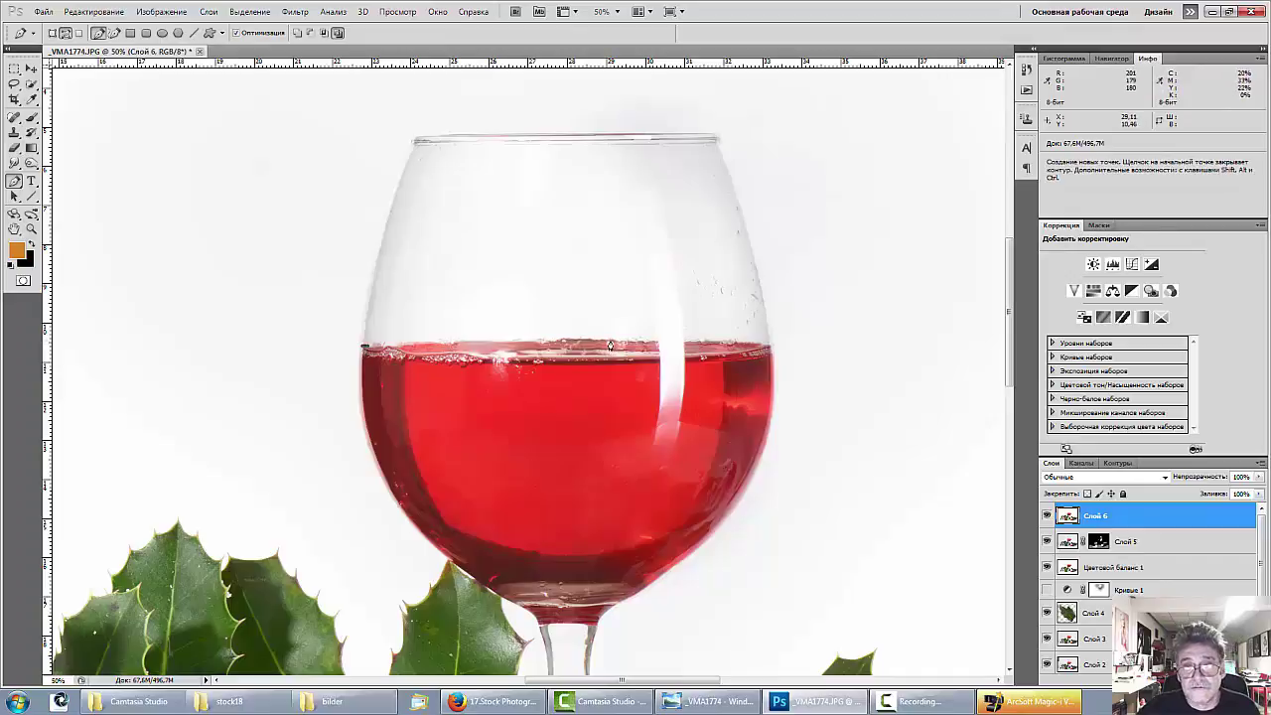
pyautogui.moveTo(611, 340); pyautogui.dragTo(706, 340)
pyautogui.click(770, 347)
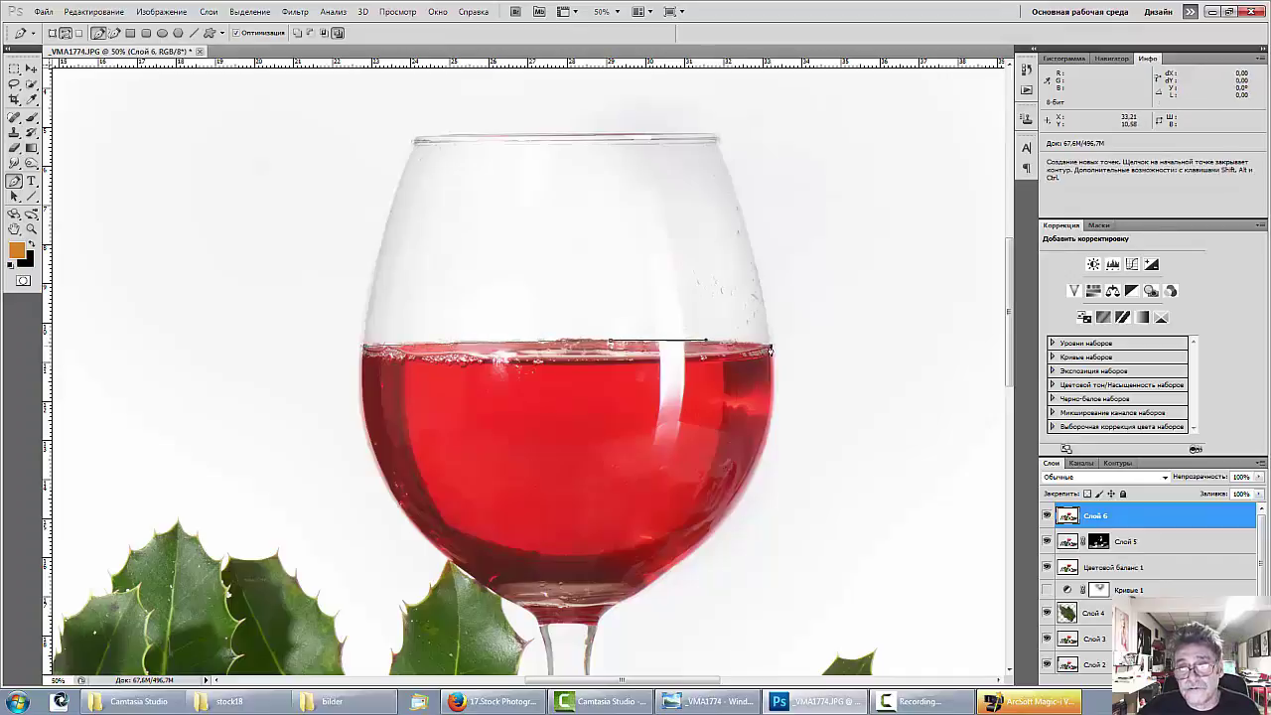
pyautogui.moveTo(538, 362); pyautogui.dragTo(447, 362)
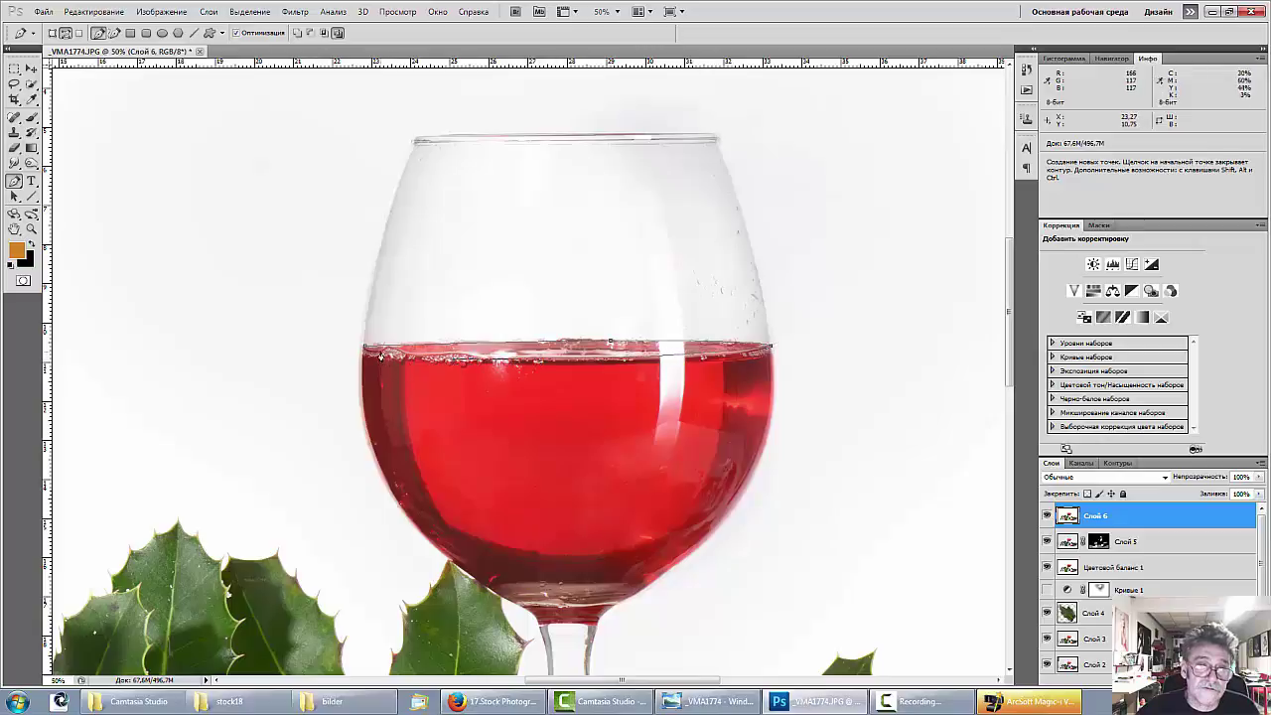
pyautogui.click(365, 350)
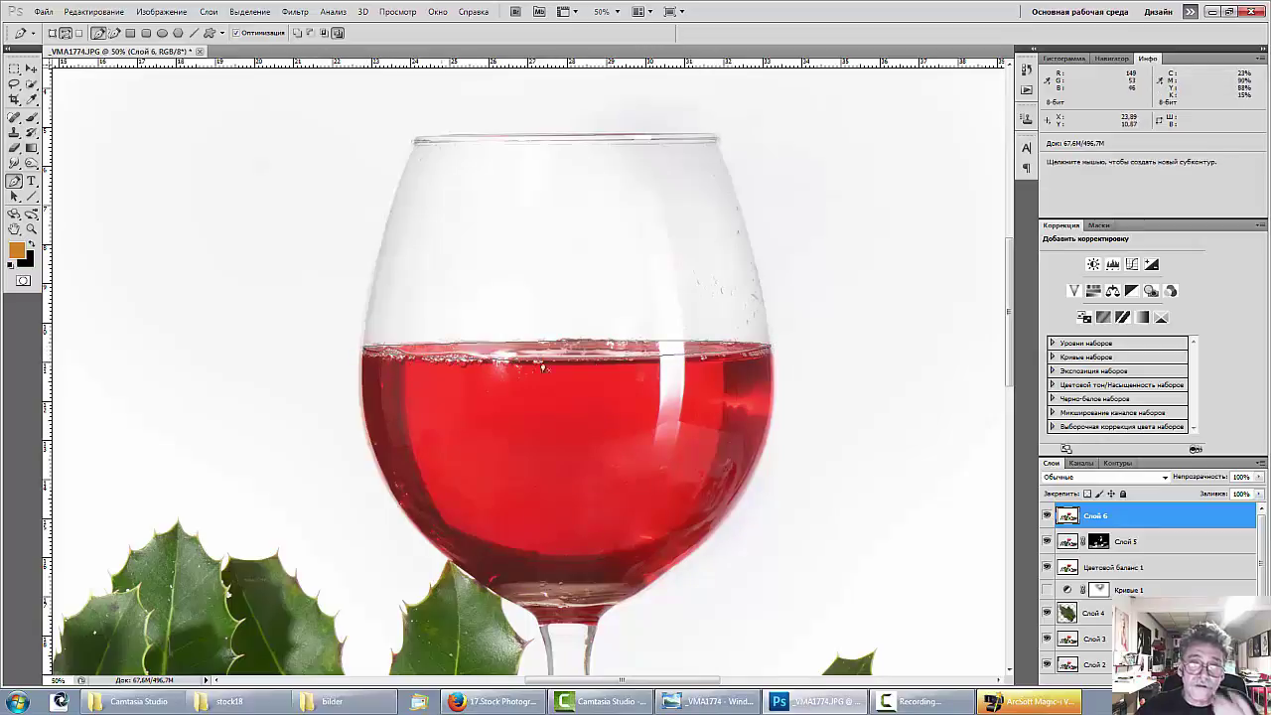
pyautogui.rightClick(591, 350)
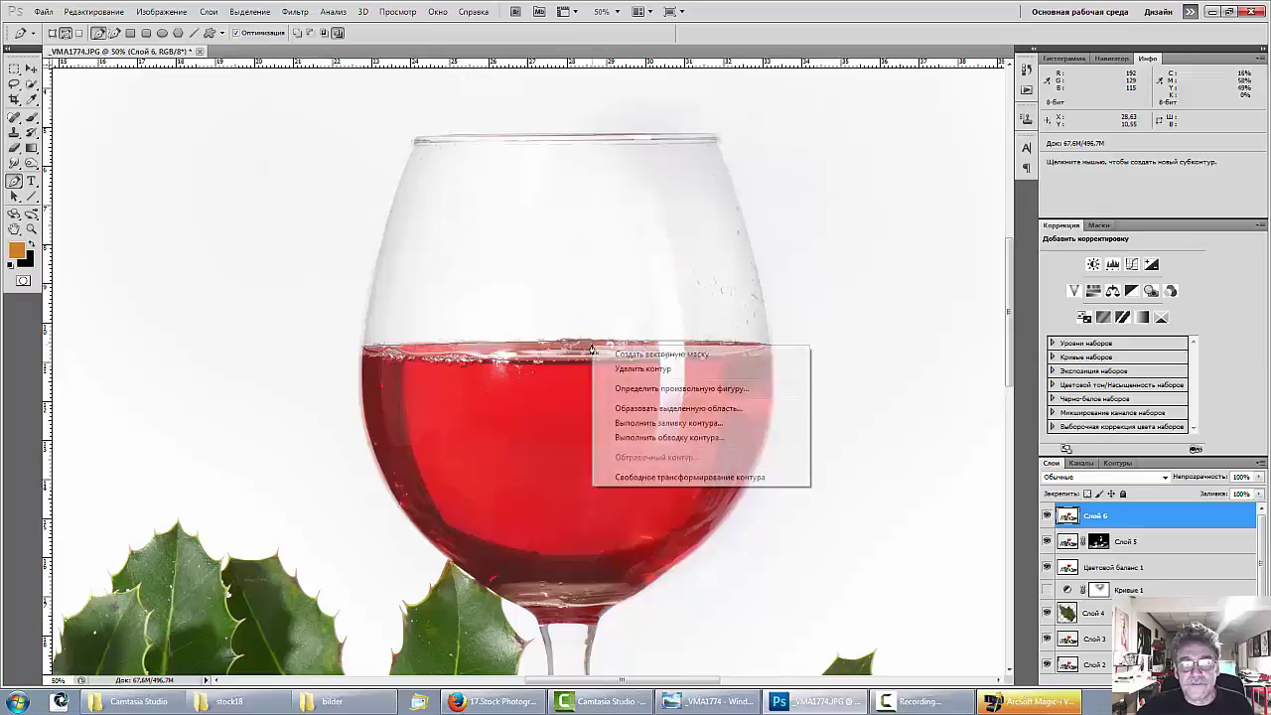
pyautogui.click(625, 413)
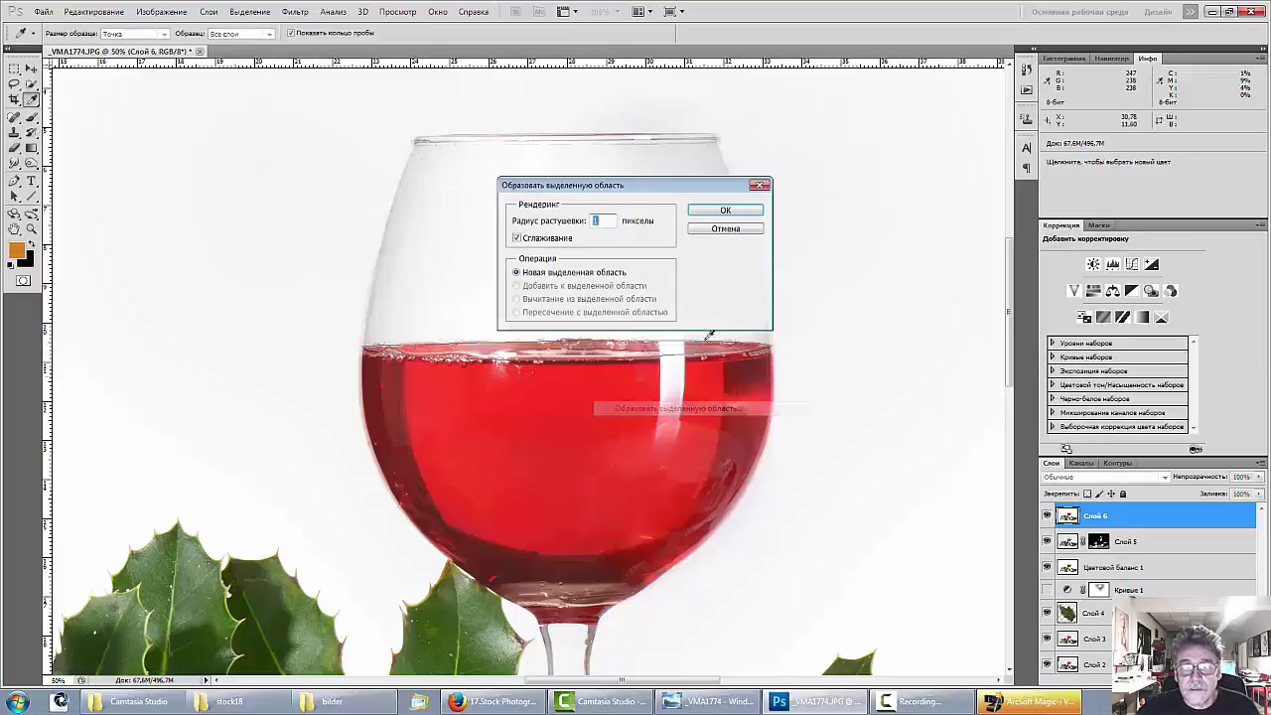
pyautogui.click(725, 209)
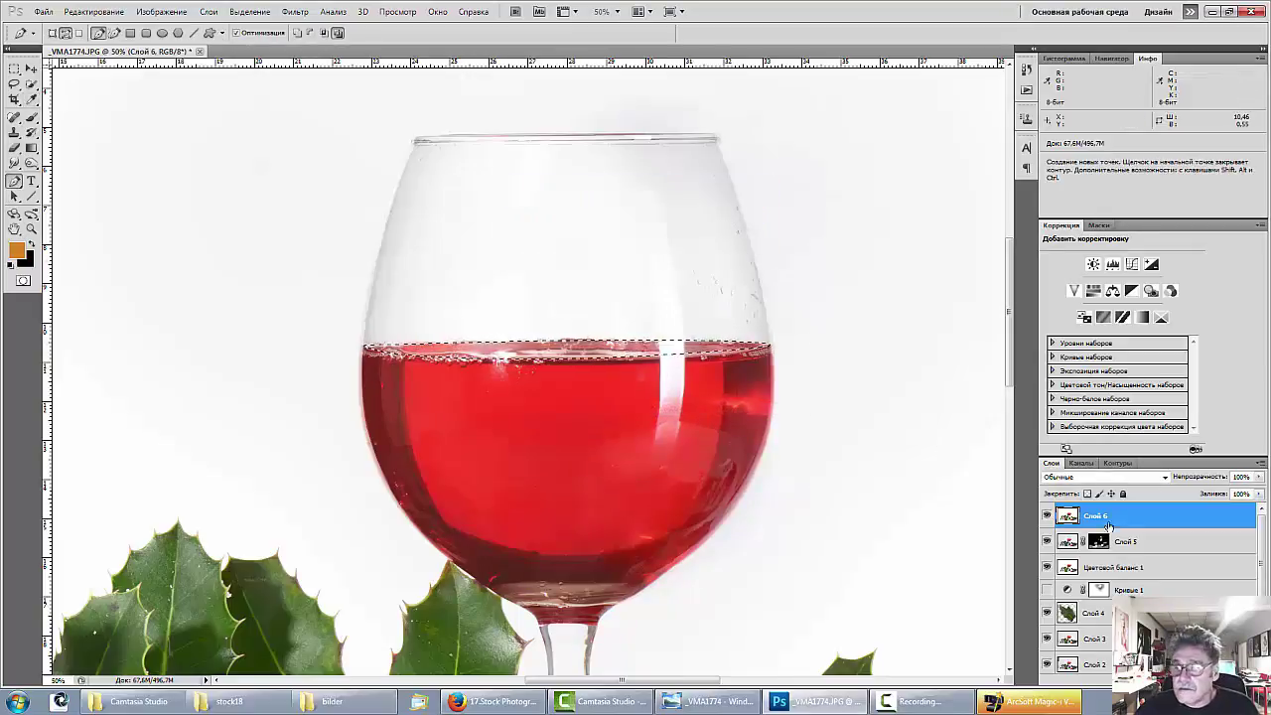
# Darken the selected wine surface with a Levels adjustment layer, setting midtones to 0.29 and the white input to 252.
pyautogui.click(1112, 263)
pyautogui.moveTo(1118, 337); pyautogui.dragTo(1173, 339)
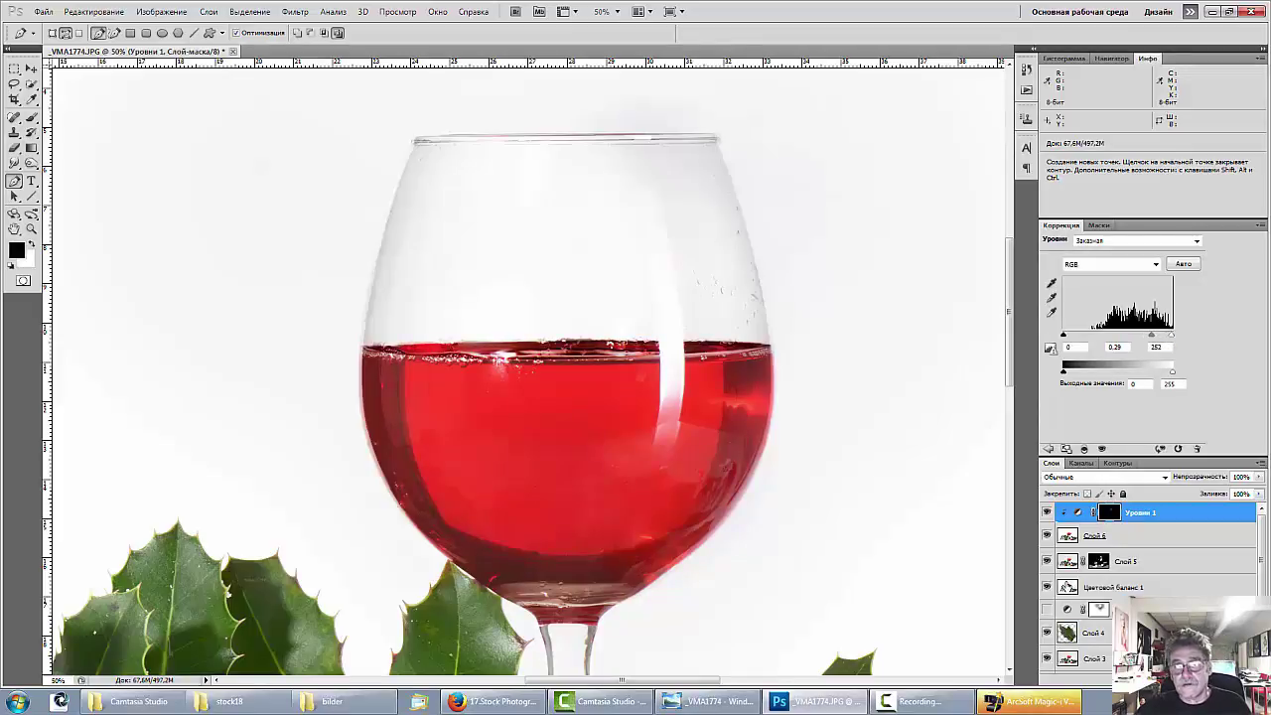
pyautogui.hotkey('ctrl', '+')
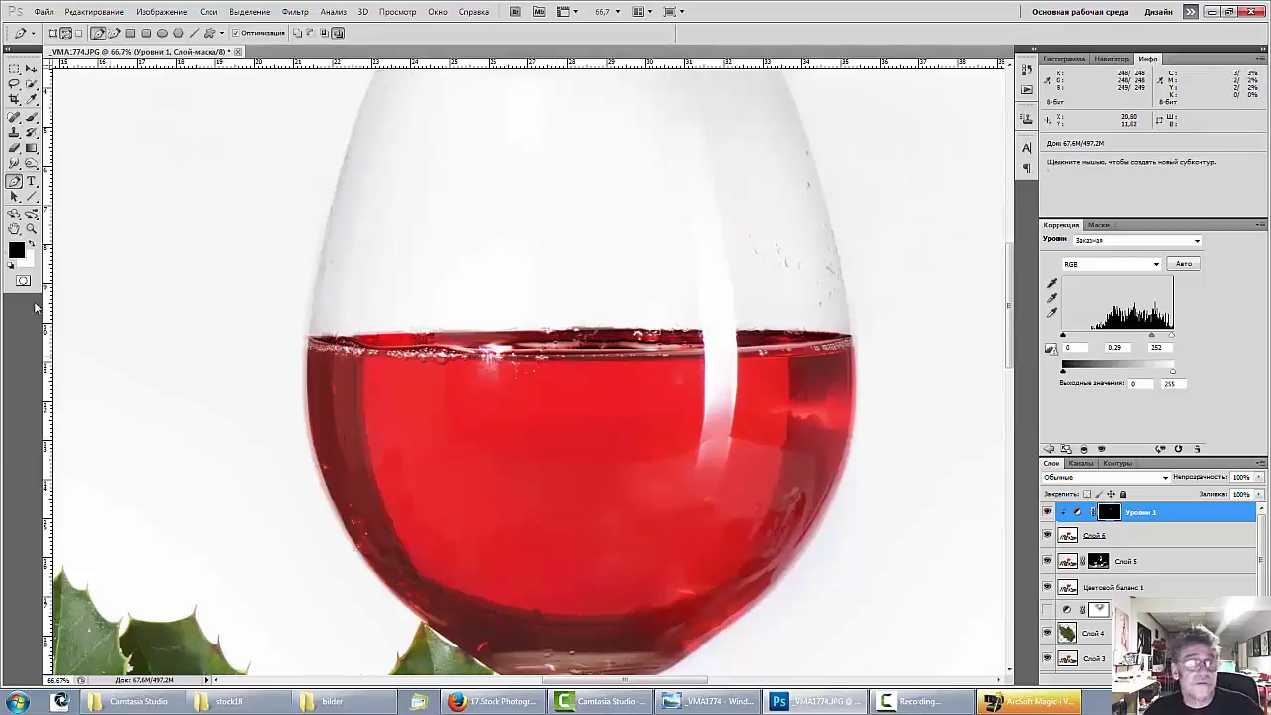
# Stamp the visible layers, including the Levels adjustment, into a new layer above it.
pyautogui.click(31, 117)
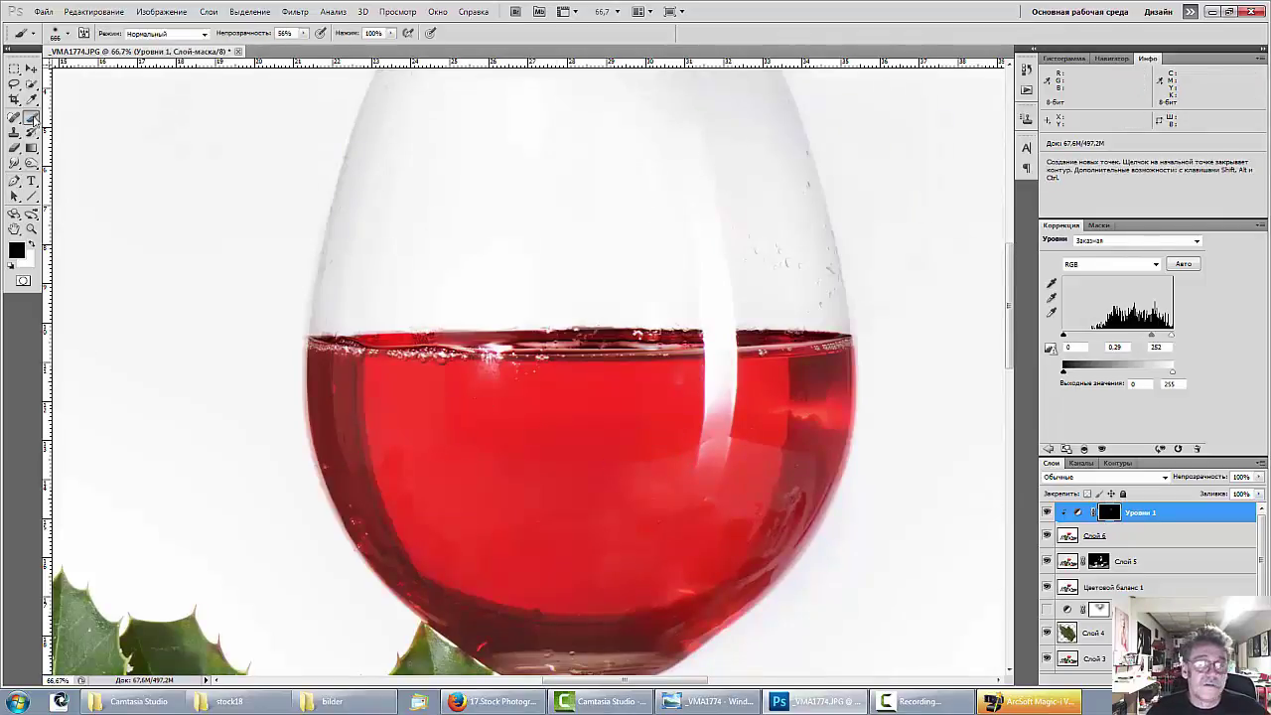
pyautogui.rightClick(829, 471)
pyautogui.hotkey('ctrl', 'shift', 'alt', 'e')
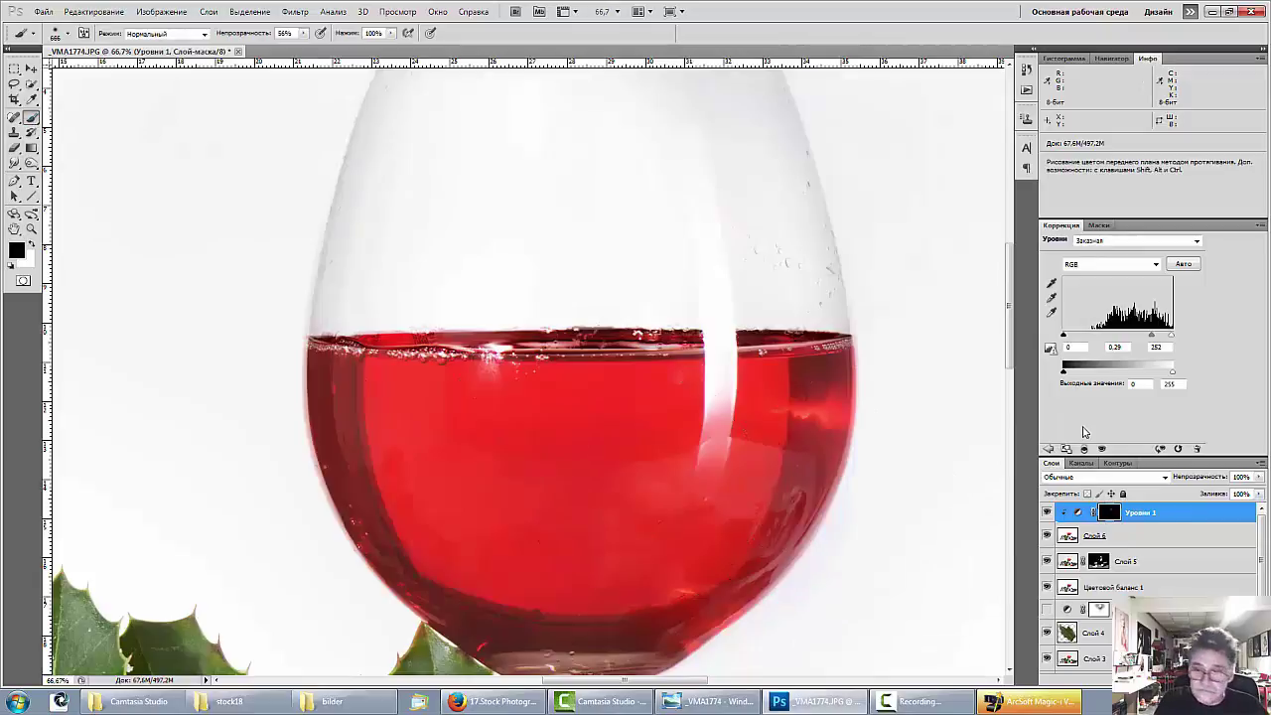
# Paint sampled wine reds over the reflections in the wine's right half with a soft 182 px brush at 56% opacity.
pyautogui.rightClick(590, 474)
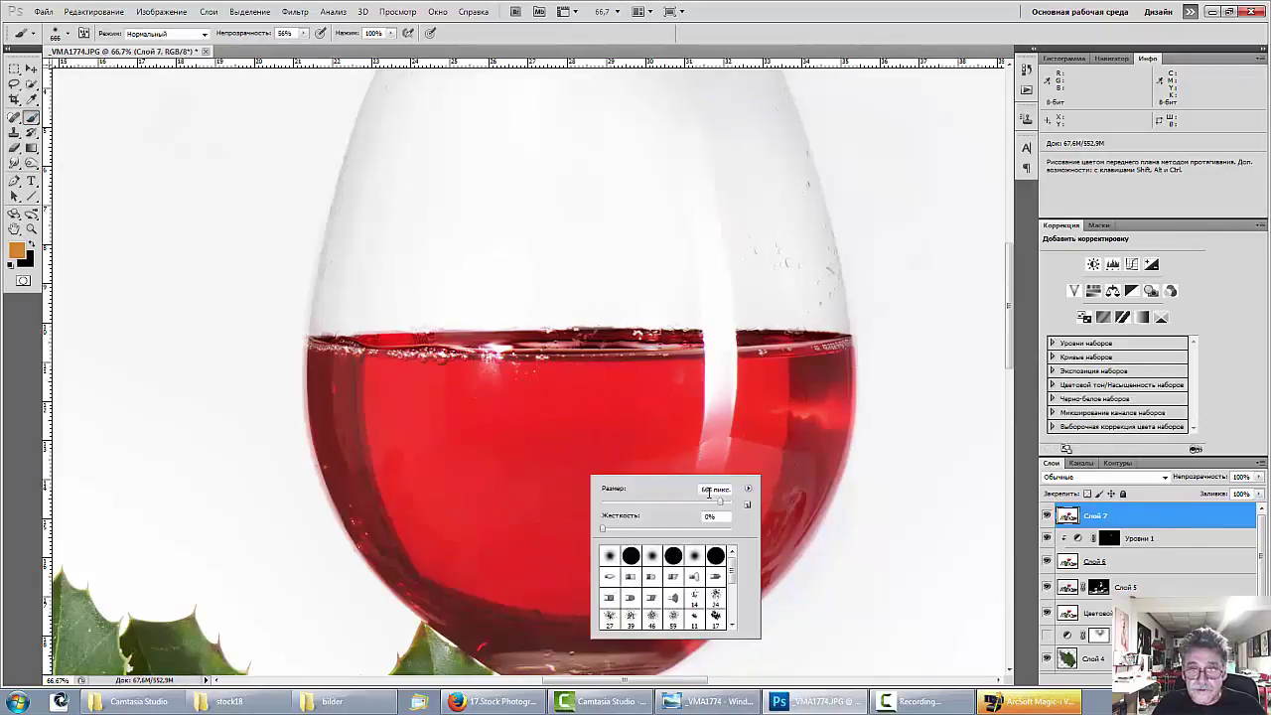
pyautogui.moveTo(719, 501); pyautogui.dragTo(692, 500)
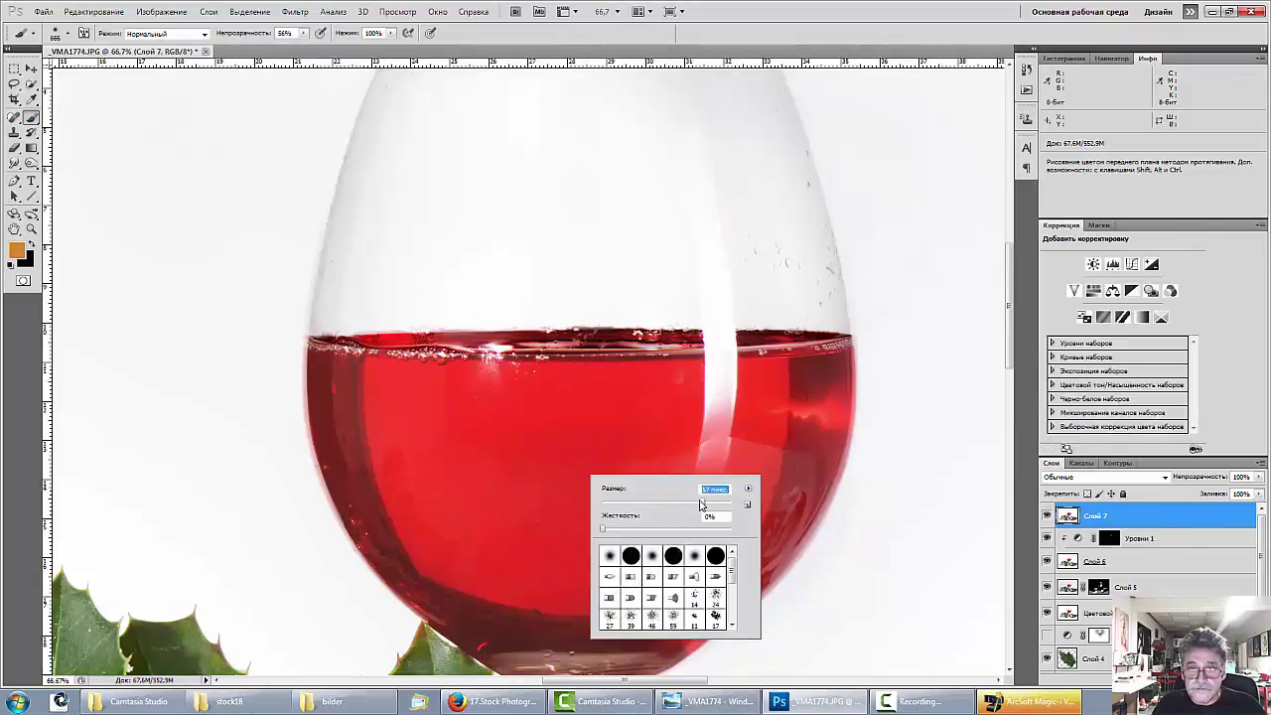
pyautogui.keyDown('alt'); pyautogui.click(605, 446); pyautogui.keyUp('alt')
pyautogui.moveTo(714, 467)
pyautogui.mouseDown()
pyautogui.moveTo(755, 452)
pyautogui.moveTo(729, 522)
pyautogui.moveTo(690, 557)
pyautogui.mouseUp()
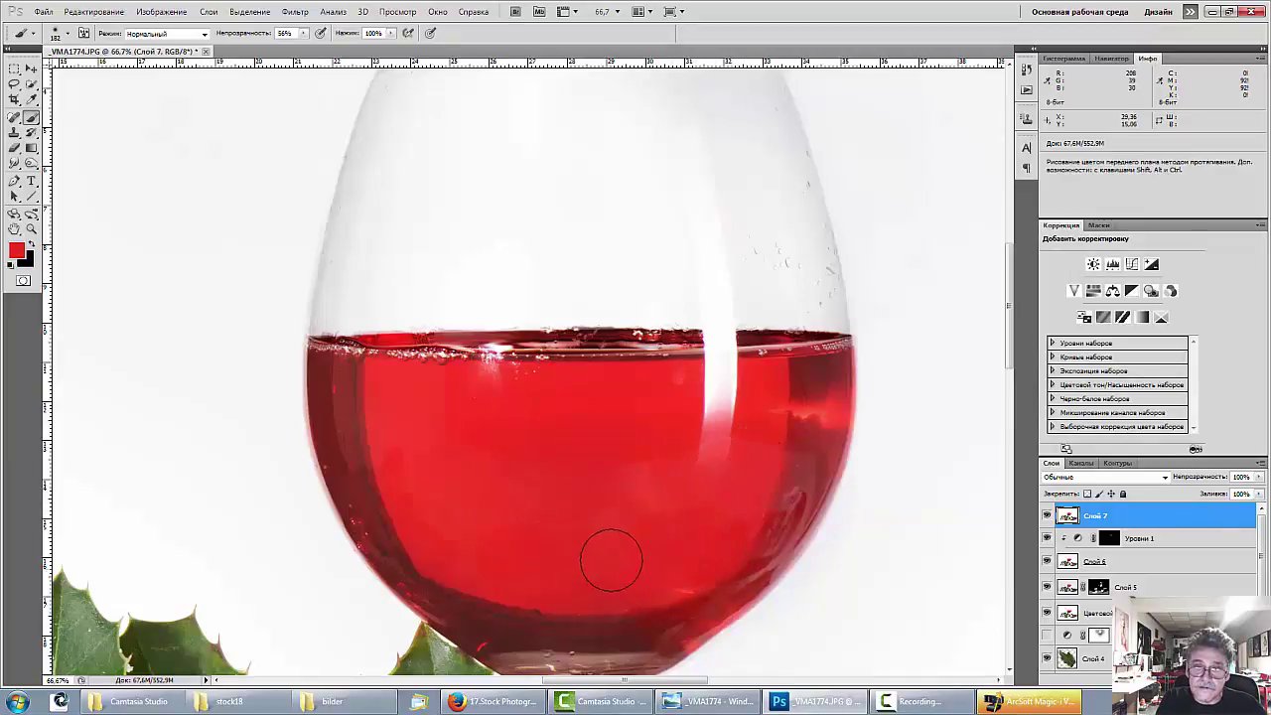
pyautogui.keyDown('alt'); pyautogui.click(640, 490); pyautogui.keyUp('alt')
pyautogui.keyDown('alt'); pyautogui.click(813, 436); pyautogui.keyUp('alt')
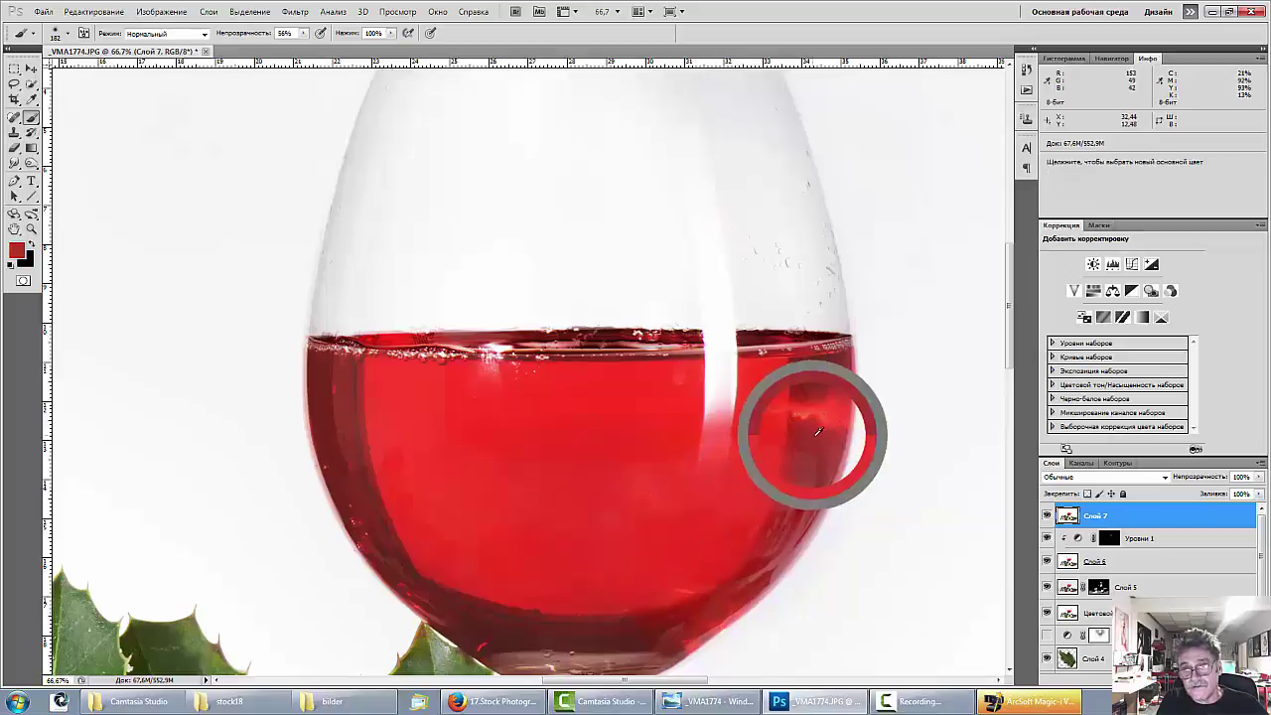
pyautogui.moveTo(811, 444); pyautogui.dragTo(772, 547)
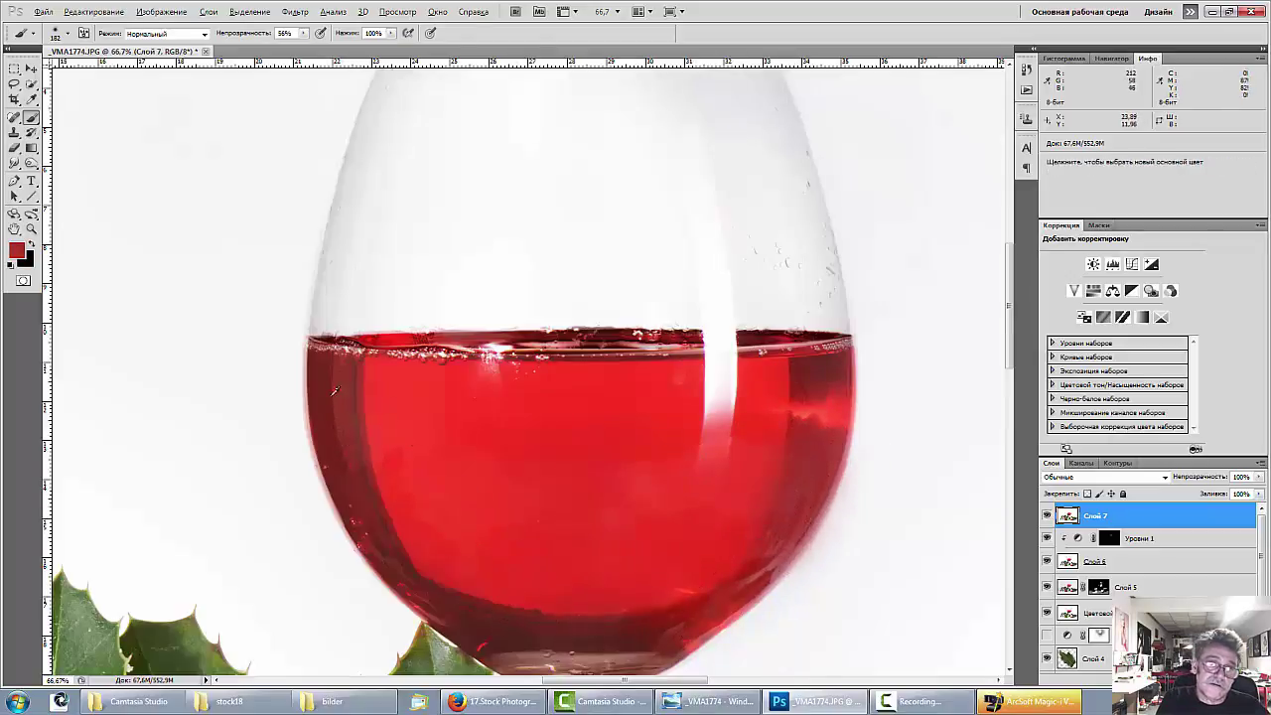
pyautogui.rightClick(345, 379)
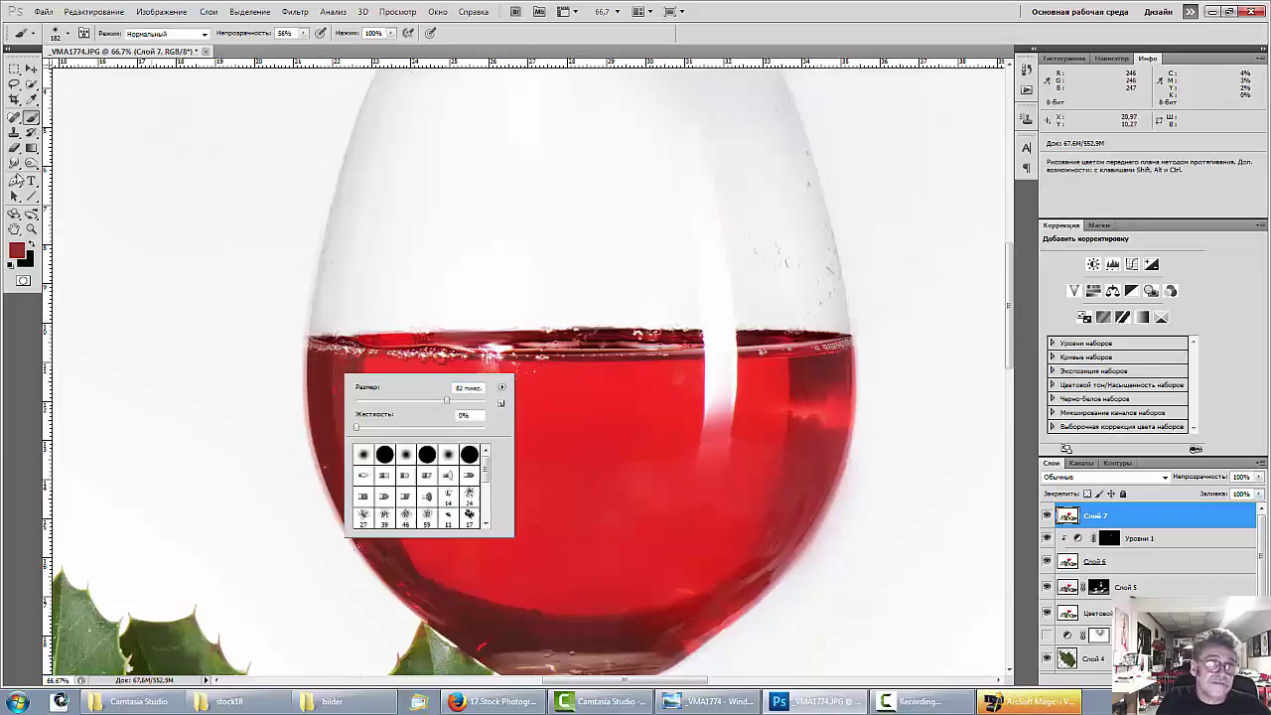
pyautogui.click(12, 115)
pyautogui.keyDown('alt'); pyautogui.click(335, 387); pyautogui.keyUp('alt')
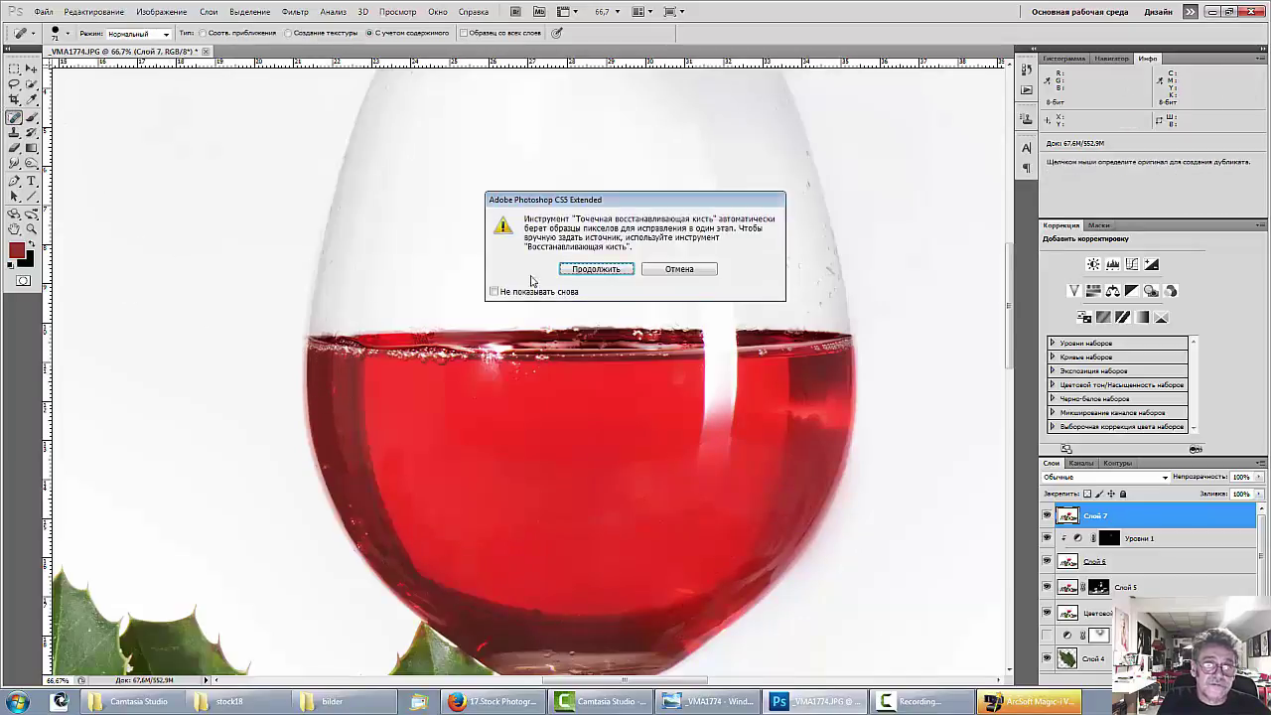
pyautogui.click(665, 269)
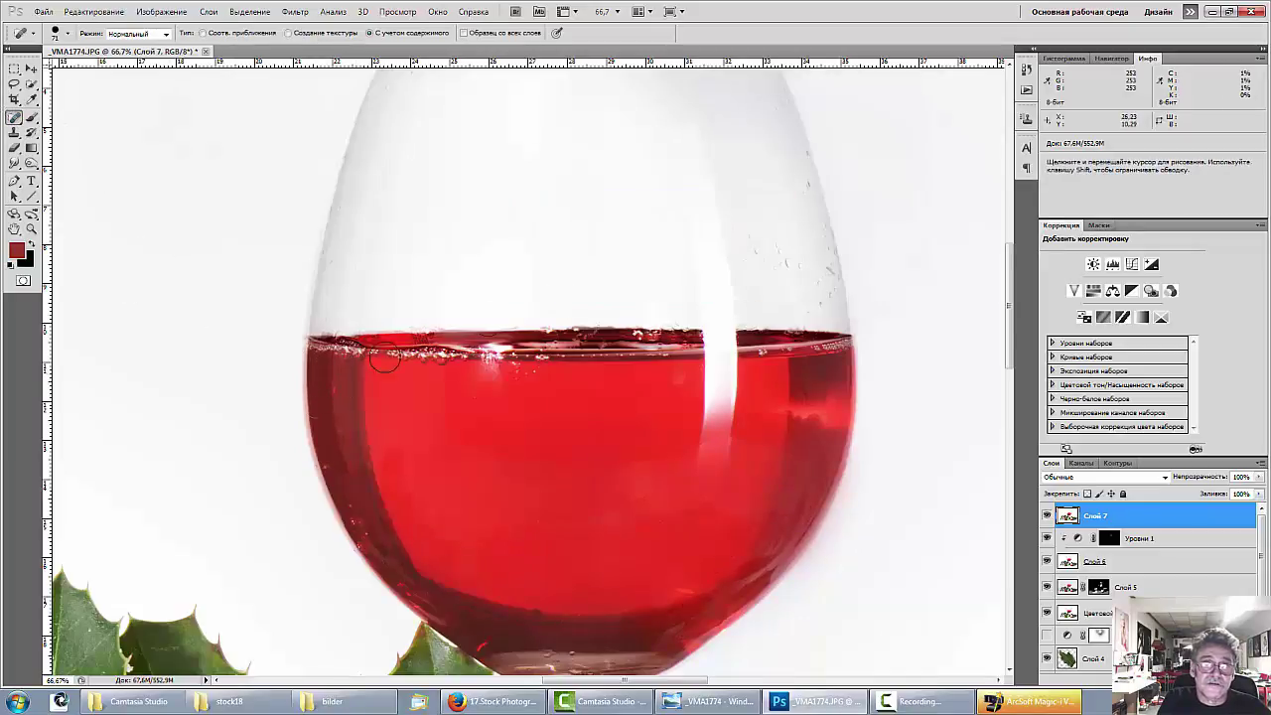
pyautogui.keyDown('alt'); pyautogui.click(338, 401); pyautogui.keyUp('alt')
pyautogui.click(672, 269)
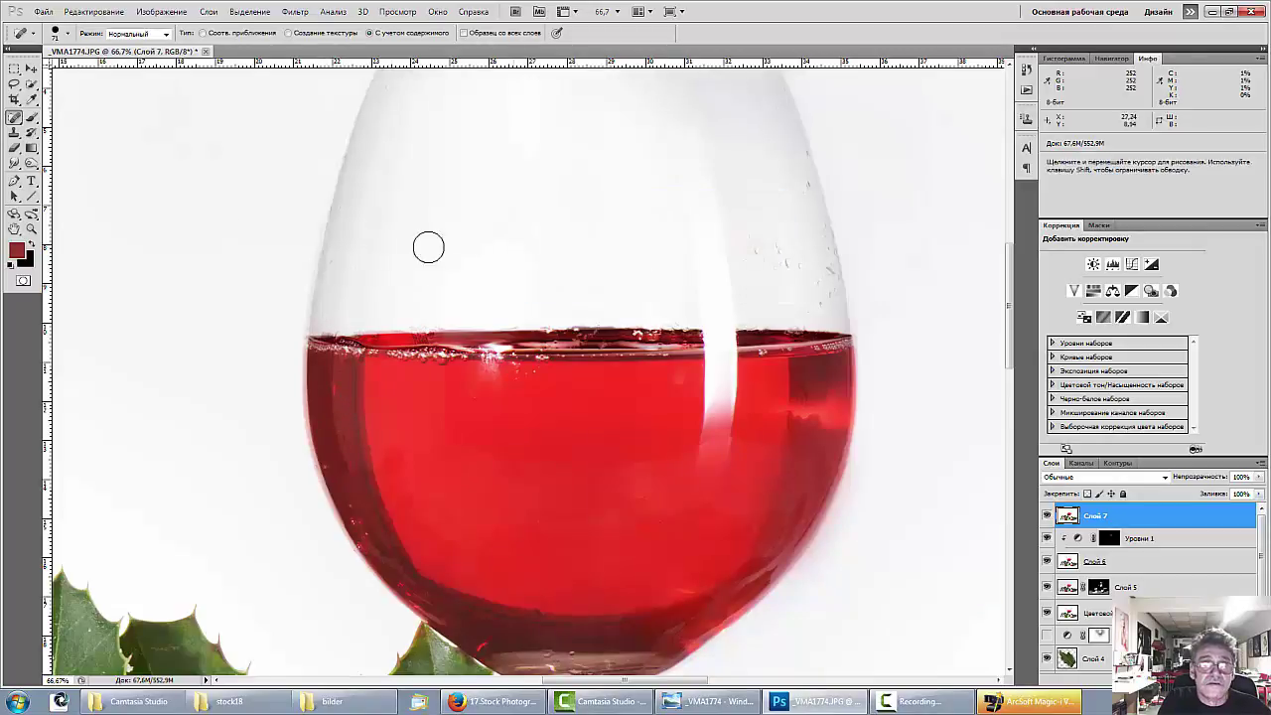
# Heal the small bubbles along the wine's dark left edge with a 40 px Spot Healing Brush.
pyautogui.rightClick(14, 121)
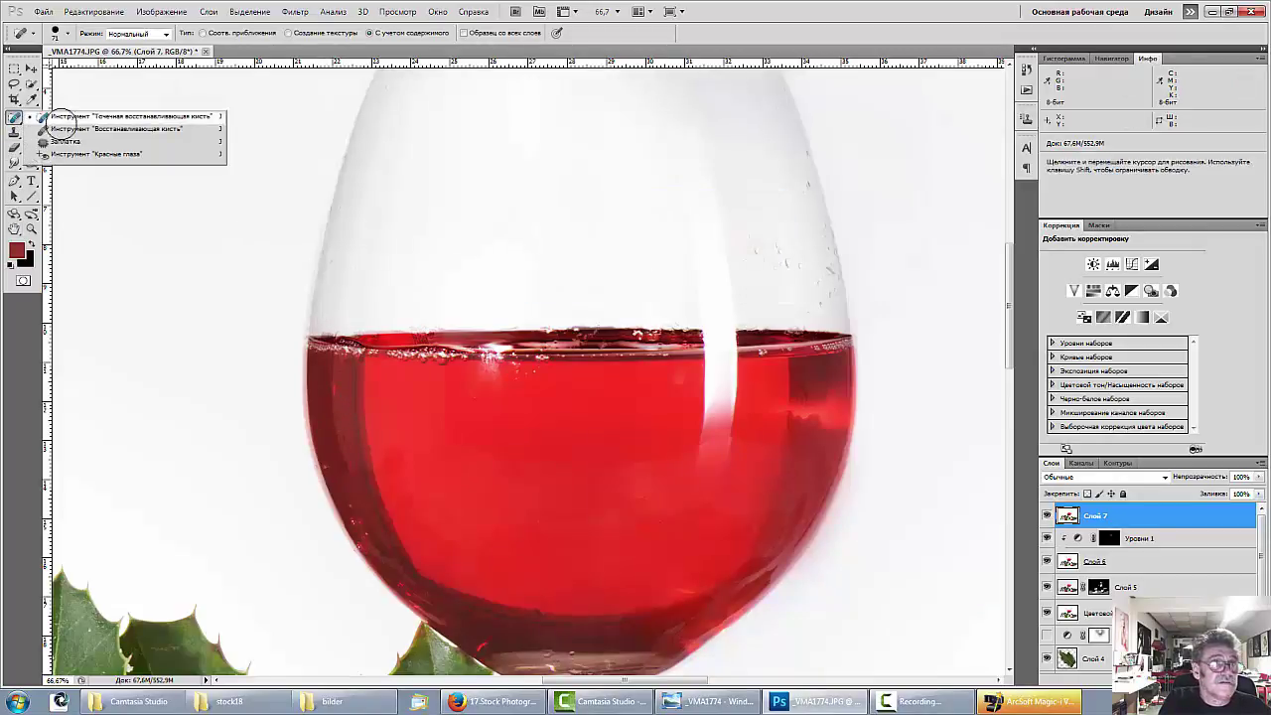
pyautogui.click(52, 118)
pyautogui.rightClick(373, 383)
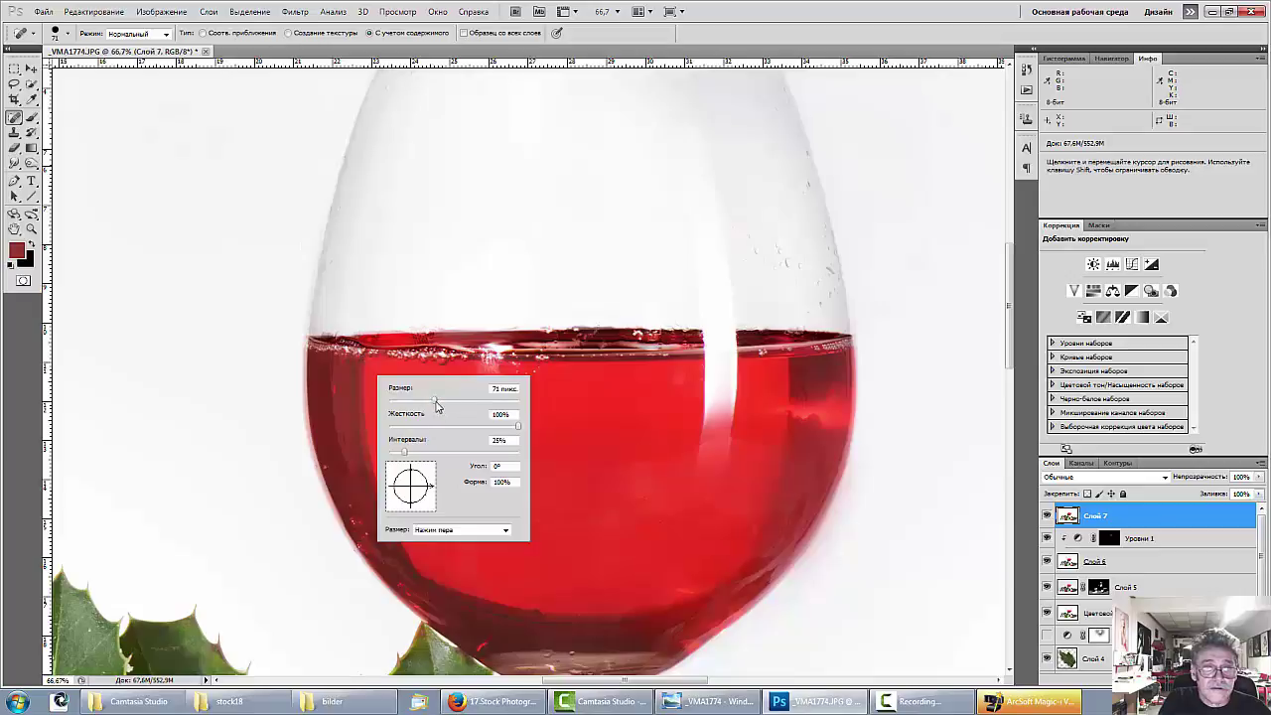
pyautogui.moveTo(435, 405); pyautogui.dragTo(413, 405)
pyautogui.click(333, 391)
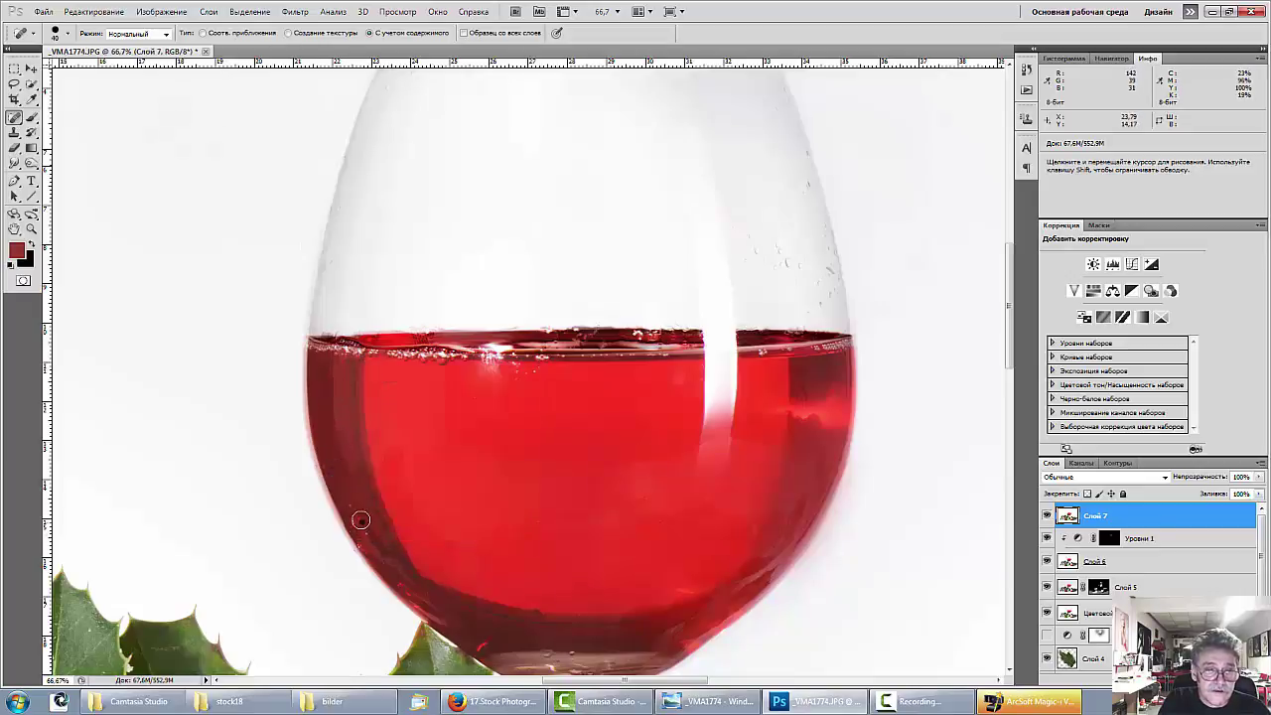
pyautogui.moveTo(360, 519); pyautogui.dragTo(397, 585)
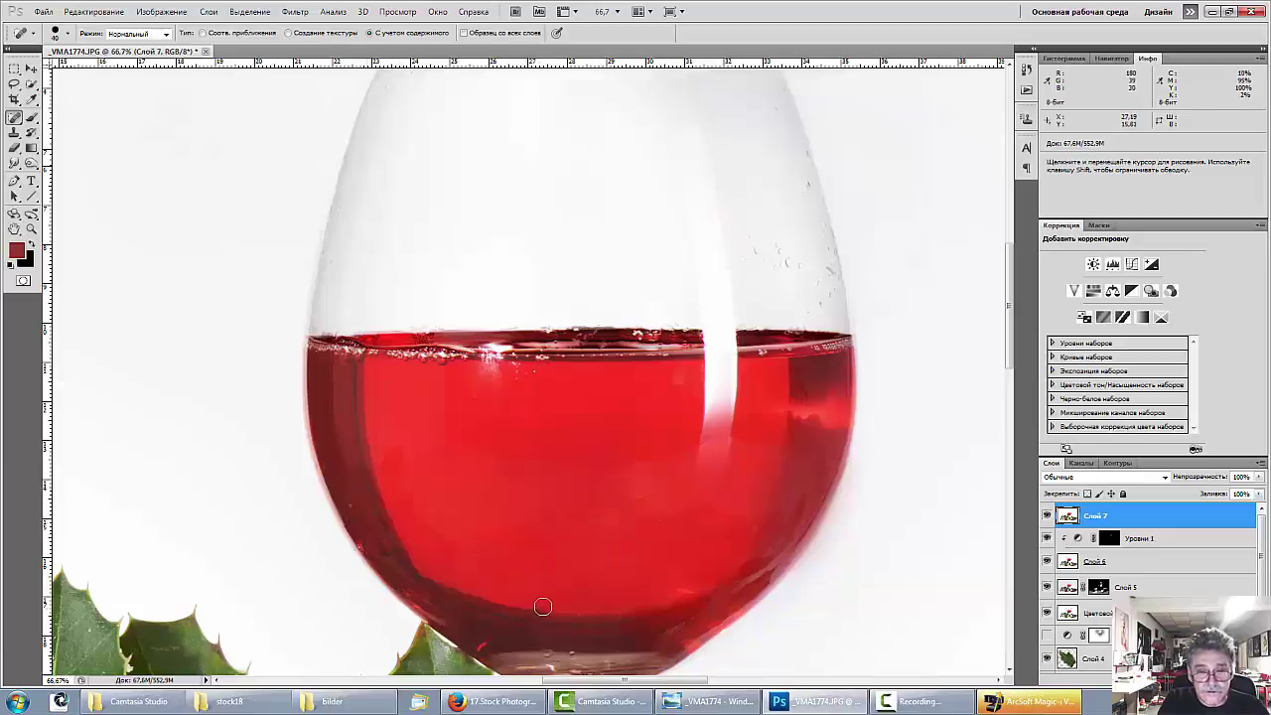
# Heal the blemish at the wine's dark lower edge and the faded lower end of the white highlight with the Spot Healing Brush.
pyautogui.click(543, 606)
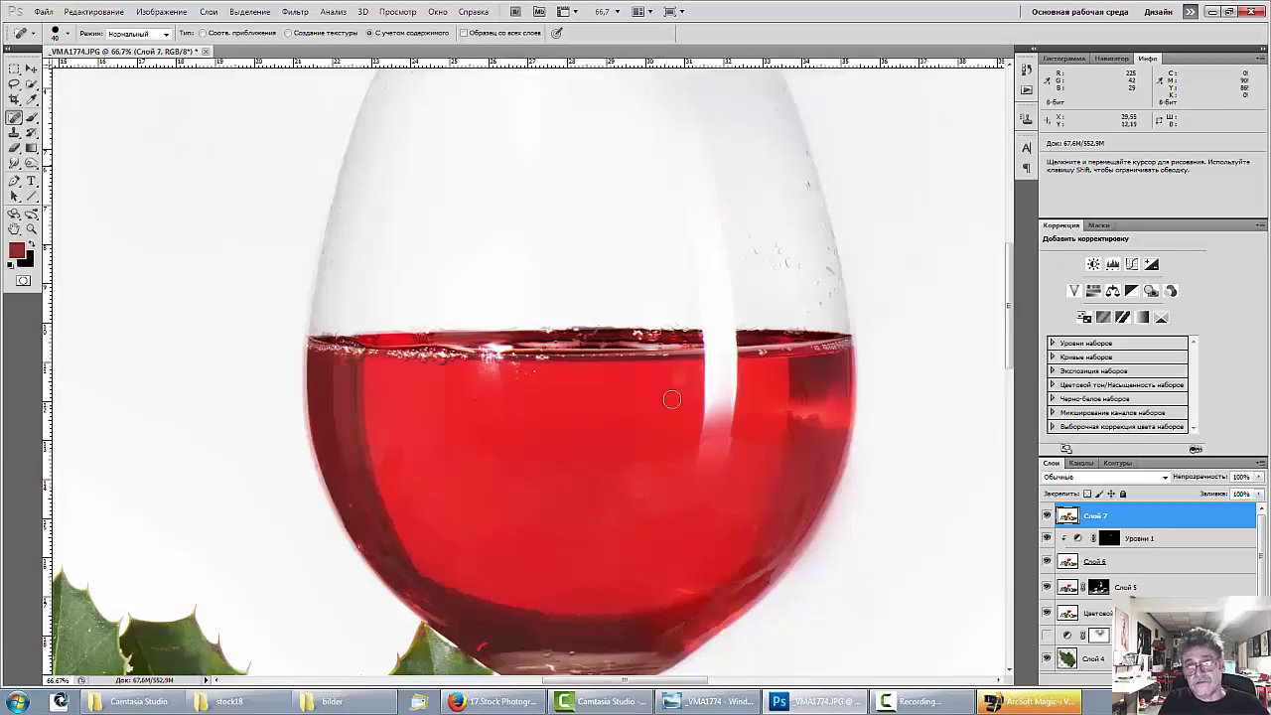
pyautogui.click(712, 438)
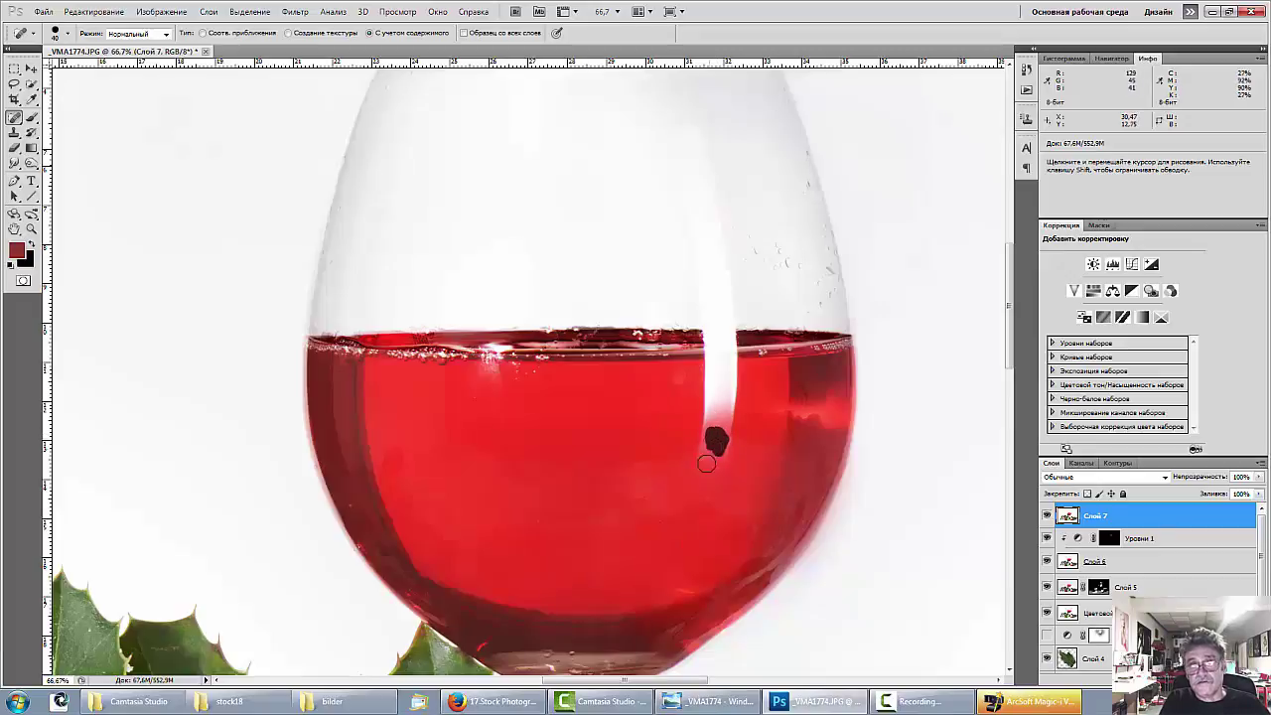
pyautogui.moveTo(706, 464)
pyautogui.mouseDown()
pyautogui.moveTo(729, 449)
pyautogui.moveTo(713, 472)
pyautogui.mouseUp()
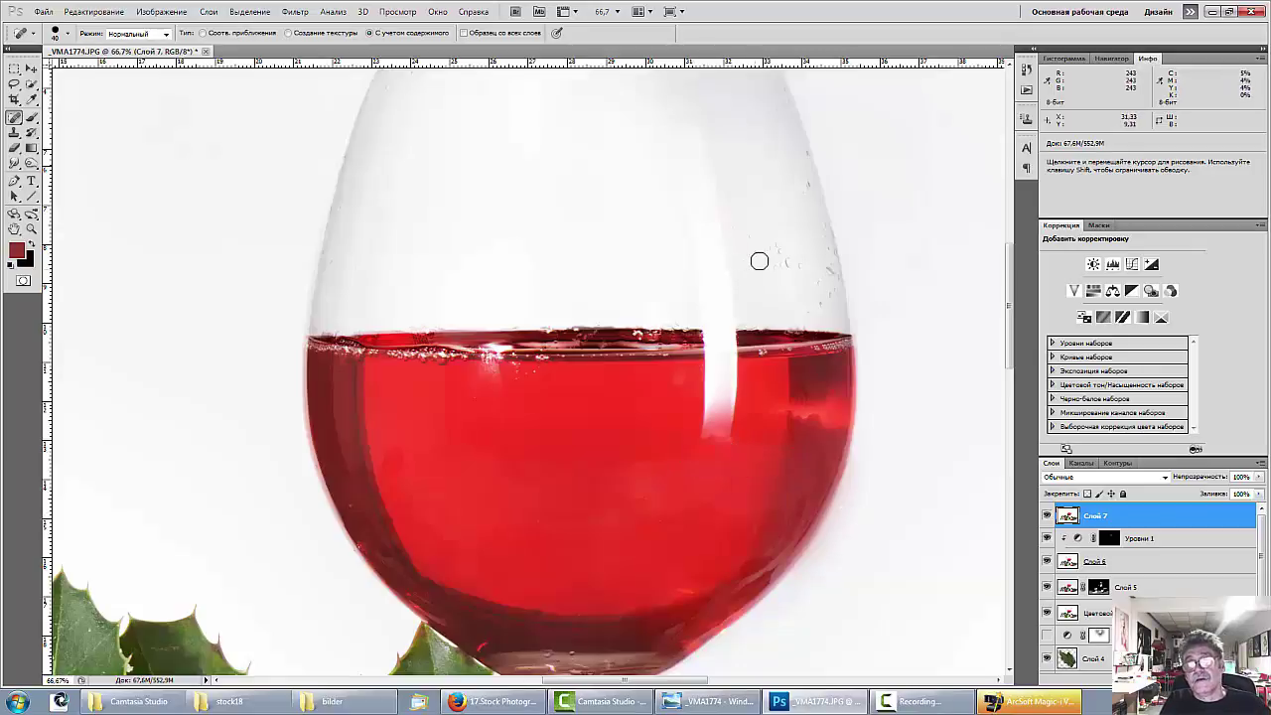
# Heal the small specks on the clear glass to the right of the highlight, above the wine.
pyautogui.moveTo(783, 262)
pyautogui.mouseDown()
pyautogui.moveTo(771, 242)
pyautogui.moveTo(770, 262)
pyautogui.moveTo(743, 236)
pyautogui.mouseUp()
pyautogui.moveTo(748, 246); pyautogui.dragTo(771, 250)
pyautogui.moveTo(780, 245)
pyautogui.mouseDown()
pyautogui.moveTo(825, 285)
pyautogui.moveTo(814, 261)
pyautogui.moveTo(819, 286)
pyautogui.moveTo(797, 278)
pyautogui.moveTo(819, 295)
pyautogui.moveTo(805, 306)
pyautogui.moveTo(786, 260)
pyautogui.moveTo(769, 285)
pyautogui.moveTo(746, 268)
pyautogui.moveTo(785, 281)
pyautogui.mouseUp()
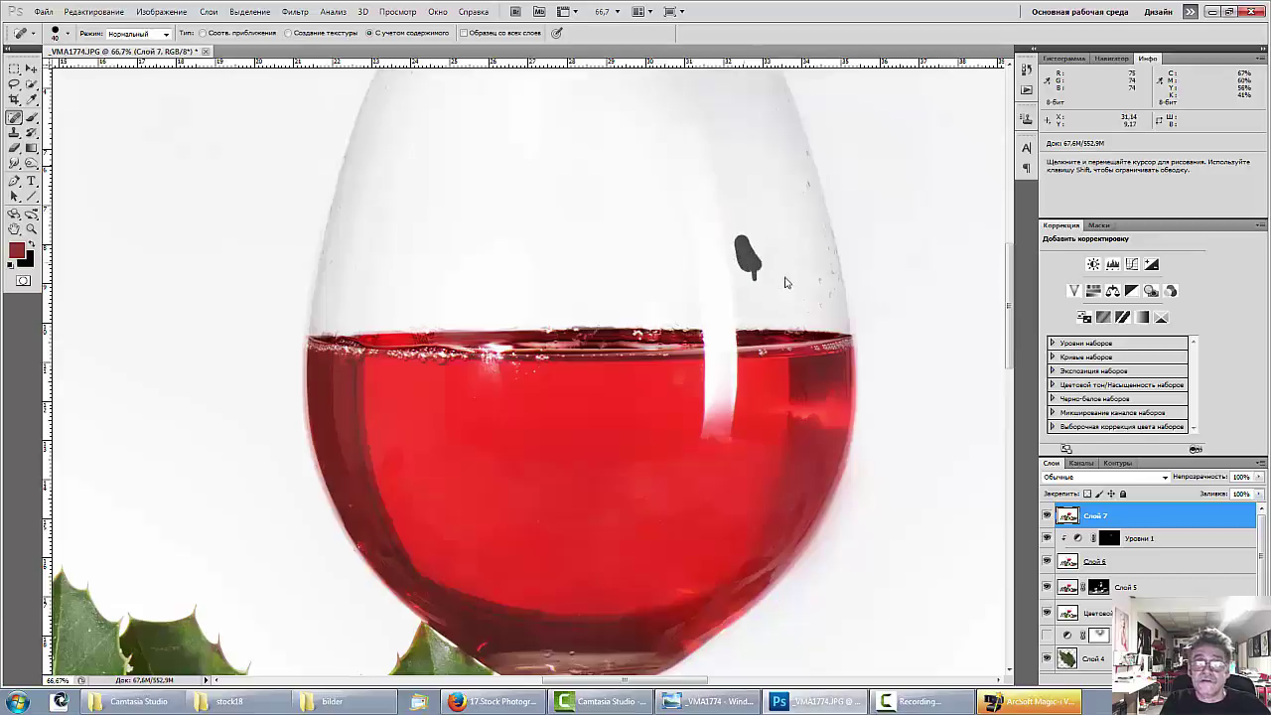
# Clone clean red over the small bubbles just below the wine's surface line with a soft 61 px Clone Stamp.
pyautogui.keyDown('alt'); pyautogui.click(506, 401); pyautogui.keyUp('alt')
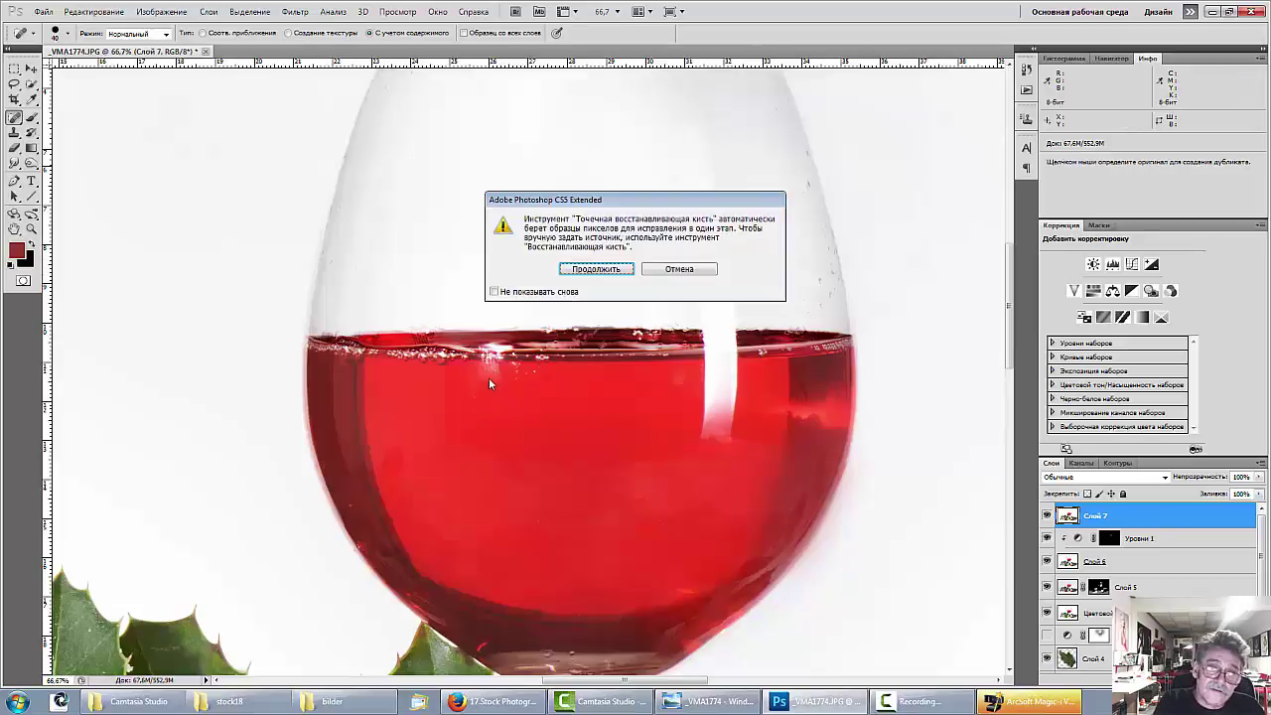
pyautogui.click(664, 268)
pyautogui.click(14, 132)
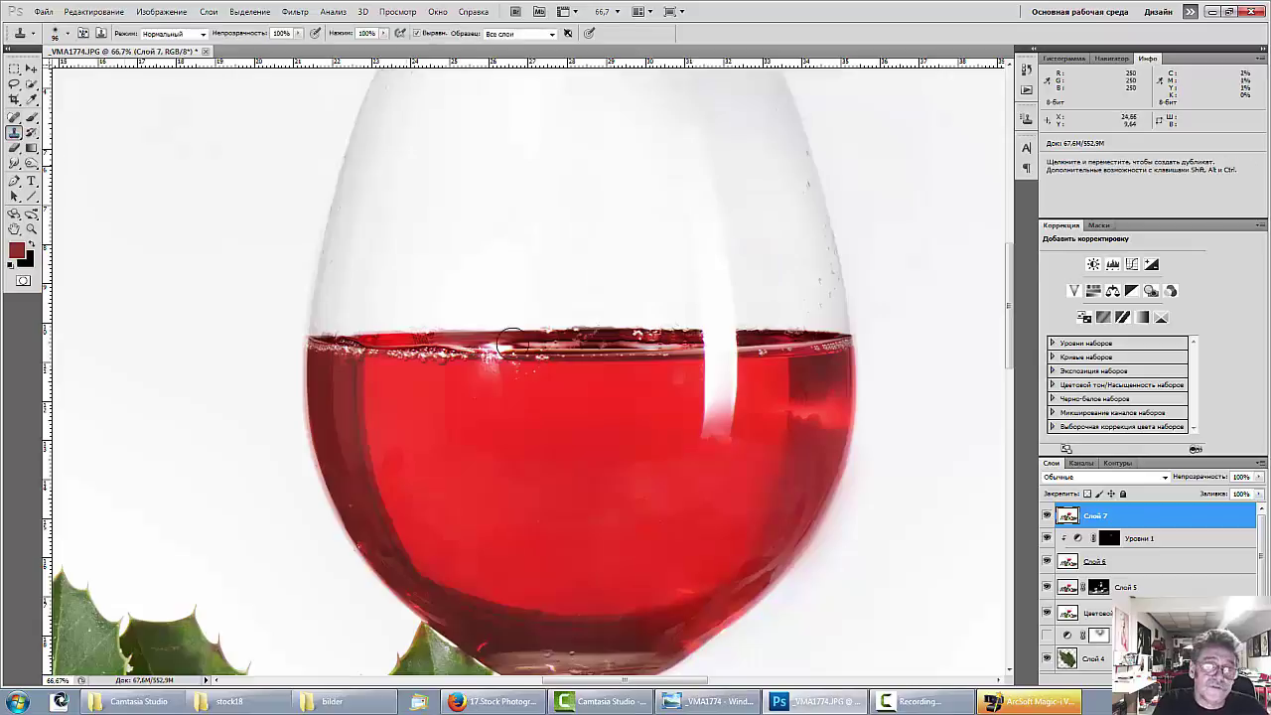
pyautogui.rightClick(572, 400)
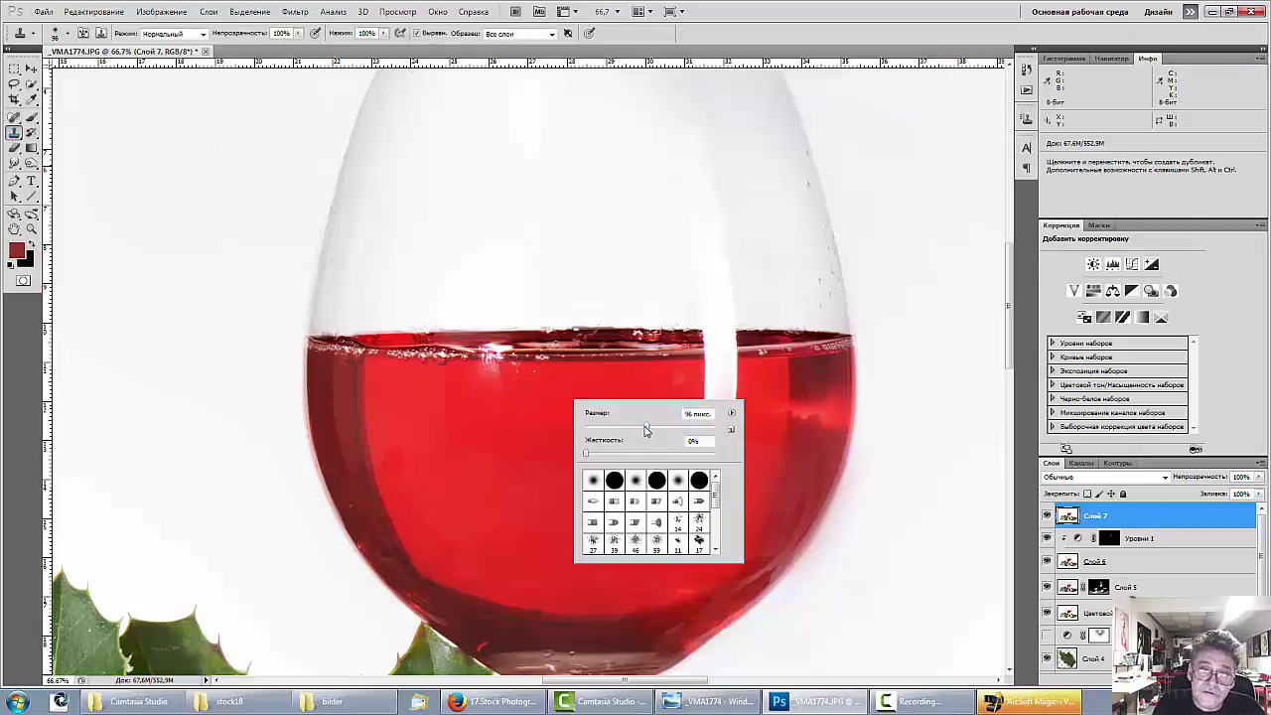
pyautogui.moveTo(645, 429); pyautogui.dragTo(614, 429)
pyautogui.click(475, 377)
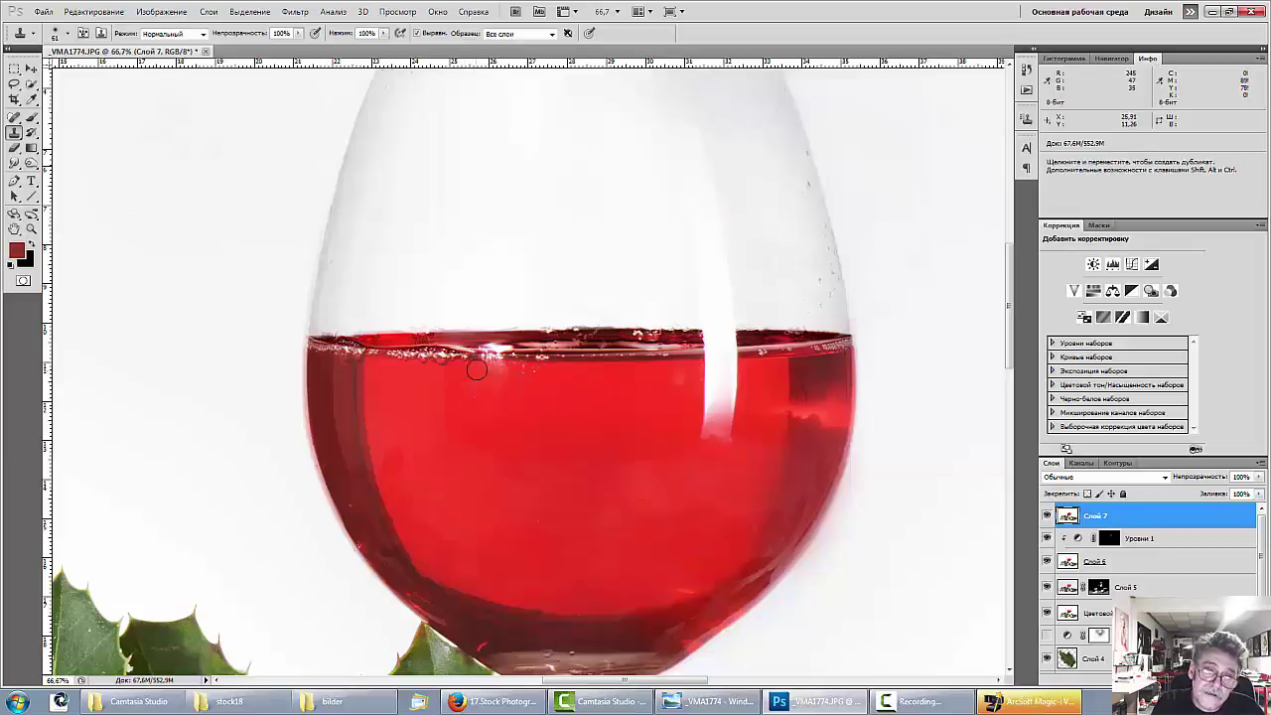
pyautogui.keyDown('alt'); pyautogui.click(635, 388); pyautogui.keyUp('alt')
pyautogui.click(680, 377)
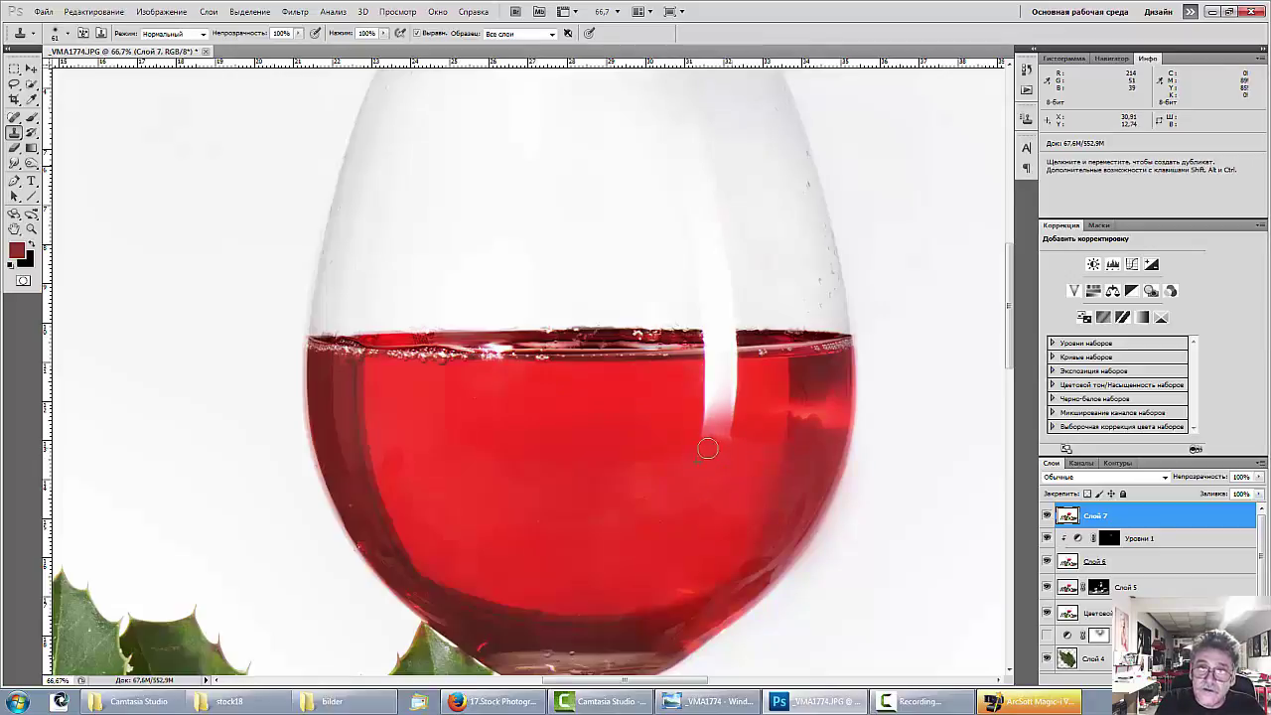
# Draw a closed tapering Pen path continuing the white highlight down in a curve toward the wine's lower right, and add a new layer.
pyautogui.hotkey('ctrl', '-')
pyautogui.hotkey('ctrl', '-')
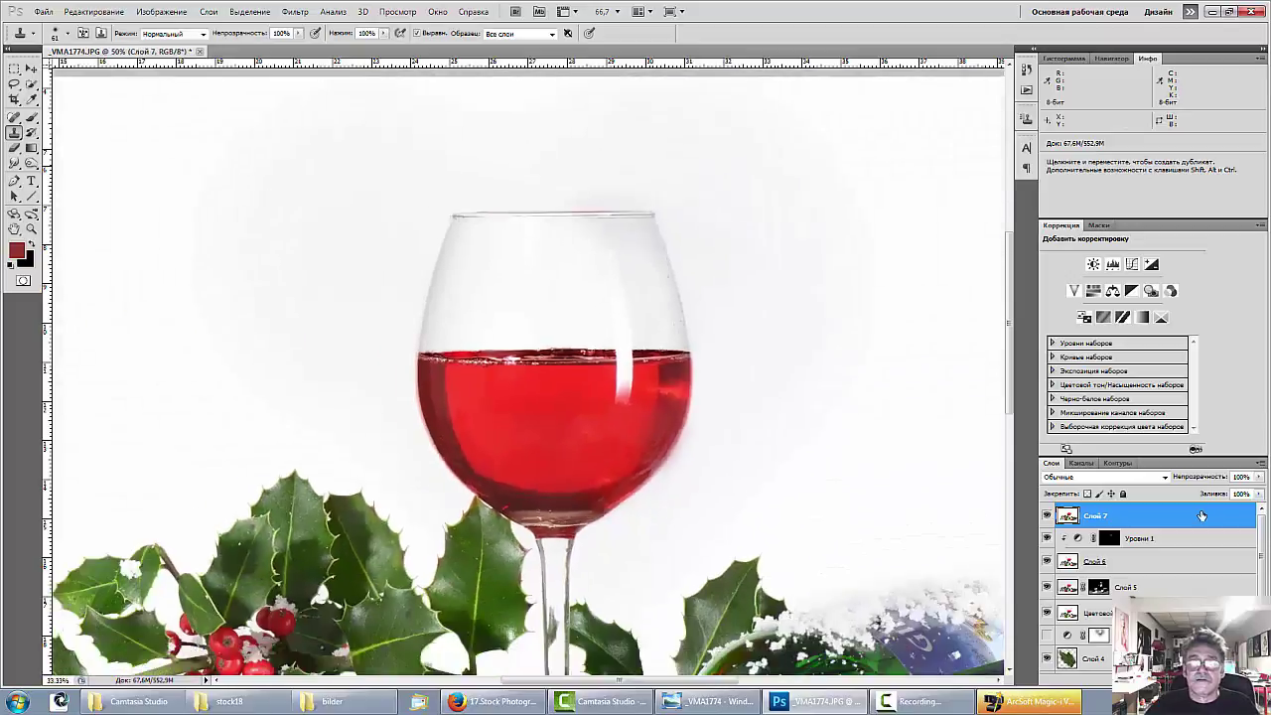
pyautogui.hotkey('ctrl', '-')
pyautogui.hotkey('ctrl', '-')
pyautogui.hotkey('ctrl', '+')
pyautogui.hotkey('ctrl', '+')
pyautogui.hotkey('ctrl', '+')
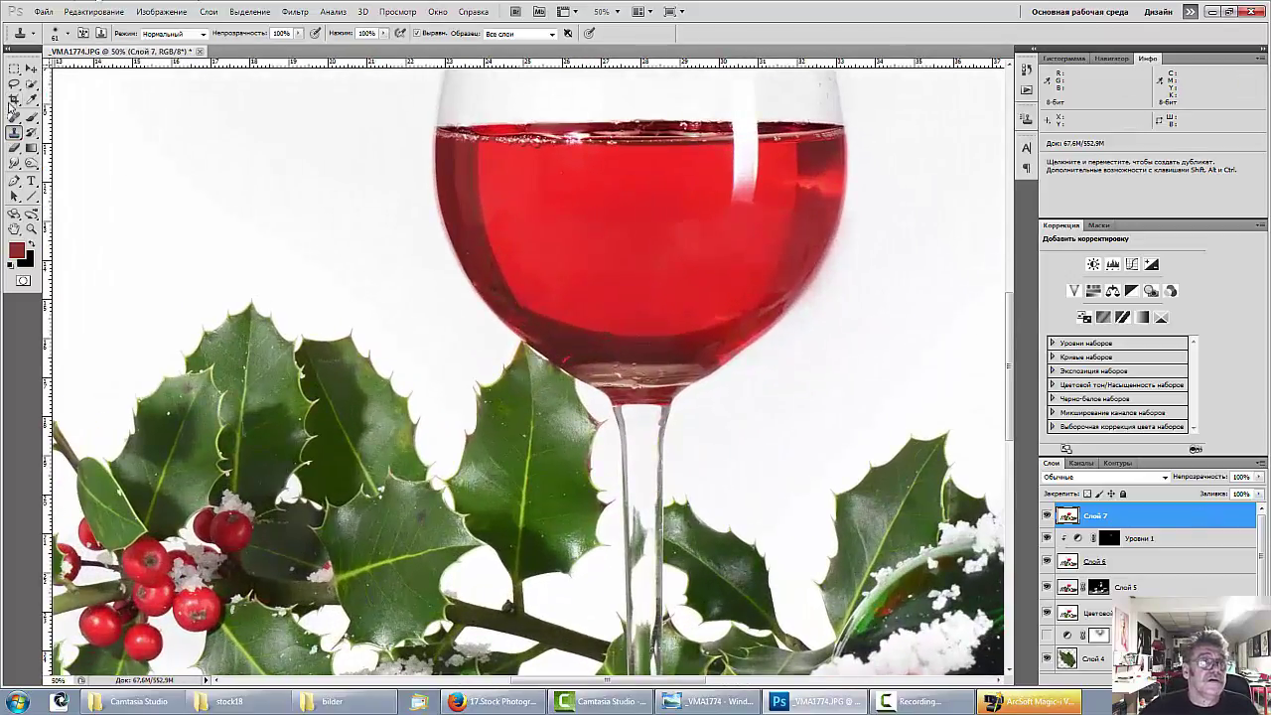
pyautogui.click(15, 181)
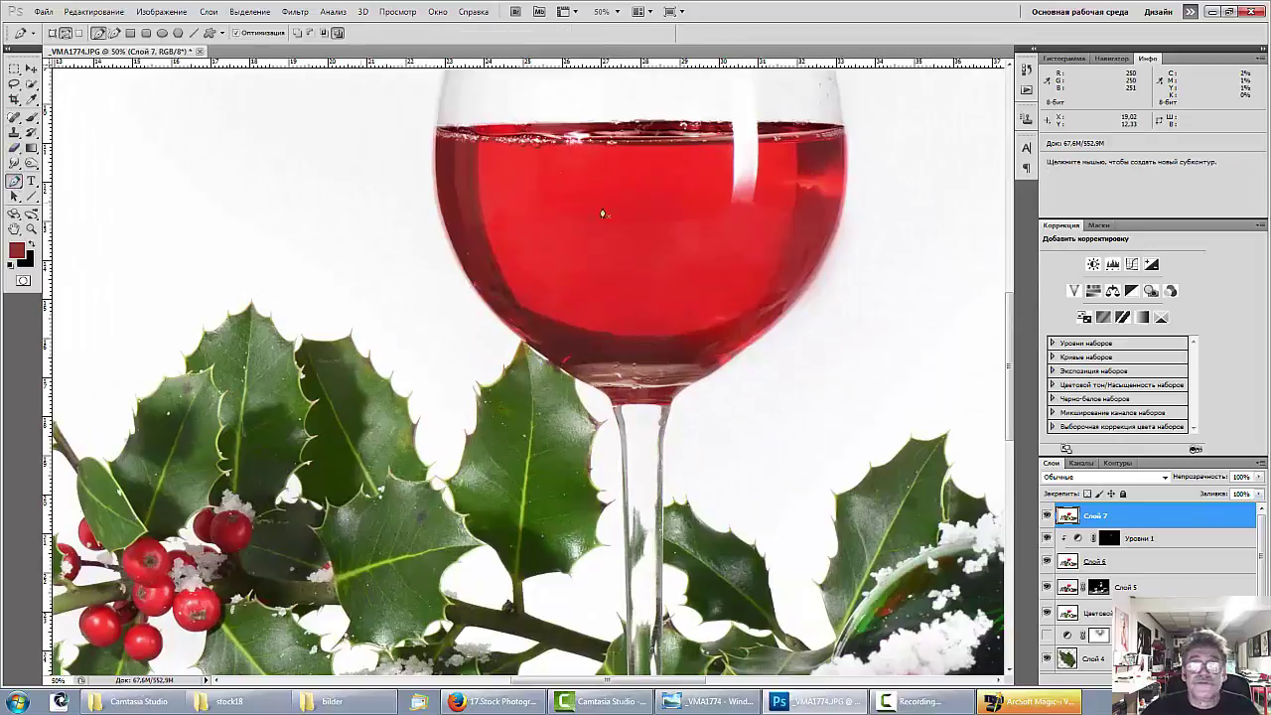
pyautogui.click(734, 141)
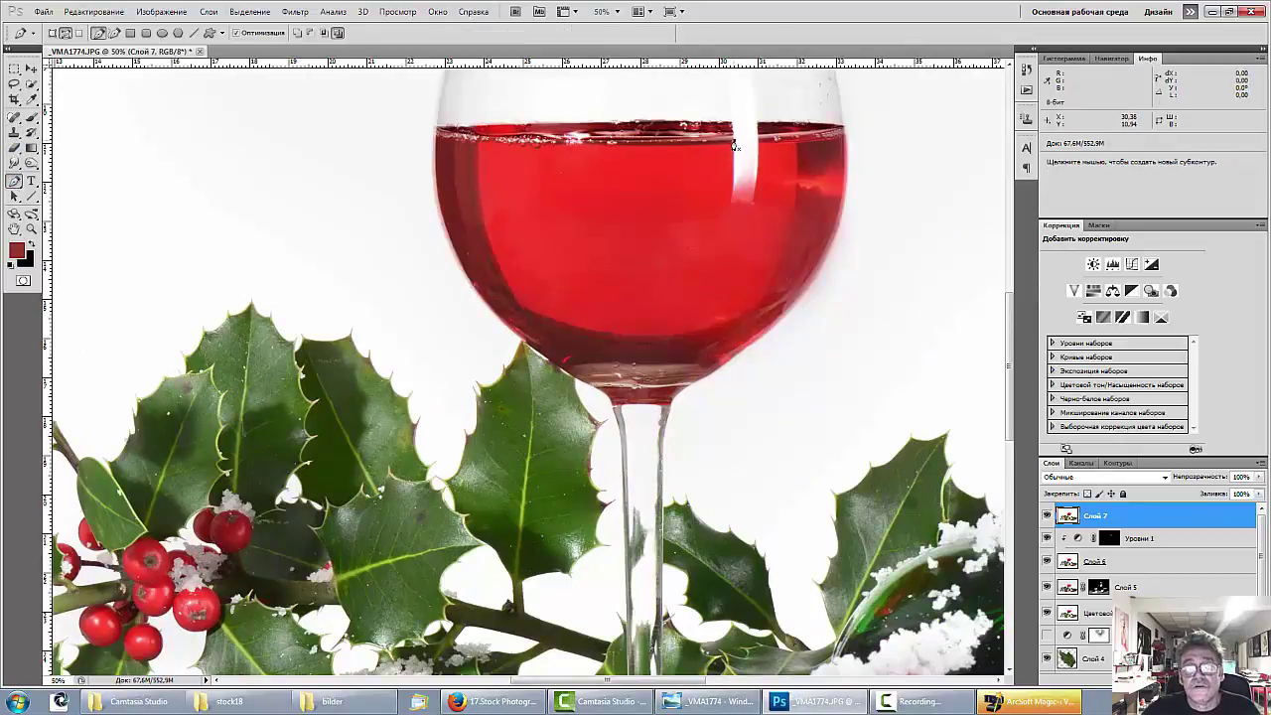
pyautogui.click(696, 317)
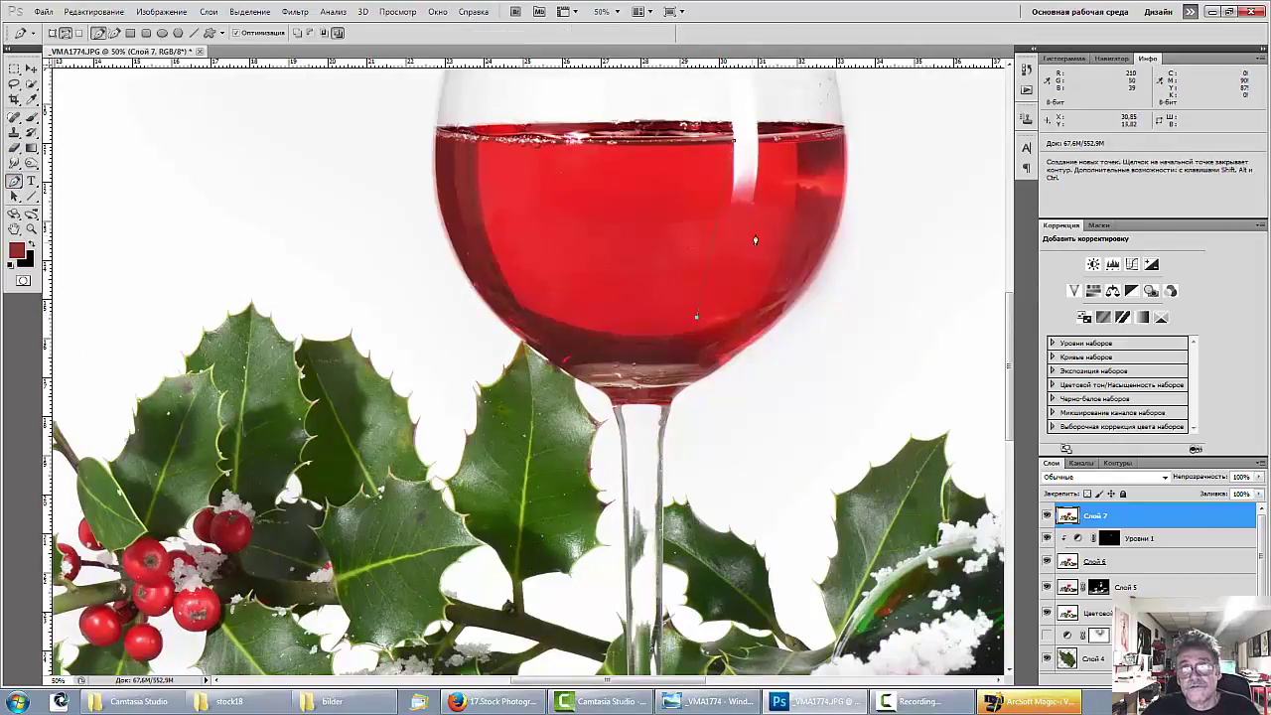
pyautogui.click(733, 141)
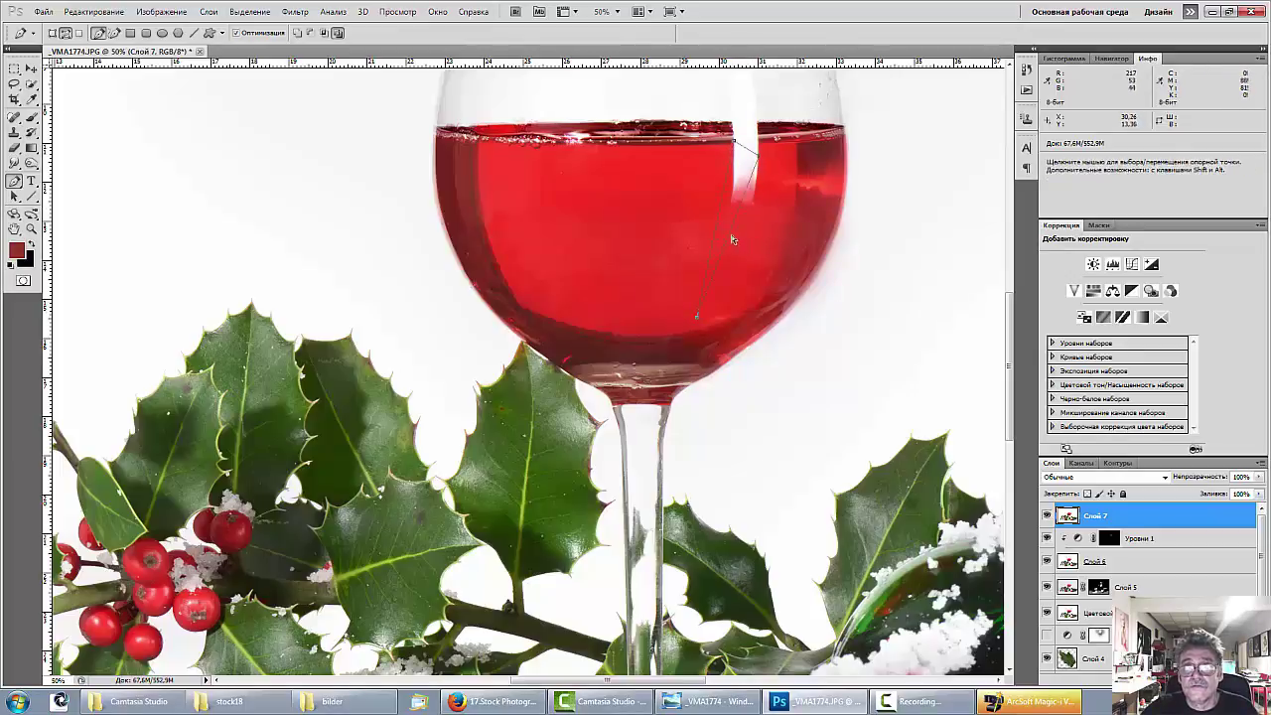
pyautogui.moveTo(737, 238)
pyautogui.mouseDown()
pyautogui.moveTo(744, 247)
pyautogui.moveTo(725, 230)
pyautogui.moveTo(734, 246)
pyautogui.mouseUp()
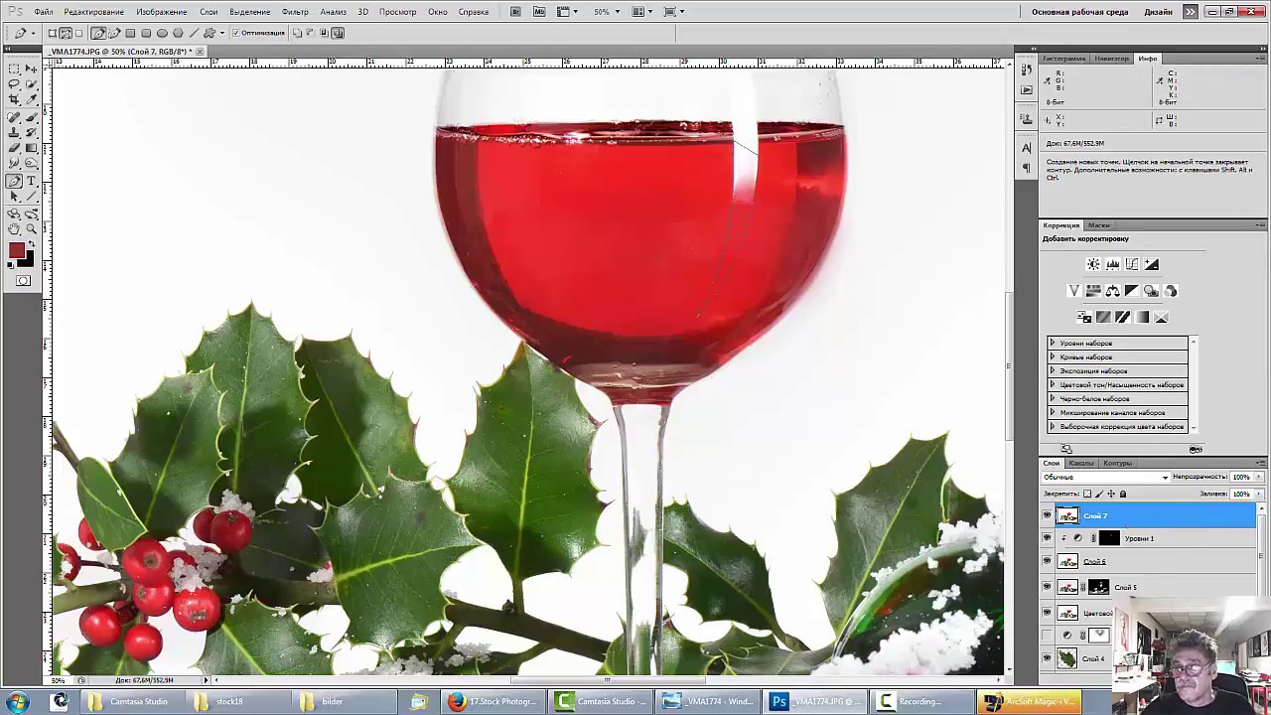
pyautogui.click(1231, 678)
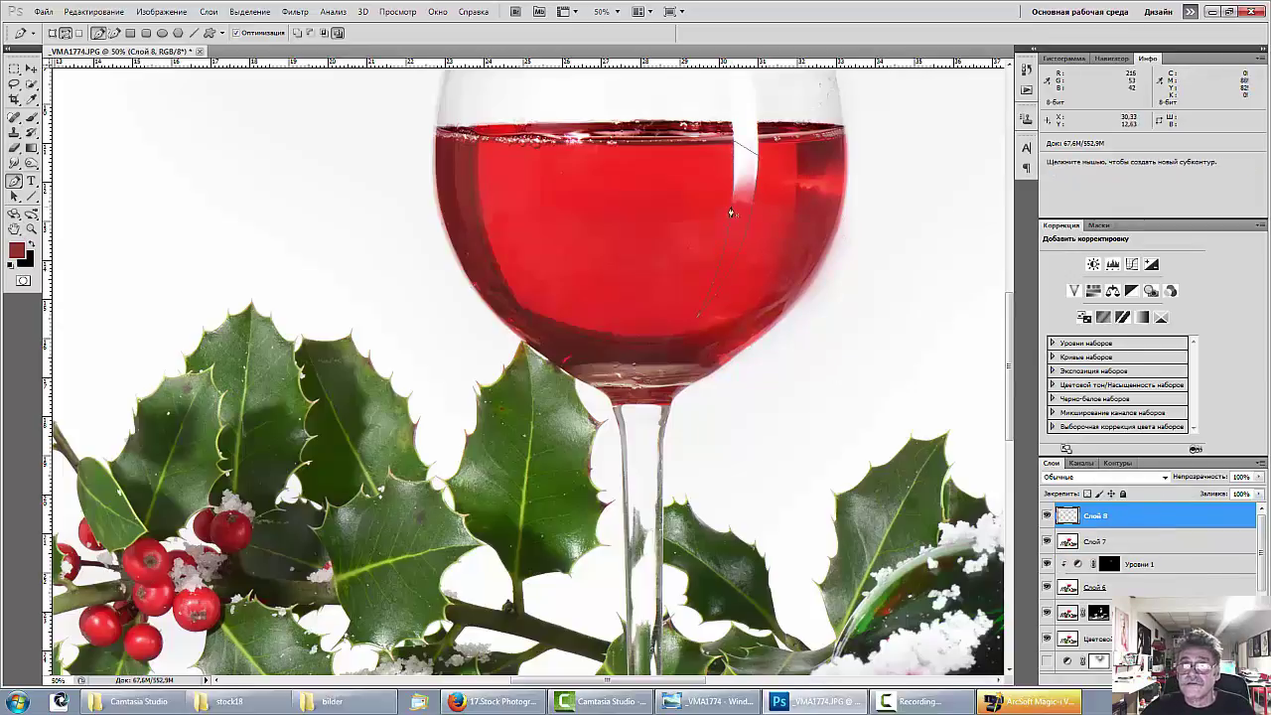
pyautogui.rightClick(731, 212)
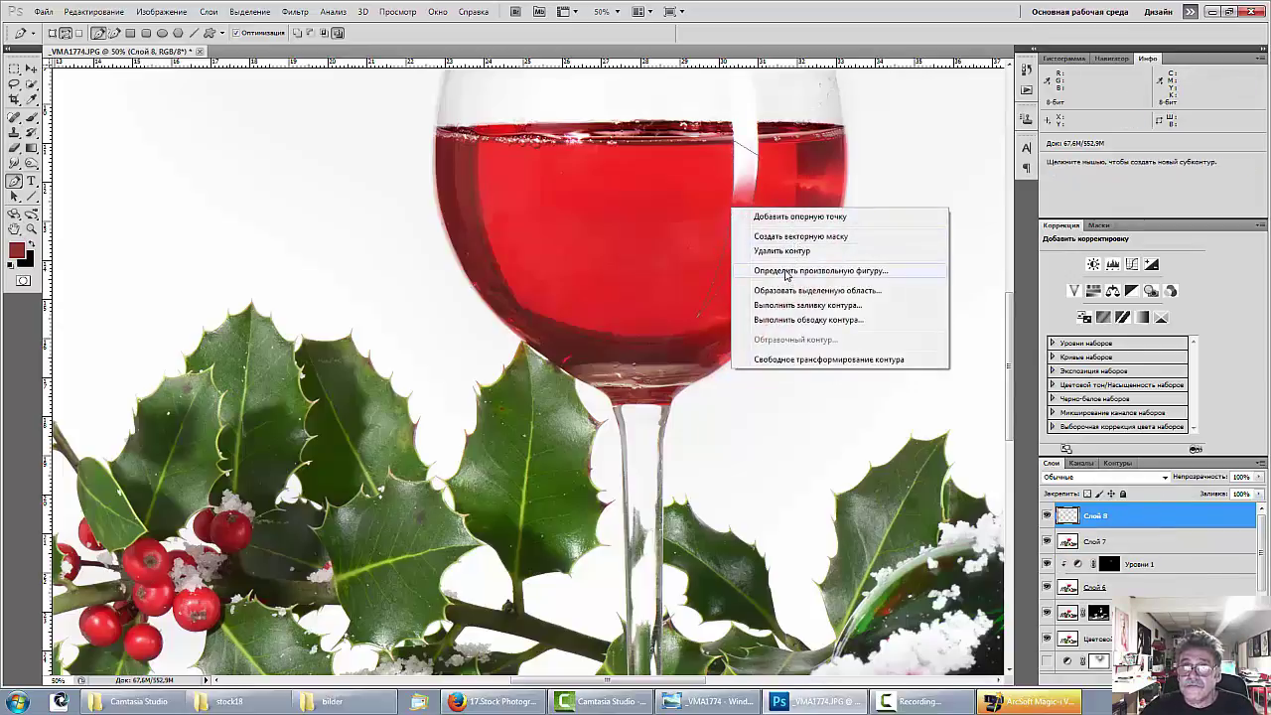
pyautogui.click(787, 271)
pyautogui.click(765, 258)
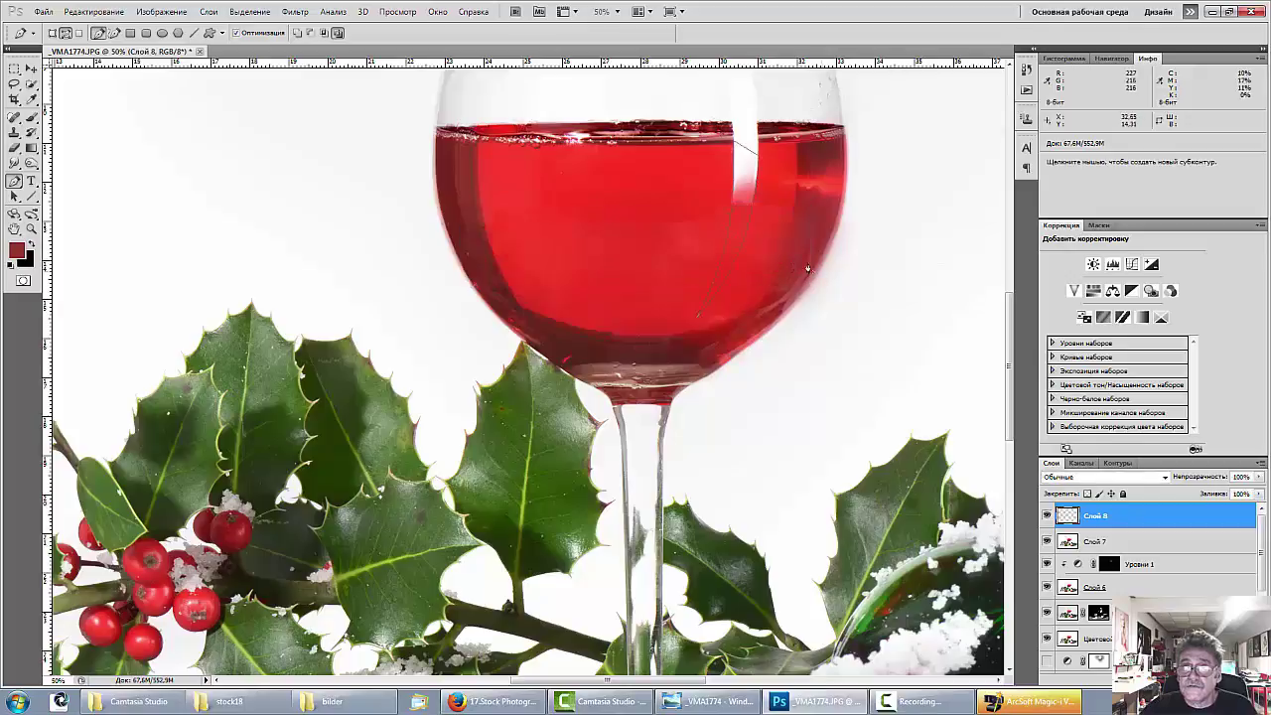
# Convert the tapering highlight path into a selection.
pyautogui.rightClick(742, 223)
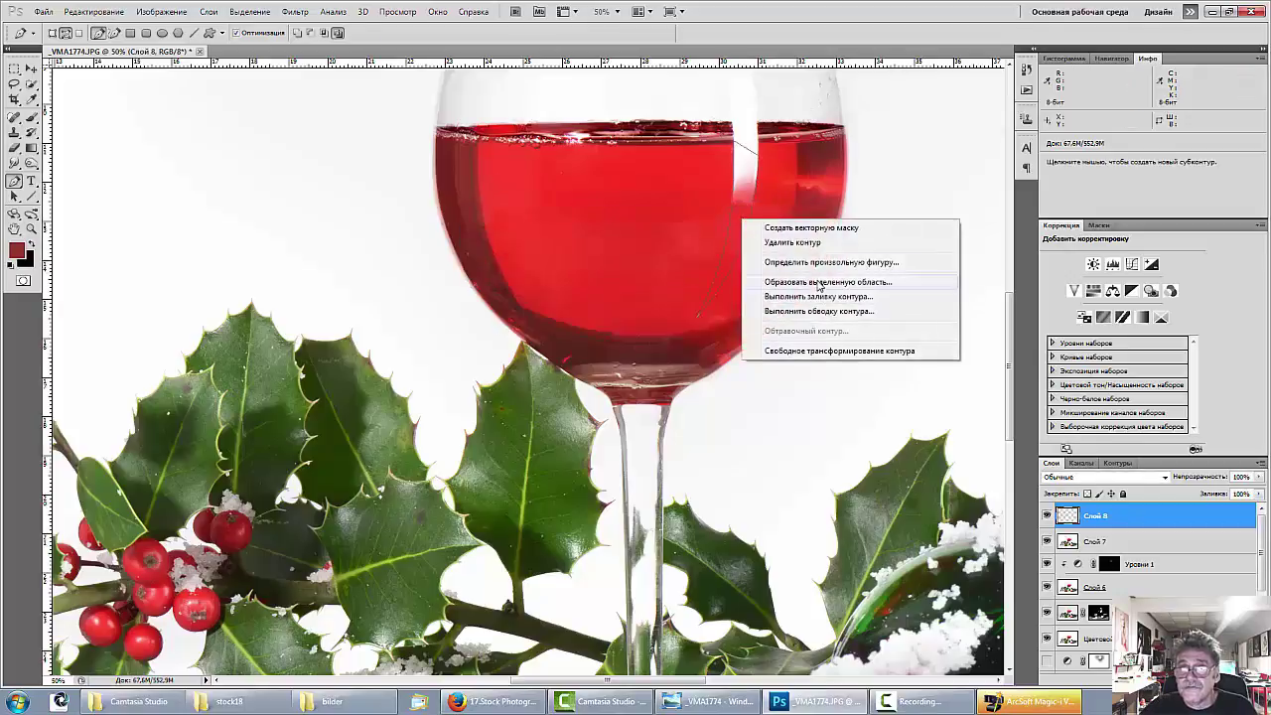
pyautogui.click(819, 283)
pyautogui.click(724, 211)
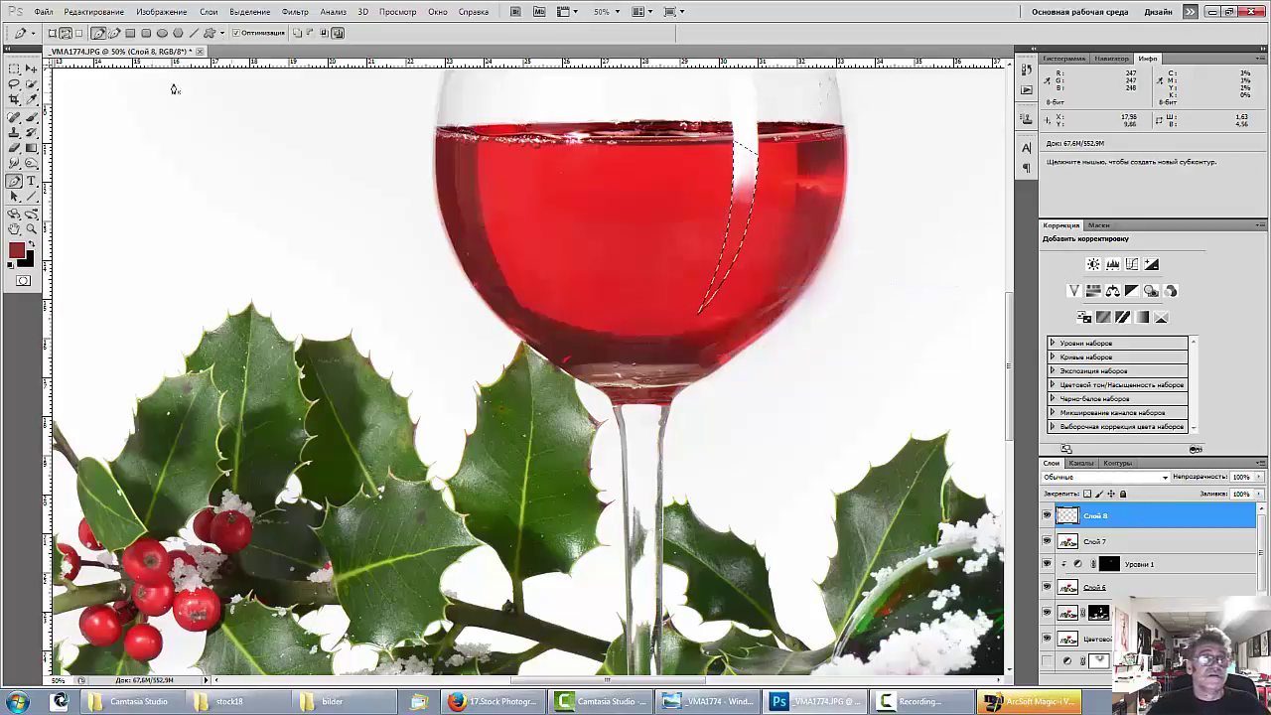
# Paint the selection with near-white sampled from the highlight, using the 182 px brush at 56% opacity, and deselect.
pyautogui.click(756, 156)
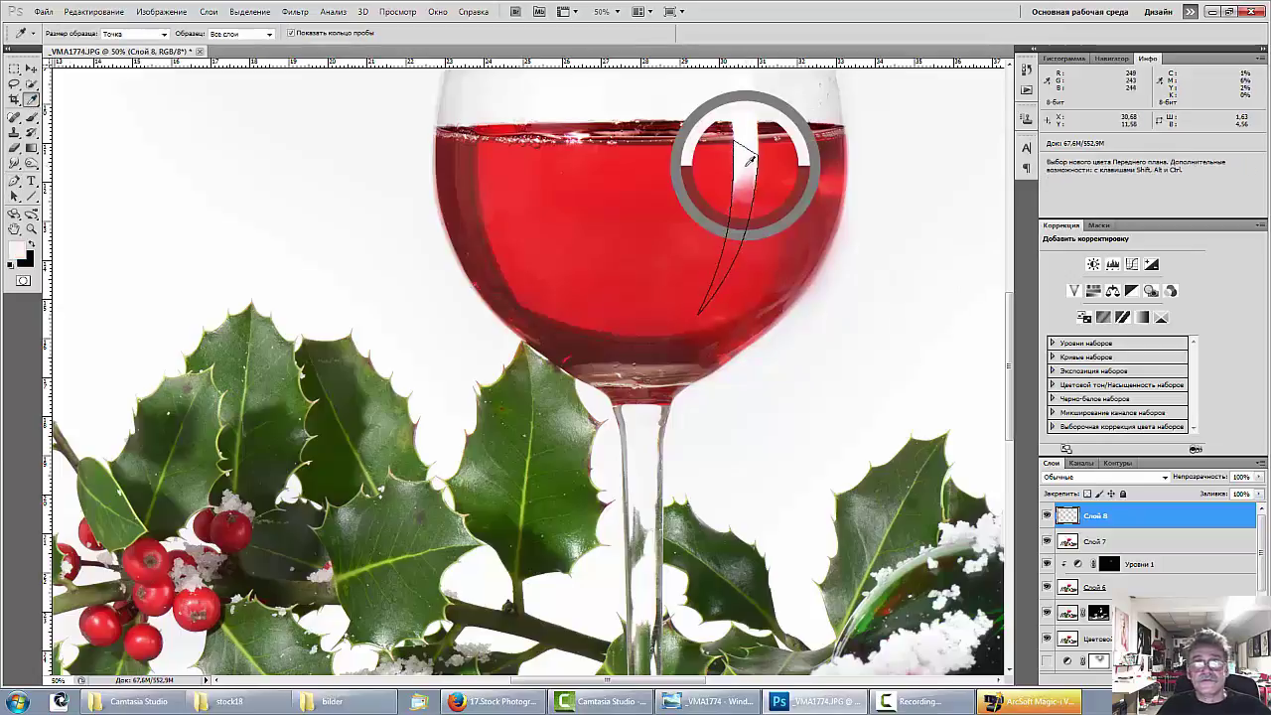
pyautogui.click(31, 116)
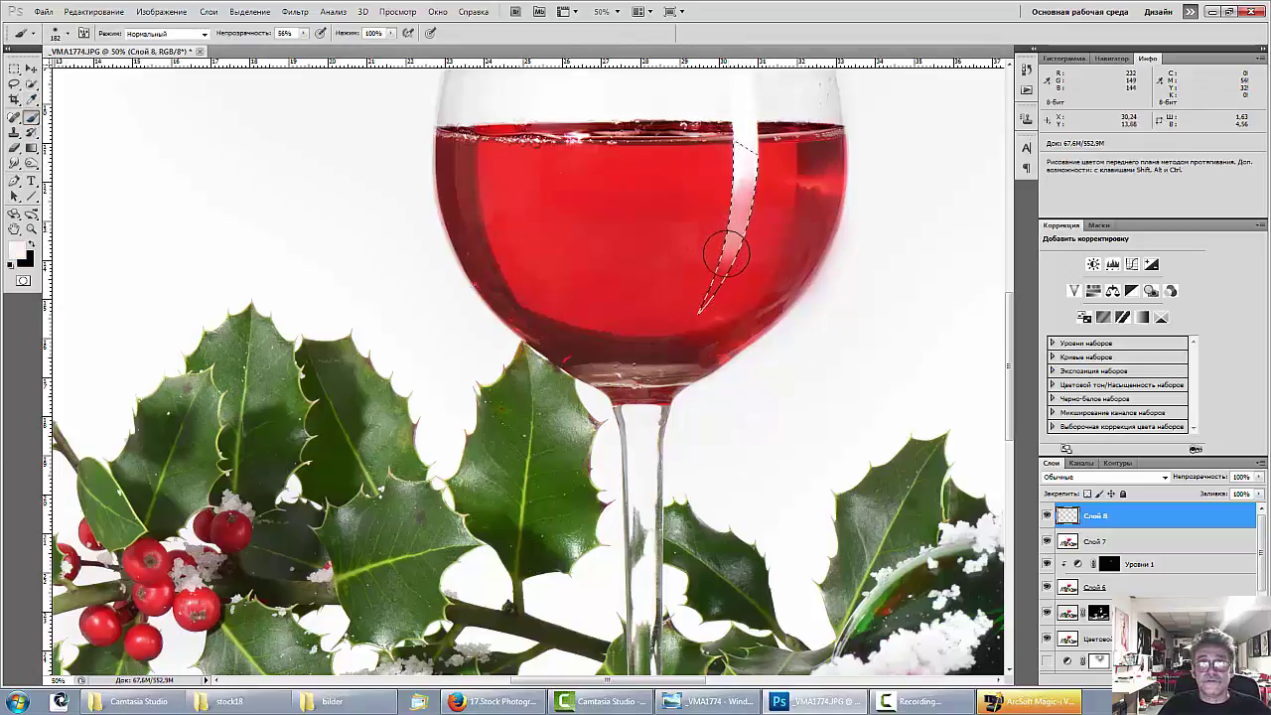
pyautogui.moveTo(706, 294); pyautogui.dragTo(742, 137)
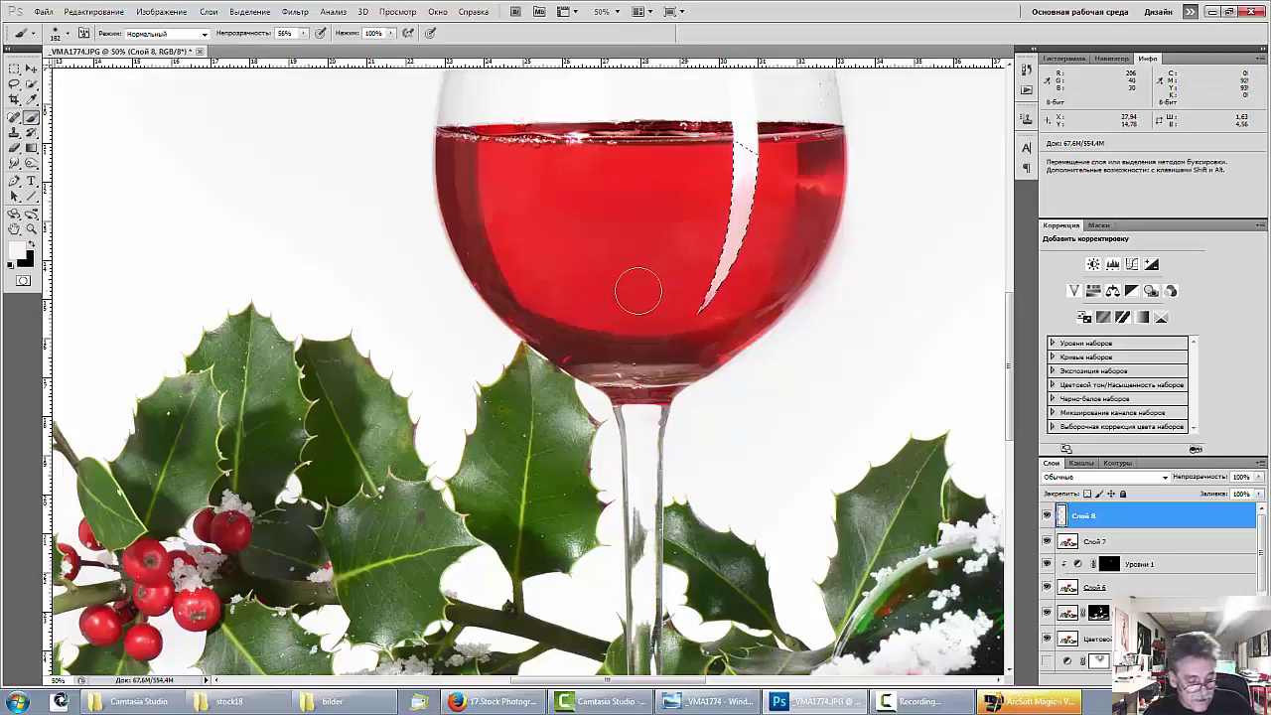
pyautogui.hotkey('ctrl', 'd')
# Lower the opacity of the painted highlight's layer to 49%.
pyautogui.hotkey('ctrl', '-')
pyautogui.hotkey('ctrl', '-')
pyautogui.hotkey('ctrl', '-')
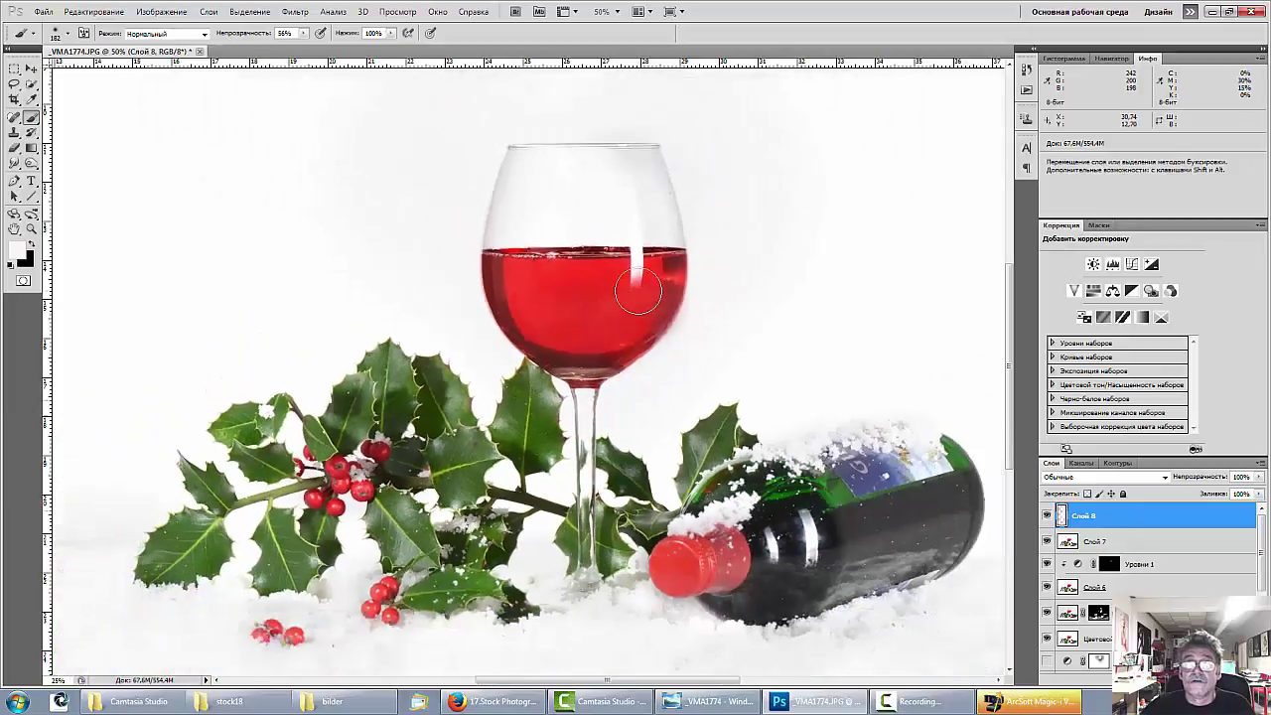
pyautogui.hotkey('ctrl', '+')
pyautogui.hotkey('ctrl', '+')
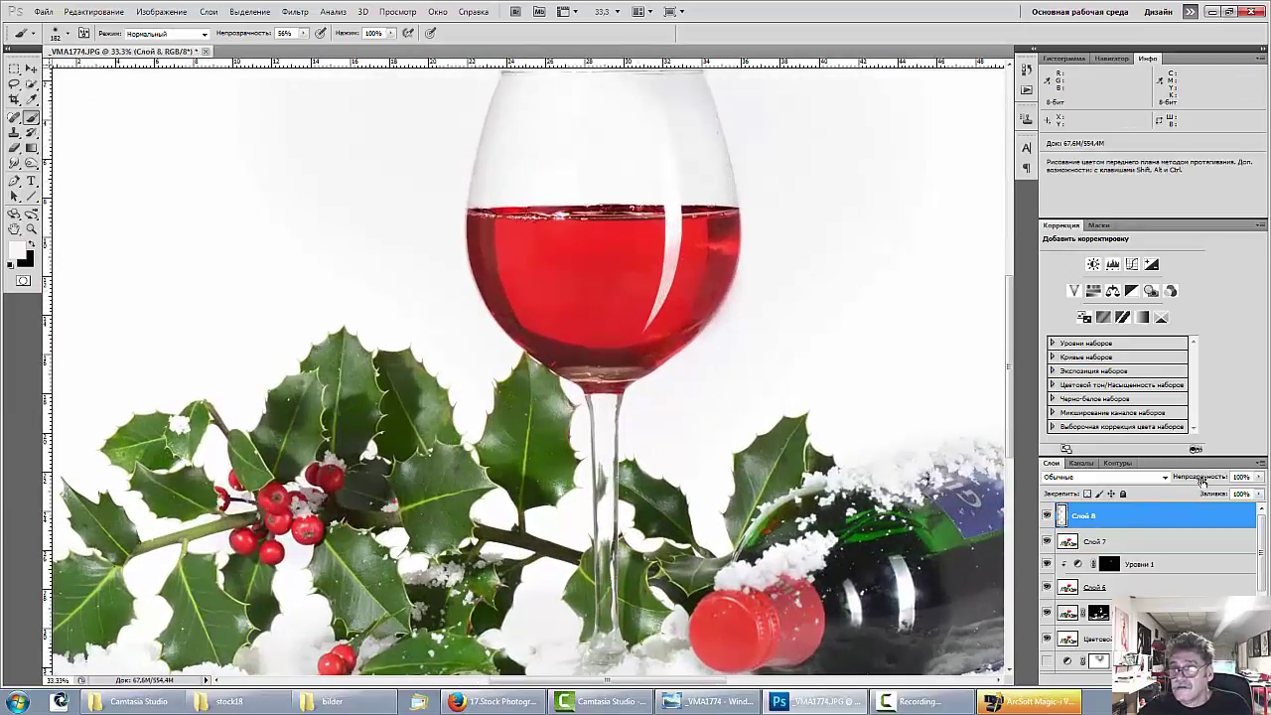
pyautogui.moveTo(1183, 481); pyautogui.dragTo(1168, 479)
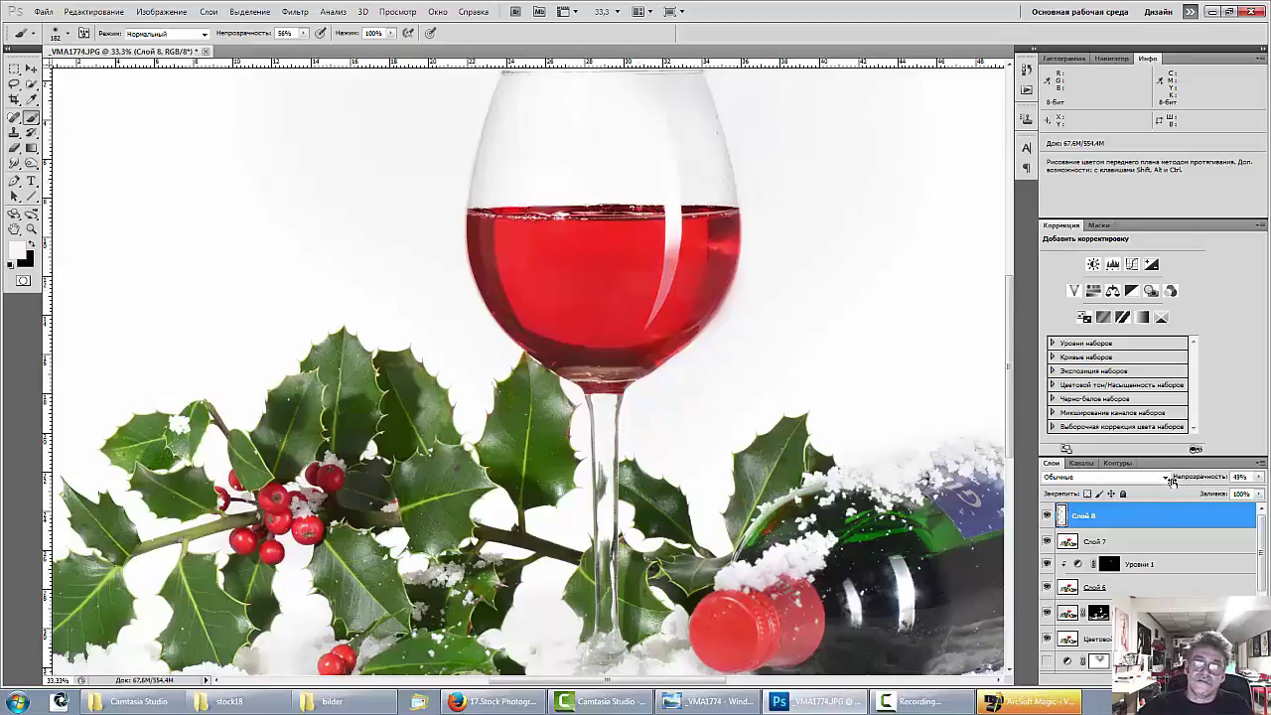
# Examine how the extended highlight looks in the whole composition and up close on the glass.
pyautogui.hotkey('ctrl', '-')
pyautogui.hotkey('ctrl', '-')
pyautogui.hotkey('ctrl', '-')
pyautogui.hotkey('ctrl', '-')
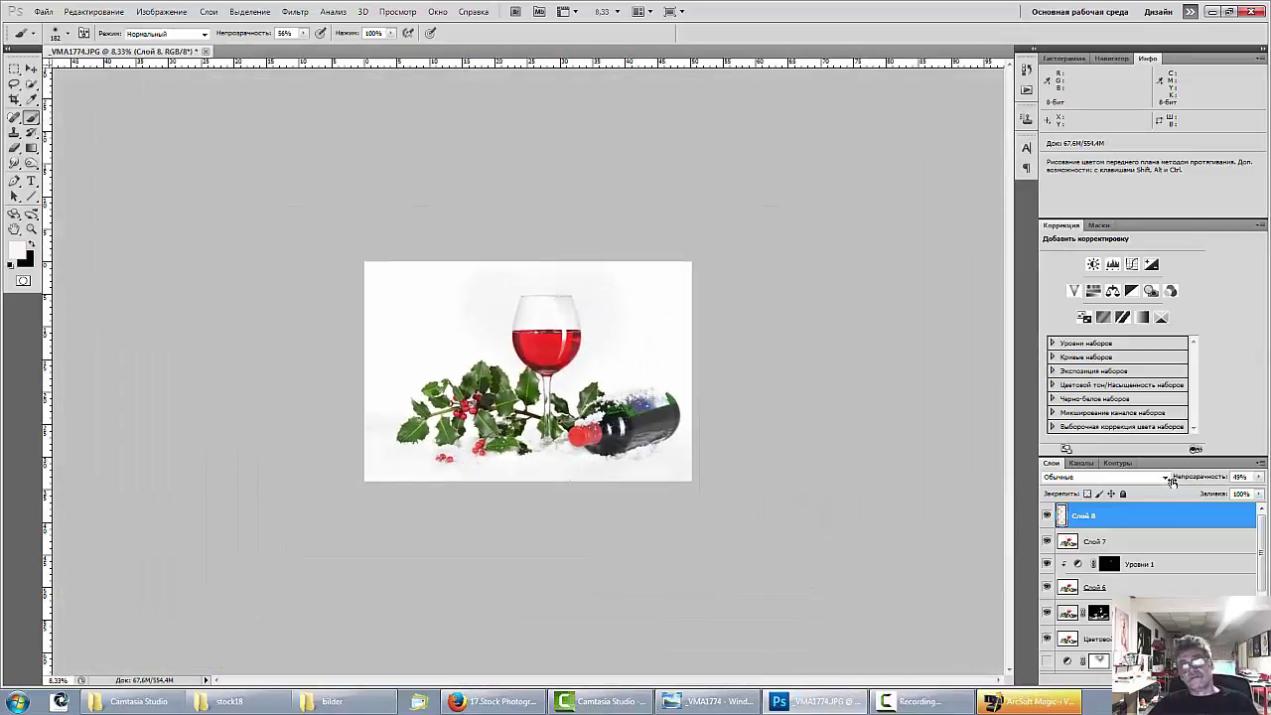
pyautogui.hotkey('ctrl', '+')
pyautogui.hotkey('ctrl', '+')
pyautogui.hotkey('ctrl', '+')
pyautogui.hotkey('ctrl', '+')
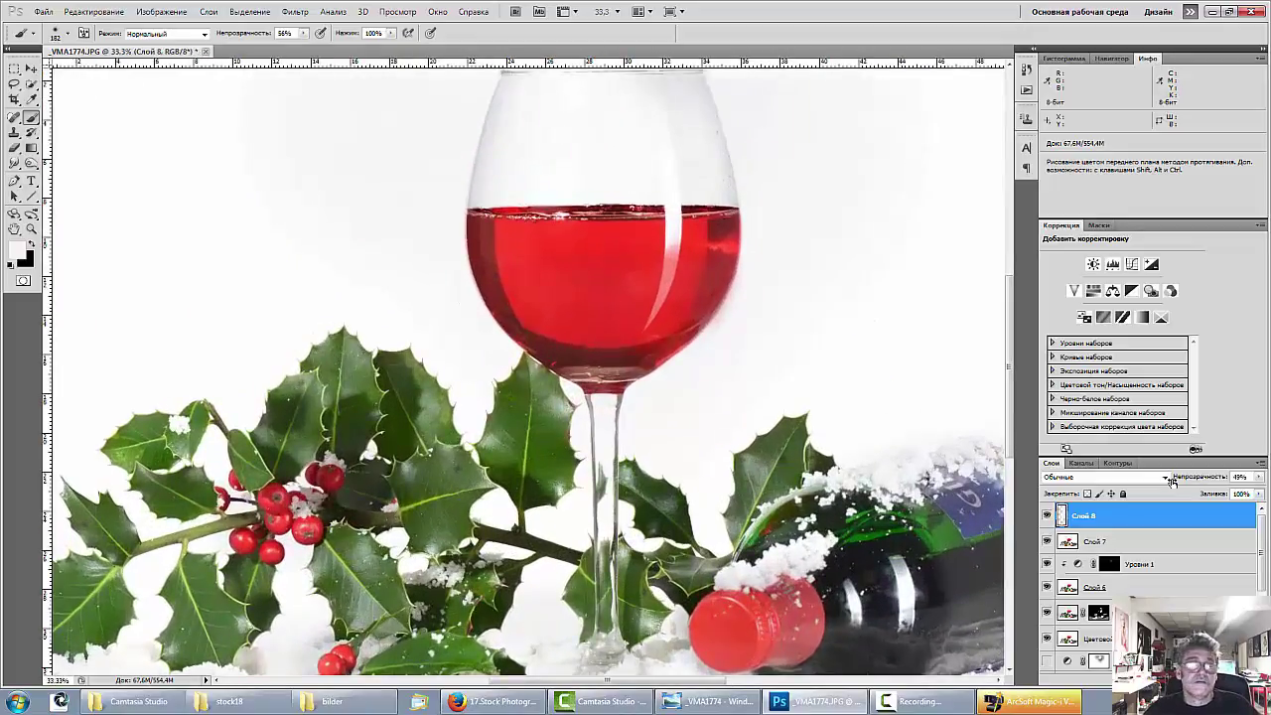
# Erase the pointed lower tip of the painted highlight with a hard 48 px Eraser.
pyautogui.click(15, 147)
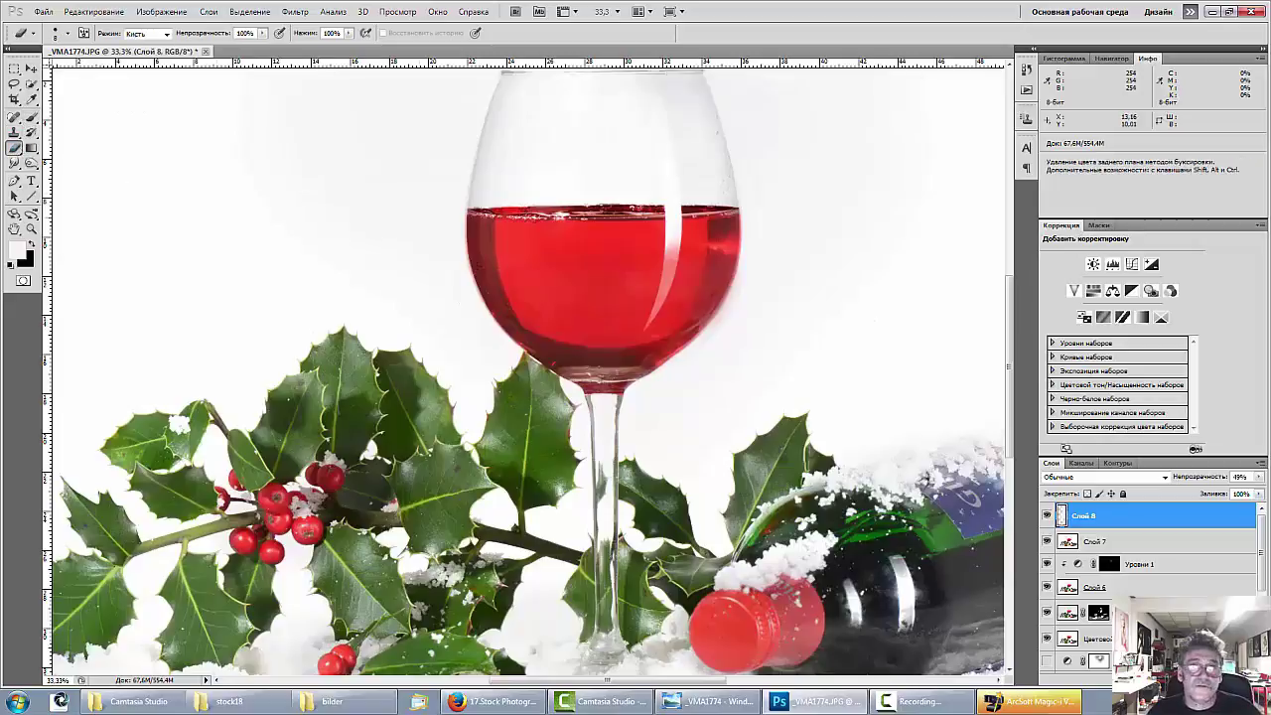
pyautogui.rightClick(651, 320)
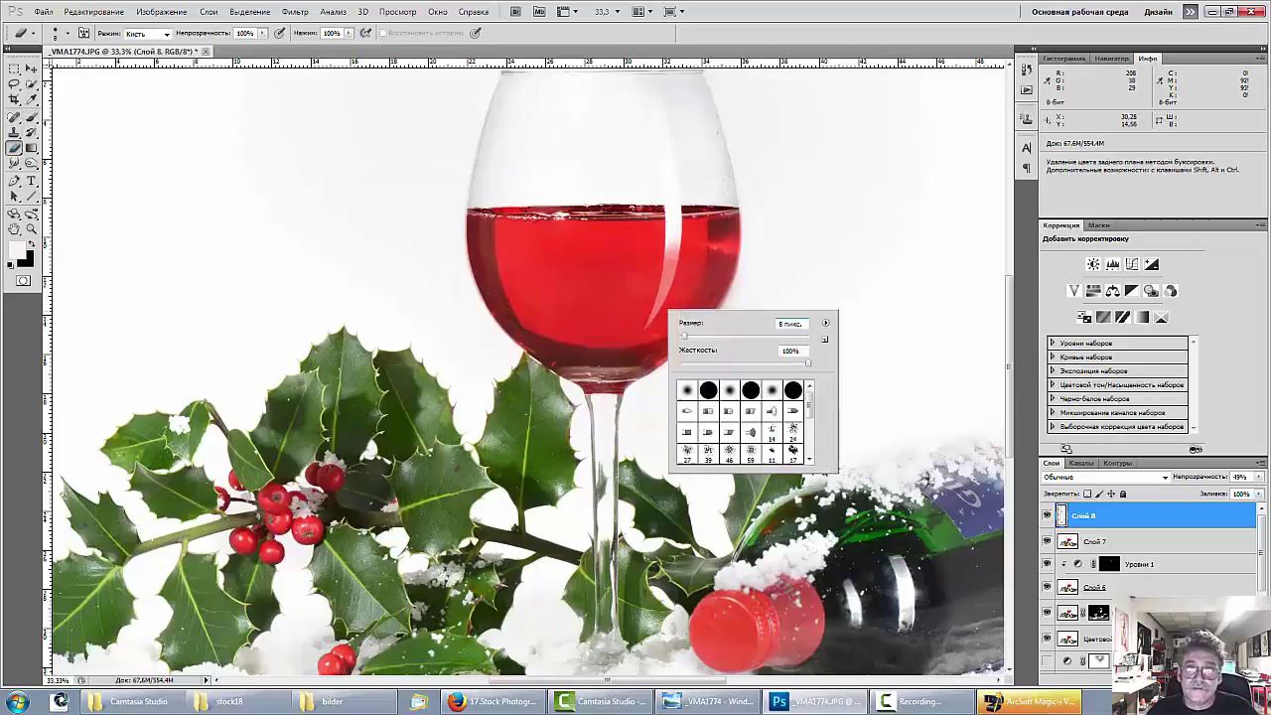
pyautogui.moveTo(684, 338); pyautogui.dragTo(693, 337)
pyautogui.click(658, 327)
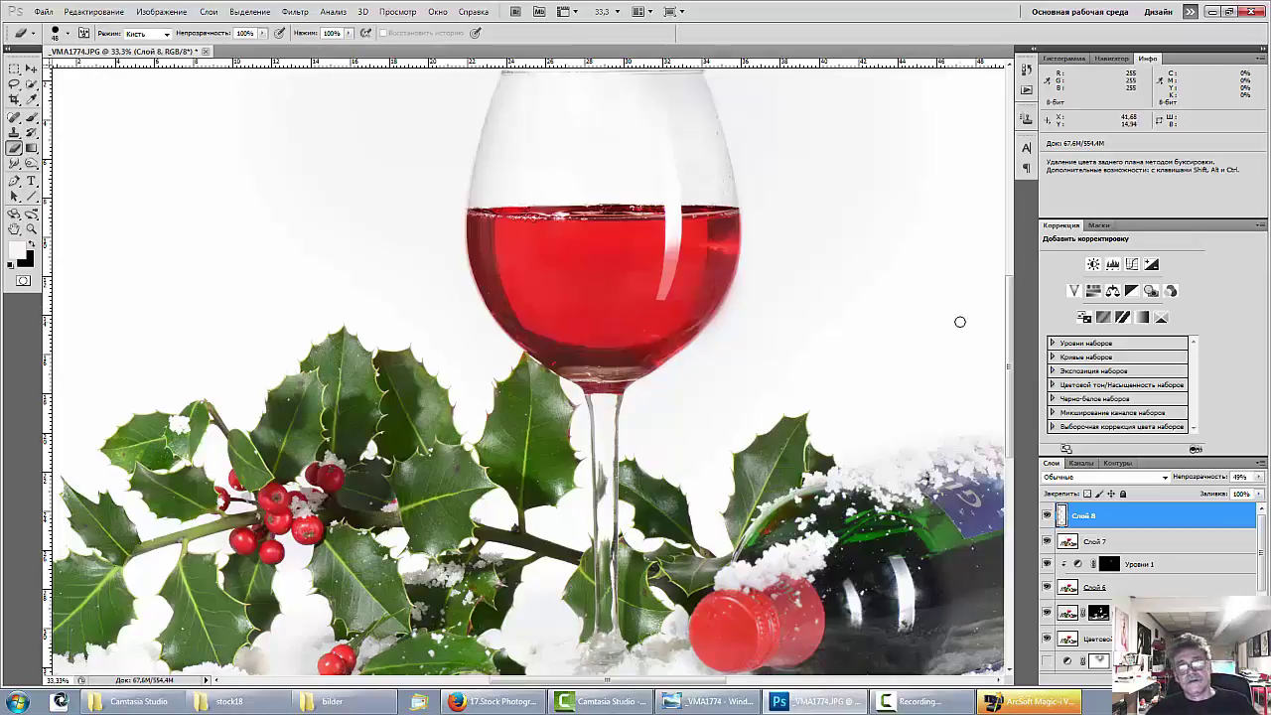
# Check the trimmed highlight in the full composition and the background tint around the glass up close.
pyautogui.hotkey('ctrl', '-')
pyautogui.hotkey('ctrl', '-')
pyautogui.hotkey('ctrl', '-')
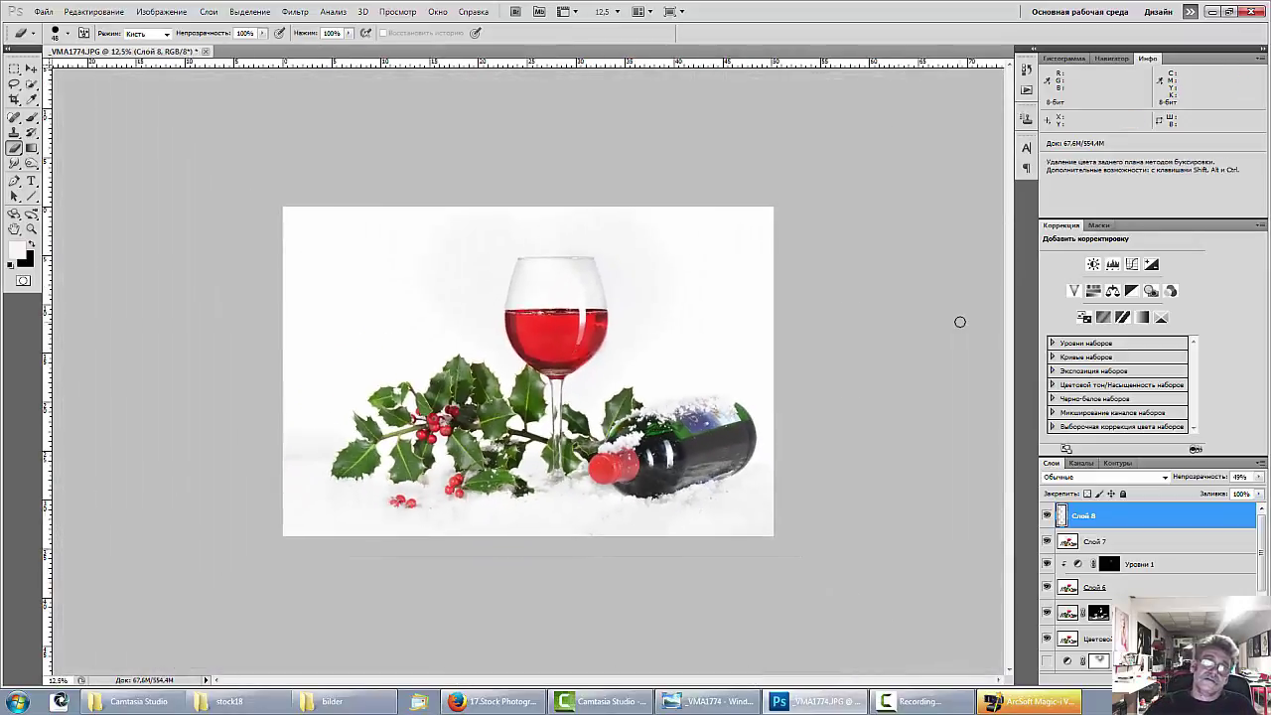
pyautogui.hotkey('ctrl', '+')
pyautogui.hotkey('ctrl', '+')
pyautogui.hotkey('ctrl', '+')
pyautogui.hotkey('ctrl', '+')
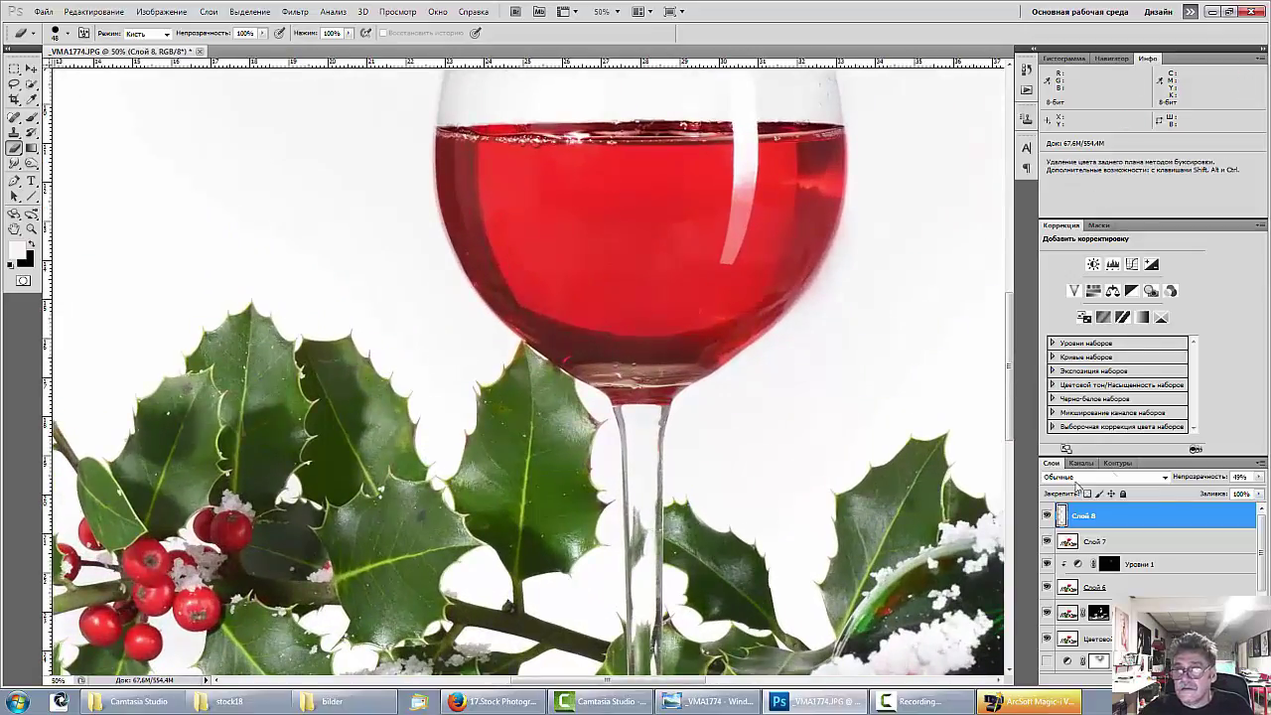
# Start a Pen path along the glass's rim and down the upper right edge of the bowl.
pyautogui.click(1119, 463)
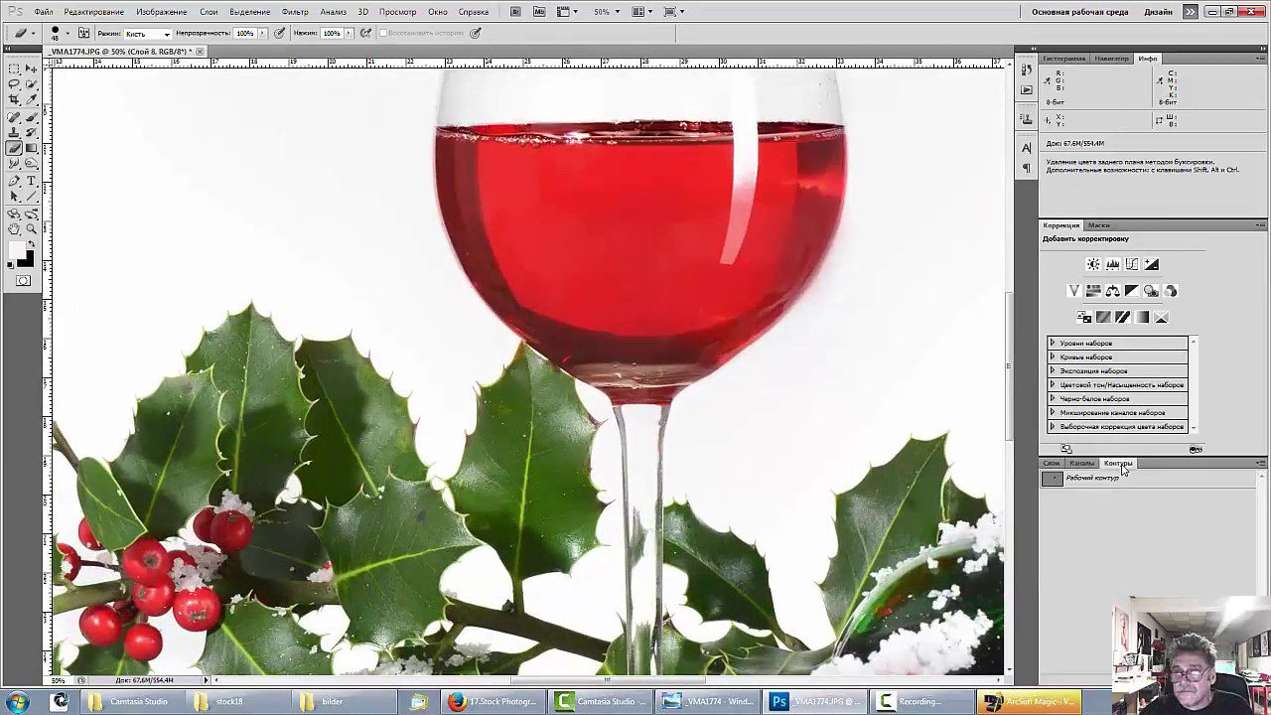
pyautogui.scroll(5, 798, 344)
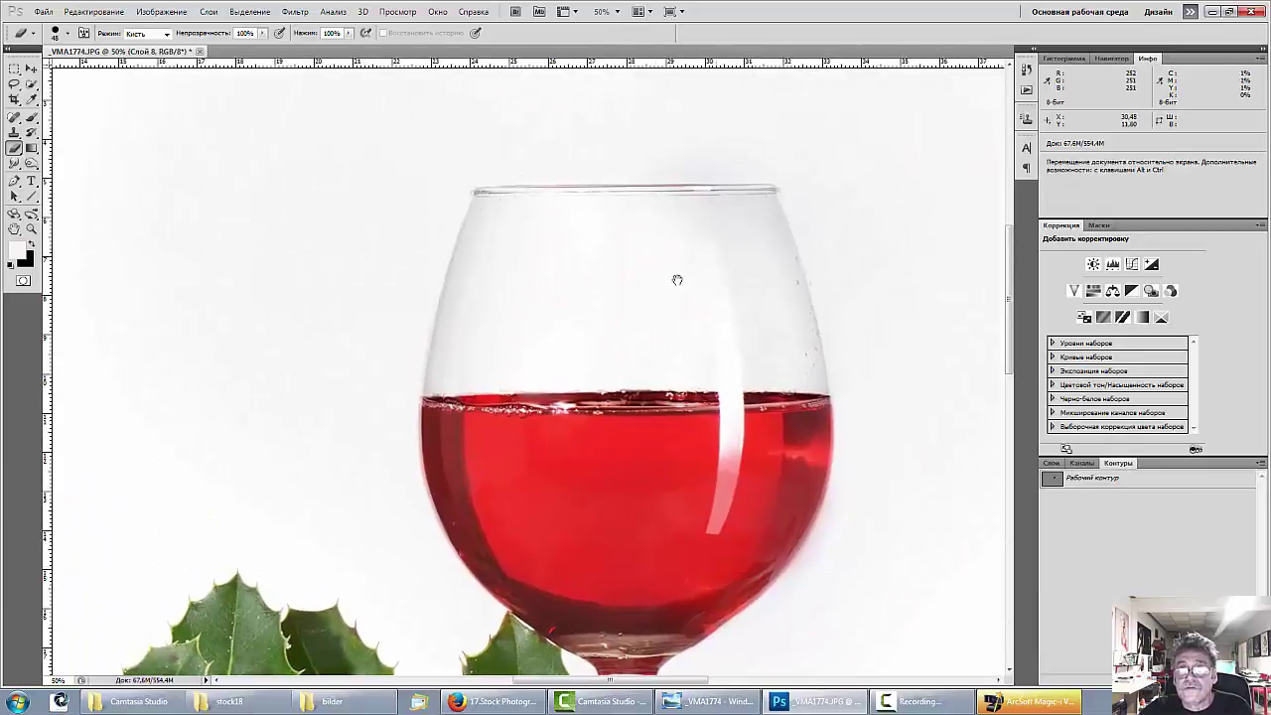
pyautogui.click(16, 182)
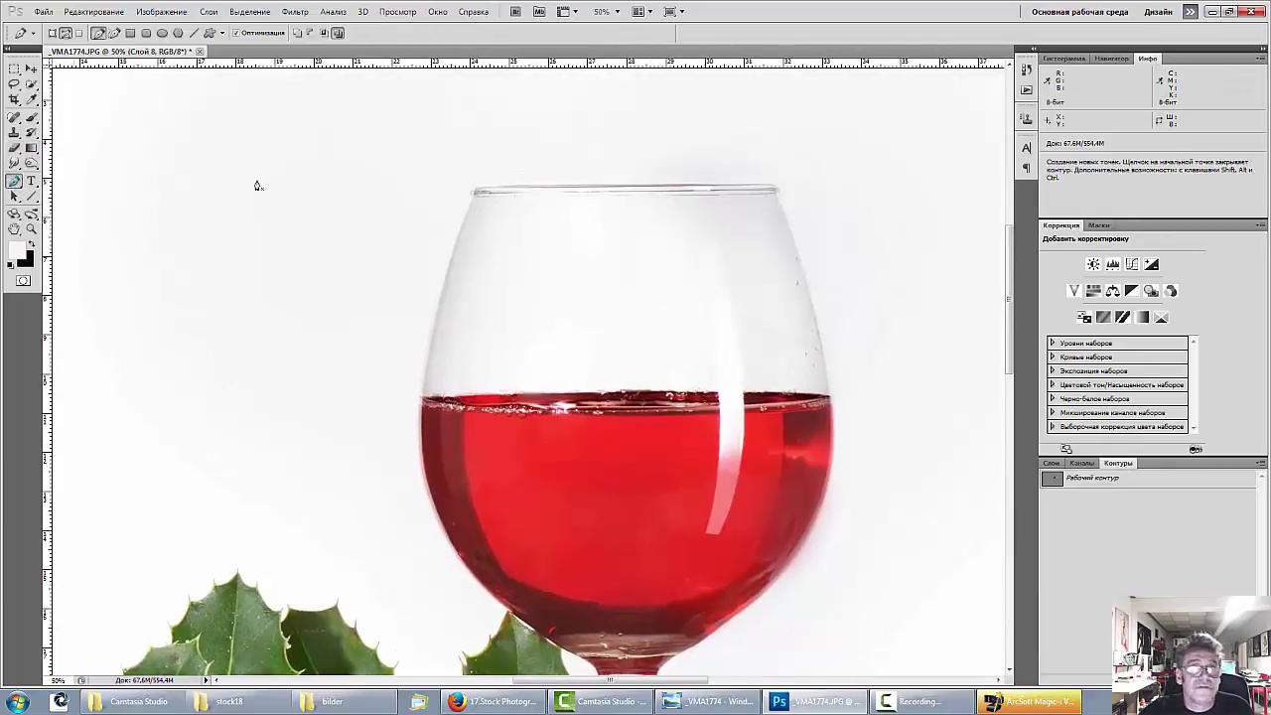
pyautogui.click(475, 188)
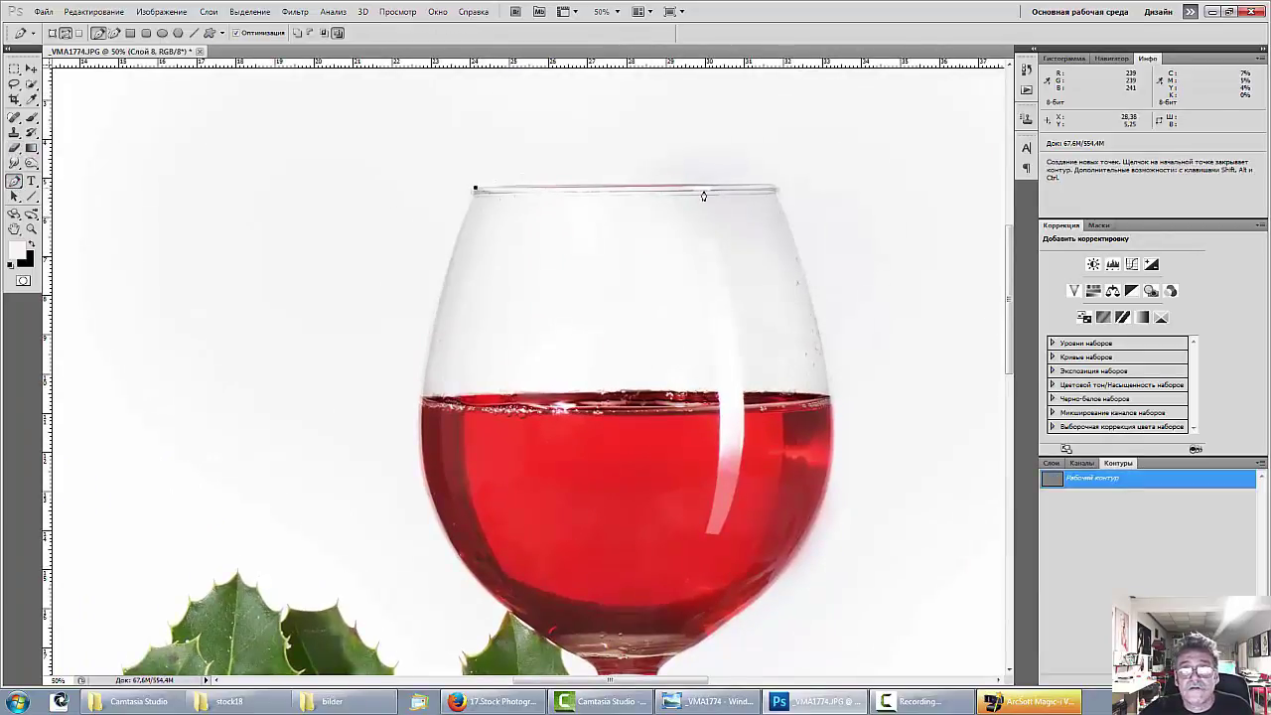
pyautogui.click(774, 189)
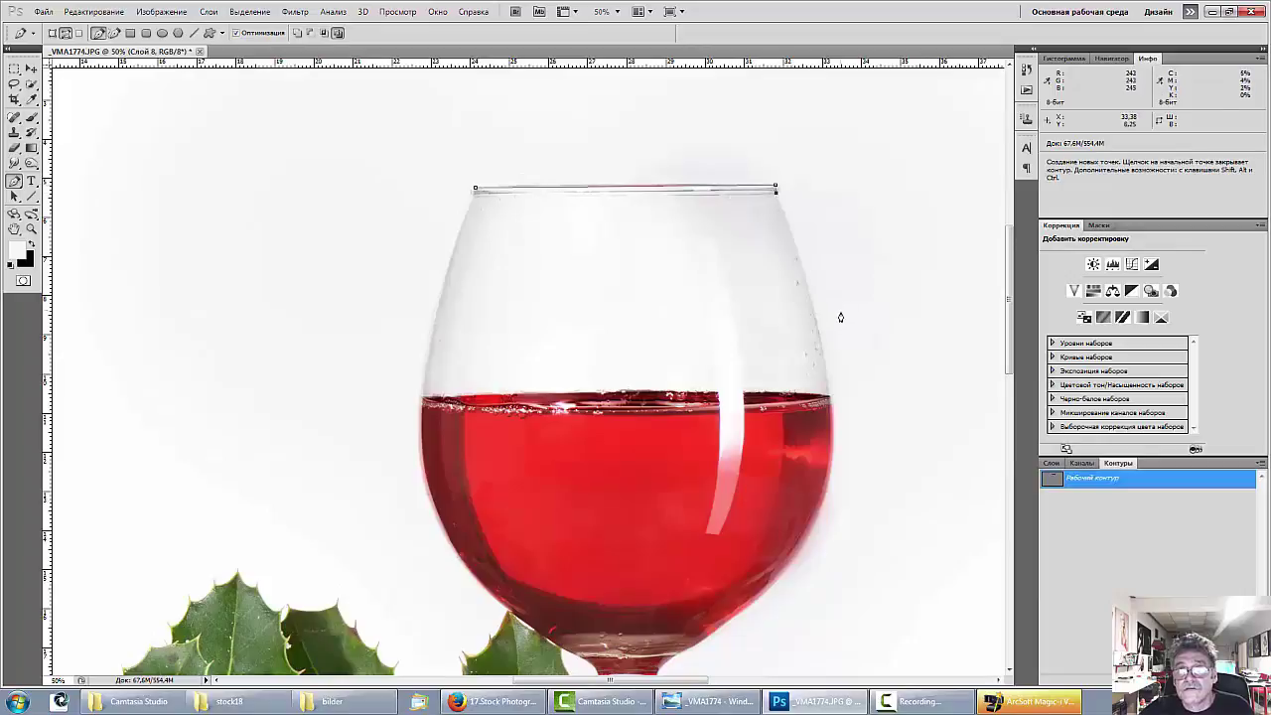
pyautogui.moveTo(822, 349); pyautogui.dragTo(832, 407)
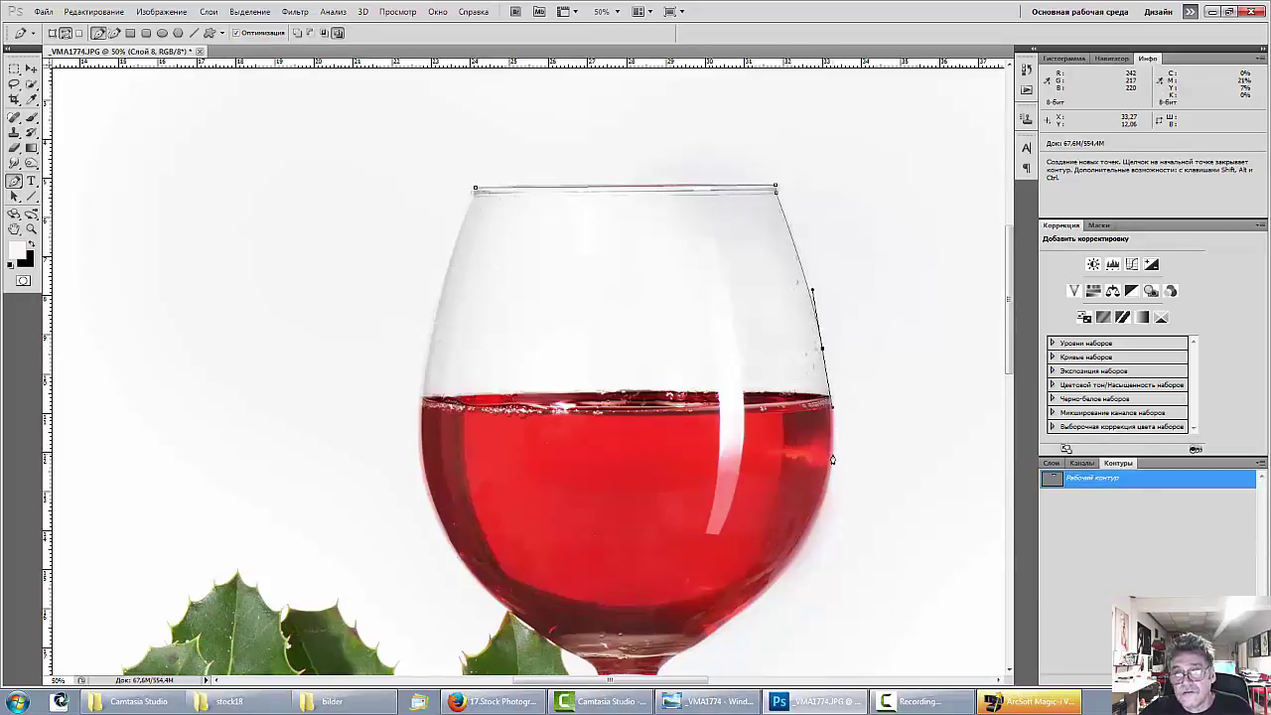
# Close the path through the background above and to the right of the glass, and convert it to a selection.
pyautogui.click(832, 455)
pyautogui.click(921, 423)
pyautogui.click(898, 218)
pyautogui.click(814, 104)
pyautogui.click(475, 102)
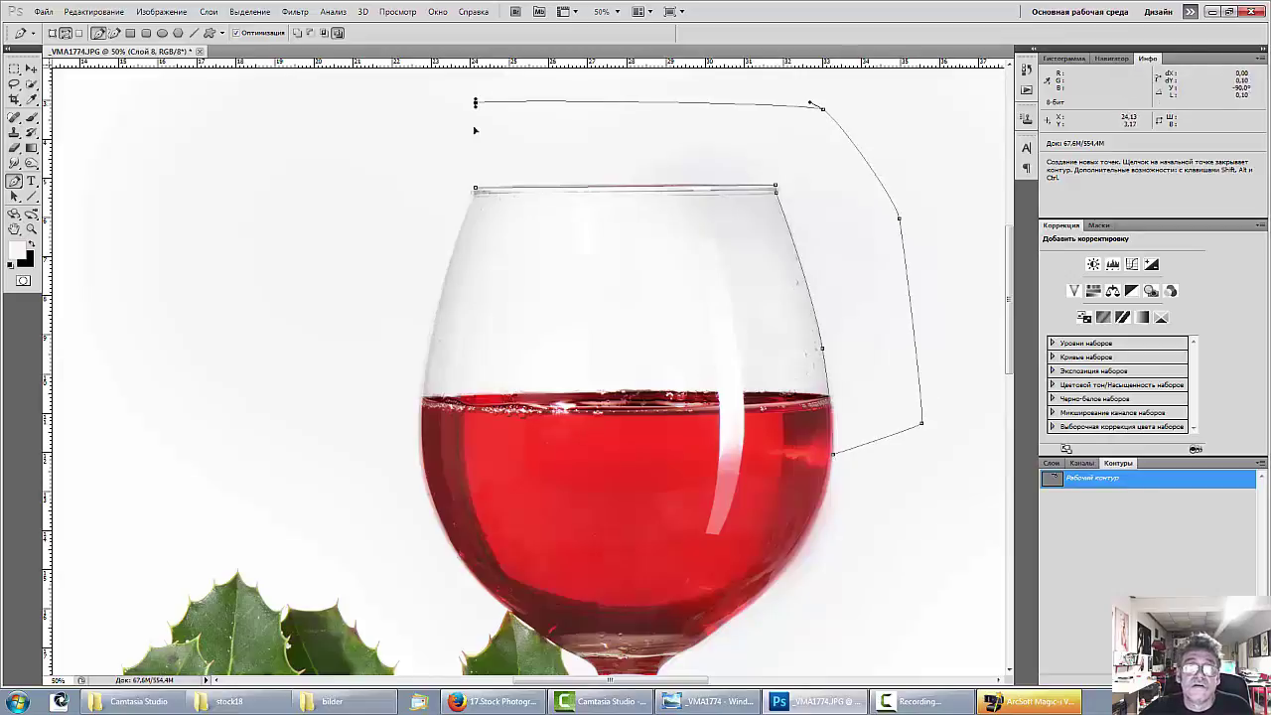
pyautogui.click(476, 187)
pyautogui.rightClick(556, 147)
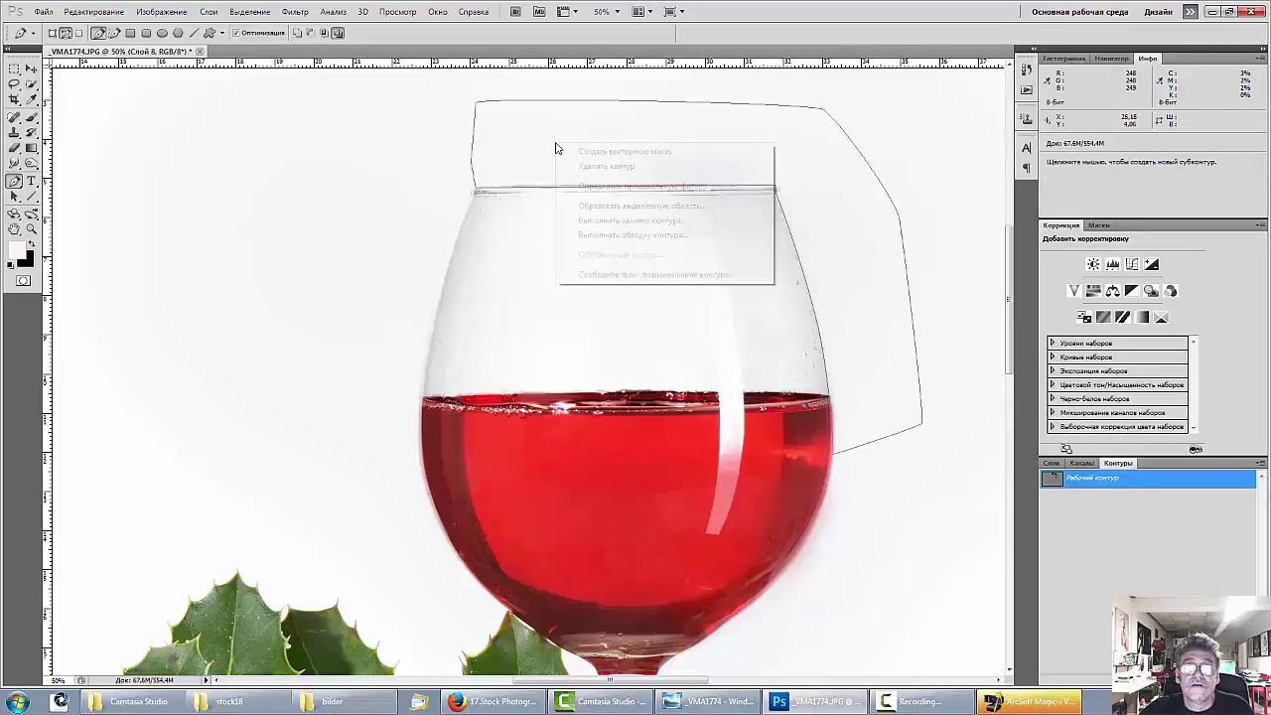
pyautogui.click(610, 205)
pyautogui.click(725, 211)
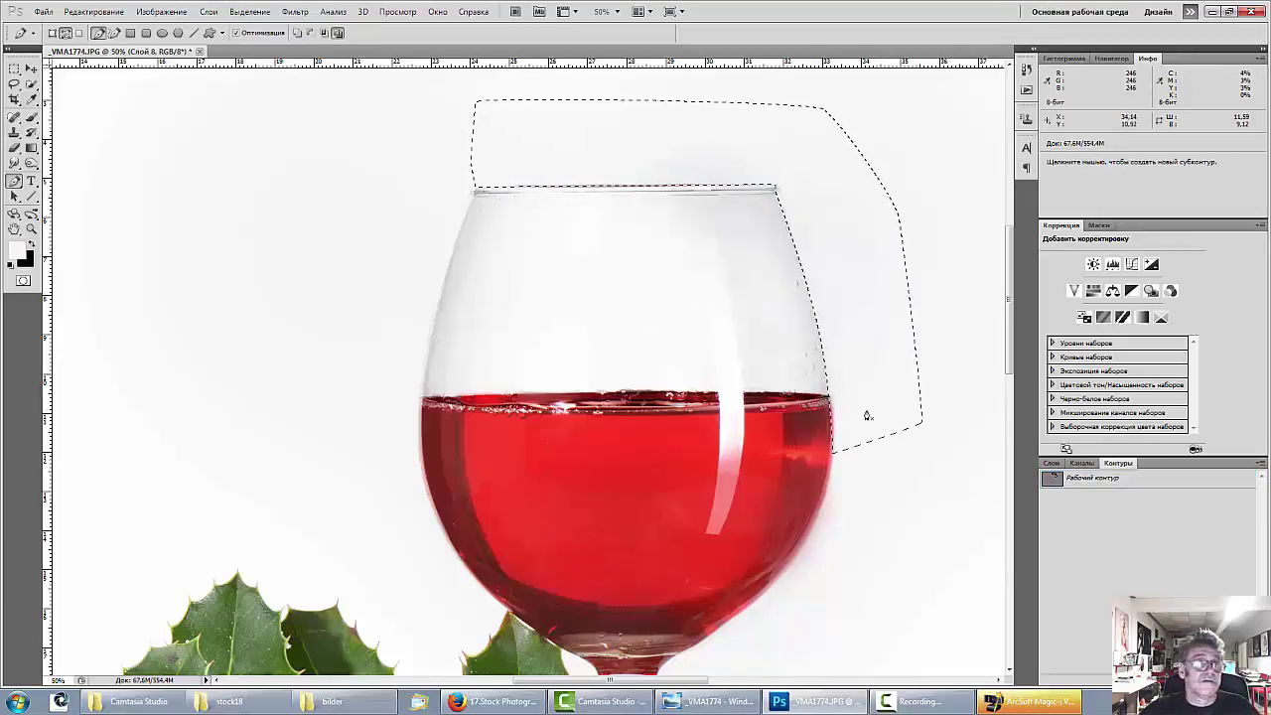
# Paint the selected background near-white on layer "Слой 7" with the 182 px brush at 56% opacity, and deselect.
pyautogui.click(33, 117)
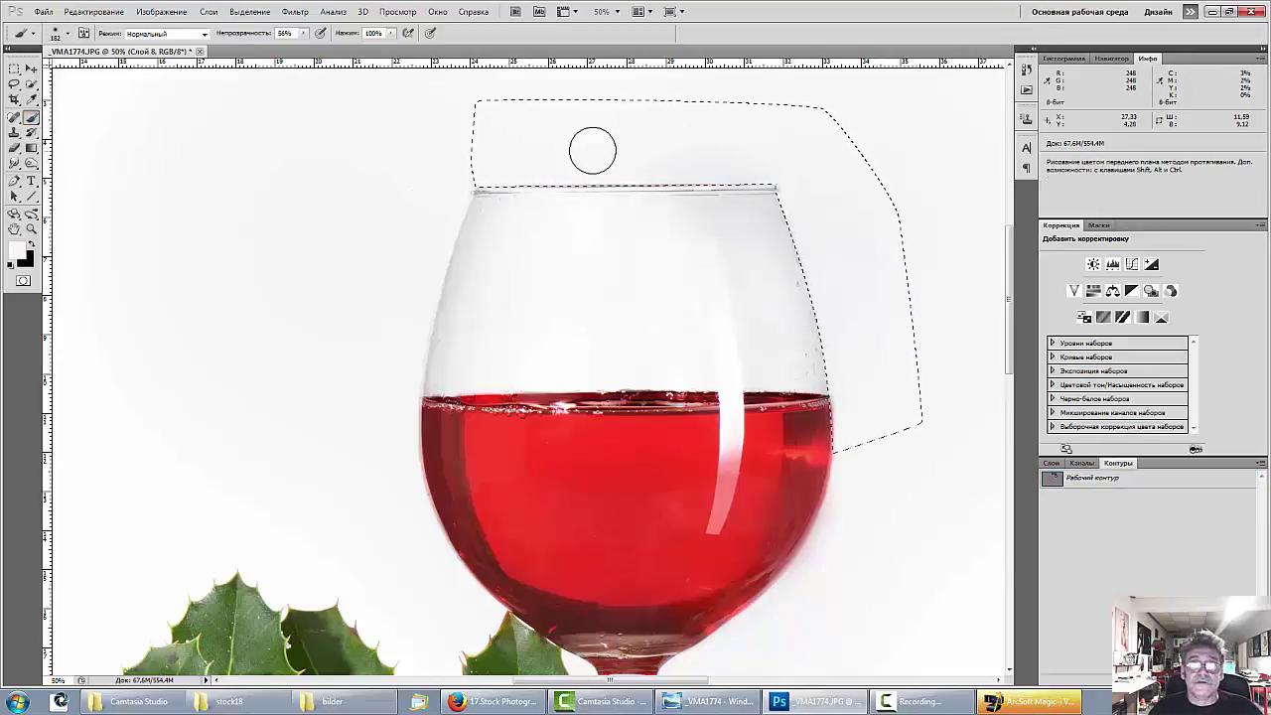
pyautogui.click(1050, 463)
pyautogui.click(1114, 540)
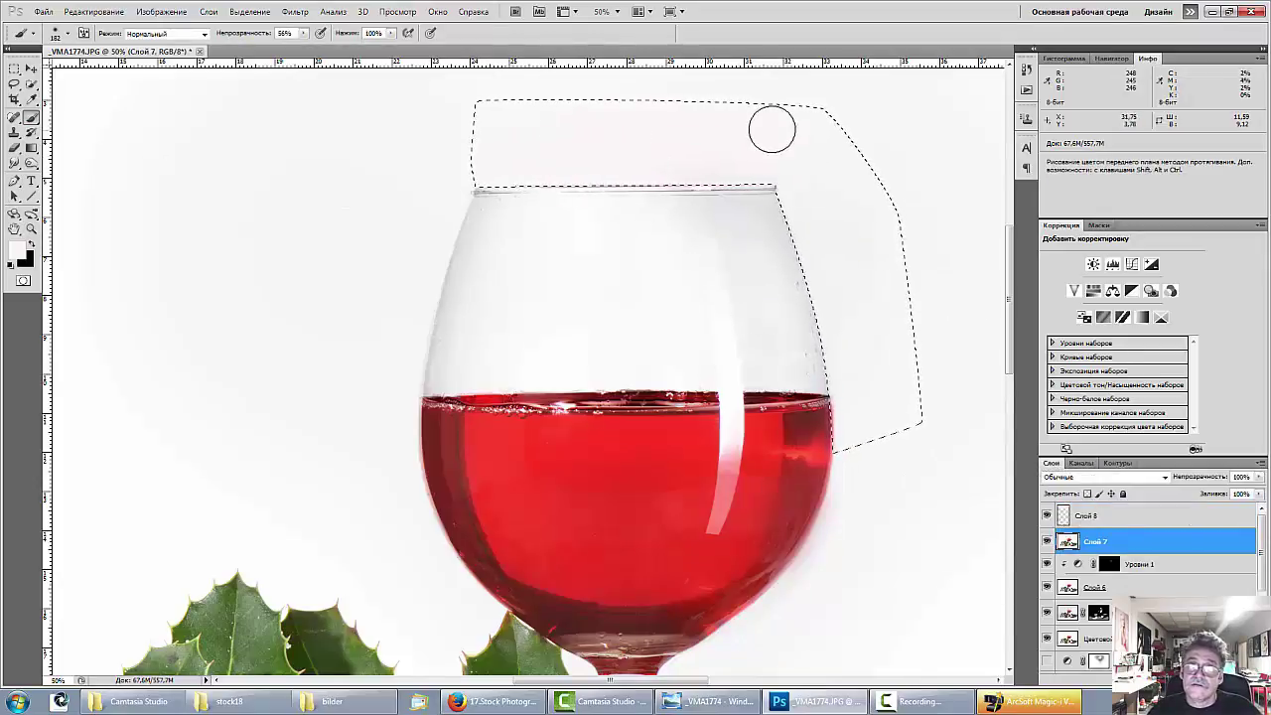
pyautogui.moveTo(841, 306)
pyautogui.mouseDown()
pyautogui.moveTo(857, 425)
pyautogui.moveTo(910, 367)
pyautogui.moveTo(847, 165)
pyautogui.mouseUp()
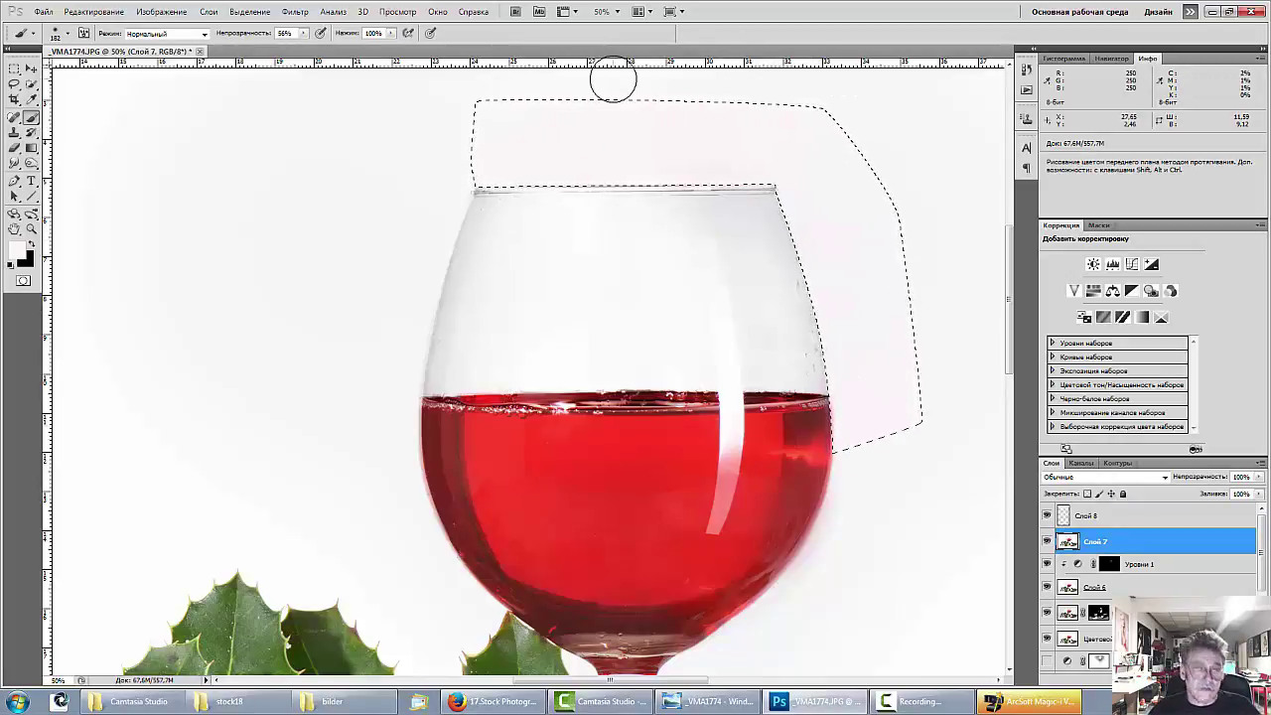
pyautogui.hotkey('ctrl', 'd')
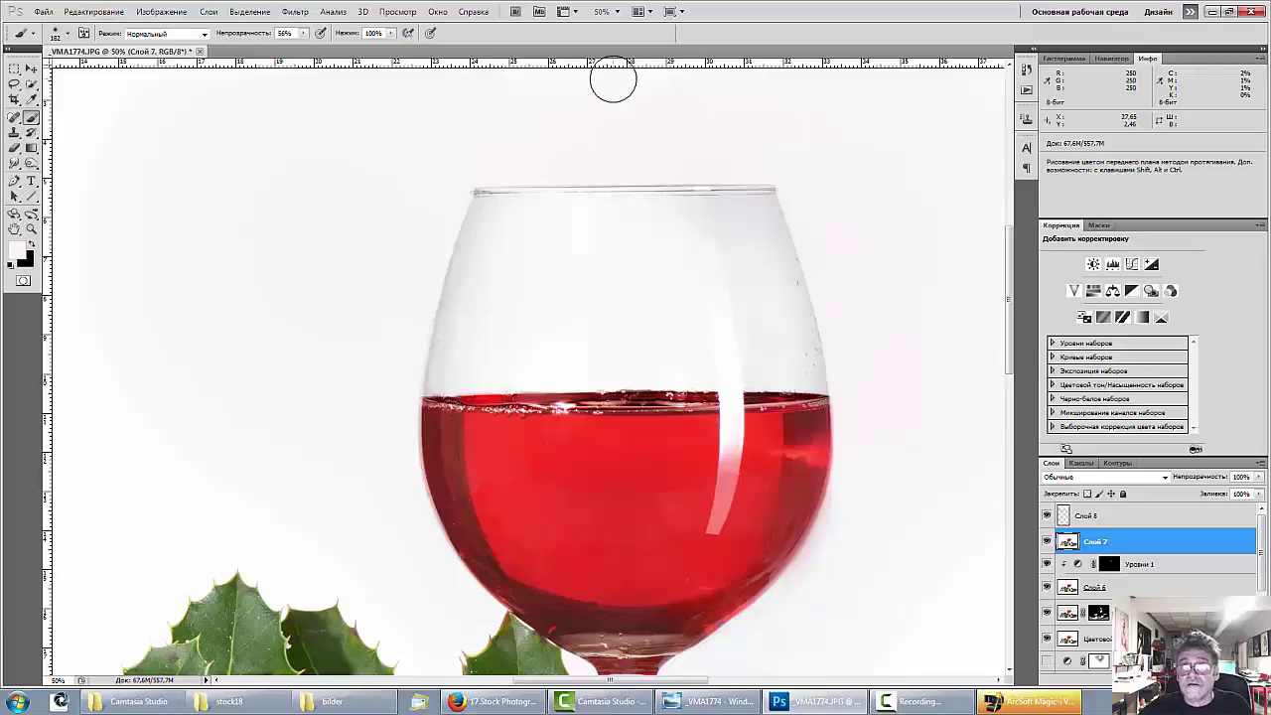
# Examine how evenly white the background around the glass looks in the whole composition.
pyautogui.hotkey('ctrl', '-')
pyautogui.hotkey('ctrl', '-')
pyautogui.hotkey('ctrl', '-')
pyautogui.hotkey('ctrl', '-')
pyautogui.hotkey('ctrl', '-')
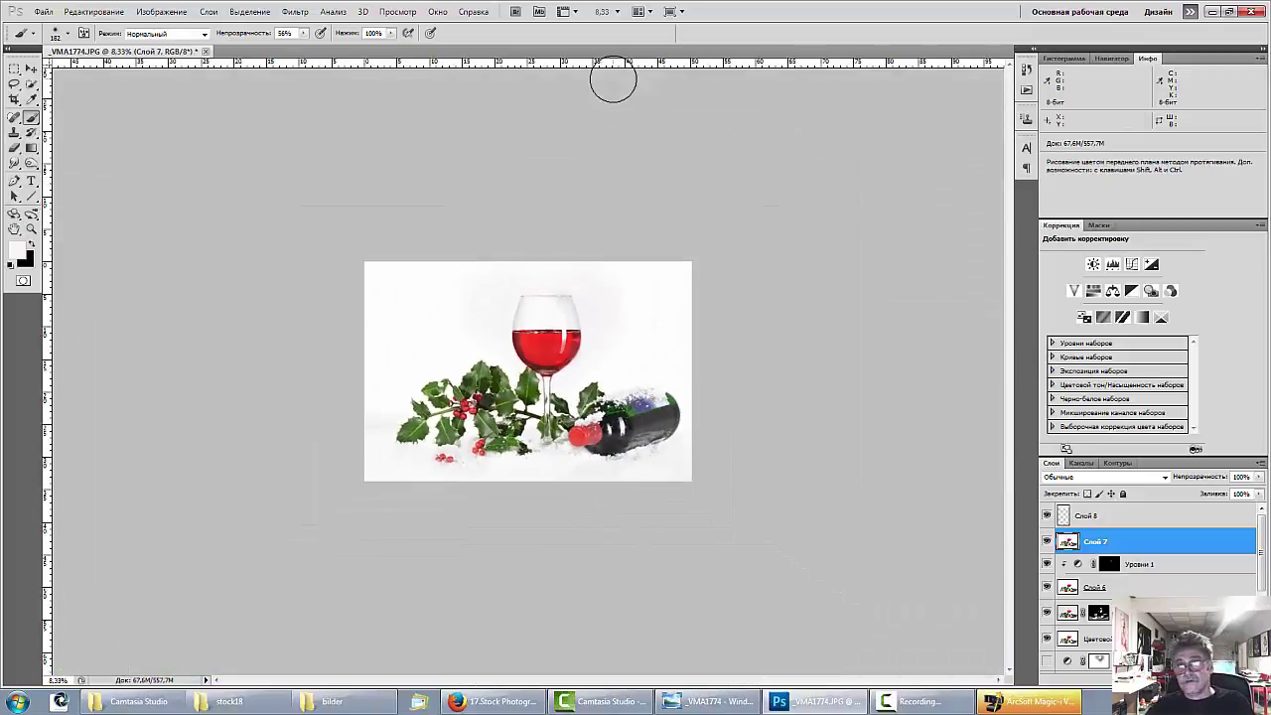
pyautogui.hotkey('ctrl', '+')
pyautogui.hotkey('ctrl', '+')
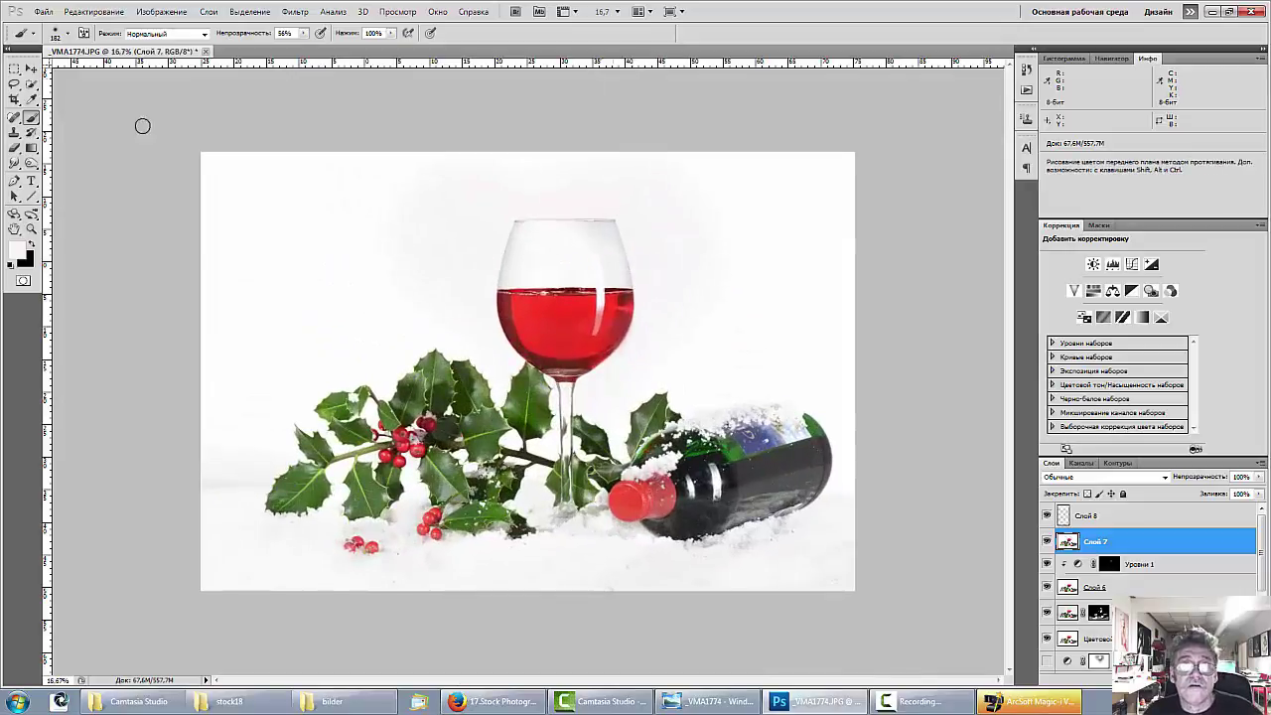
# Dodge the midtones of the grey background beside the glass with a soft 1714 px brush at 100% exposure.
pyautogui.moveTo(31, 163)
pyautogui.mouseDown()
pyautogui.moveTo(63, 177)
pyautogui.moveTo(61, 163)
pyautogui.mouseUp()
pyautogui.click(174, 33)
pyautogui.click(183, 57)
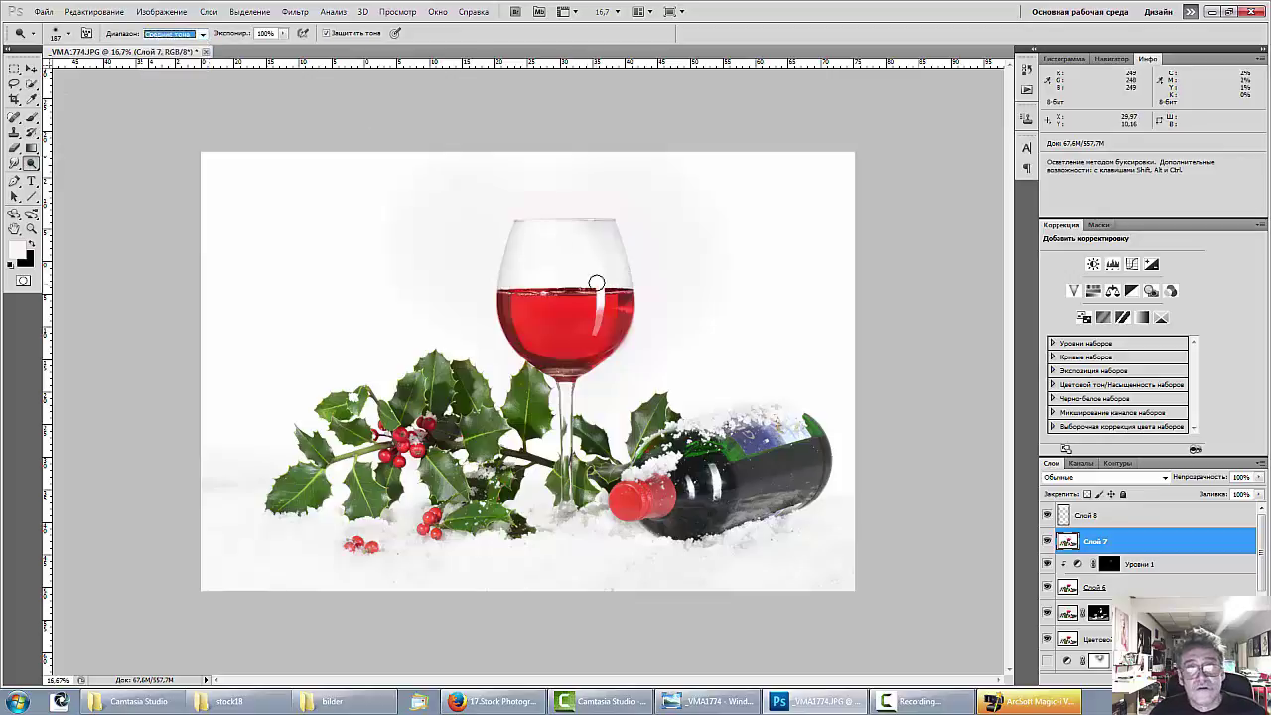
pyautogui.rightClick(621, 232)
pyautogui.moveTo(737, 257); pyautogui.dragTo(756, 257)
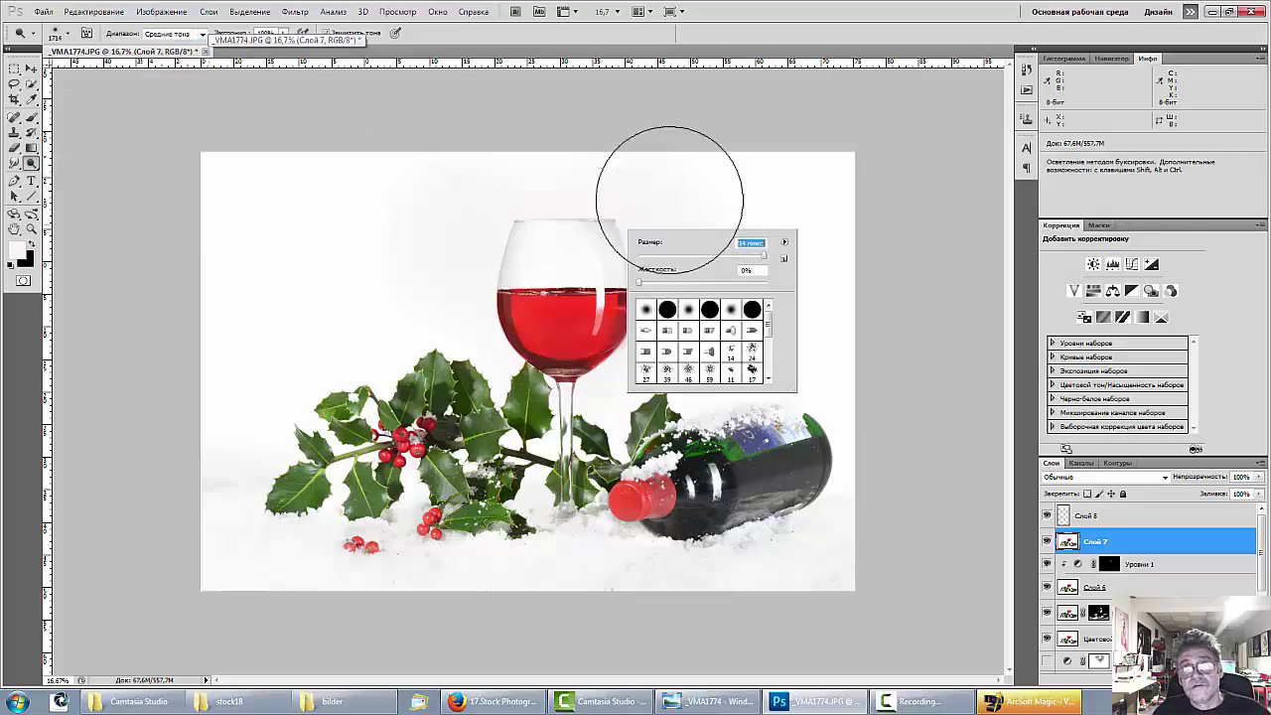
pyautogui.click(622, 204)
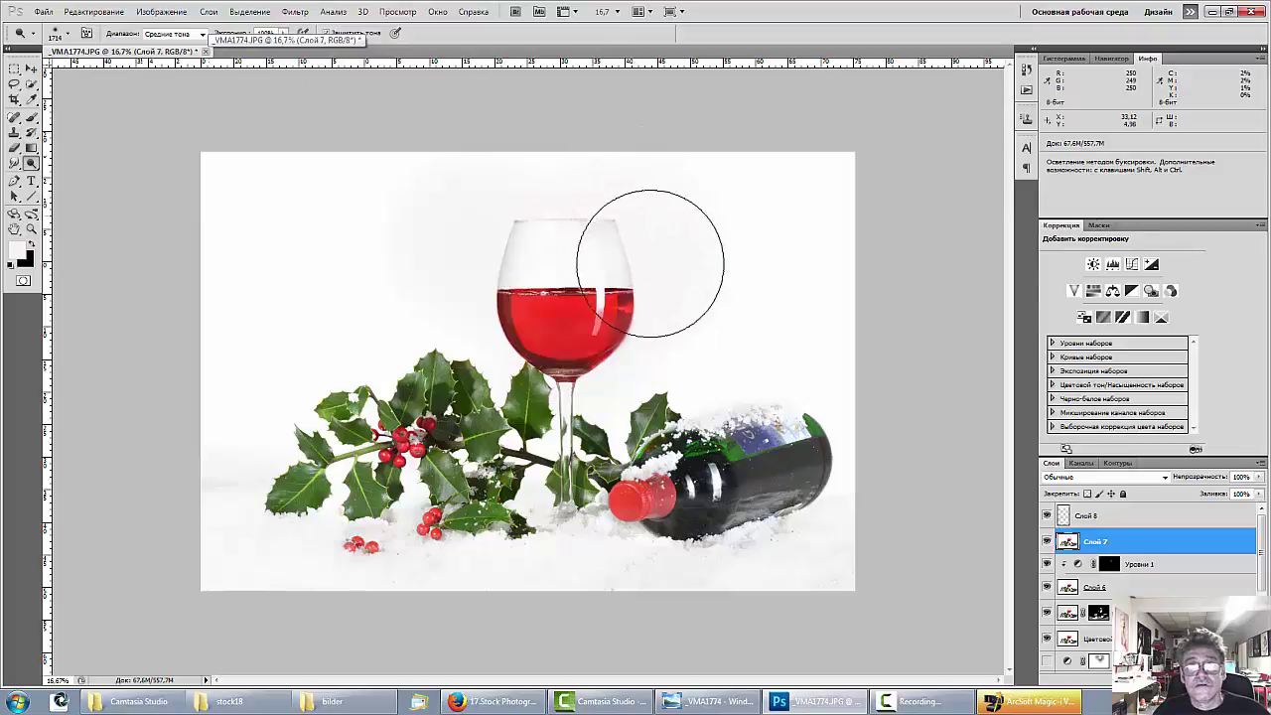
pyautogui.press('b')
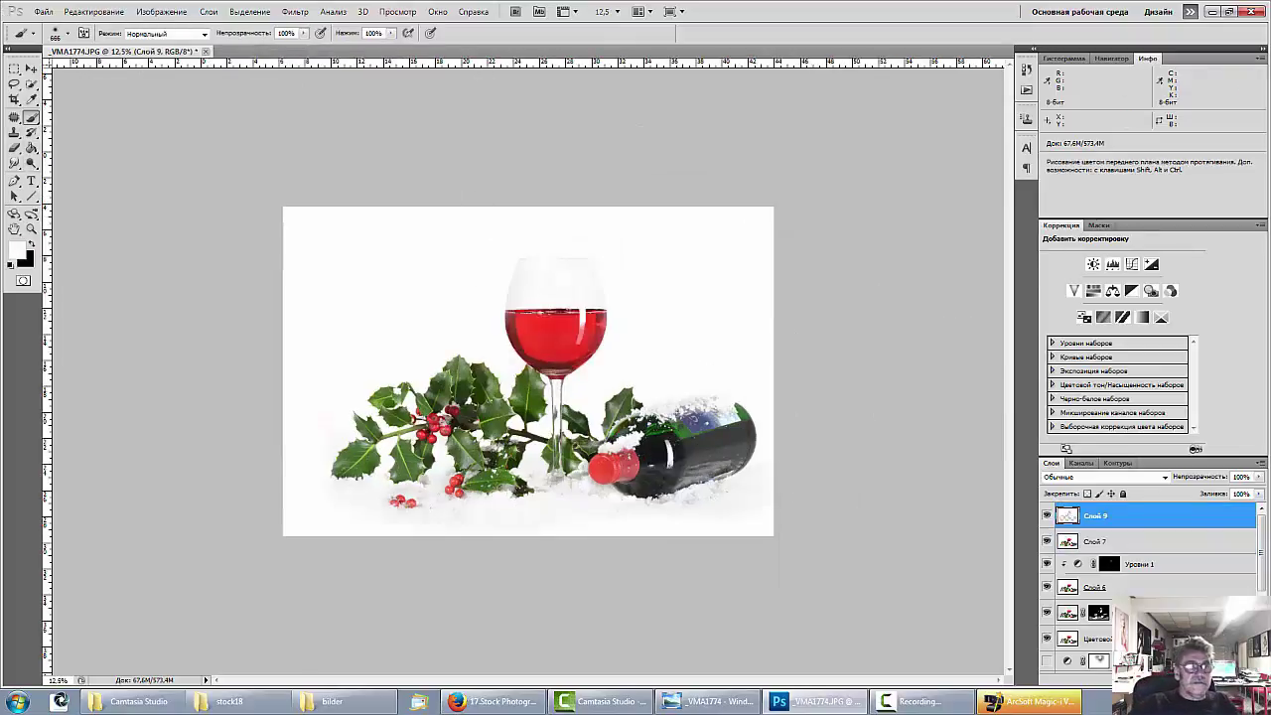